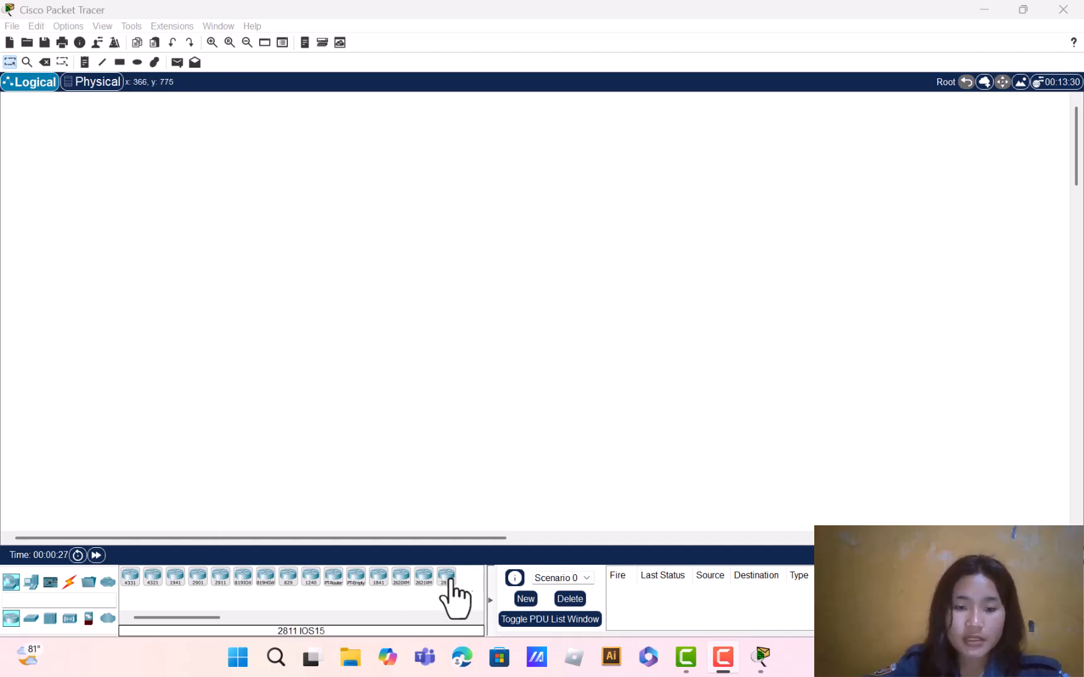
# Place a 2811 router near the upper middle of the workspace and two 2960 switches below it, one on each side
pyautogui.moveTo(440, 582); pyautogui.dragTo(505, 129)
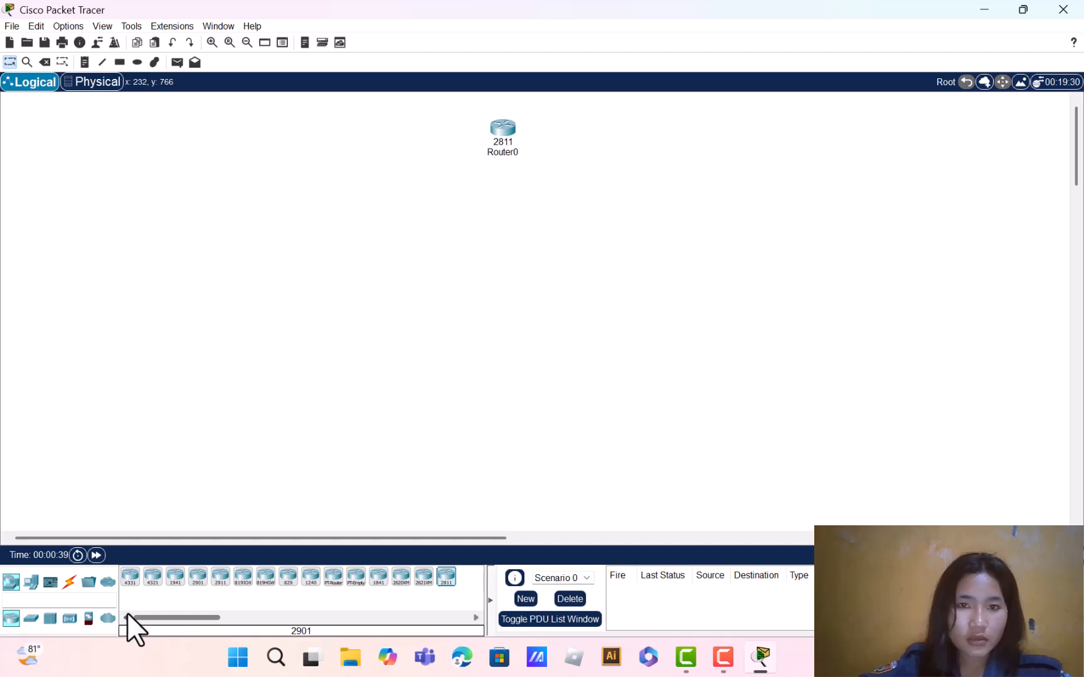
pyautogui.click(29, 618)
pyautogui.click(130, 576)
pyautogui.click(353, 252)
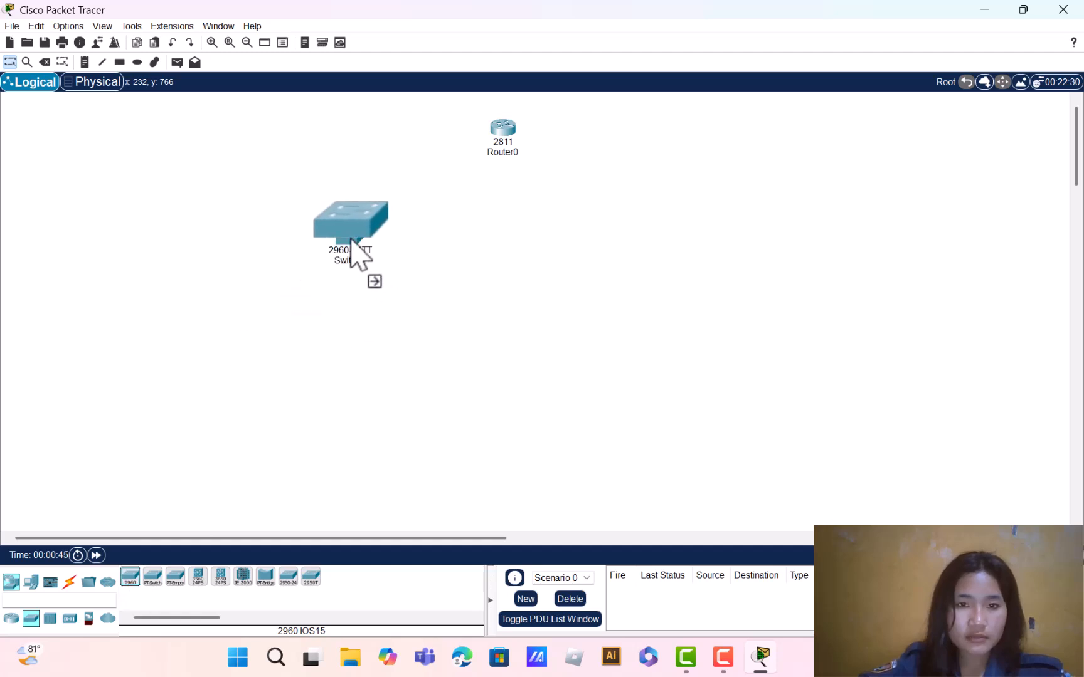
pyautogui.click(131, 575)
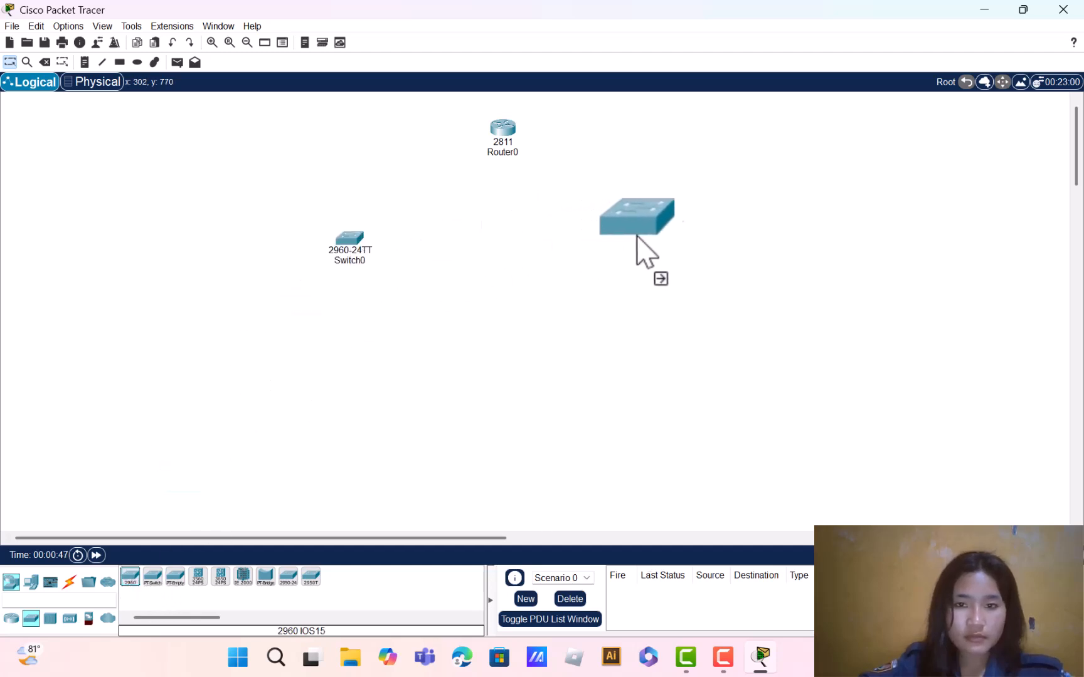
pyautogui.click(659, 239)
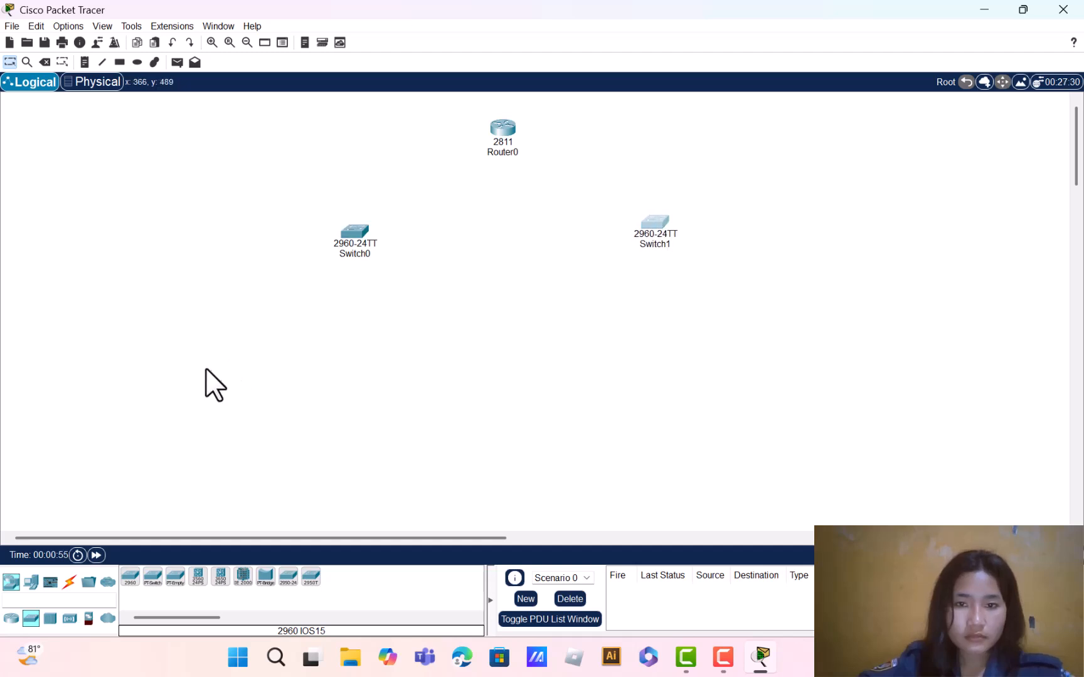
# Add five 7960 IP phones in a row below the switches, two under Switch0 and three under Switch1
pyautogui.click(35, 581)
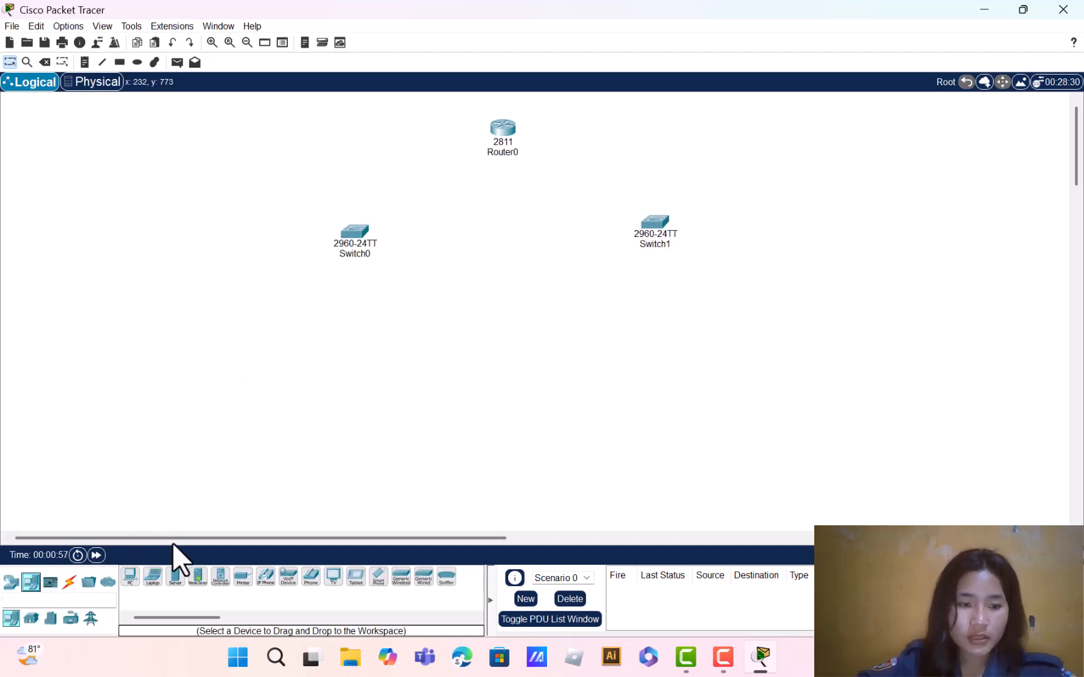
pyautogui.moveTo(265, 576); pyautogui.dragTo(243, 359)
pyautogui.moveTo(269, 580); pyautogui.dragTo(444, 368)
pyautogui.moveTo(267, 578); pyautogui.dragTo(489, 363)
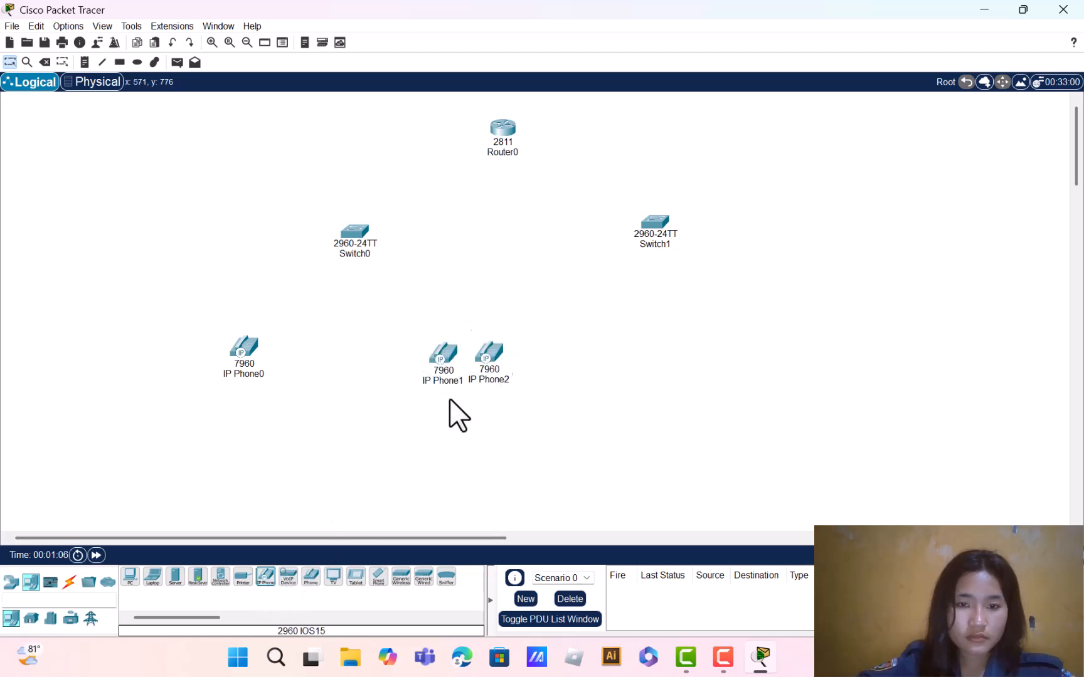
pyautogui.click(267, 579)
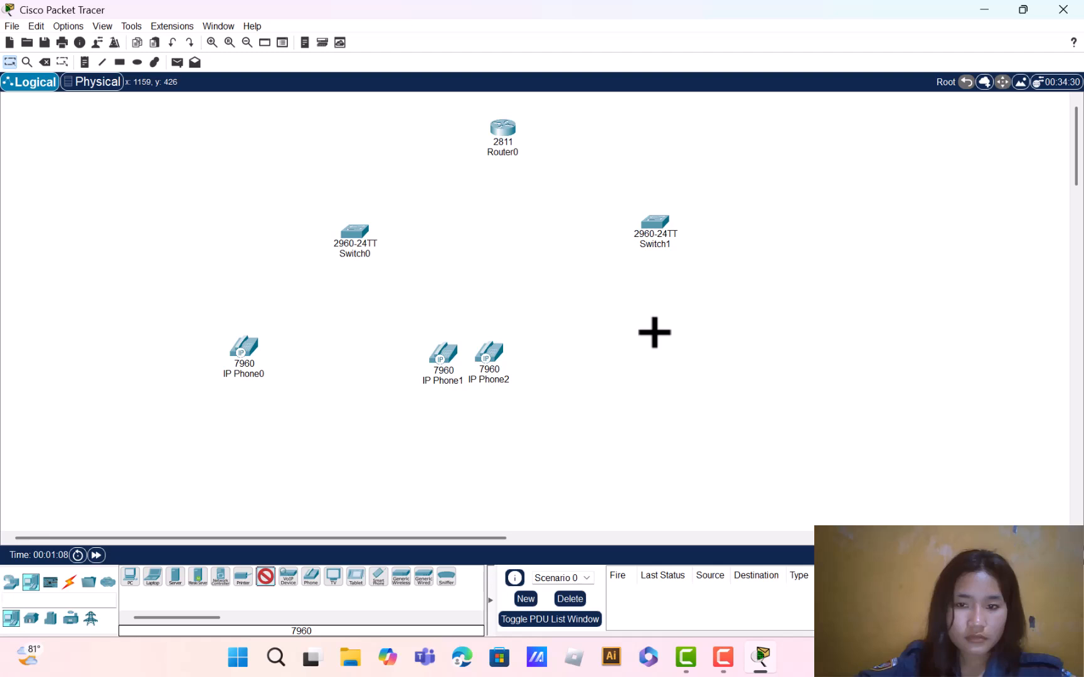
pyautogui.click(652, 332)
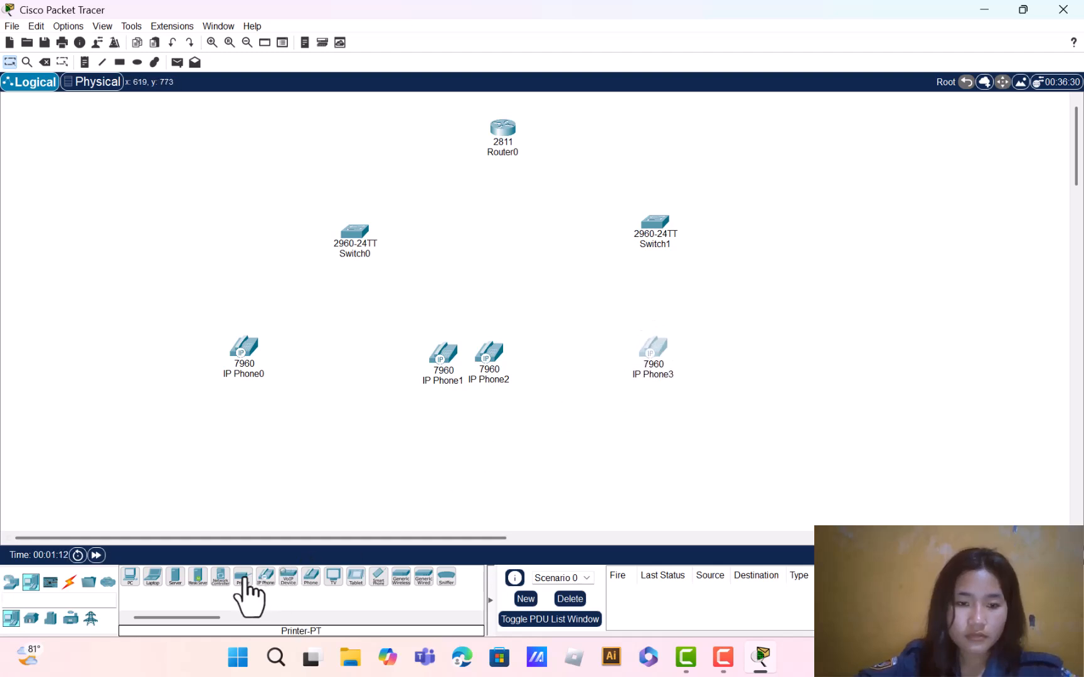
pyautogui.moveTo(266, 578); pyautogui.dragTo(788, 351)
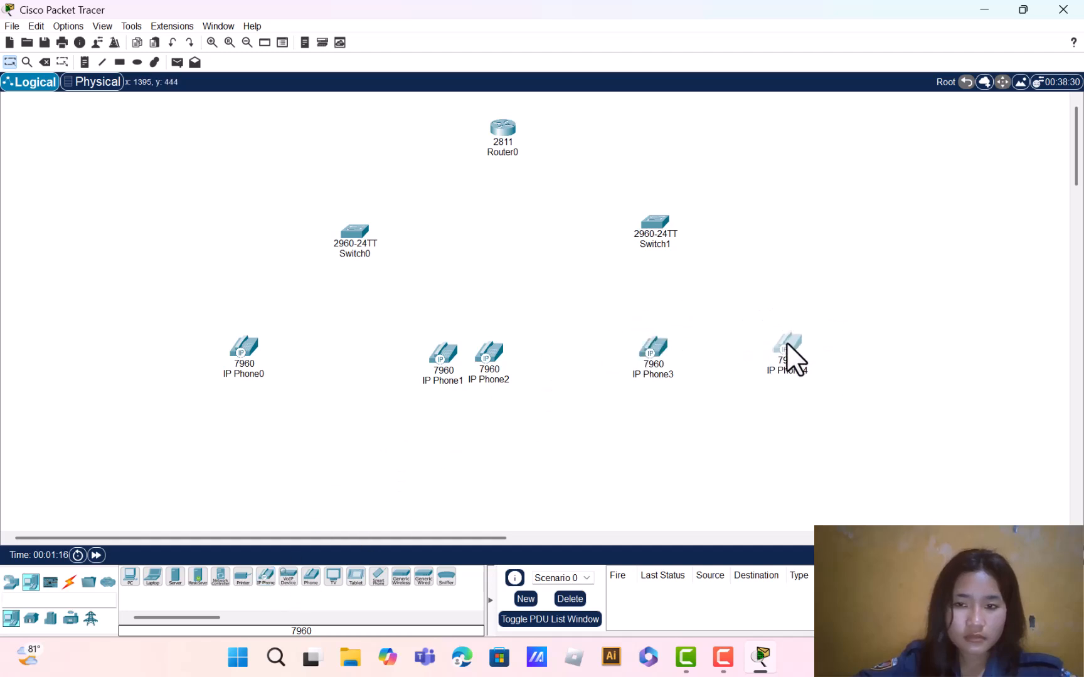
# Straighten the row of IP phones to the height of IP Phone4 and space IP Phone2 away from IP Phone1
pyautogui.moveTo(661, 349); pyautogui.dragTo(661, 344)
pyautogui.moveTo(491, 363); pyautogui.dragTo(486, 342)
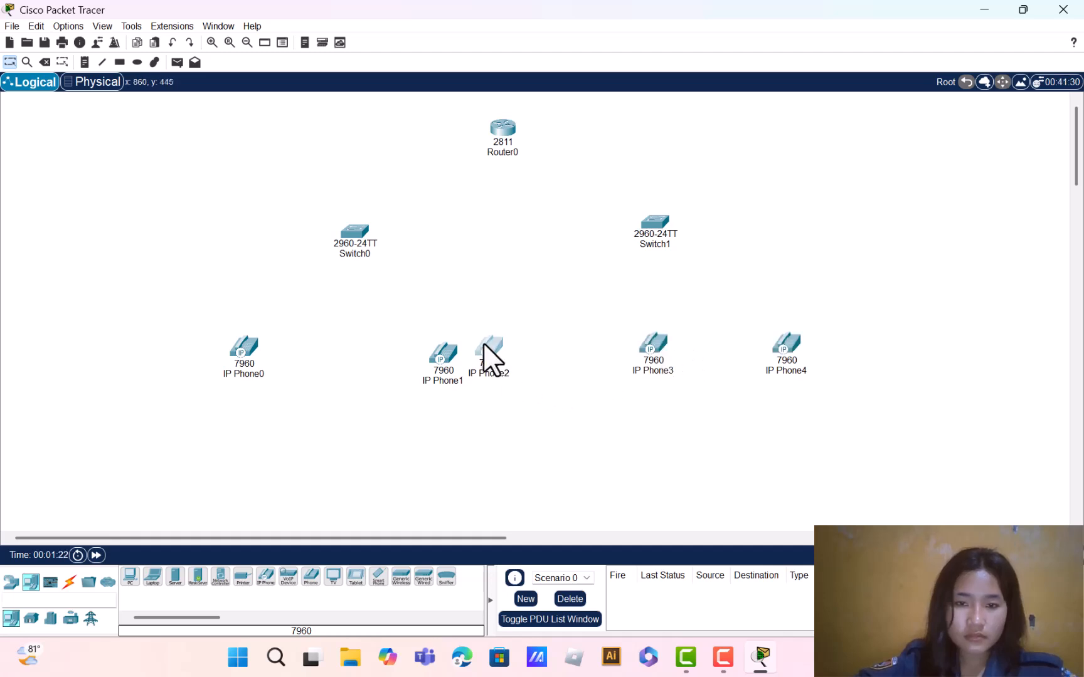
pyautogui.moveTo(494, 342); pyautogui.dragTo(506, 344)
pyautogui.moveTo(435, 352); pyautogui.dragTo(435, 345)
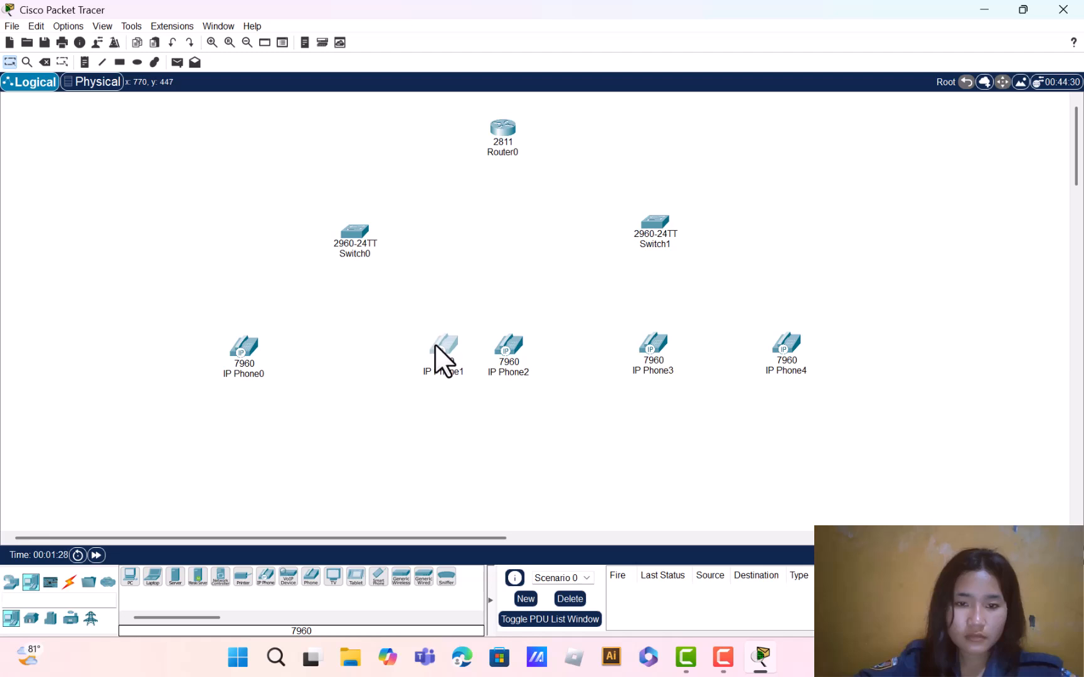
pyautogui.click(246, 351)
pyautogui.moveTo(247, 351); pyautogui.dragTo(247, 345)
pyautogui.click(398, 339)
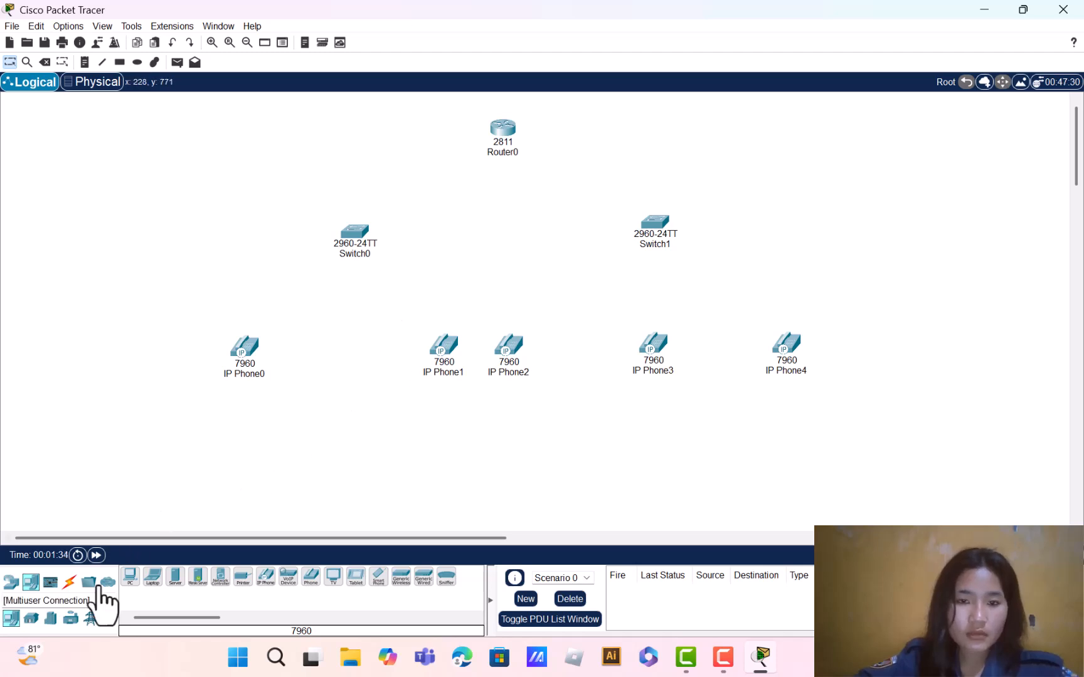
# Connect Router0 to Switch0 with an automatically chosen connection type
pyautogui.click(69, 580)
pyautogui.click(130, 576)
pyautogui.click(504, 129)
pyautogui.click(346, 233)
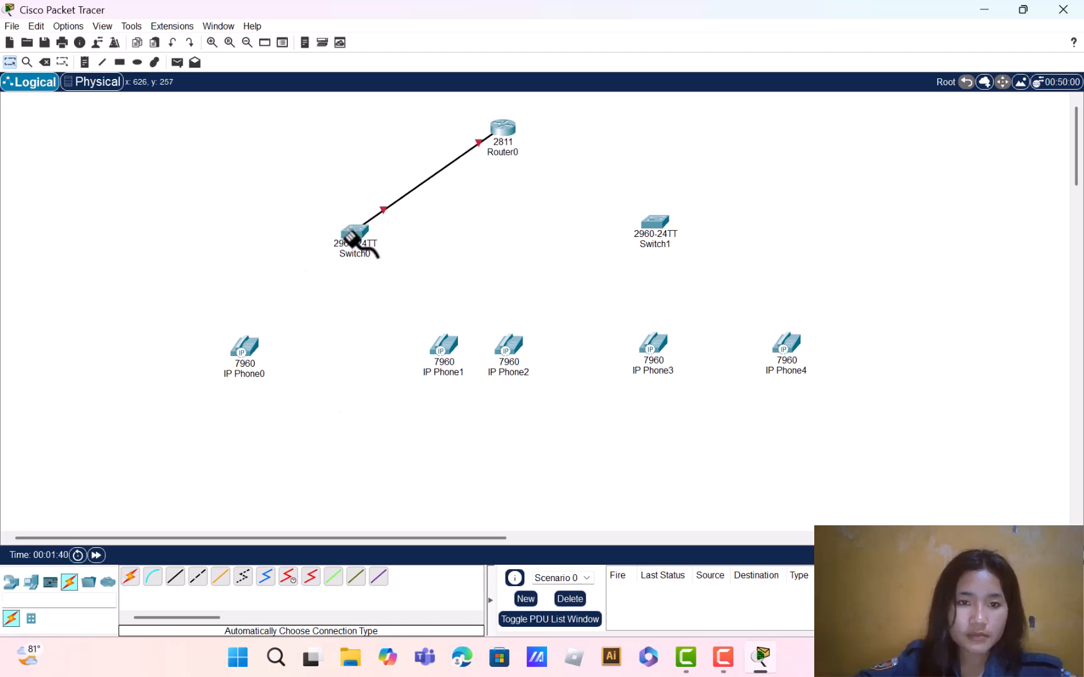
# Connect Switch0 to IP Phone0 and IP Phone1 with automatically chosen cables
pyautogui.click(130, 577)
pyautogui.click(352, 233)
pyautogui.click(241, 350)
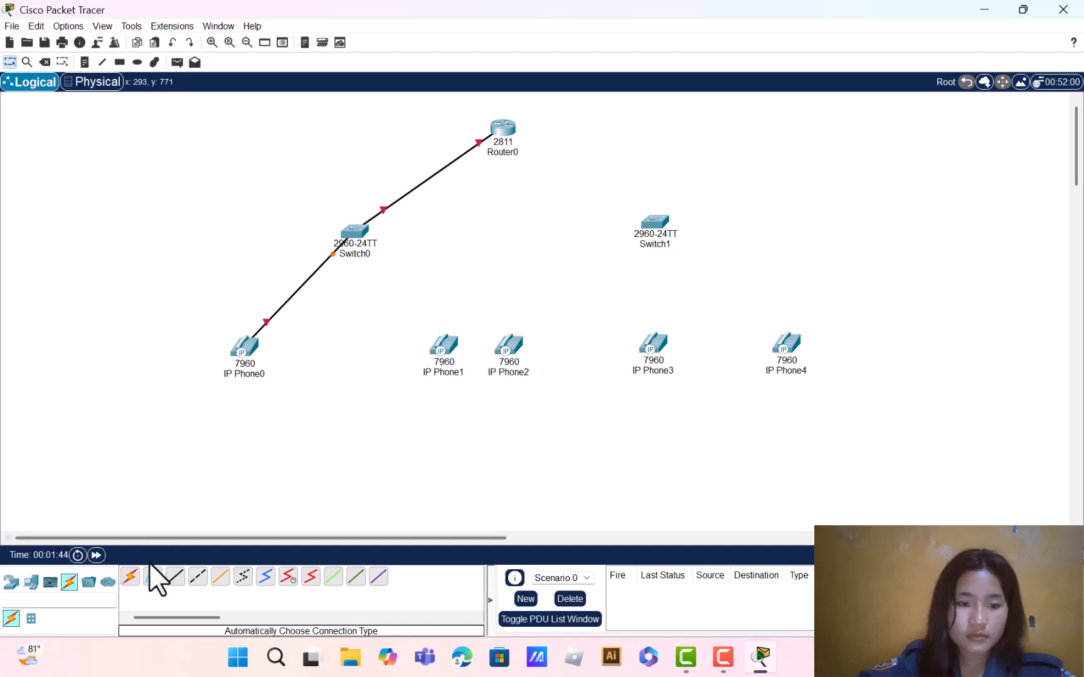
pyautogui.click(130, 577)
pyautogui.click(353, 233)
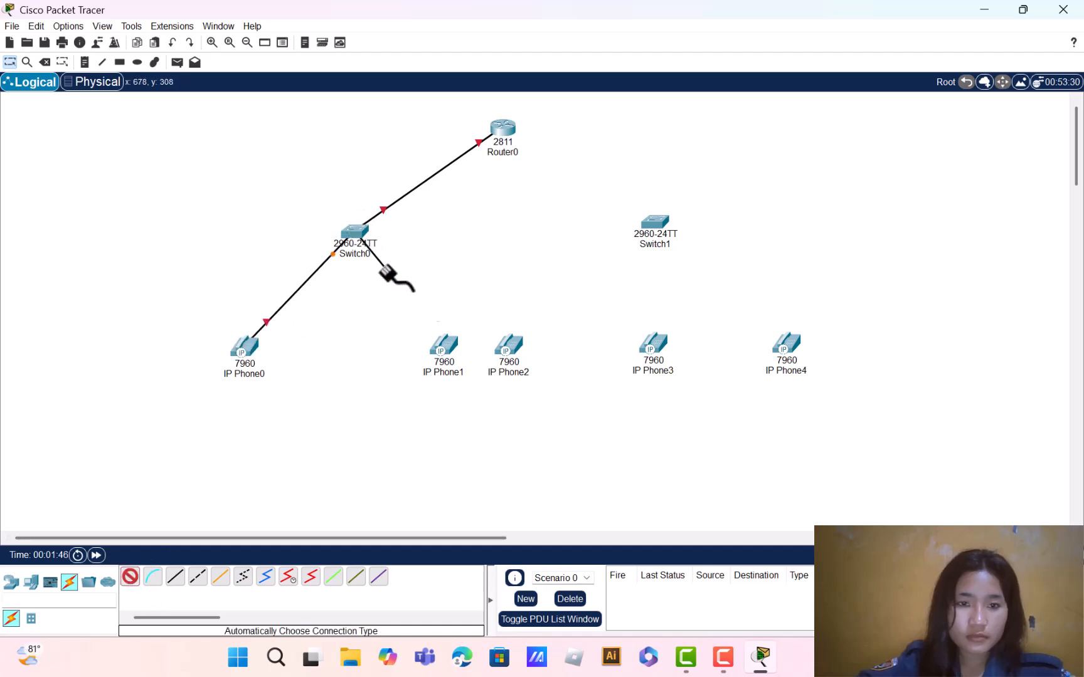
pyautogui.click(441, 347)
# Connect Router0 to Switch1 with an automatically chosen connection type
pyautogui.click(130, 577)
pyautogui.click(499, 127)
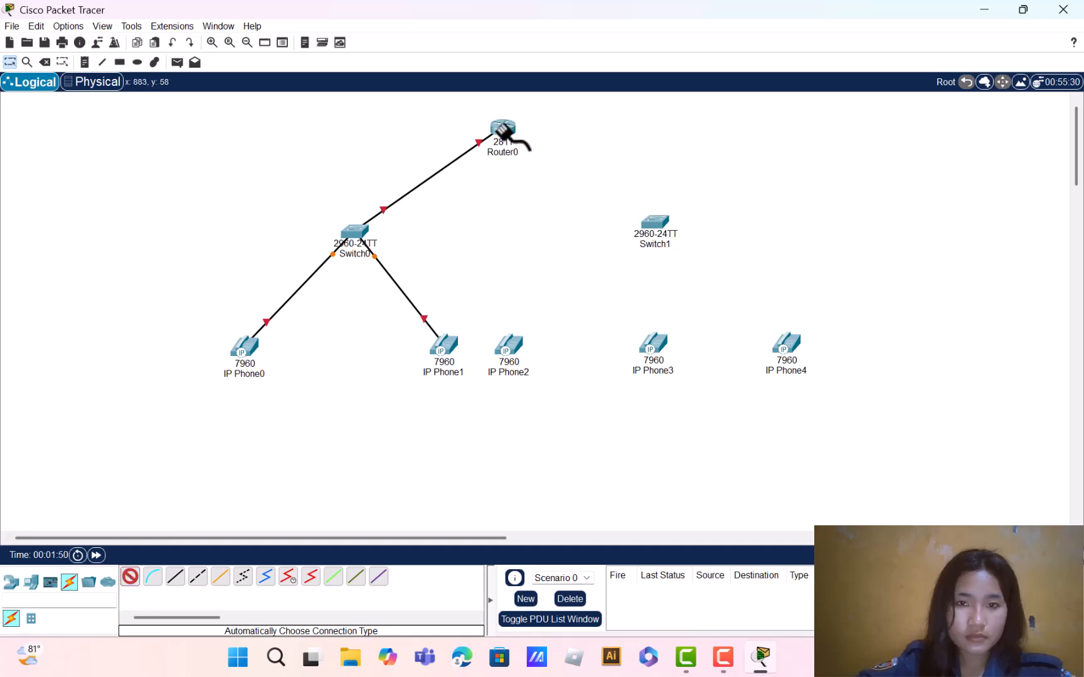
pyautogui.click(654, 228)
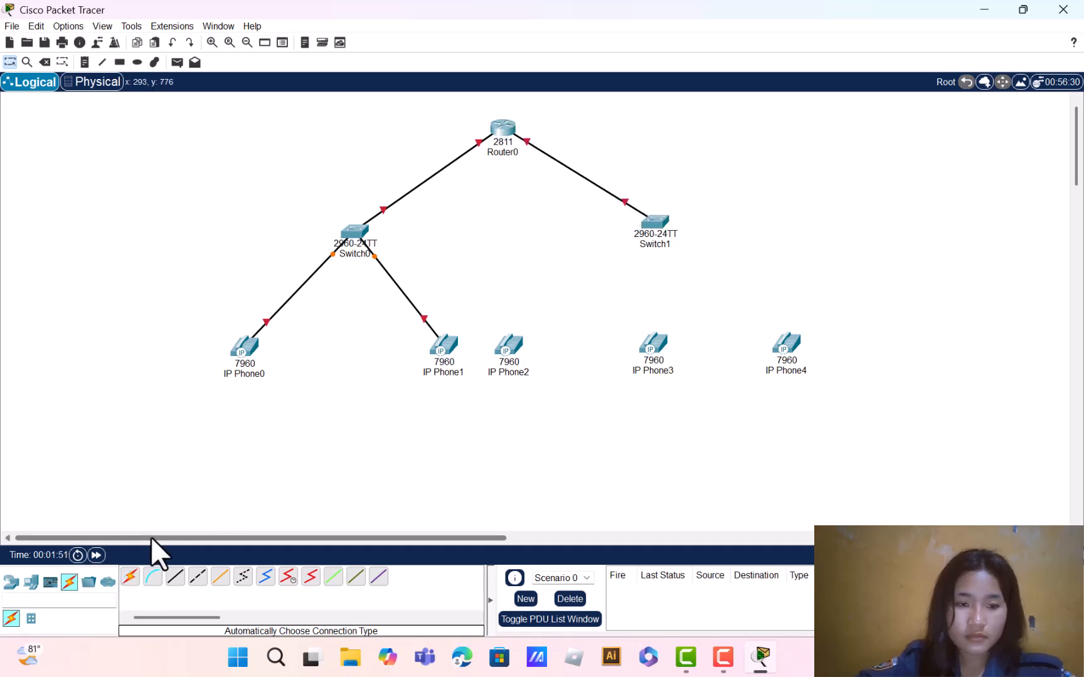
# Connect Switch1 to IP Phone2, IP Phone3 and IP Phone4 with automatically chosen cables
pyautogui.click(131, 577)
pyautogui.click(654, 226)
pyautogui.click(502, 346)
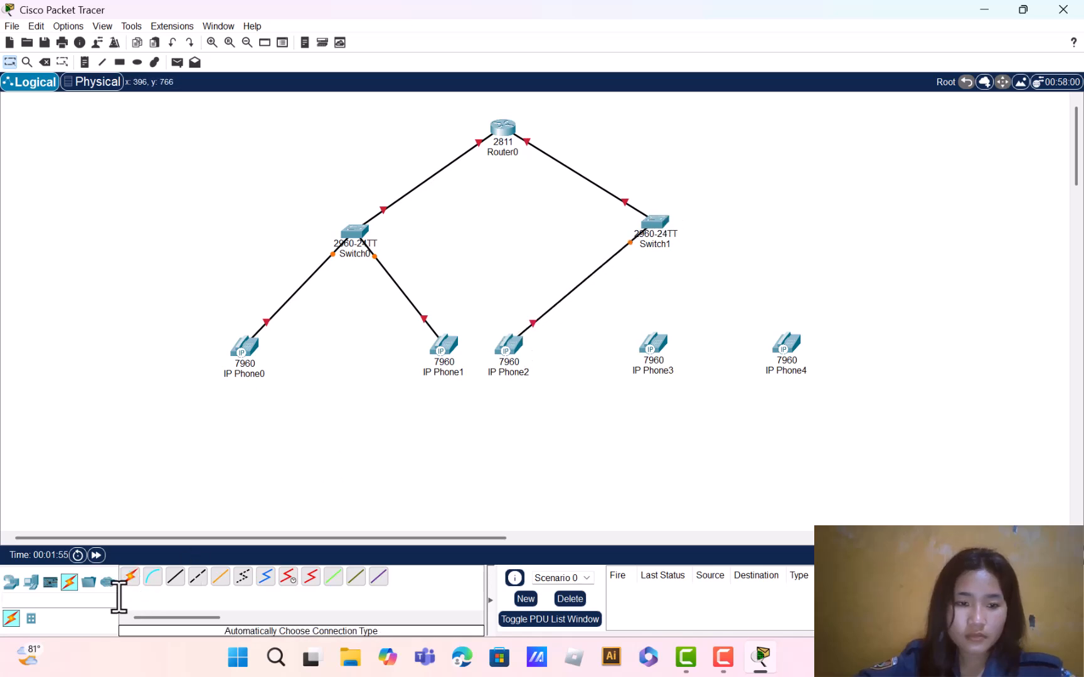
pyautogui.click(129, 576)
pyautogui.click(666, 227)
pyautogui.click(654, 346)
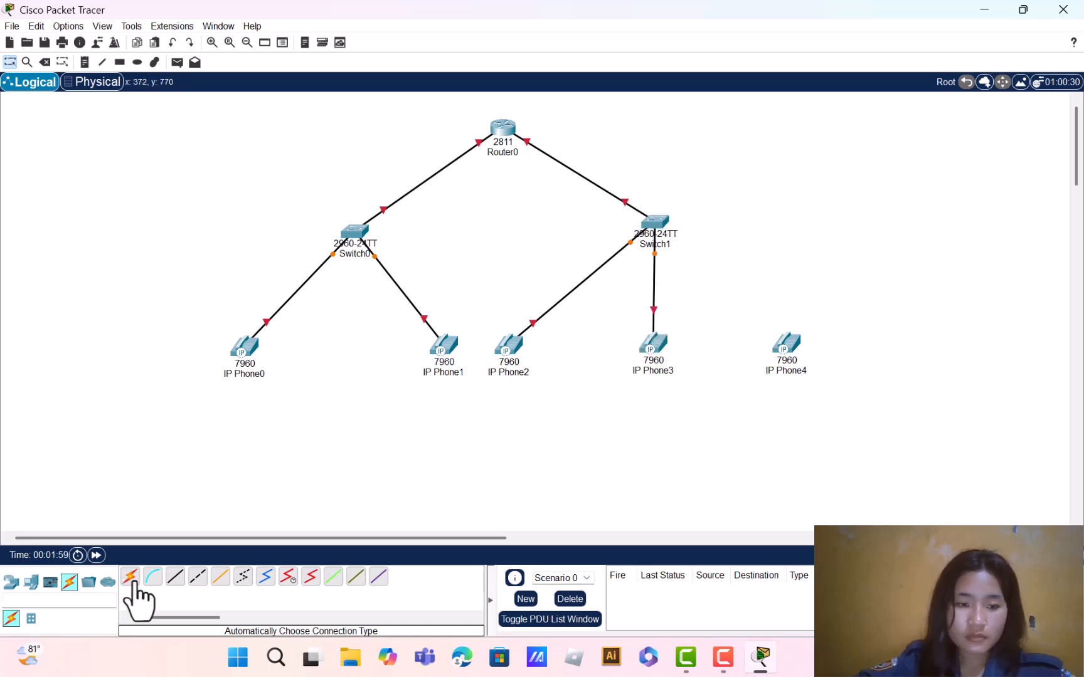
pyautogui.click(130, 576)
pyautogui.click(652, 224)
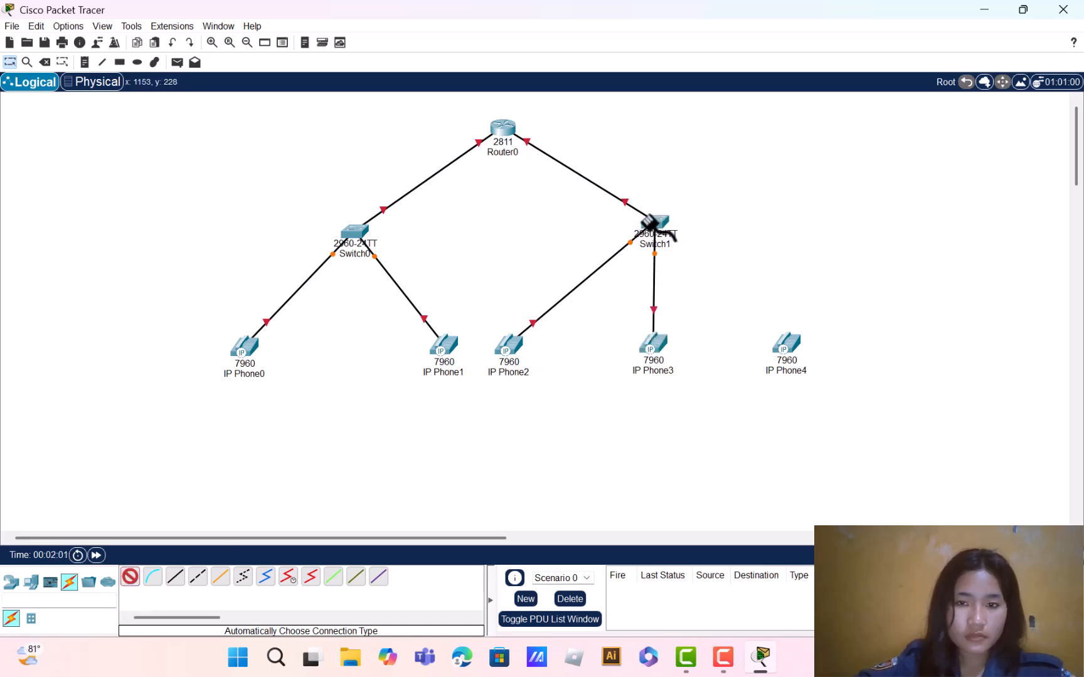
pyautogui.click(786, 347)
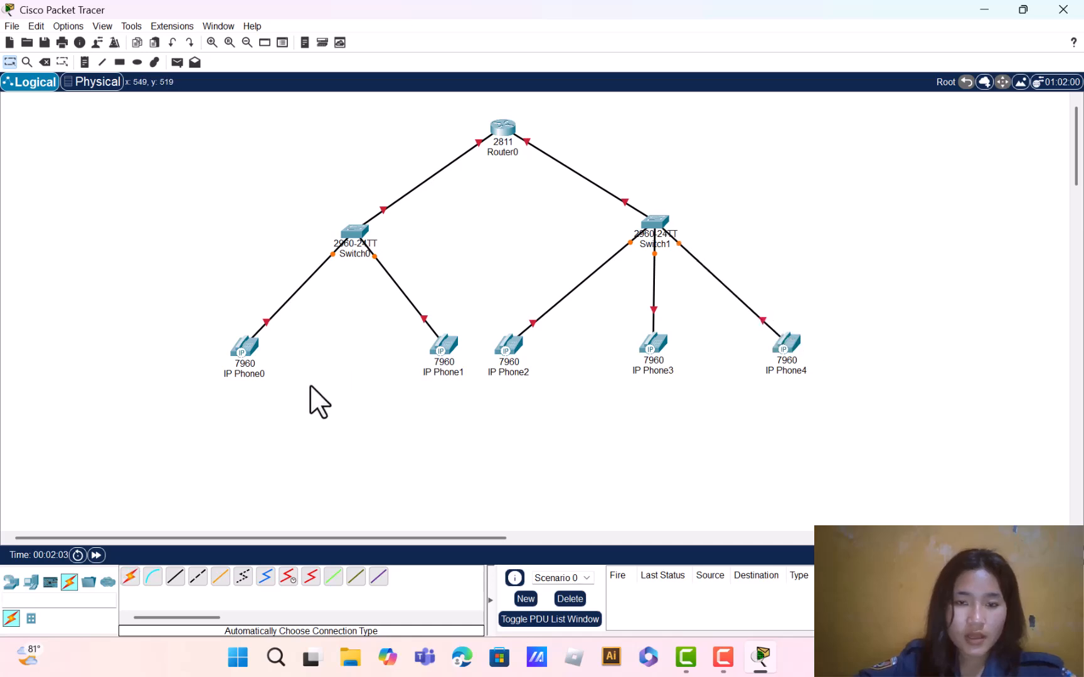
# Plug the power adapter into IP Phone0 and IP Phone1, minimizing each device window when done
pyautogui.click(249, 344)
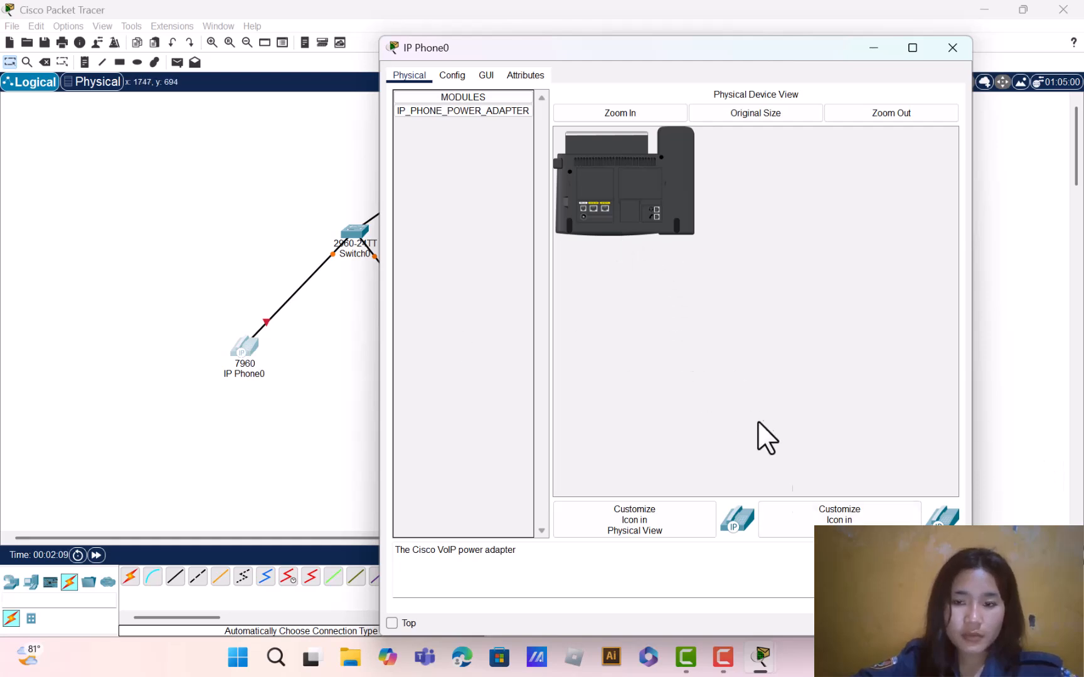
pyautogui.moveTo(885, 571); pyautogui.dragTo(608, 259)
pyautogui.click(872, 48)
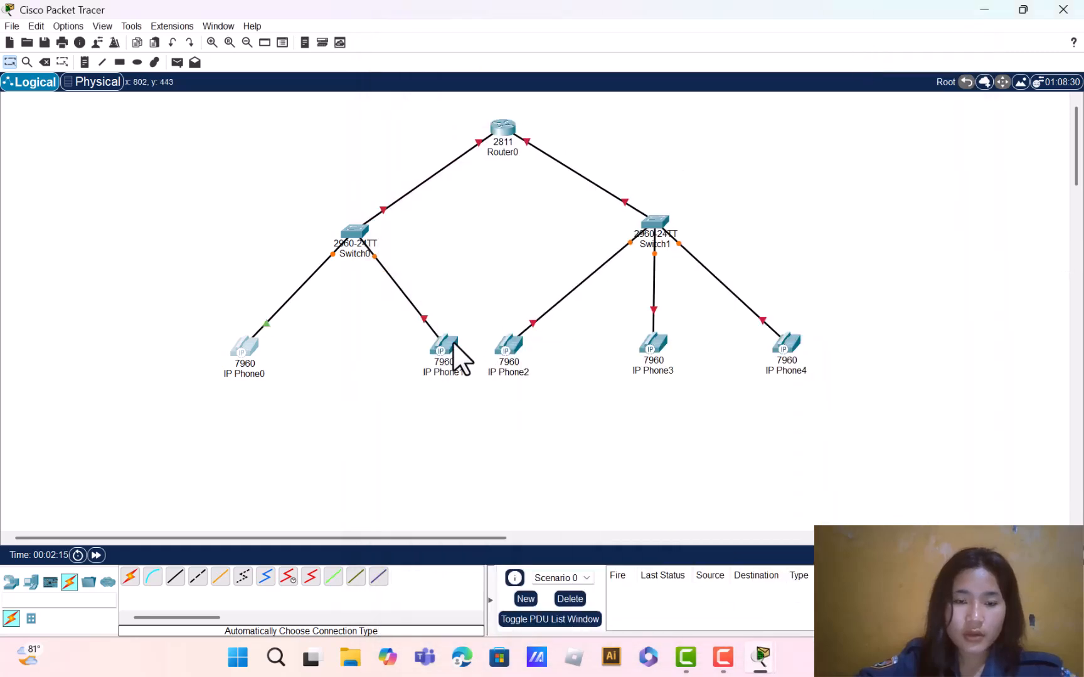
pyautogui.click(452, 343)
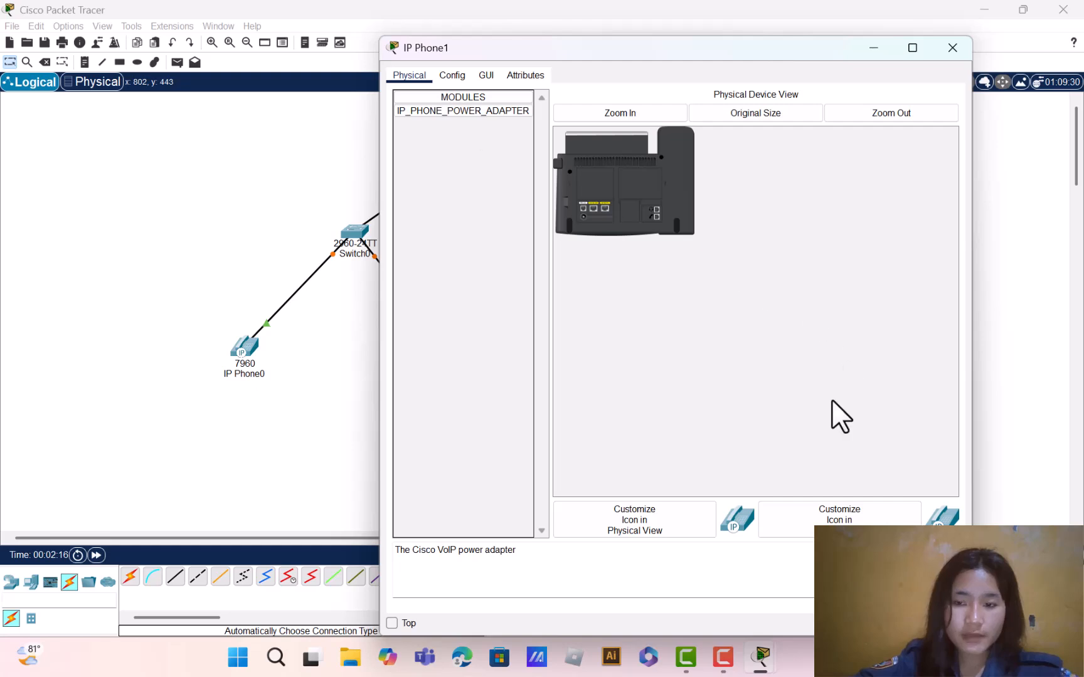
pyautogui.moveTo(884, 572); pyautogui.dragTo(610, 259)
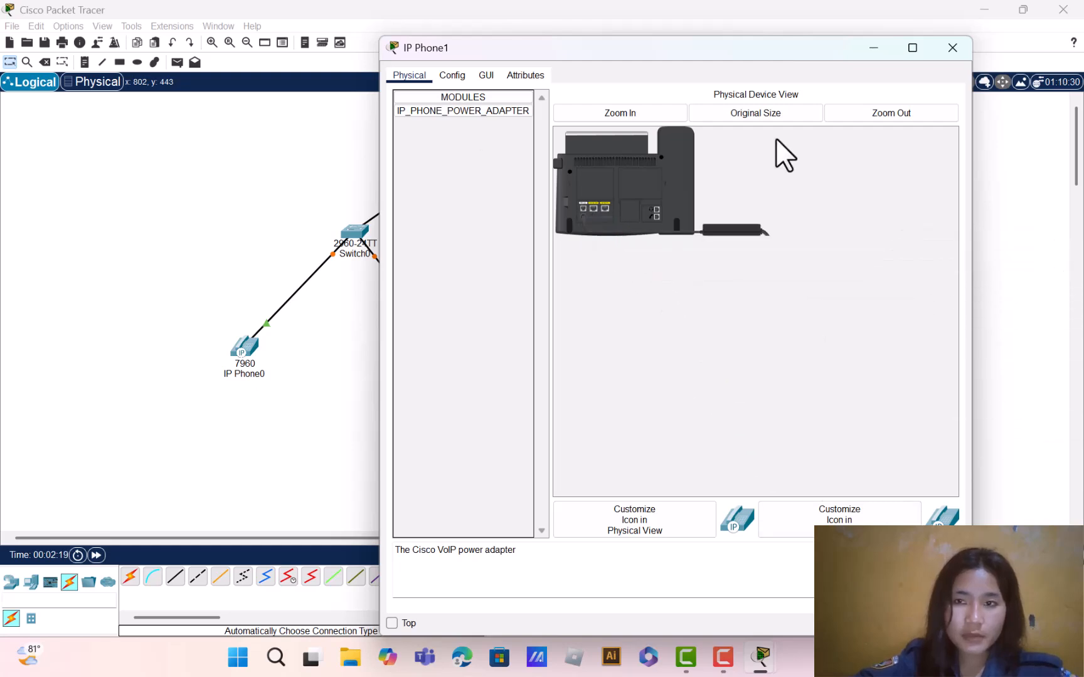
pyautogui.click(876, 46)
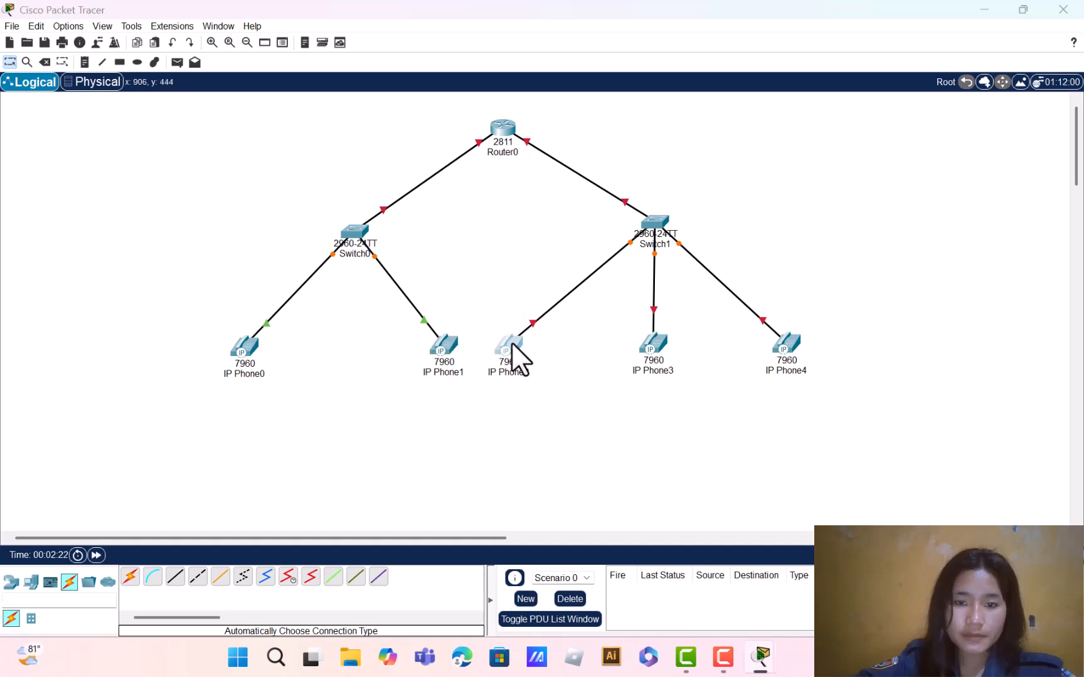
# Plug the power adapter into IP Phone2, IP Phone3 and IP Phone4, minimizing each device window when done
pyautogui.click(517, 358)
pyautogui.moveTo(871, 516); pyautogui.dragTo(607, 259)
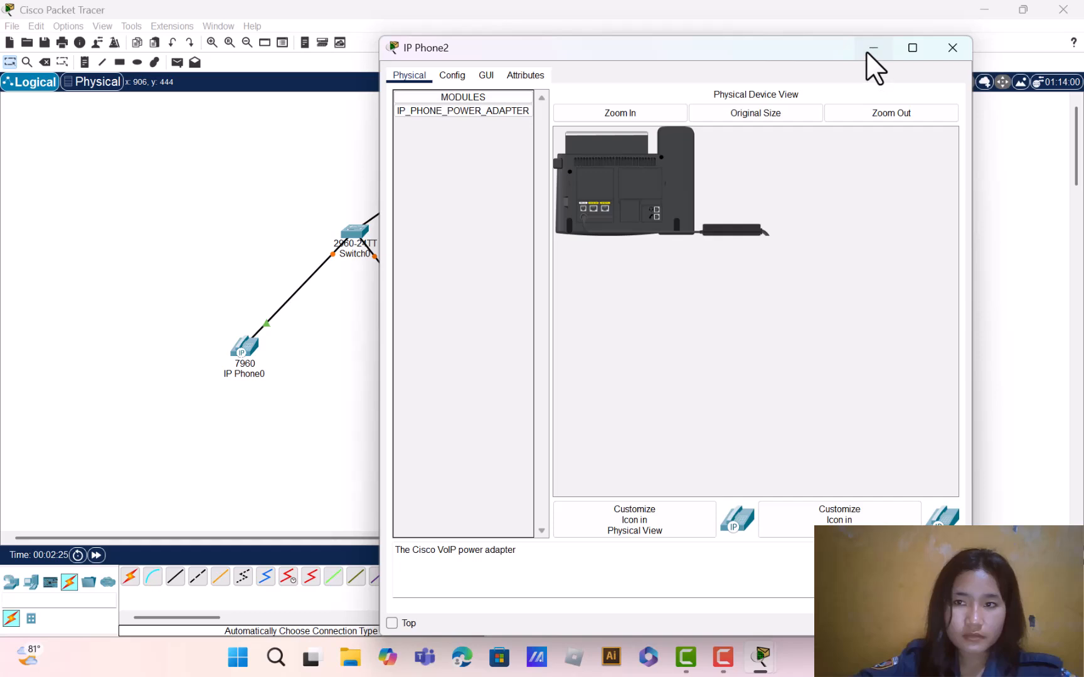
pyautogui.click(873, 48)
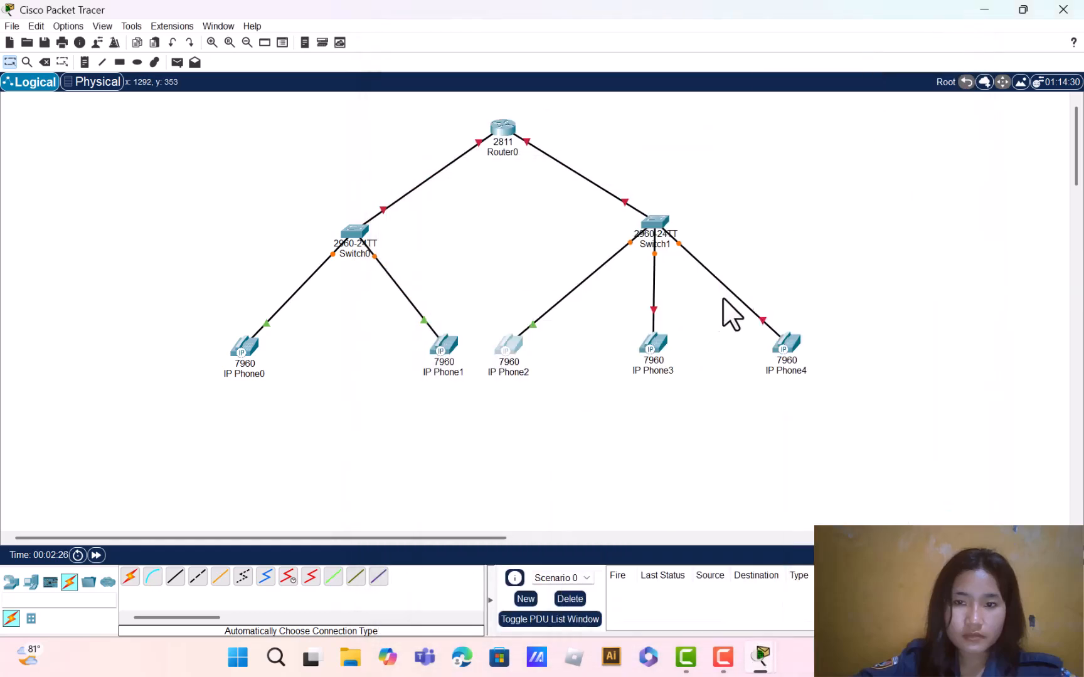
pyautogui.click(665, 338)
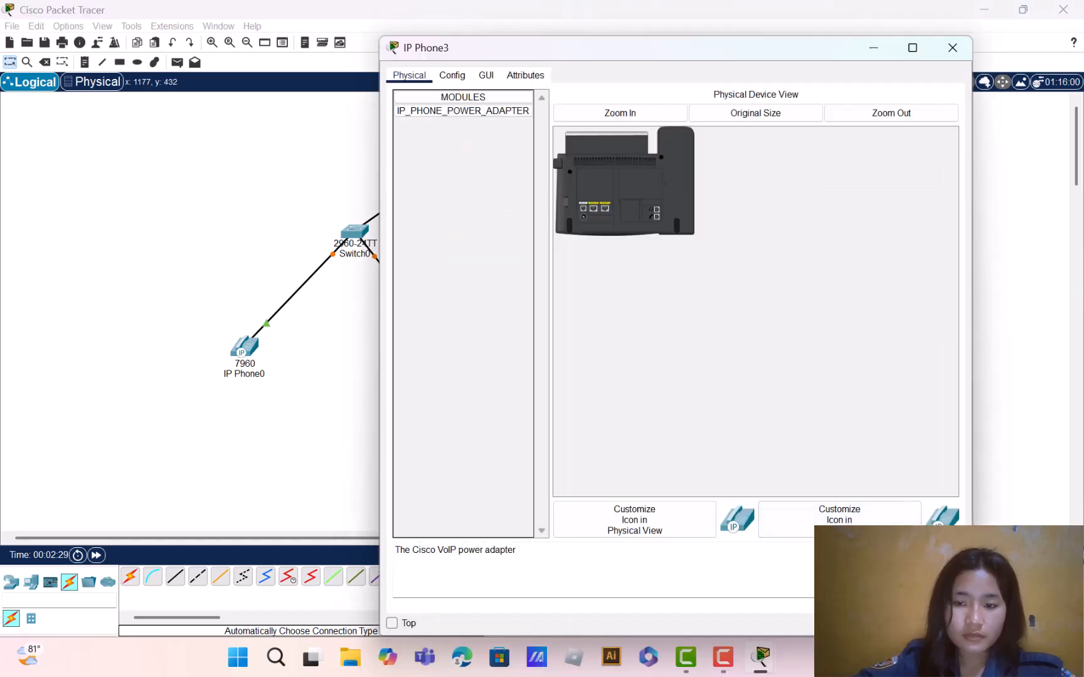
pyautogui.moveTo(463, 110); pyautogui.dragTo(596, 219)
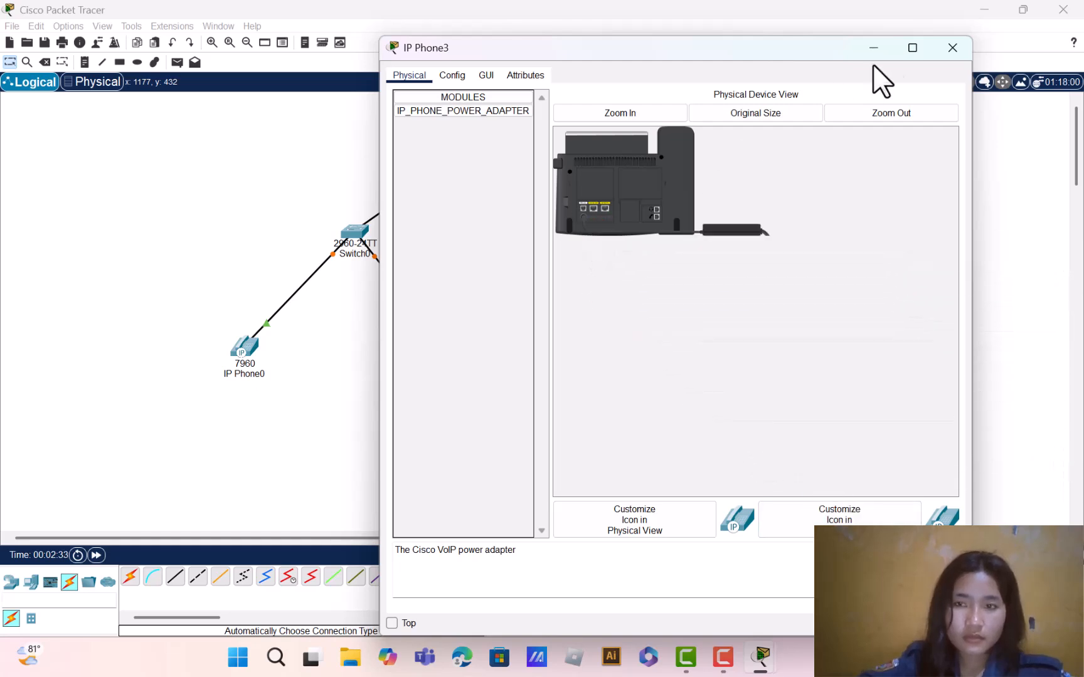
pyautogui.click(871, 46)
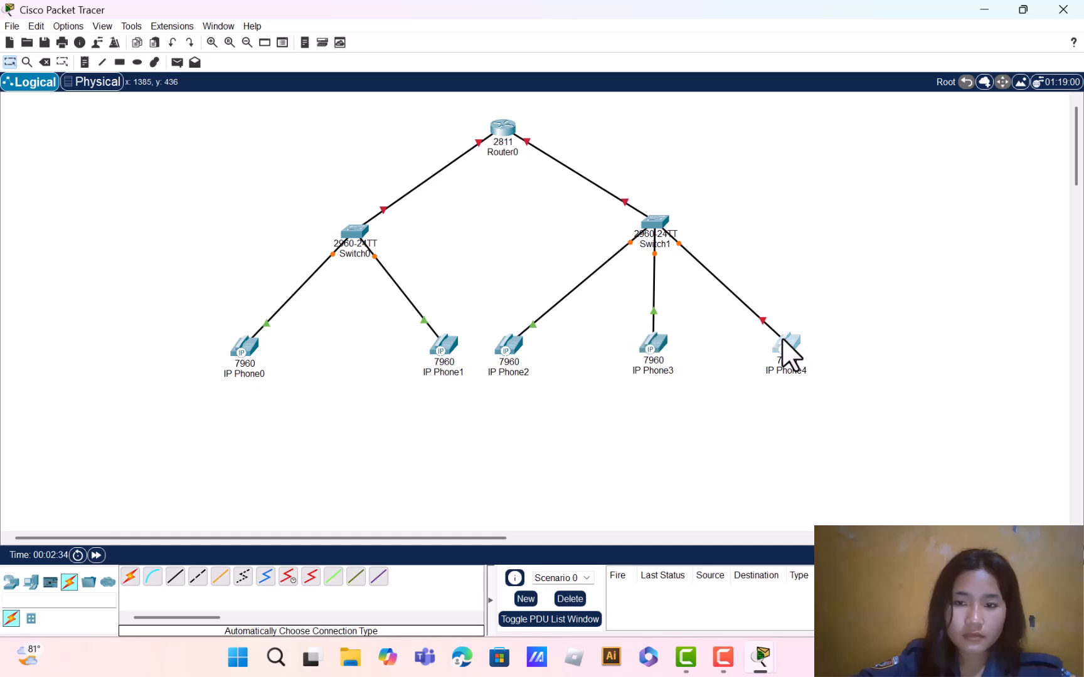
pyautogui.click(781, 338)
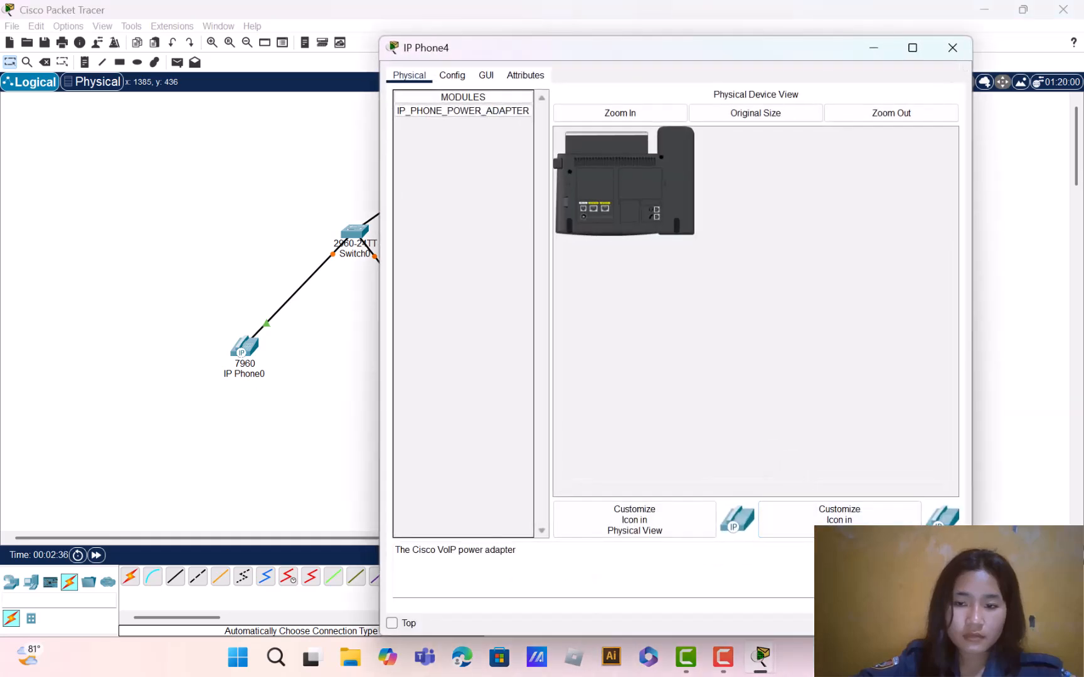
pyautogui.moveTo(885, 572); pyautogui.dragTo(584, 218)
pyautogui.click(871, 47)
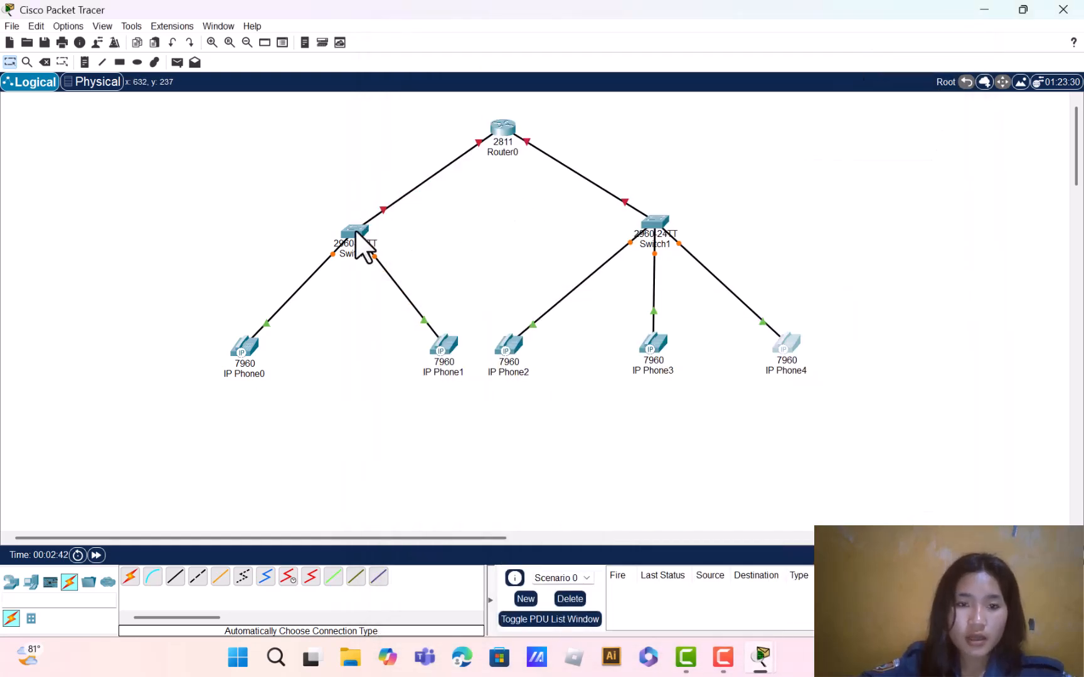
# Open Switch0's command line and enter global configuration mode with enable and configure terminal
pyautogui.click(350, 234)
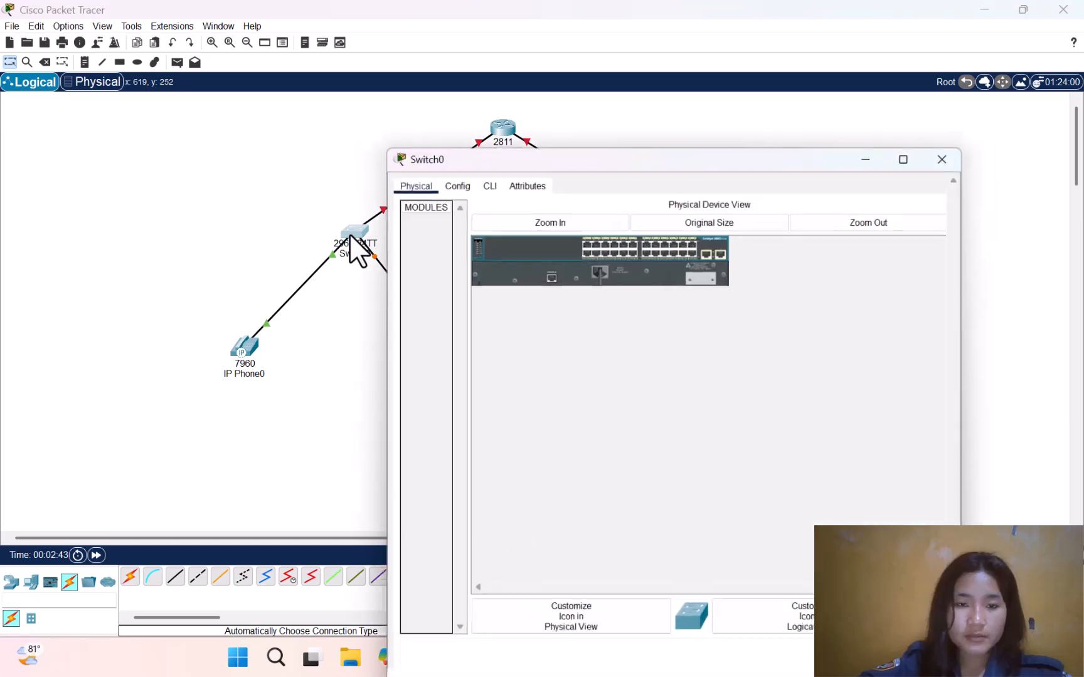
pyautogui.click(484, 75)
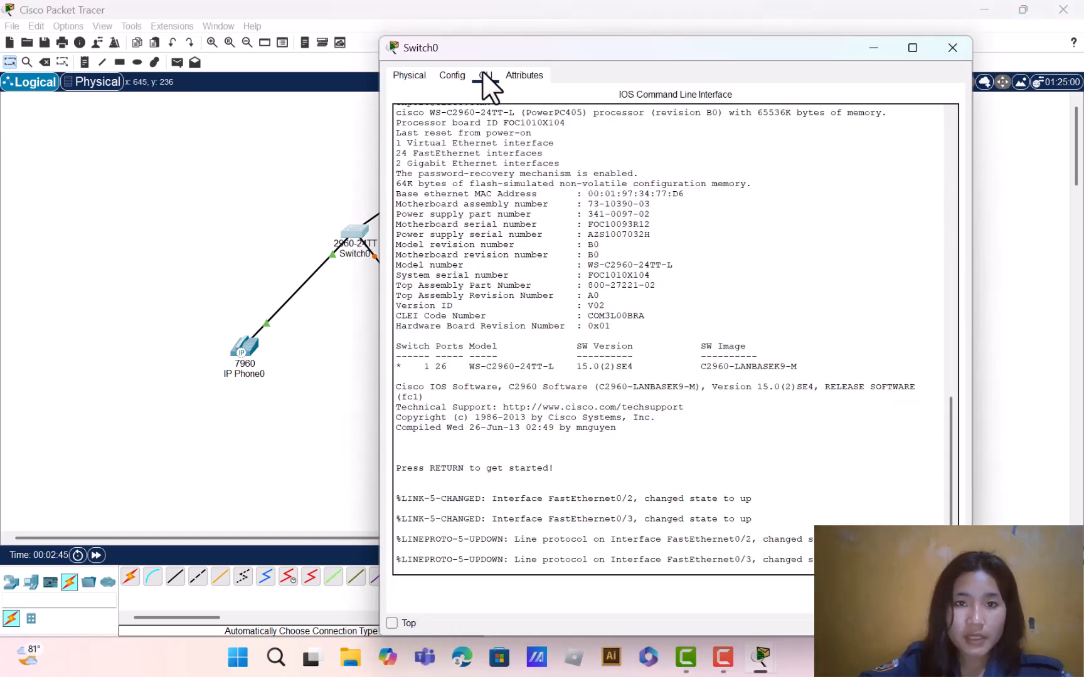
pyautogui.press('Return')
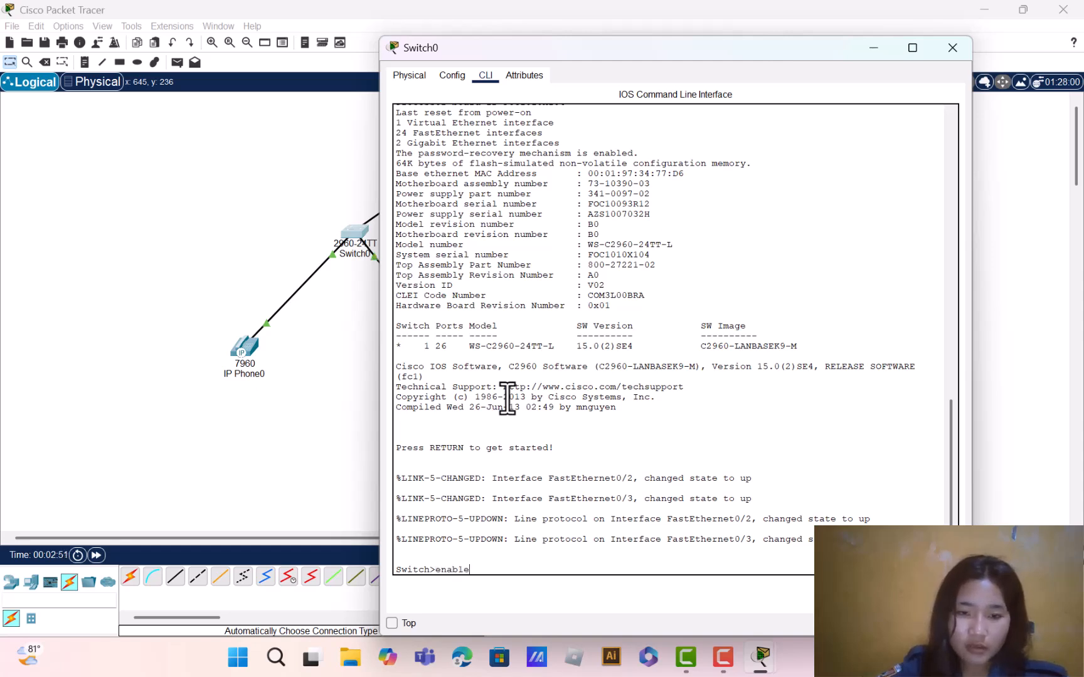
pyautogui.write('enable')
pyautogui.press('Return')
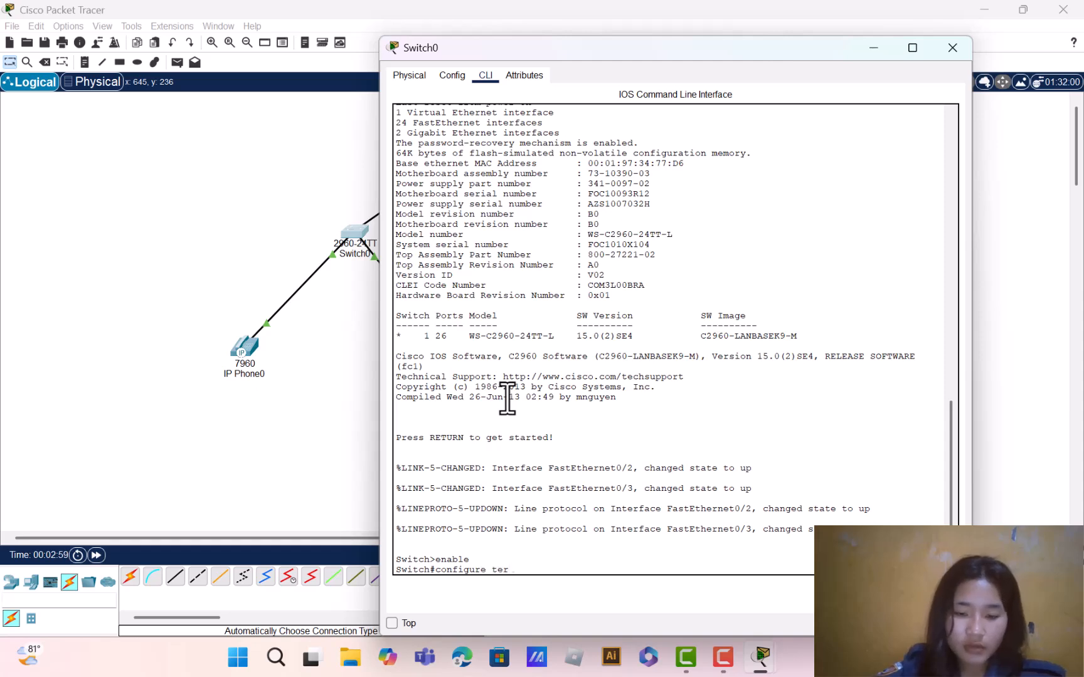
pyautogui.press('Return')
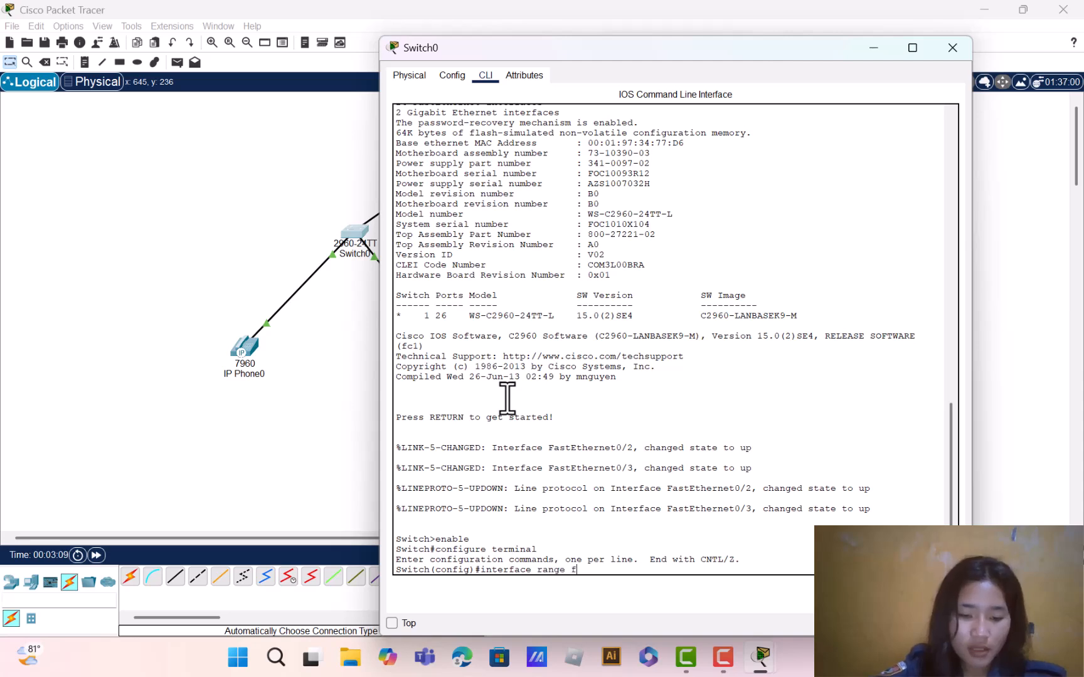
# Assign voice VLAN 1 to Switch0's interface range fa0/1-24, exit interface configuration and minimize the device window
pyautogui.write('0')
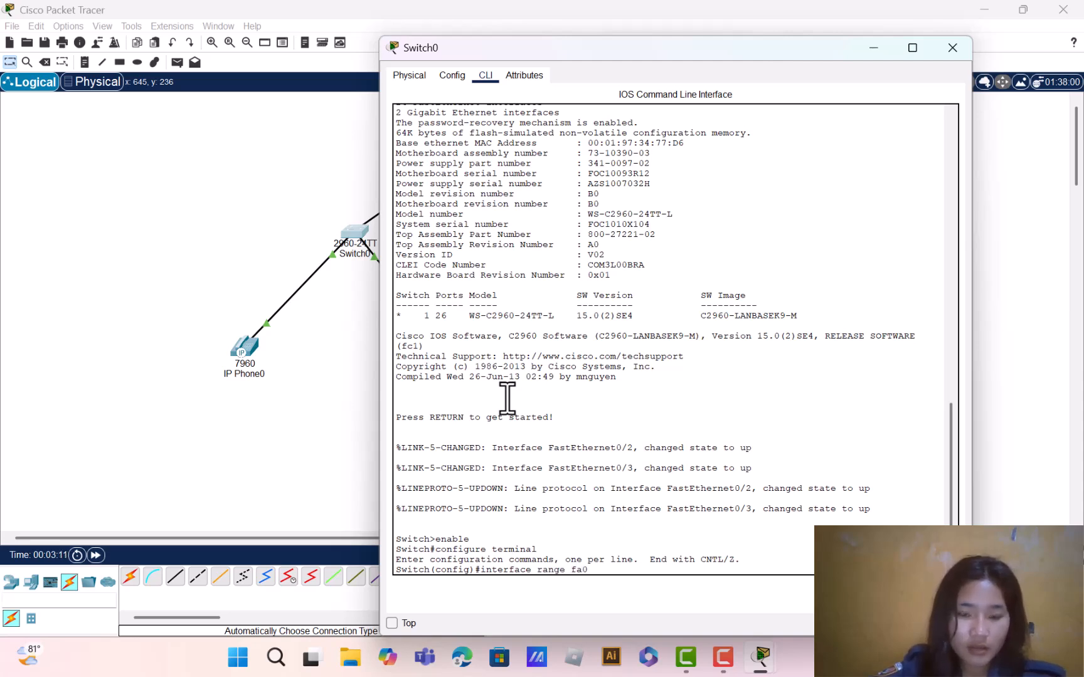
pyautogui.write('/1-24')
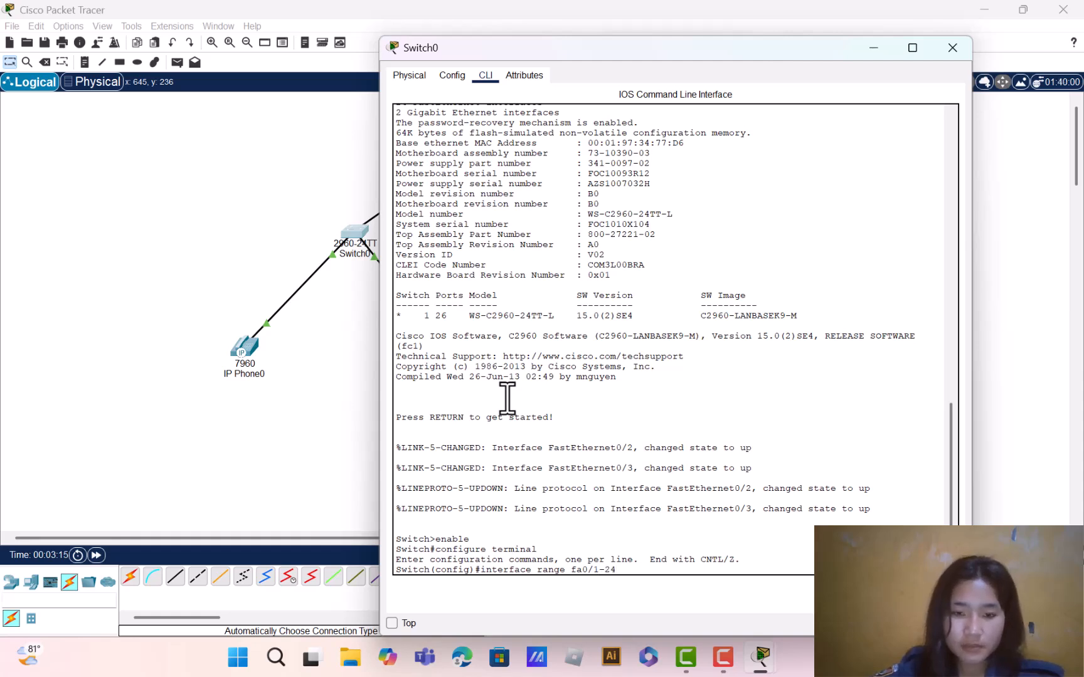
pyautogui.press('Return')
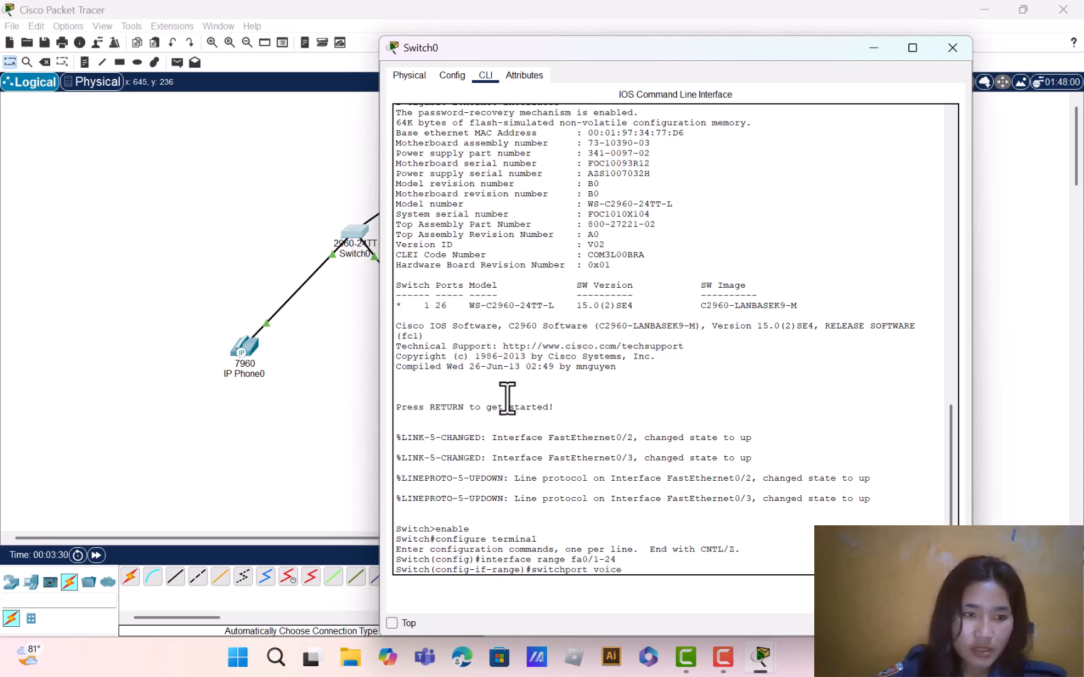
pyautogui.write('lan 1')
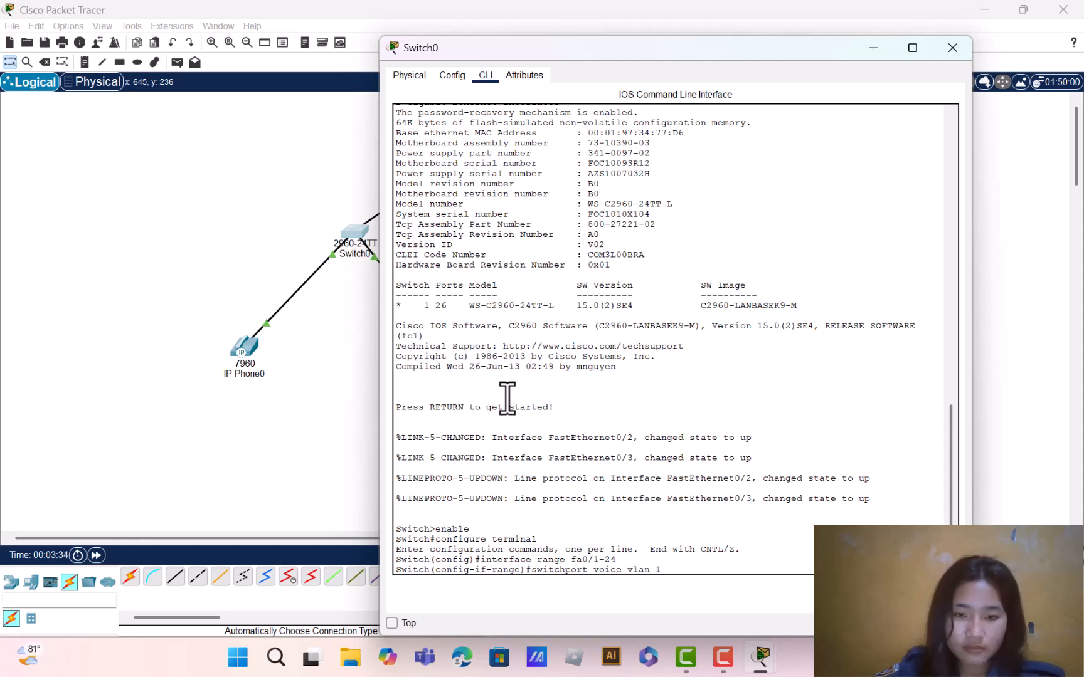
pyautogui.press('Return')
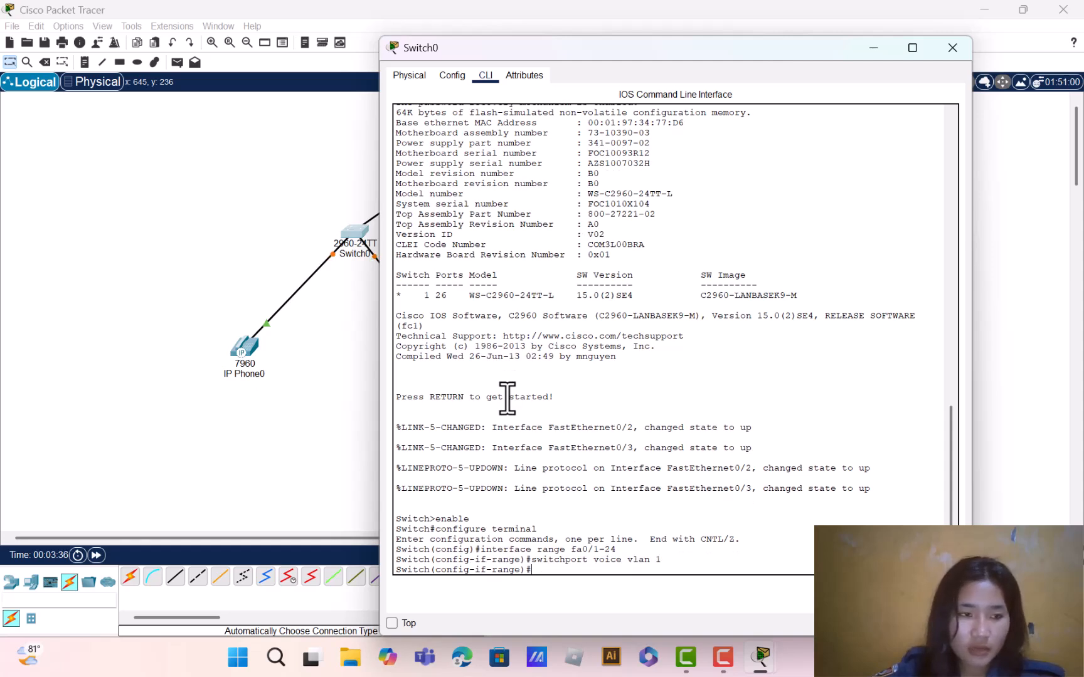
pyautogui.write('ex')
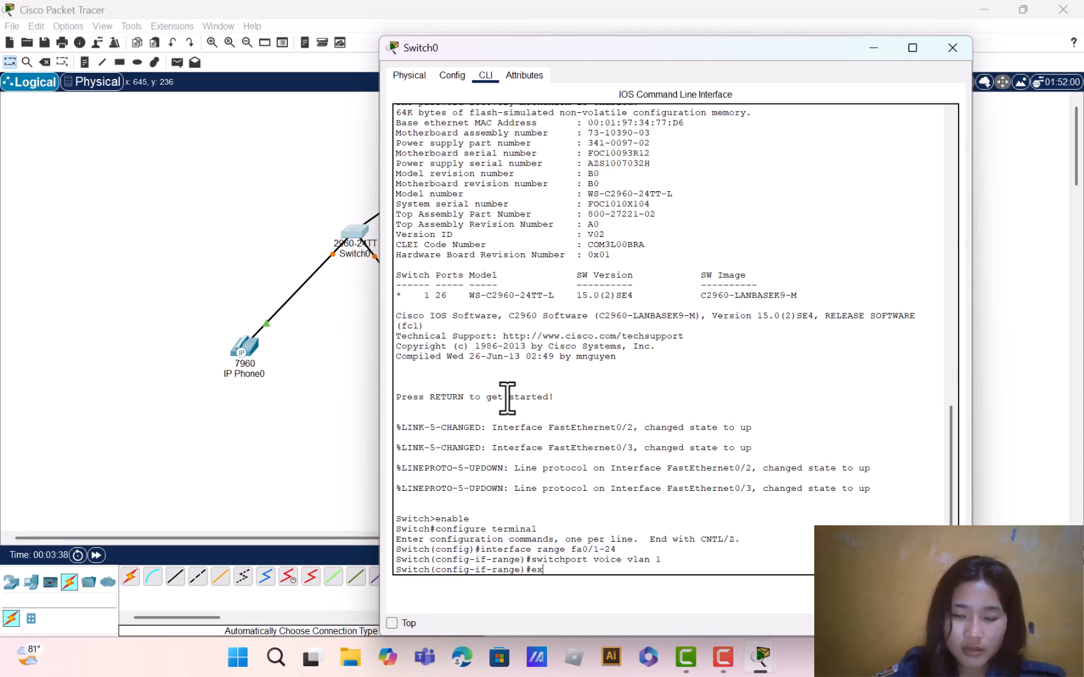
pyautogui.press('Return')
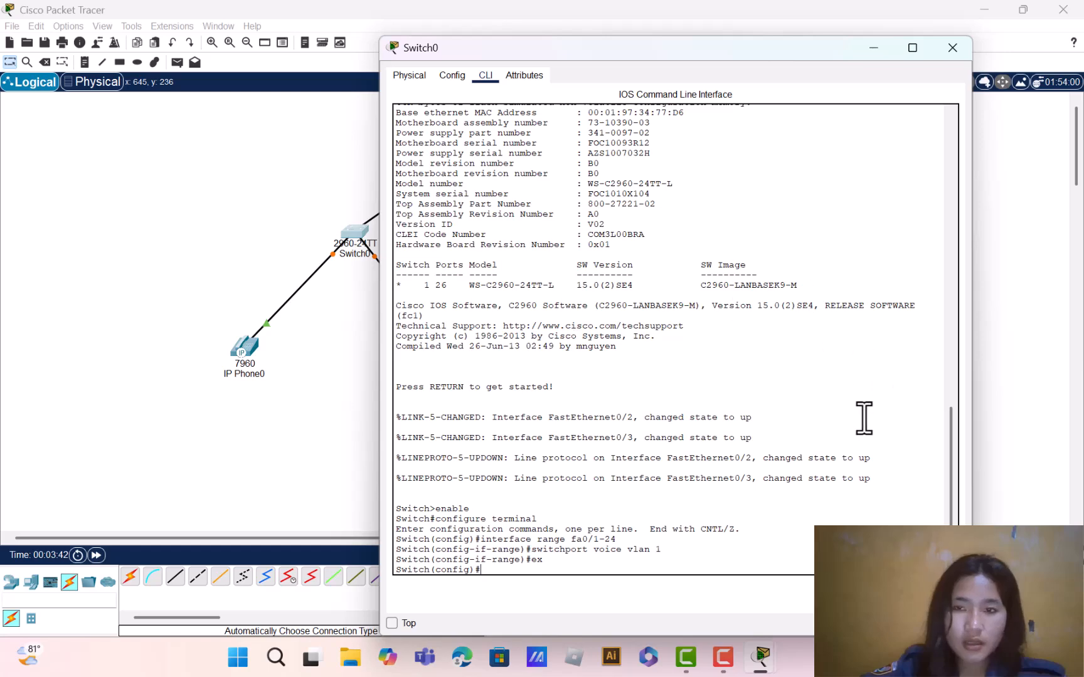
pyautogui.click(874, 49)
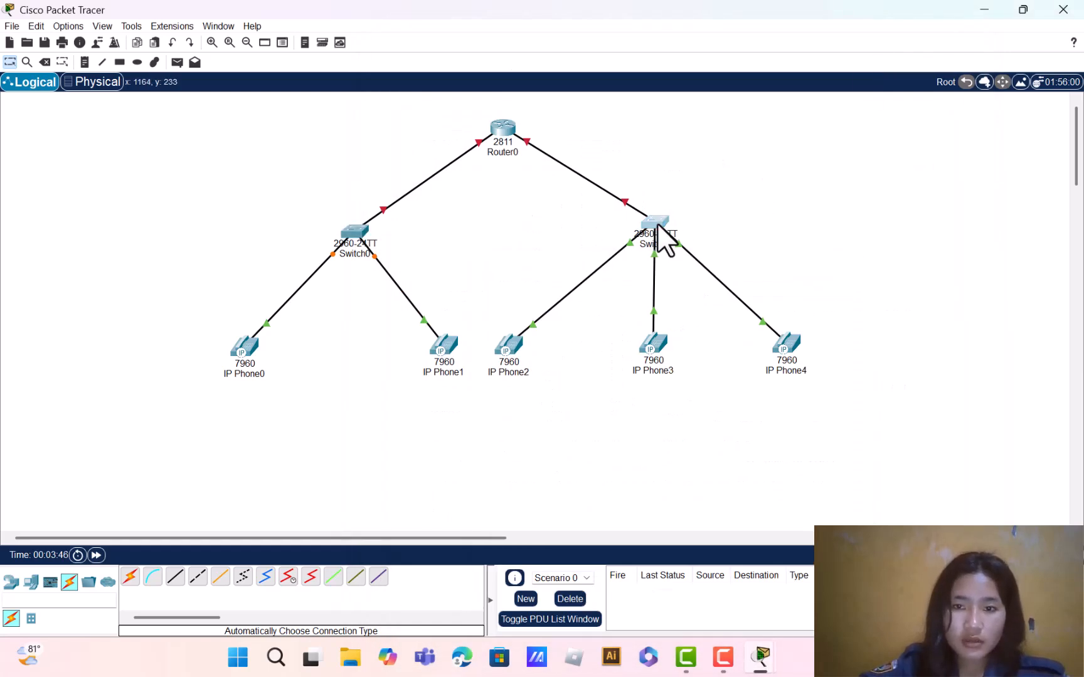
# Open Switch1's command line and enter privileged mode with the enable command
pyautogui.click(657, 223)
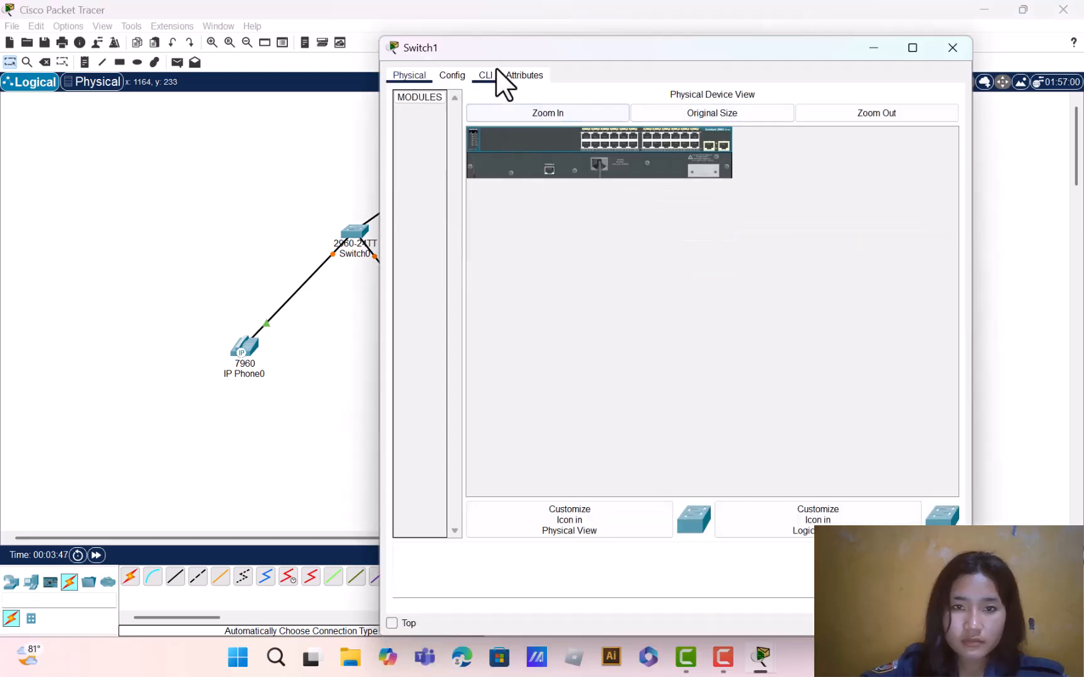
pyautogui.click(482, 78)
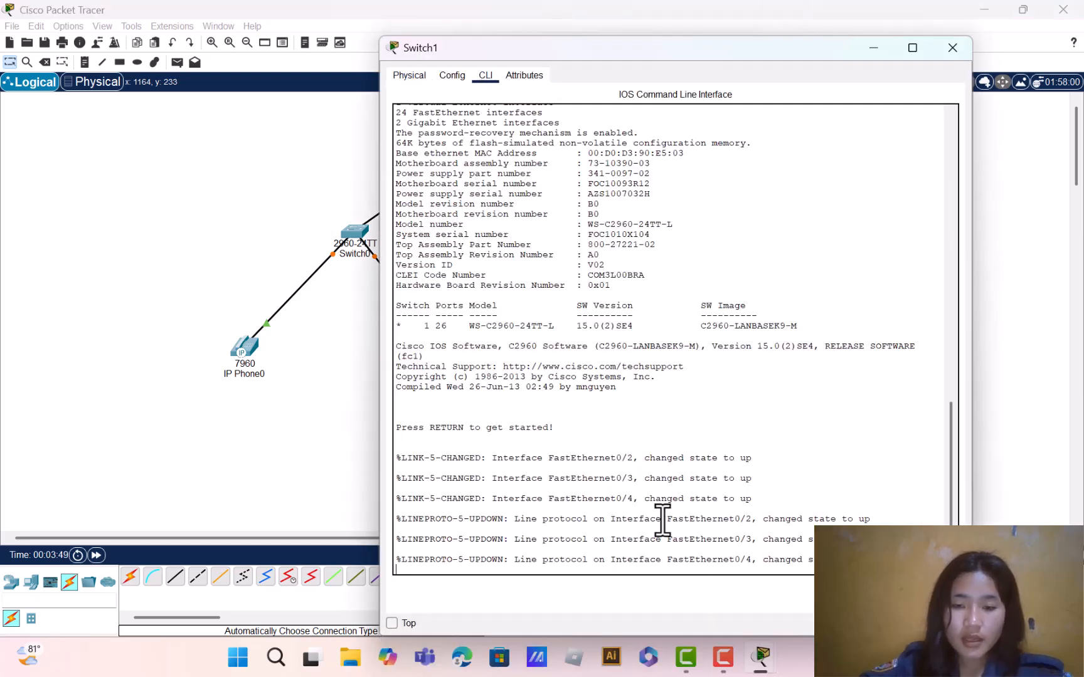
pyautogui.press('Return')
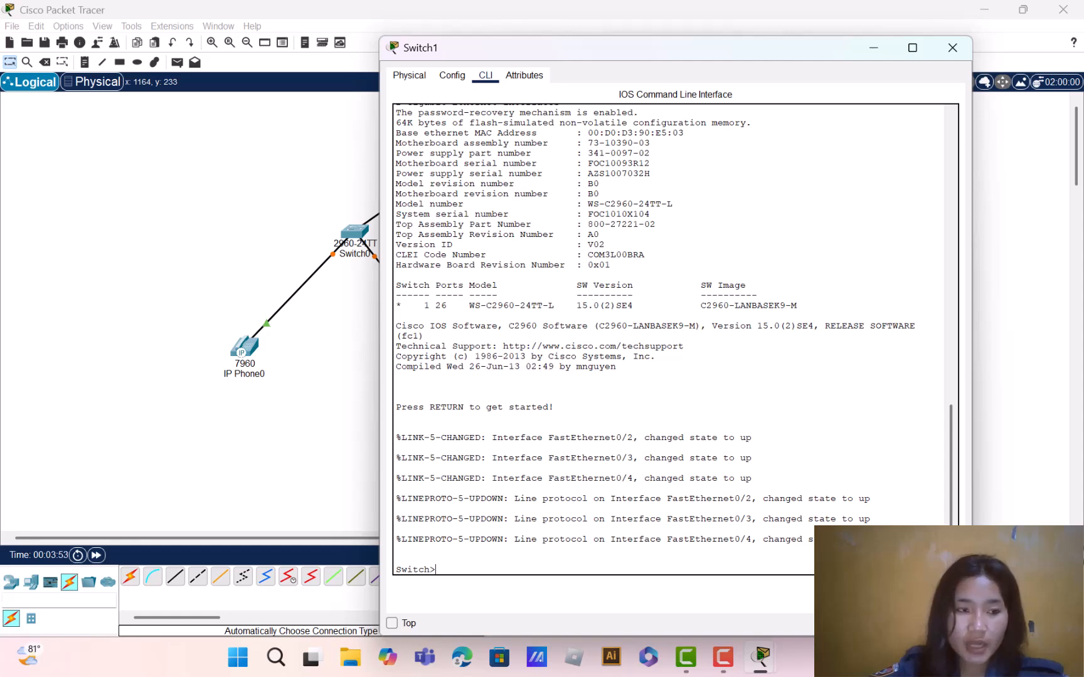
pyautogui.write('en')
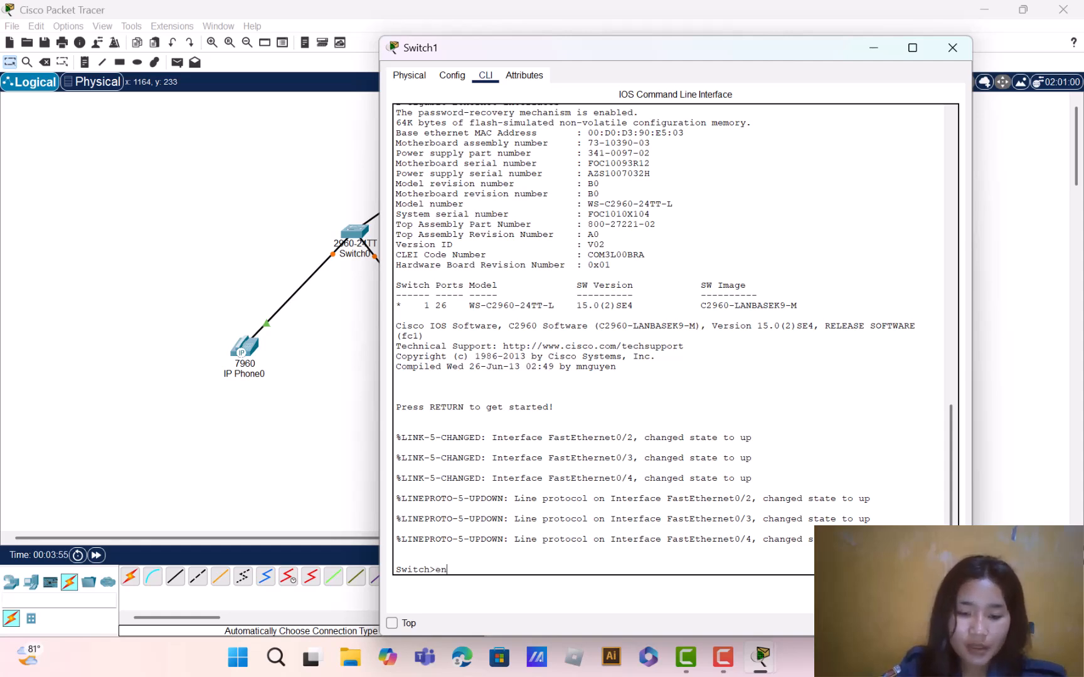
pyautogui.write('able')
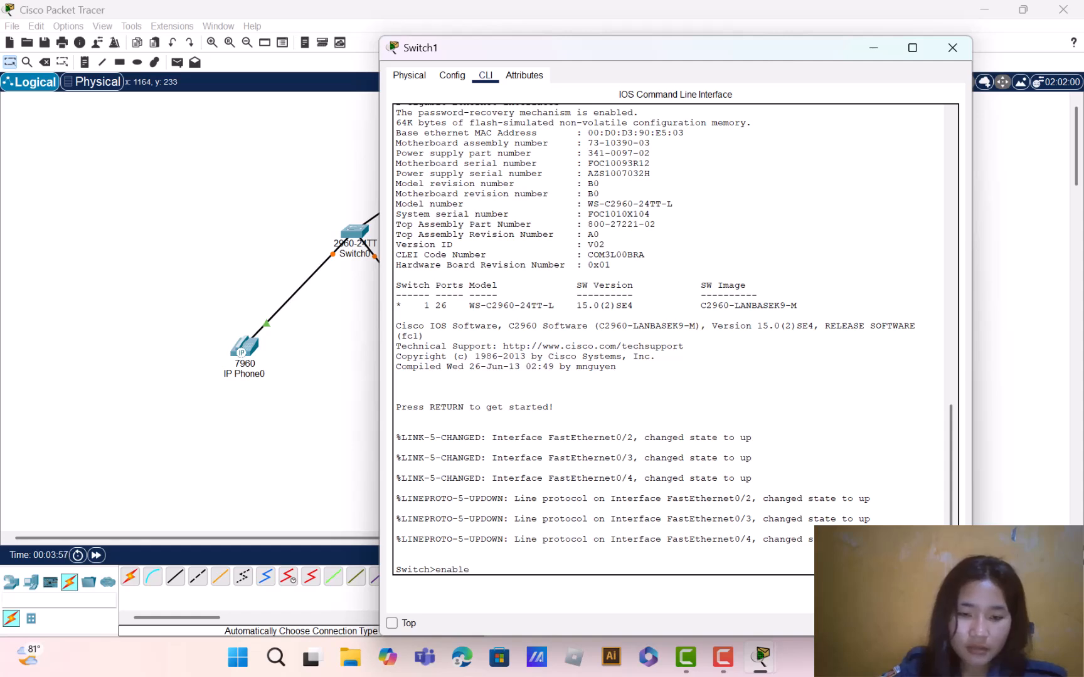
pyautogui.press('Return')
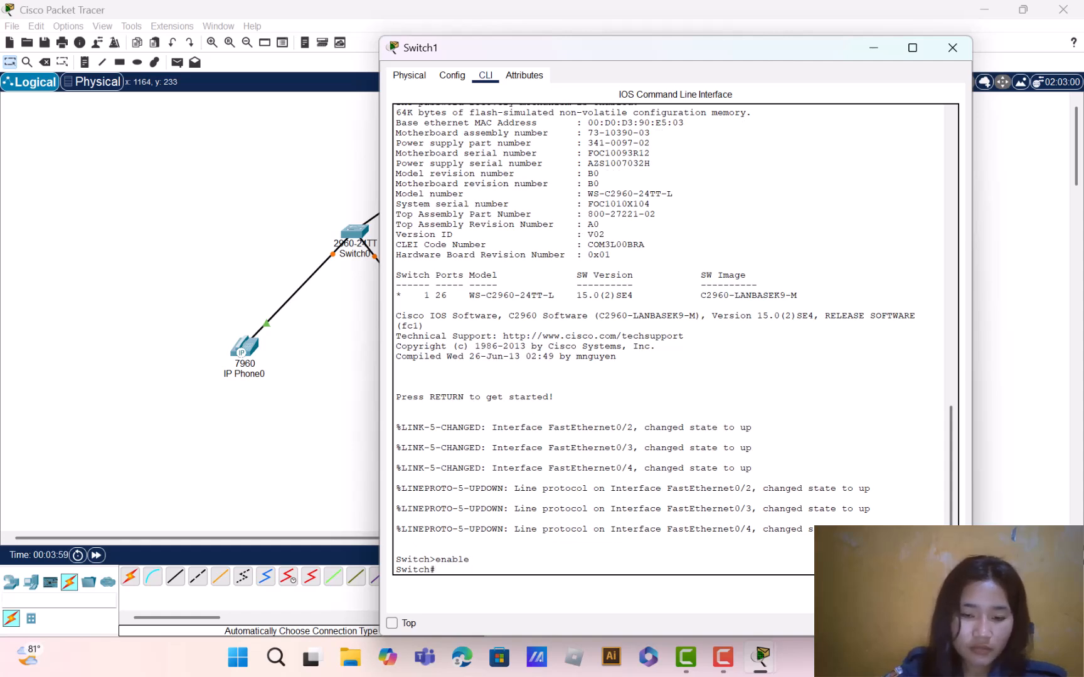
pyautogui.write('cin')
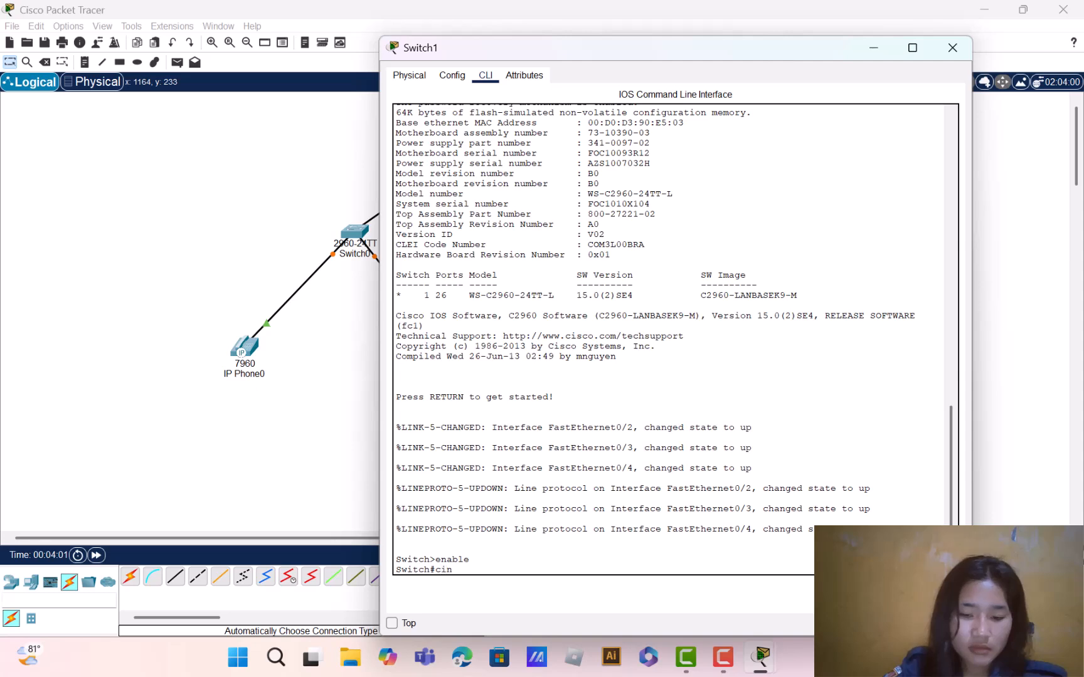
pyautogui.write('figure')
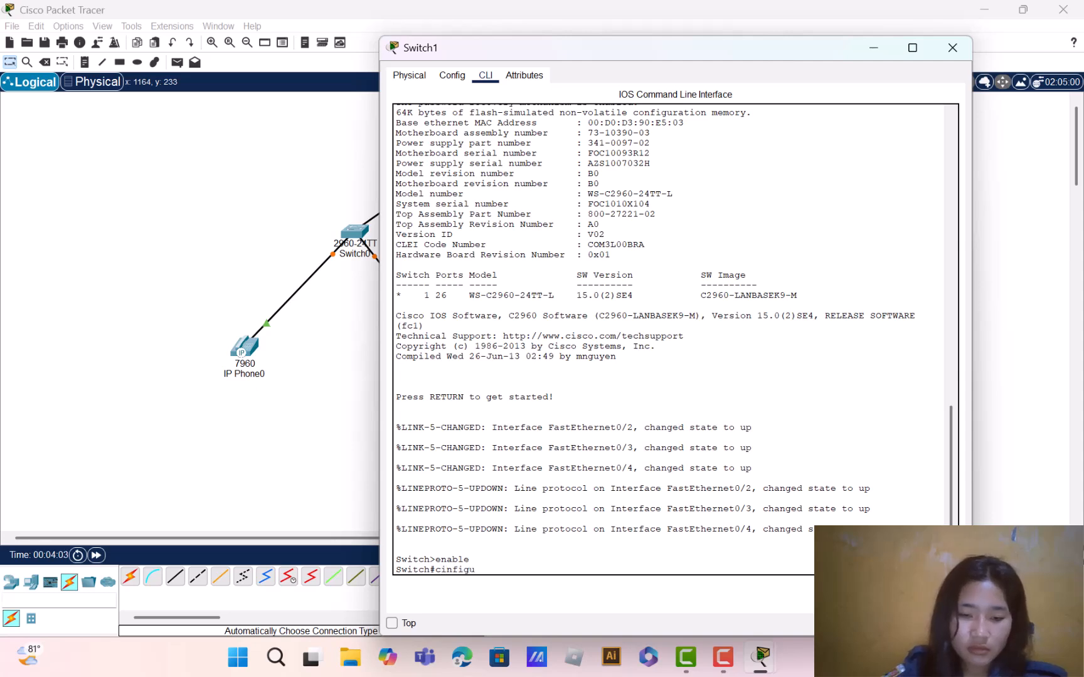
pyautogui.press('BackSpace')
pyautogui.press('BackSpace')
pyautogui.press('BackSpace')
pyautogui.press('BackSpace')
pyautogui.press('BackSpace')
pyautogui.press('BackSpace')
pyautogui.press('BackSpace')
pyautogui.press('BackSpace')
pyautogui.press('BackSpace')
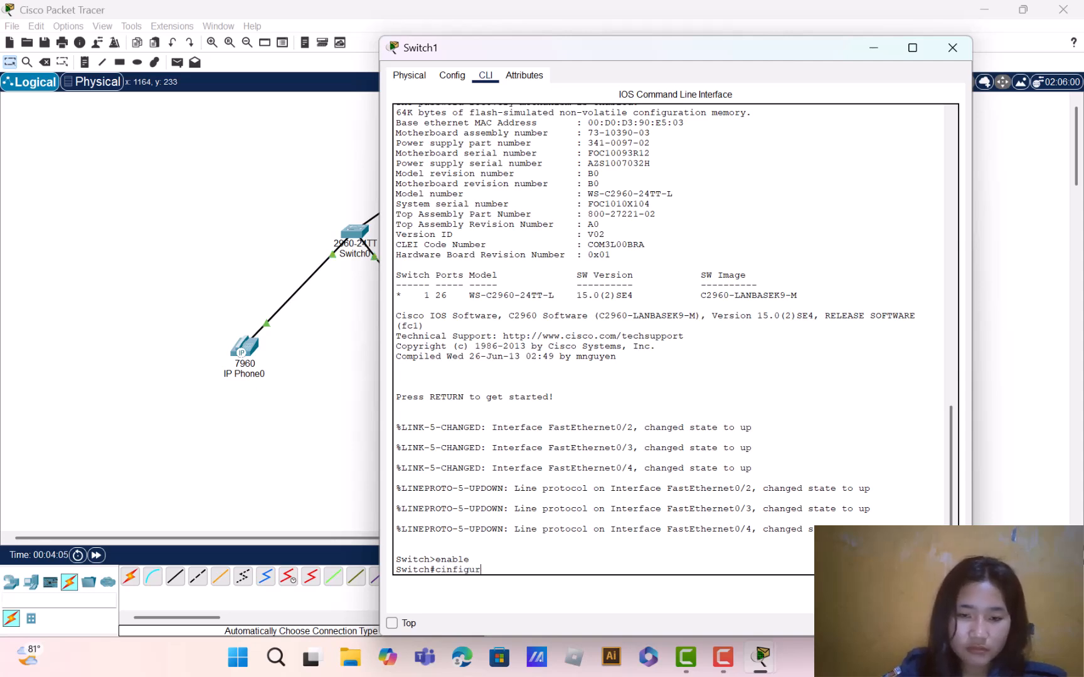
# Enter global configuration mode on Switch1 with configure terminal
pyautogui.write('conf')
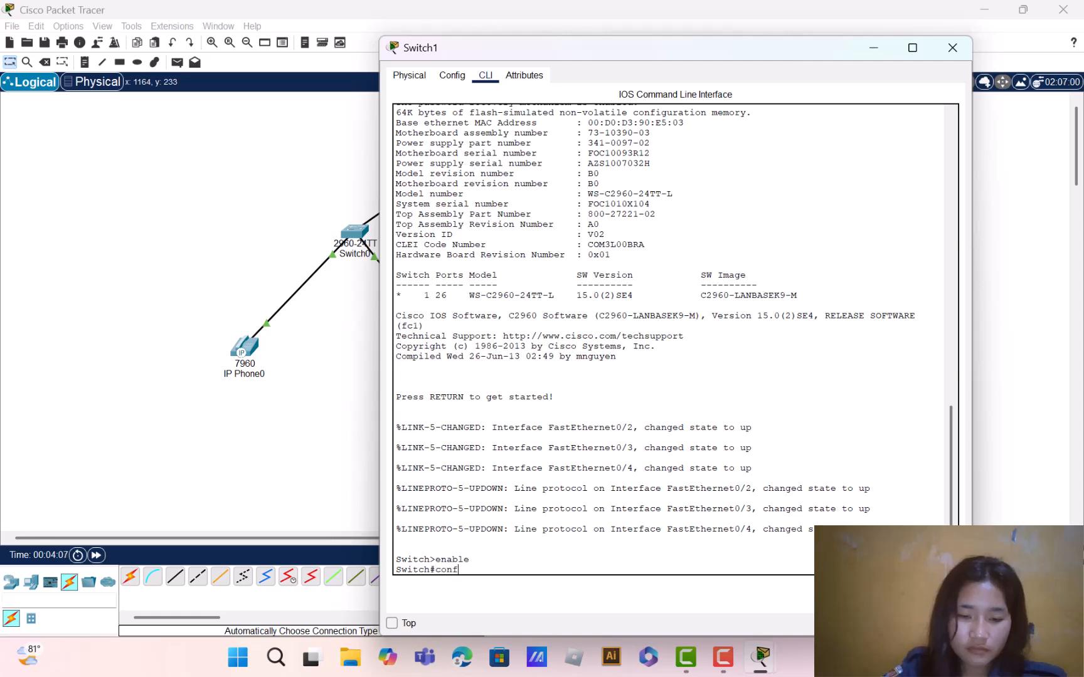
pyautogui.write('igure terminal')
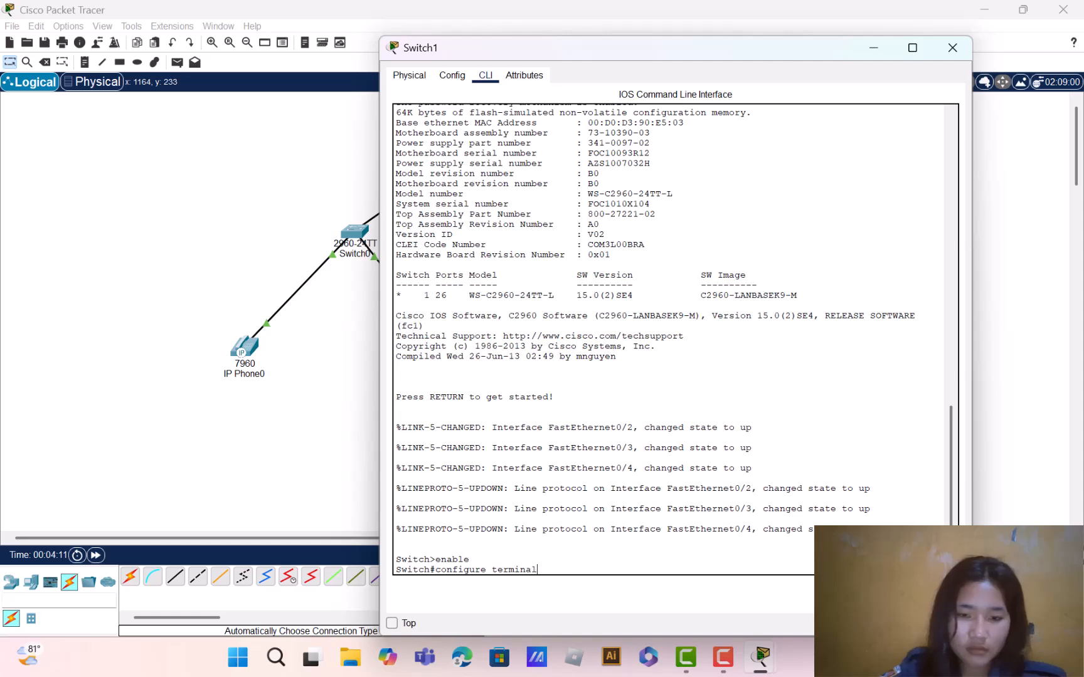
pyautogui.press('Return')
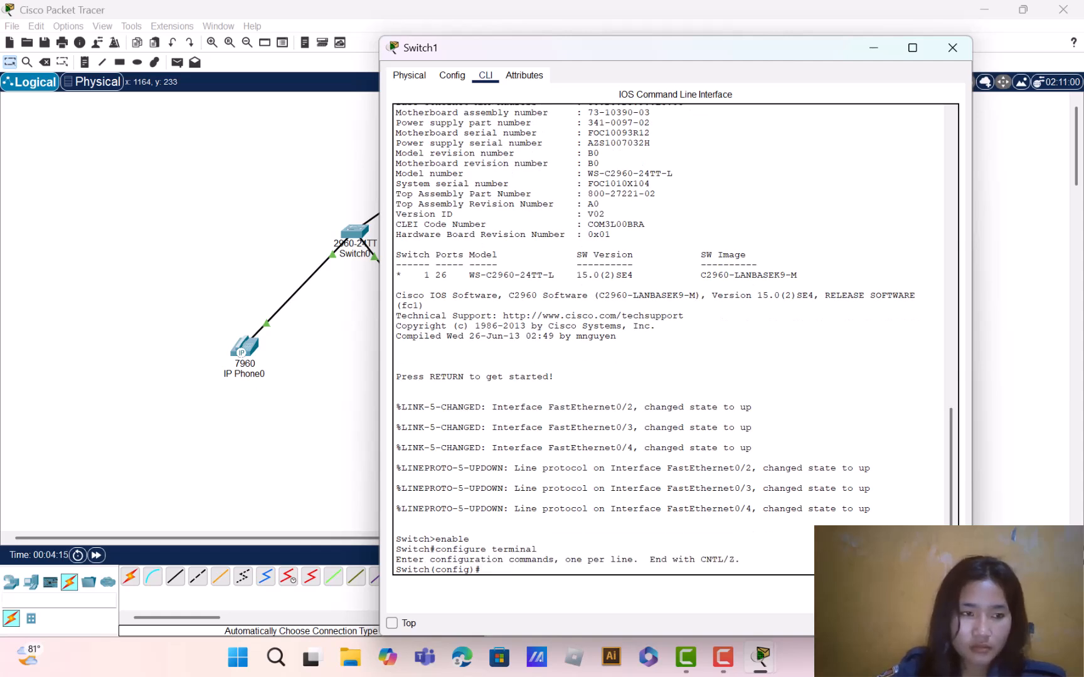
# Assign voice VLAN 1 to Switch1's interface range fa0/1-24 with the switchport voice vlan command
pyautogui.write('interface')
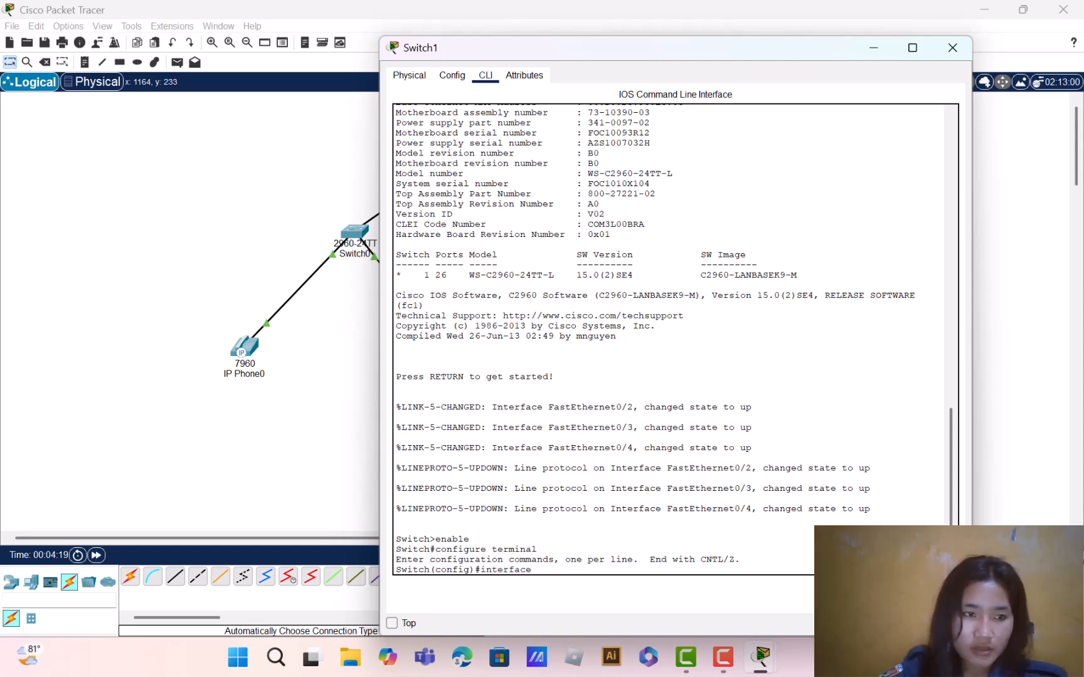
pyautogui.write(' range')
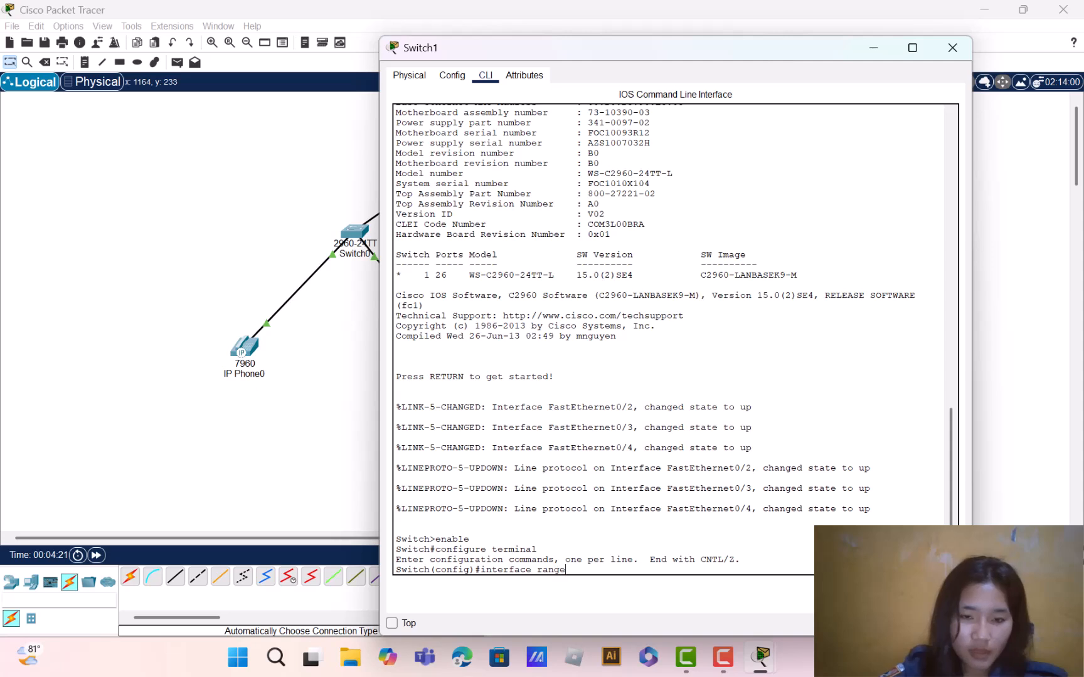
pyautogui.write(' fa0')
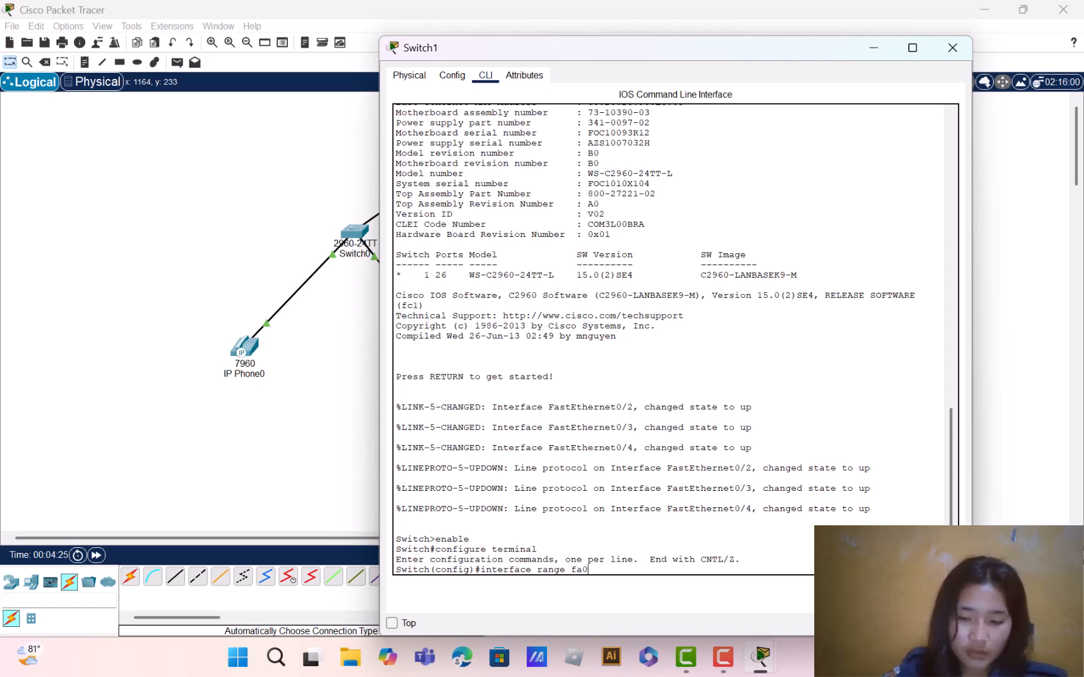
pyautogui.write('/1-2')
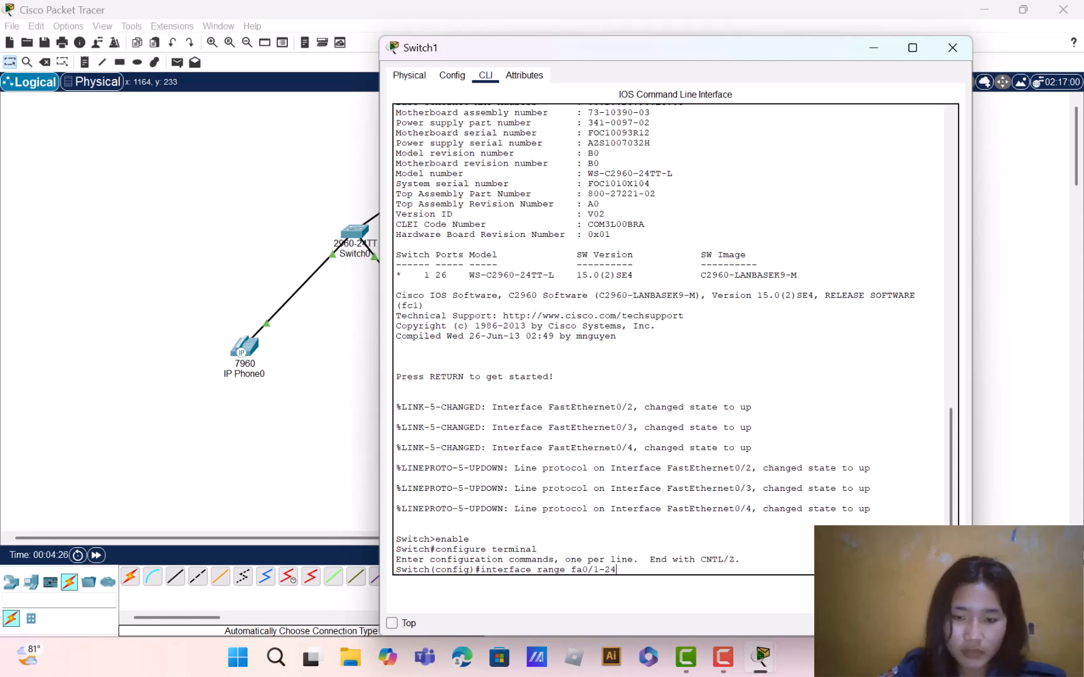
pyautogui.write('4')
pyautogui.press('Return')
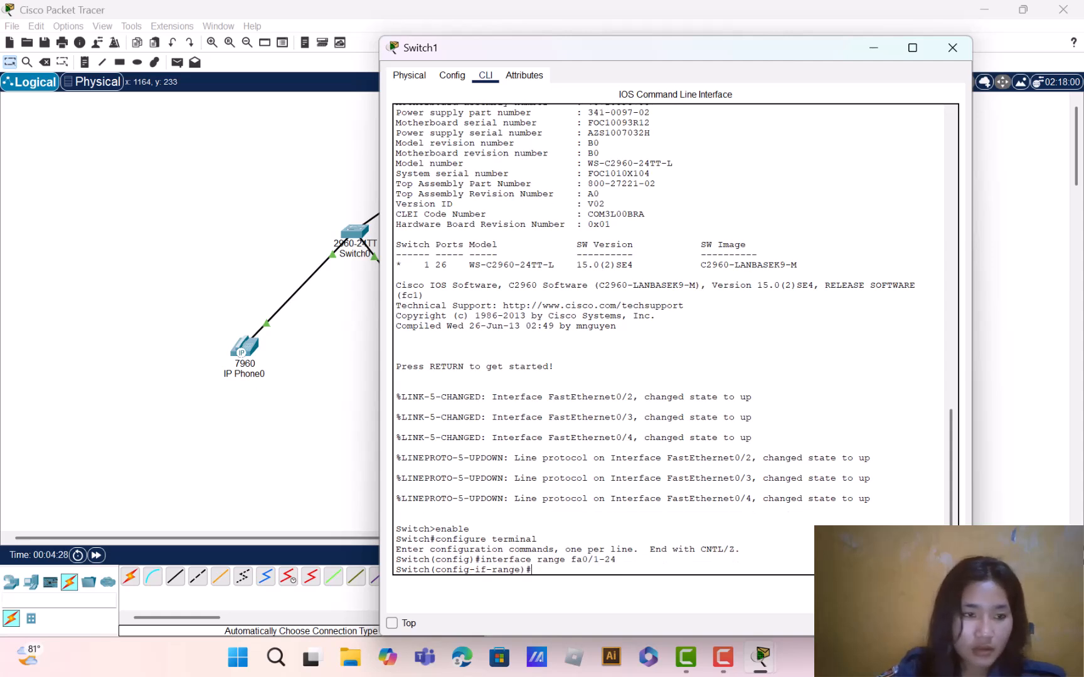
pyautogui.write('switch')
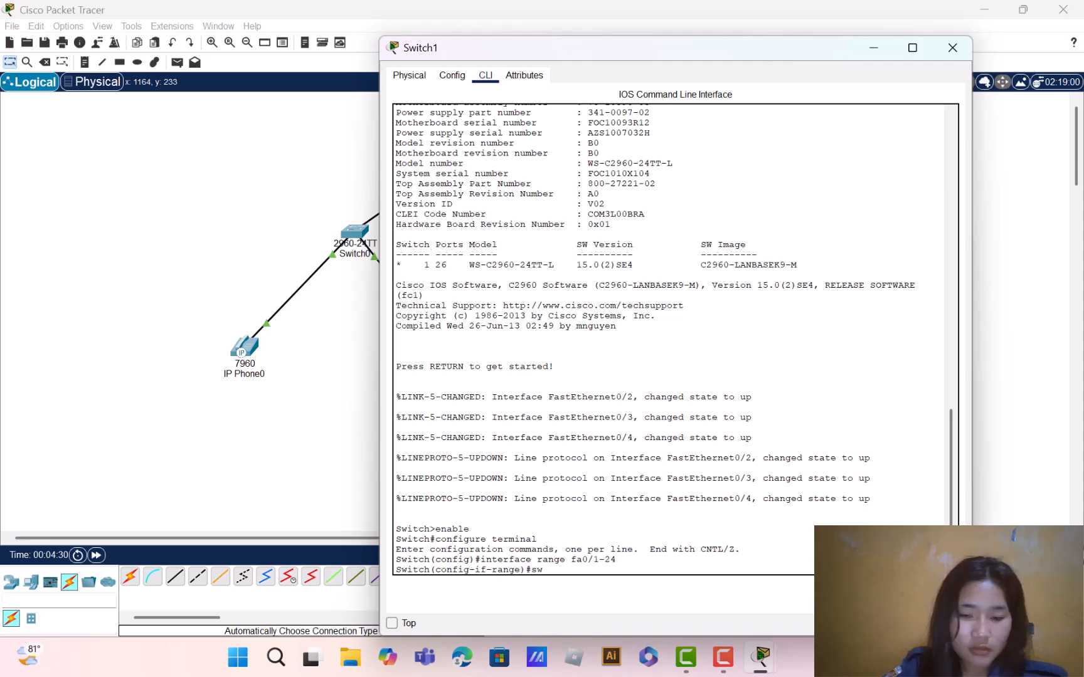
pyautogui.write('port')
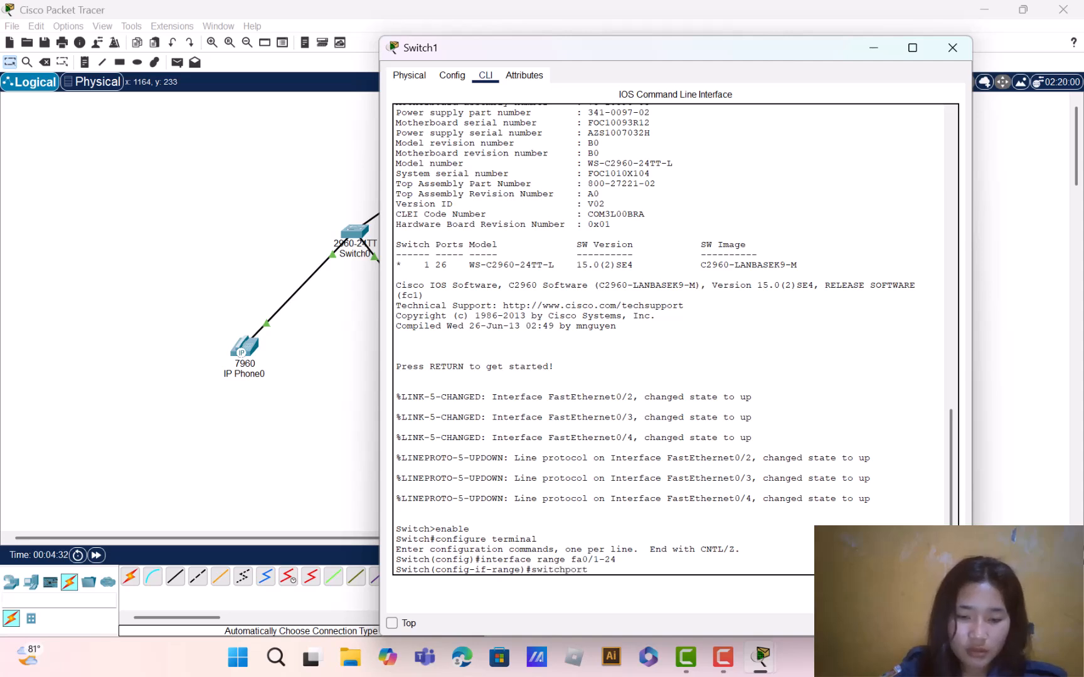
pyautogui.write(' voi')
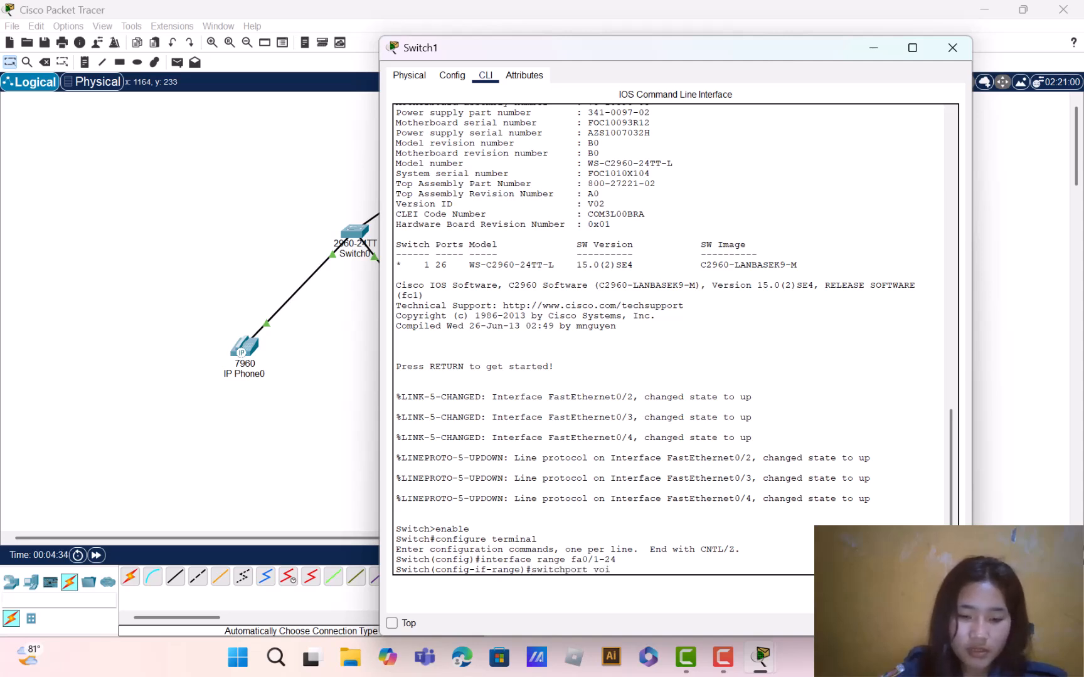
pyautogui.write('ce vlan 1')
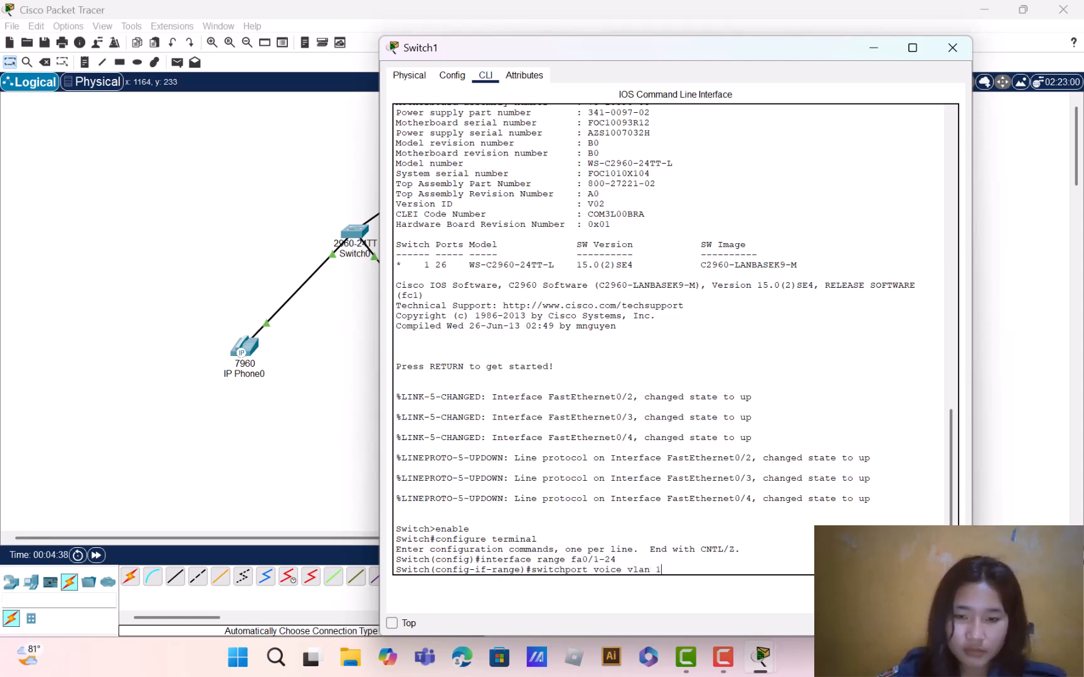
pyautogui.press('Return')
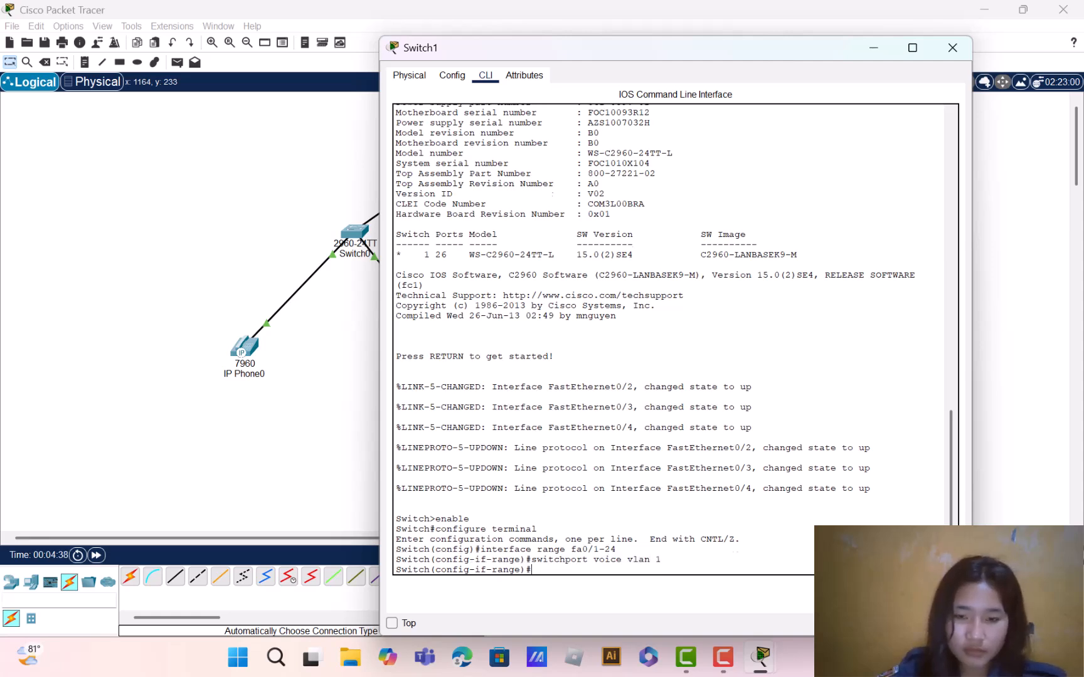
# Exit interface range configuration on Switch1 and minimize its device window
pyautogui.write('e')
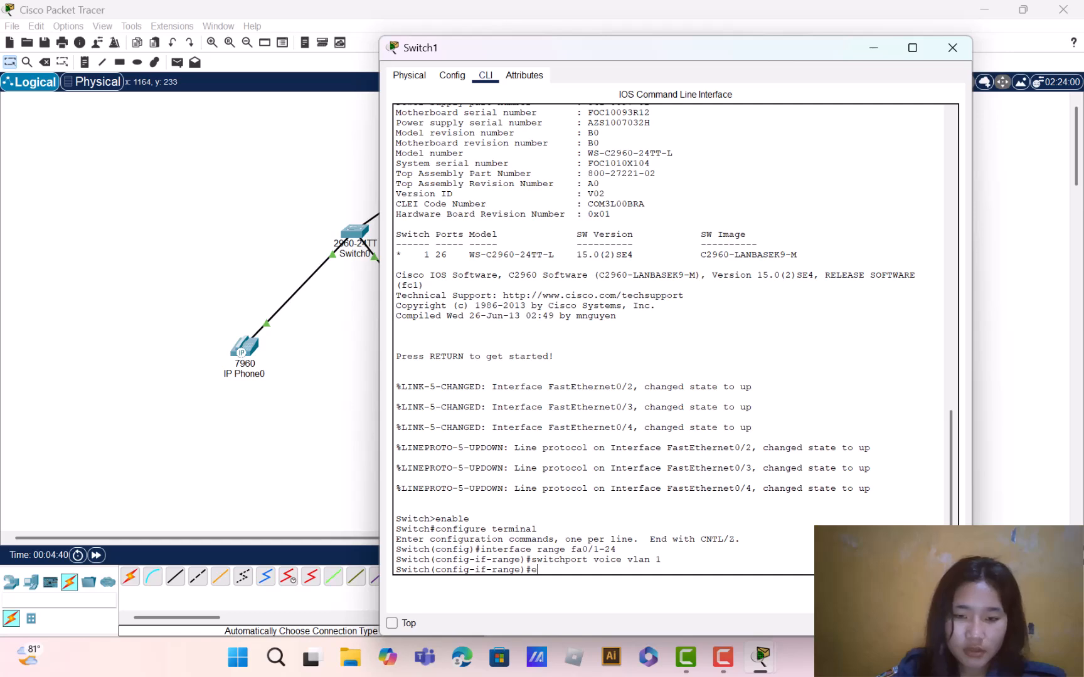
pyautogui.write('x')
pyautogui.press('Return')
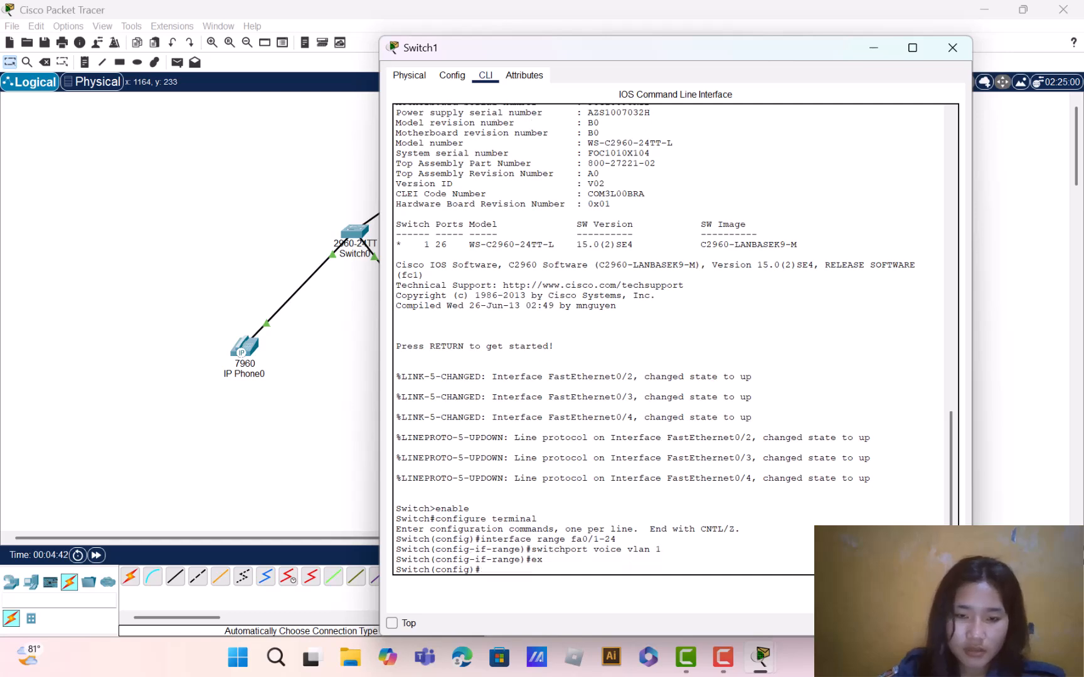
pyautogui.click(872, 49)
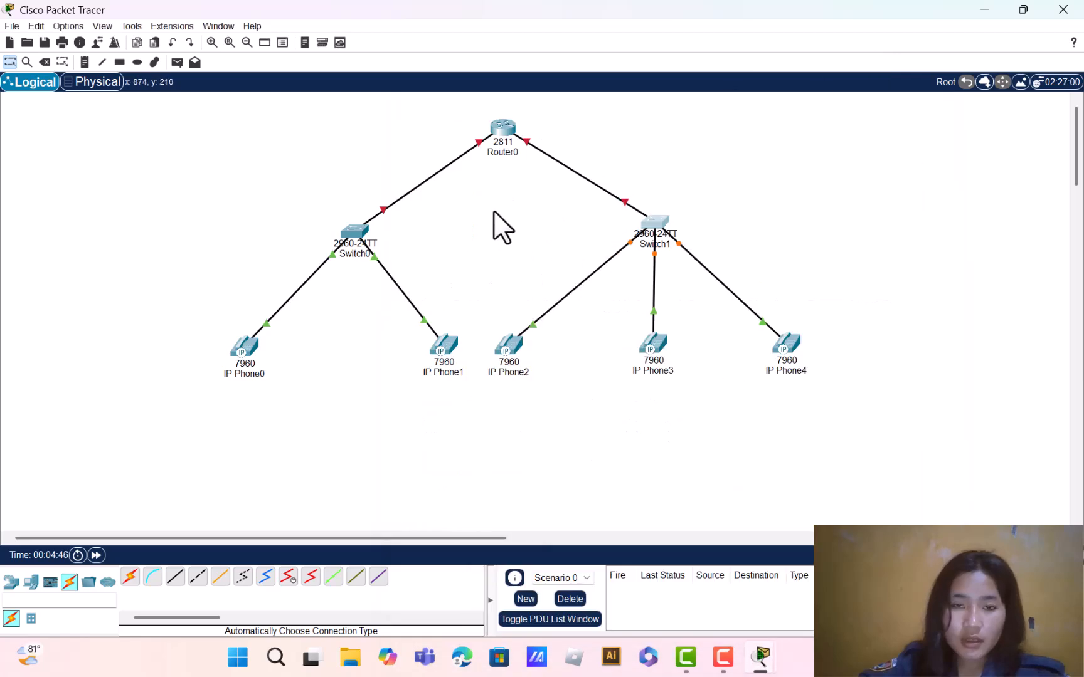
# Open Router0's command line and decline the initial configuration dialog with no to reach the router prompt
pyautogui.click(503, 128)
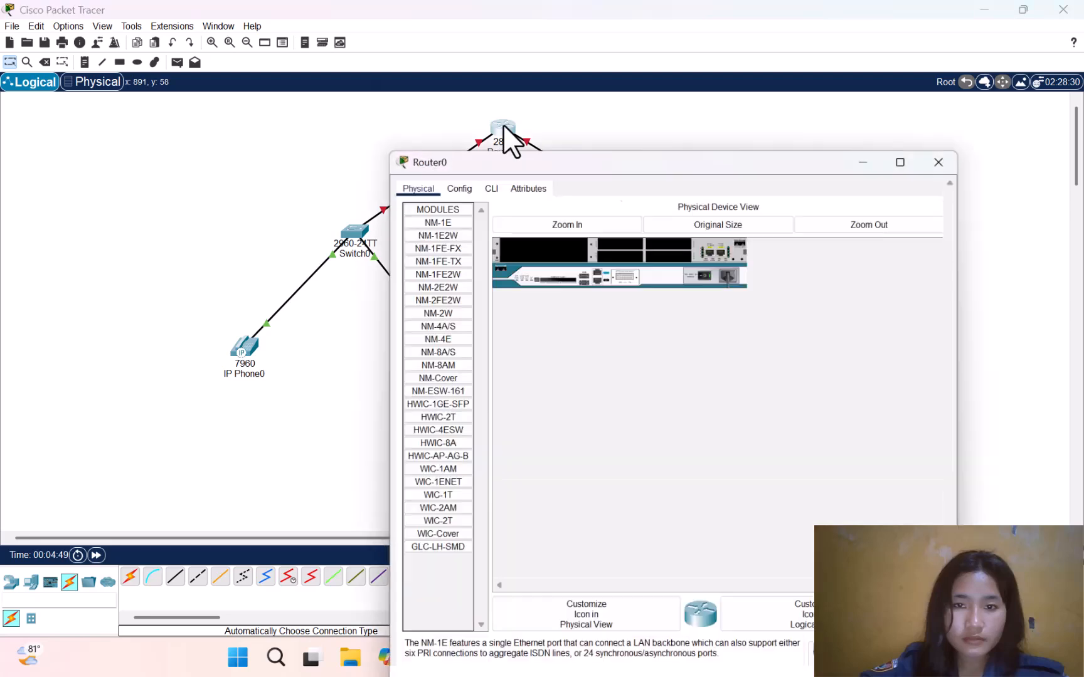
pyautogui.click(486, 76)
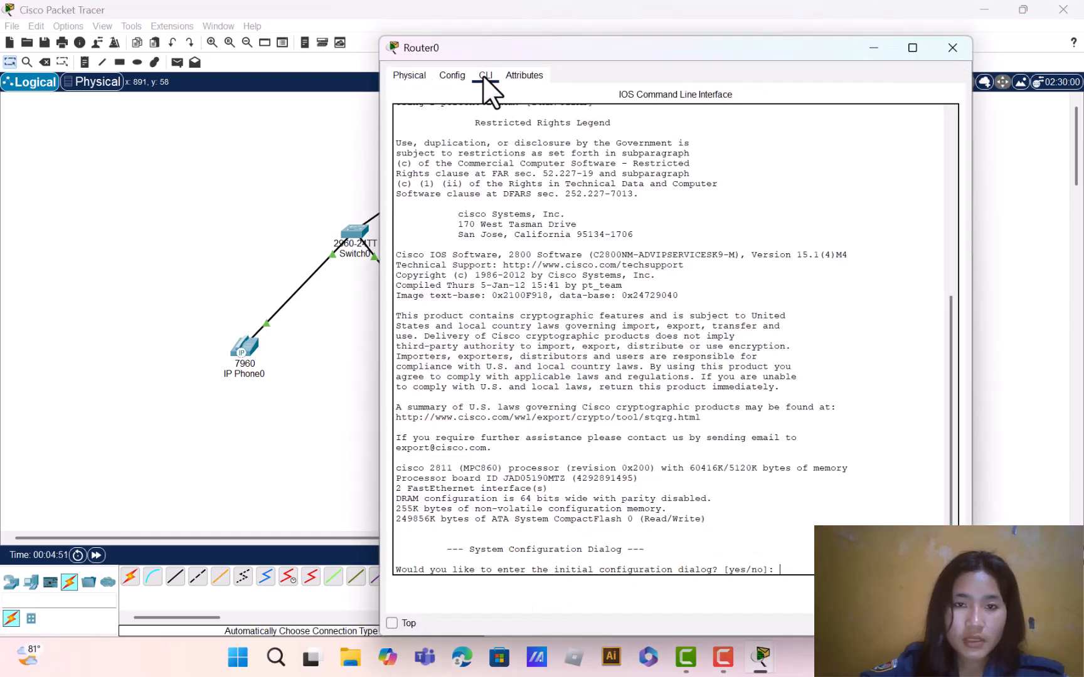
pyautogui.write('no')
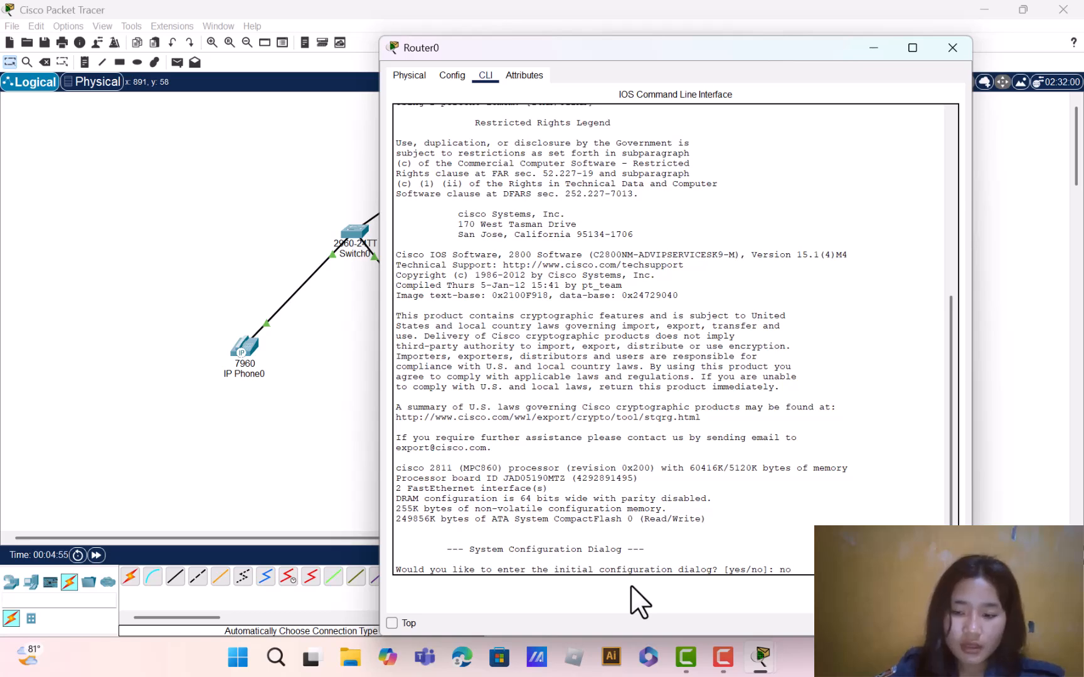
pyautogui.press('Return')
pyautogui.press('Return')
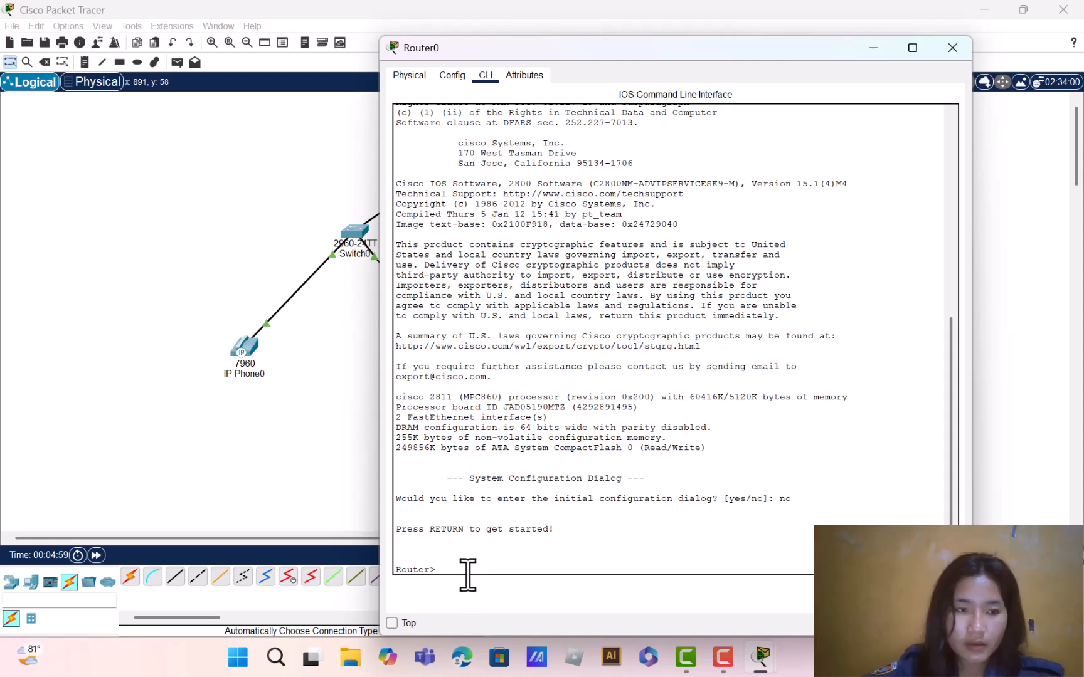
# Enter privileged mode on Router0 with enable, and global configuration mode with configure terminal
pyautogui.click(728, 21)
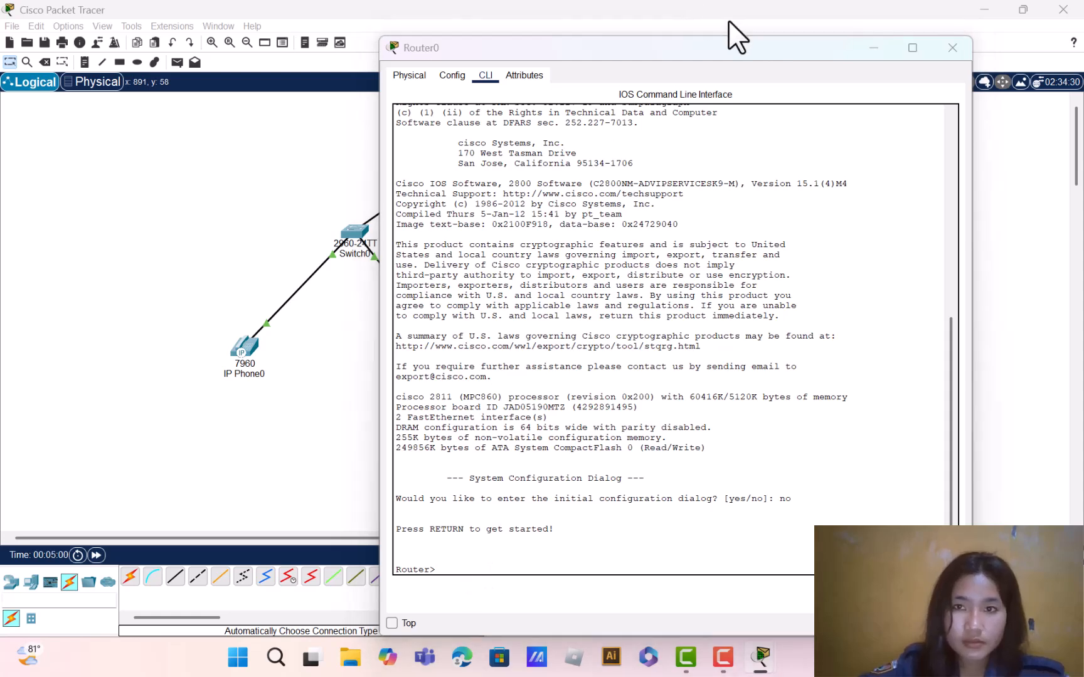
pyautogui.click(496, 442)
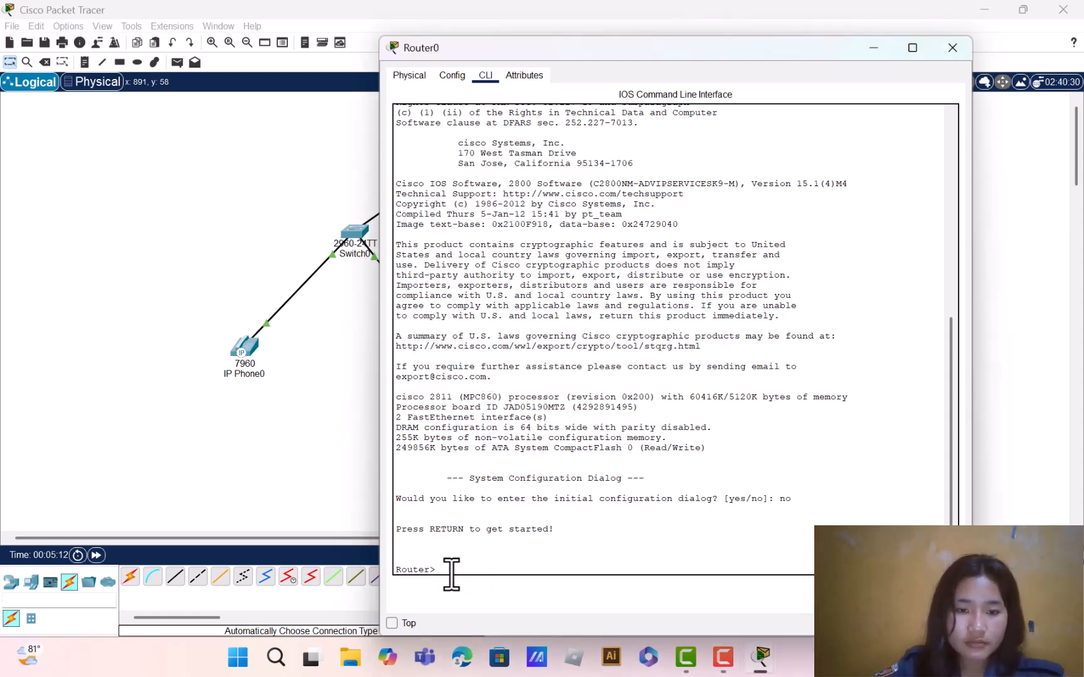
pyautogui.write('enable')
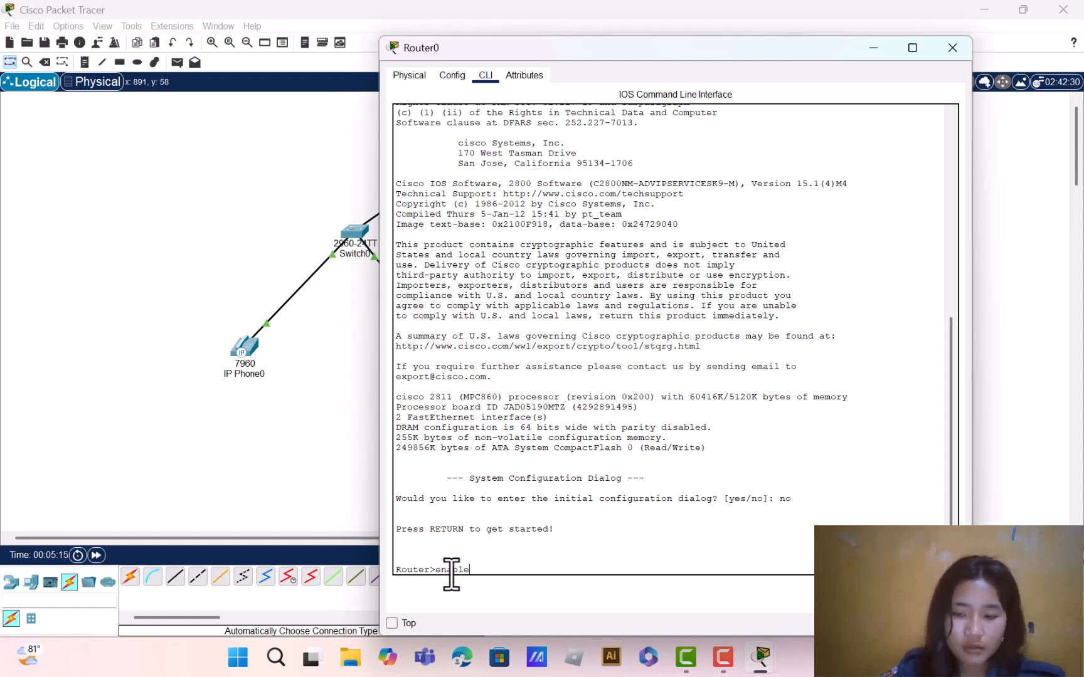
pyautogui.press('Return')
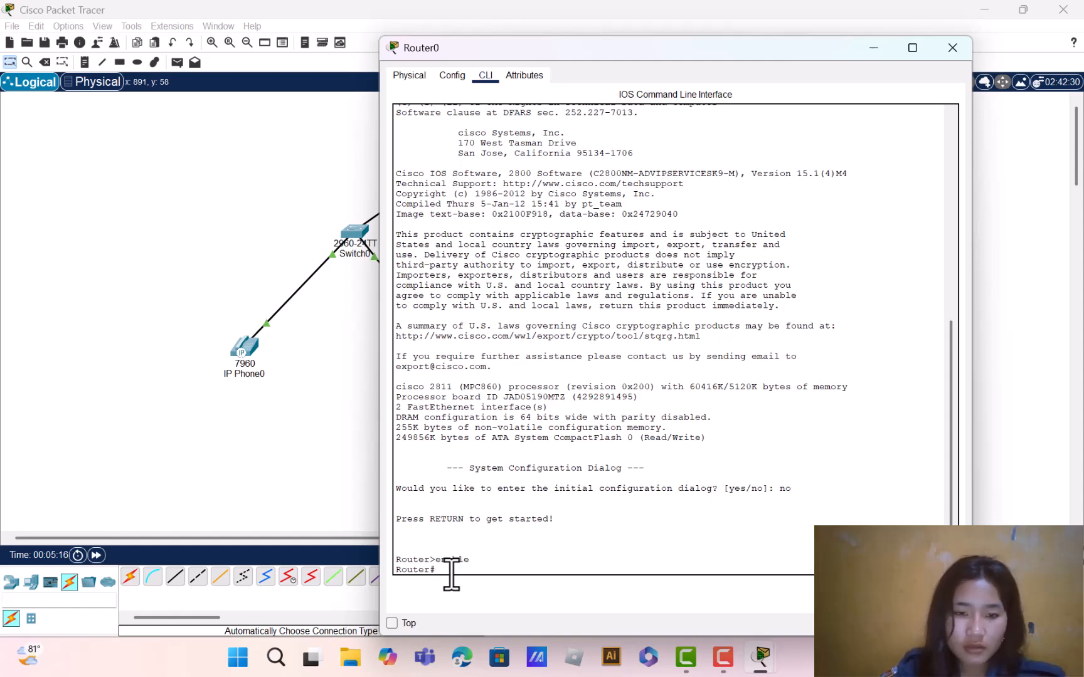
pyautogui.write('co')
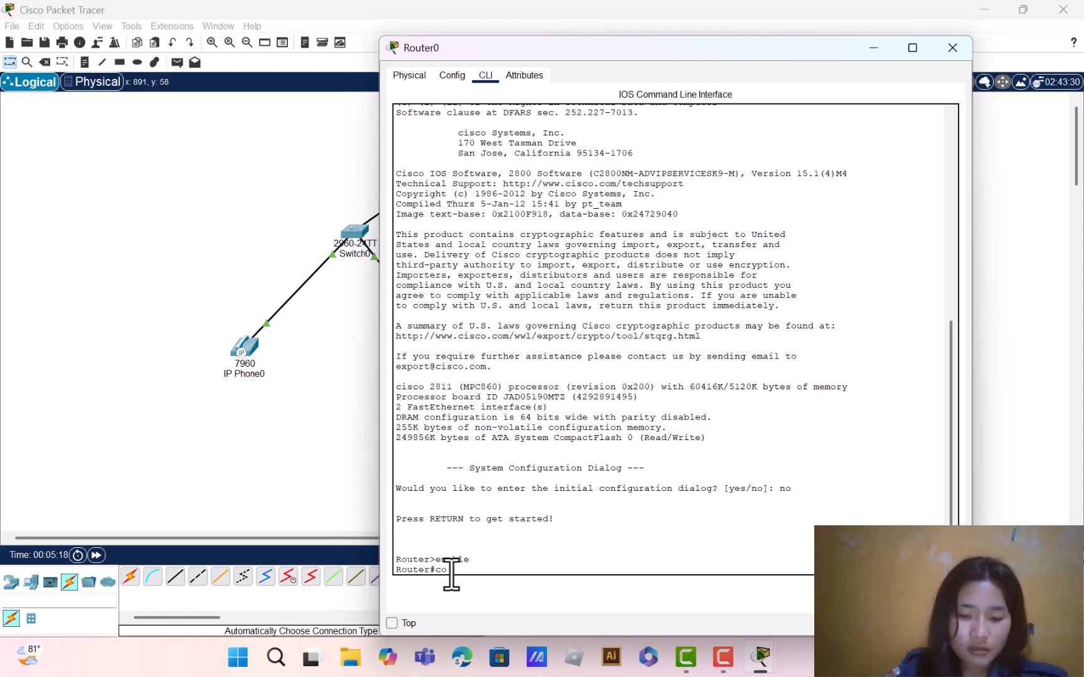
pyautogui.write('nfigure')
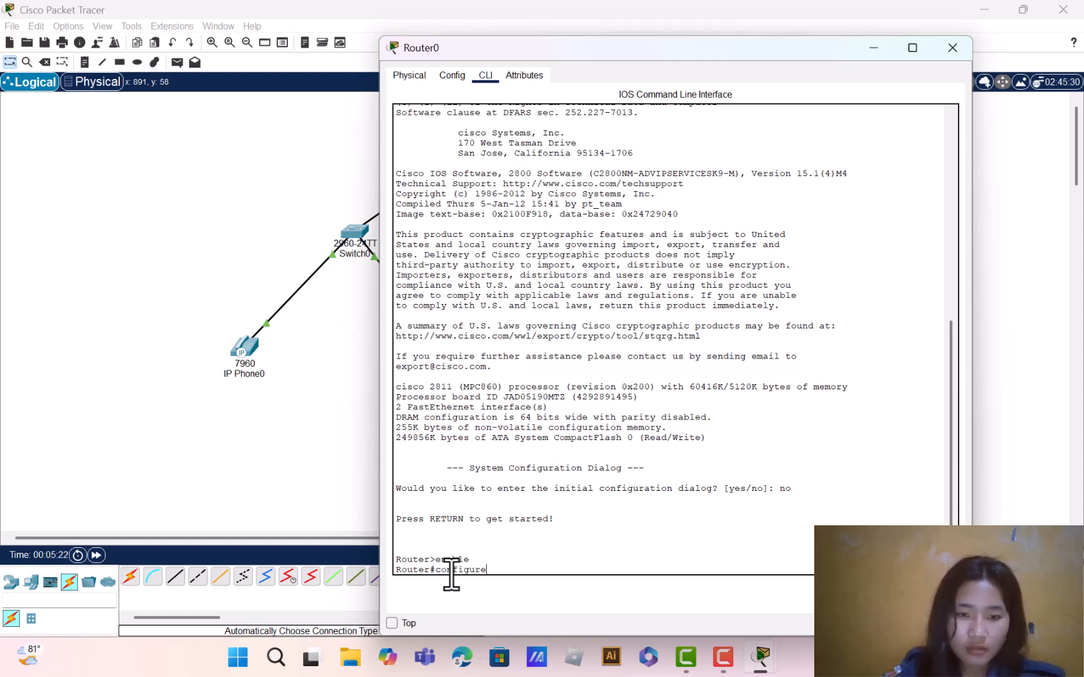
pyautogui.write(' term')
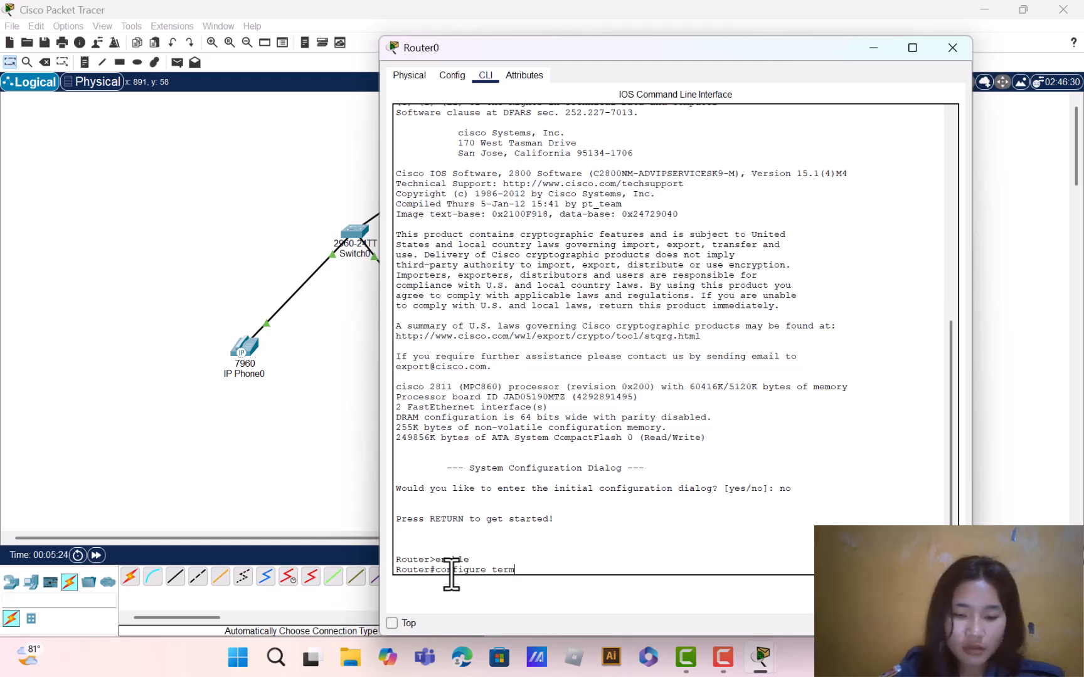
pyautogui.write('inal')
pyautogui.press('Return')
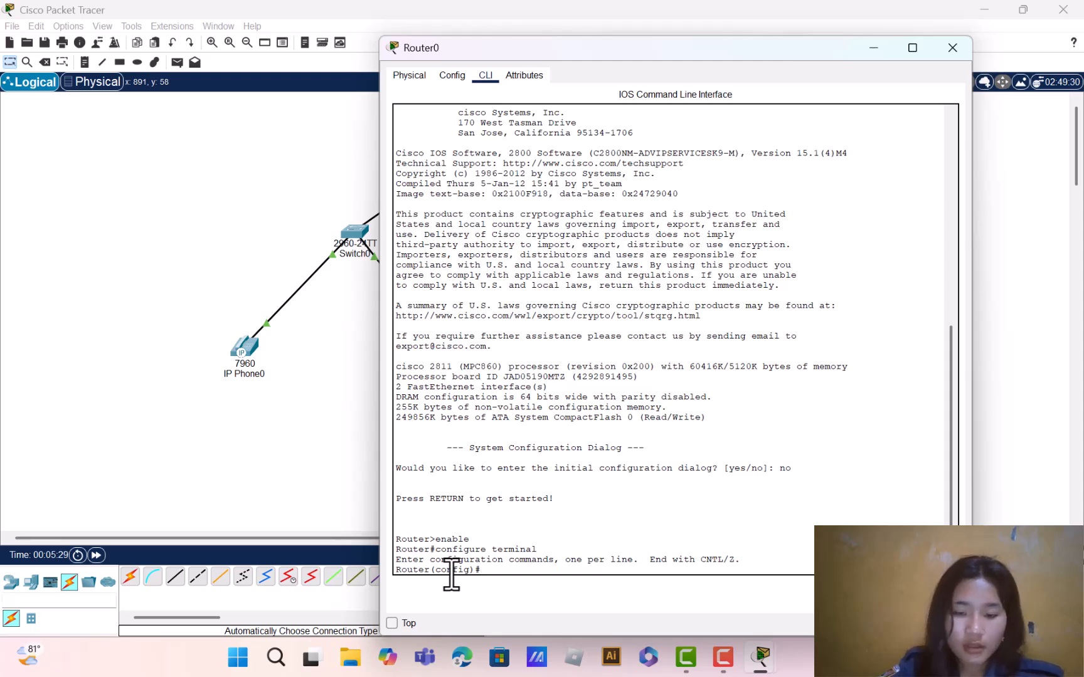
# Create a DHCP pool named voice on Router0 with the ip dhcp pool command
pyautogui.write('ip dhcp')
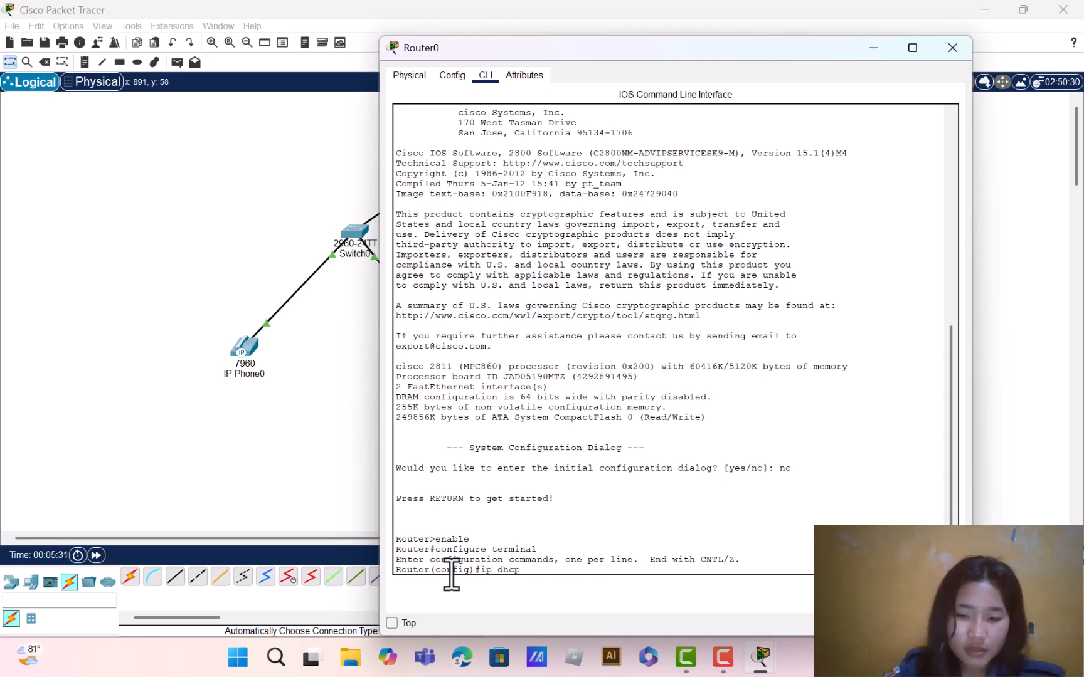
pyautogui.write(' po')
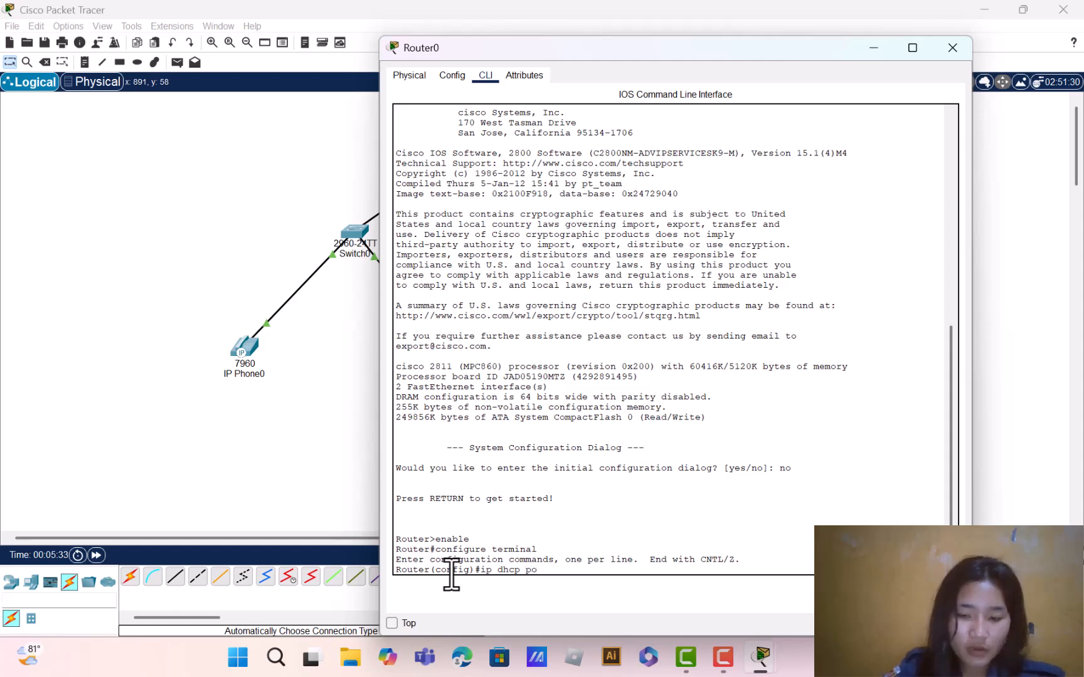
pyautogui.write('ol voice')
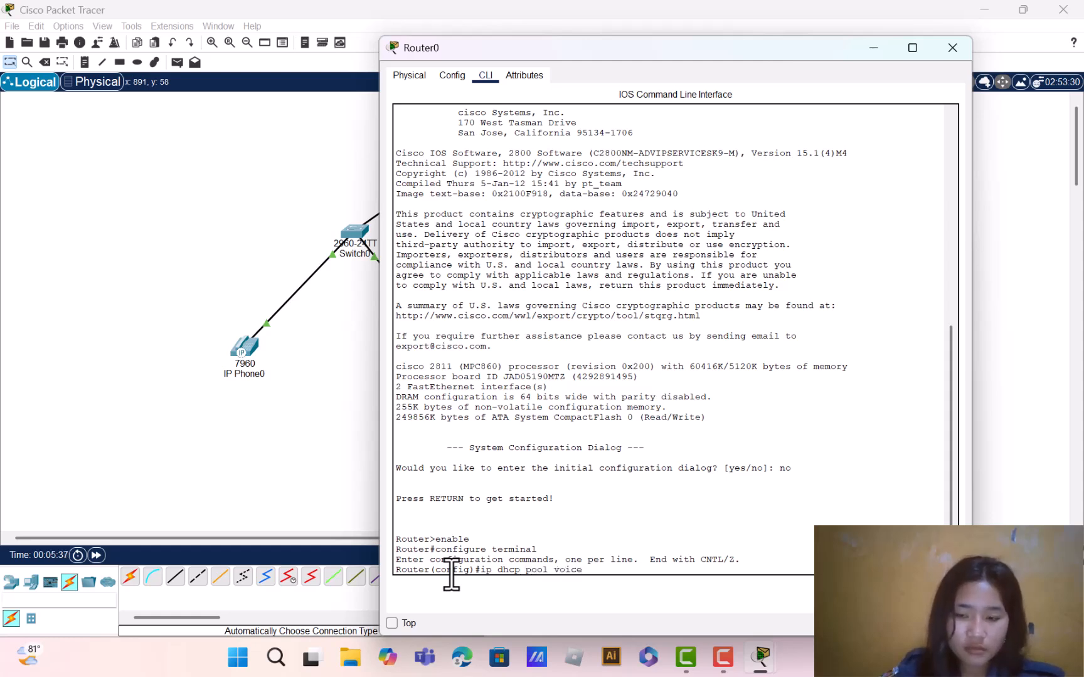
pyautogui.press('Return')
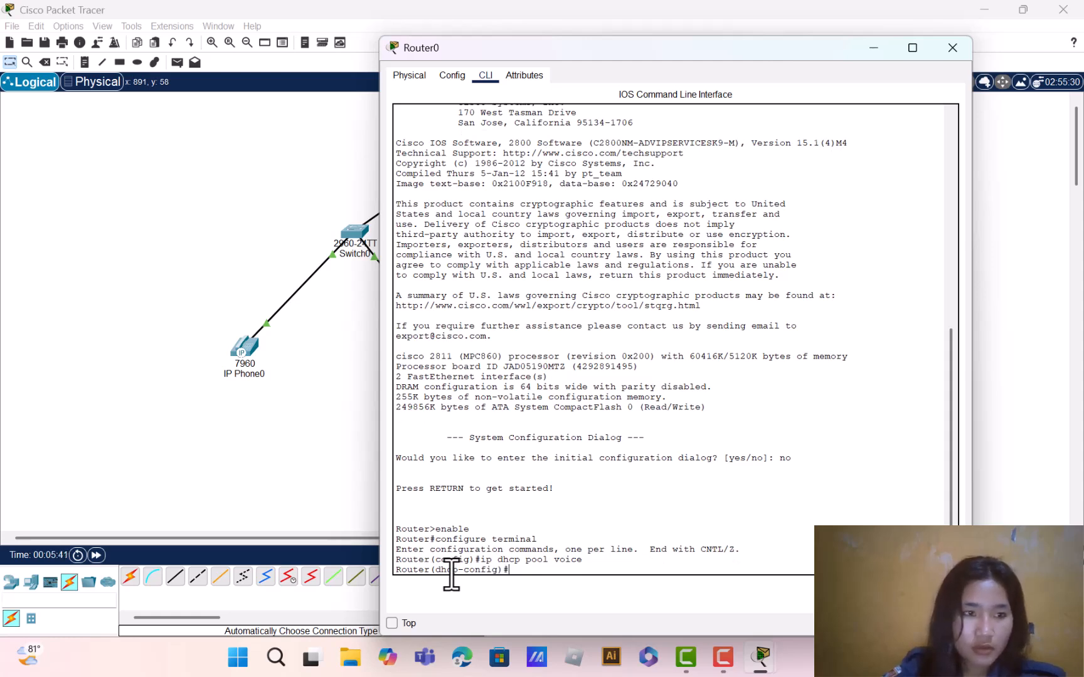
# Set the voice DHCP pool's network to 20.20.20.20 with subnet mask 255.255.255.0
pyautogui.write('netwo')
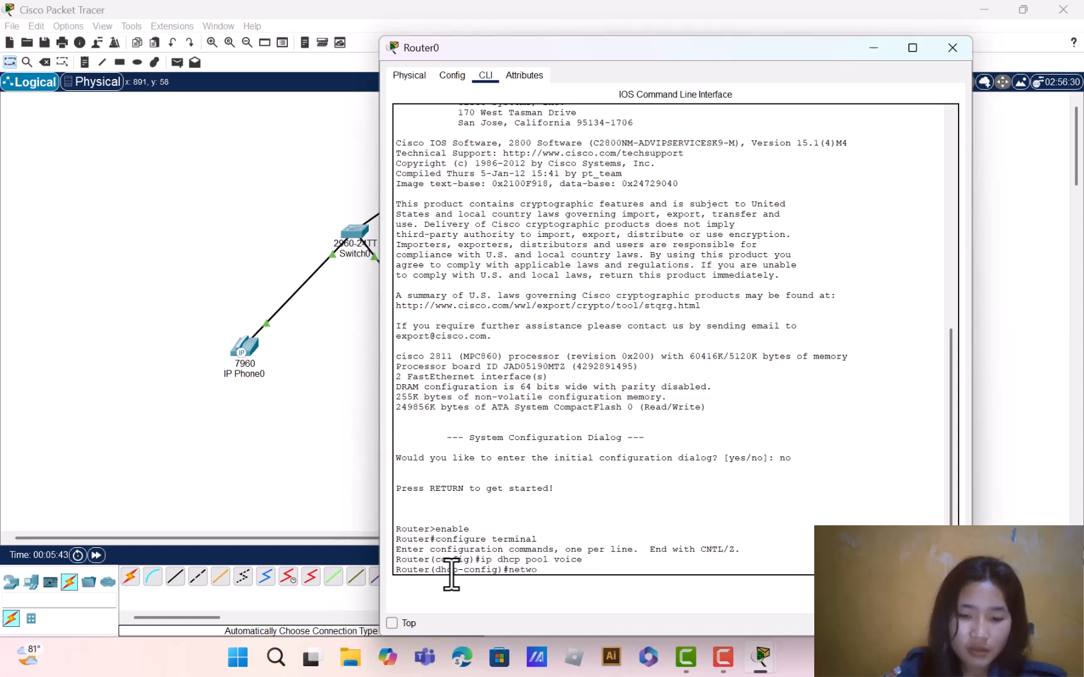
pyautogui.write('rk 2')
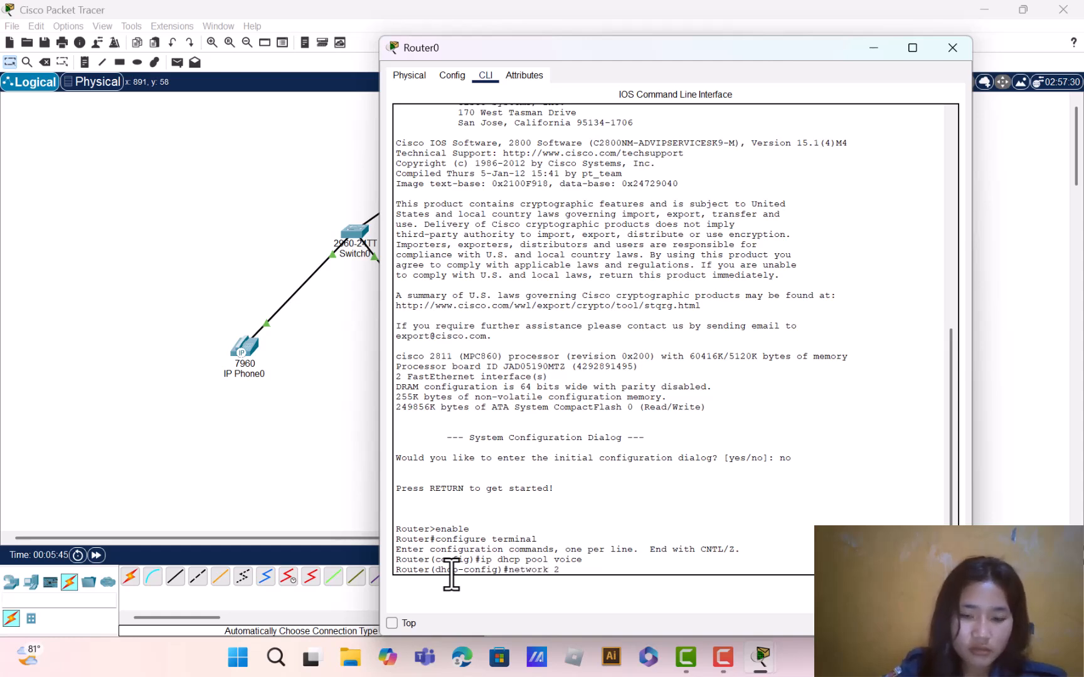
pyautogui.write('0.20.')
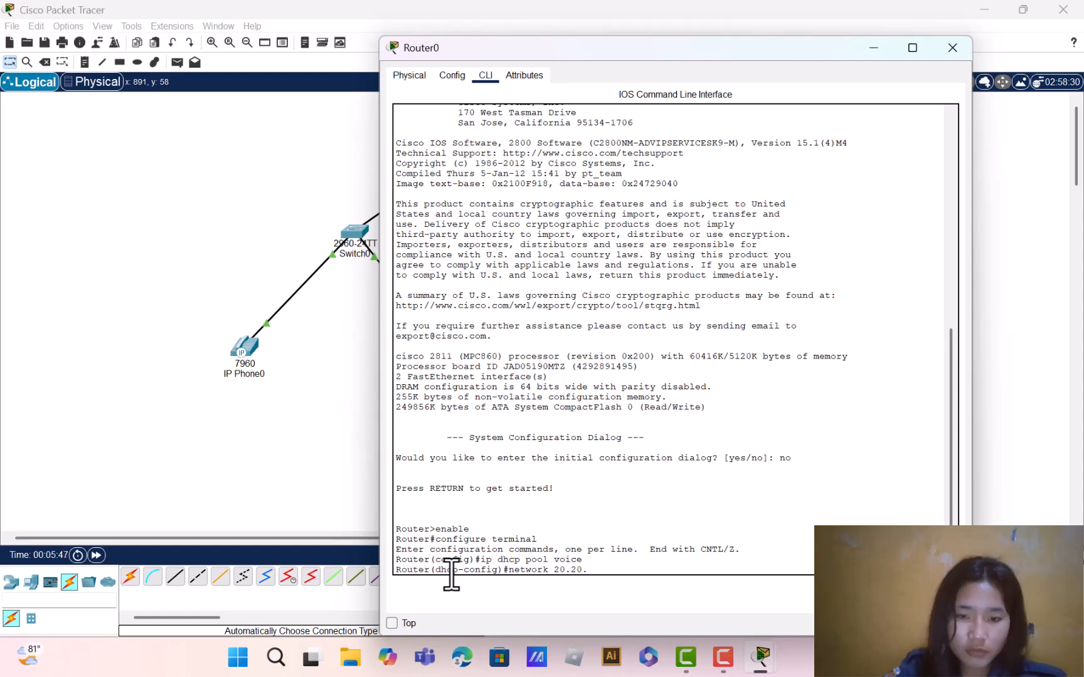
pyautogui.write('20.20')
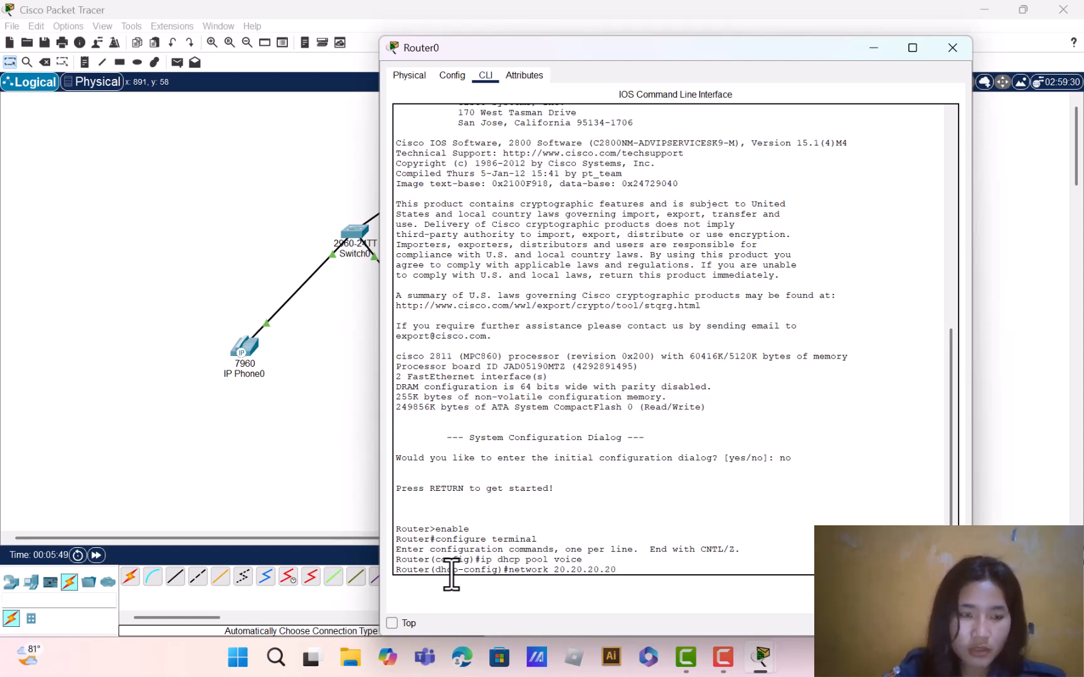
pyautogui.write(' 255.2')
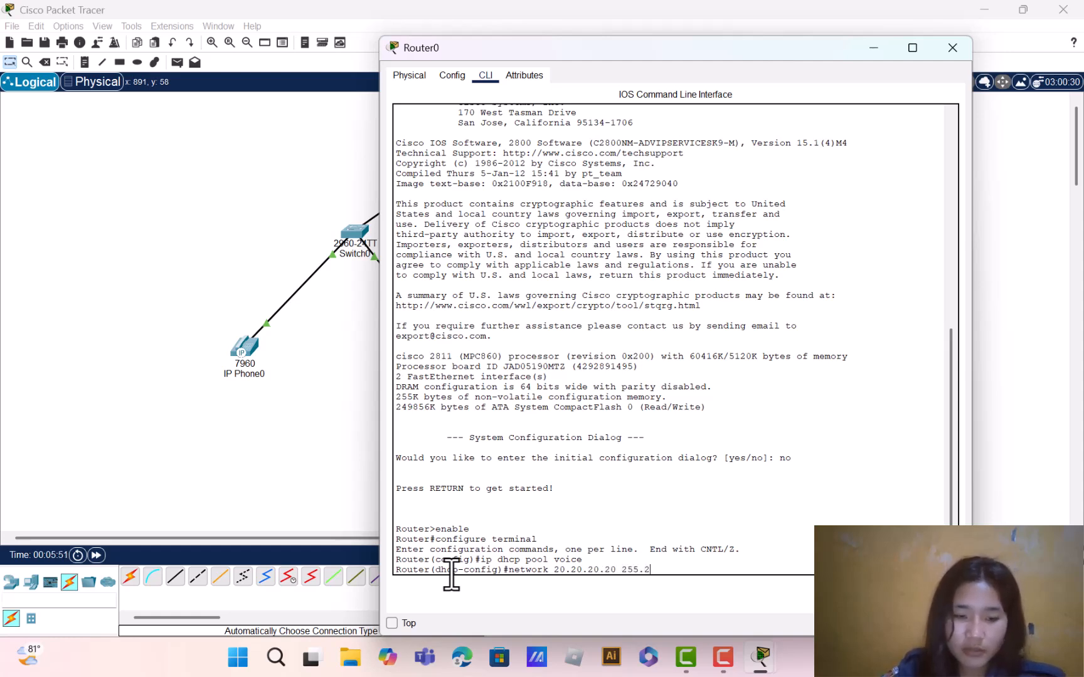
pyautogui.write('55.255.0')
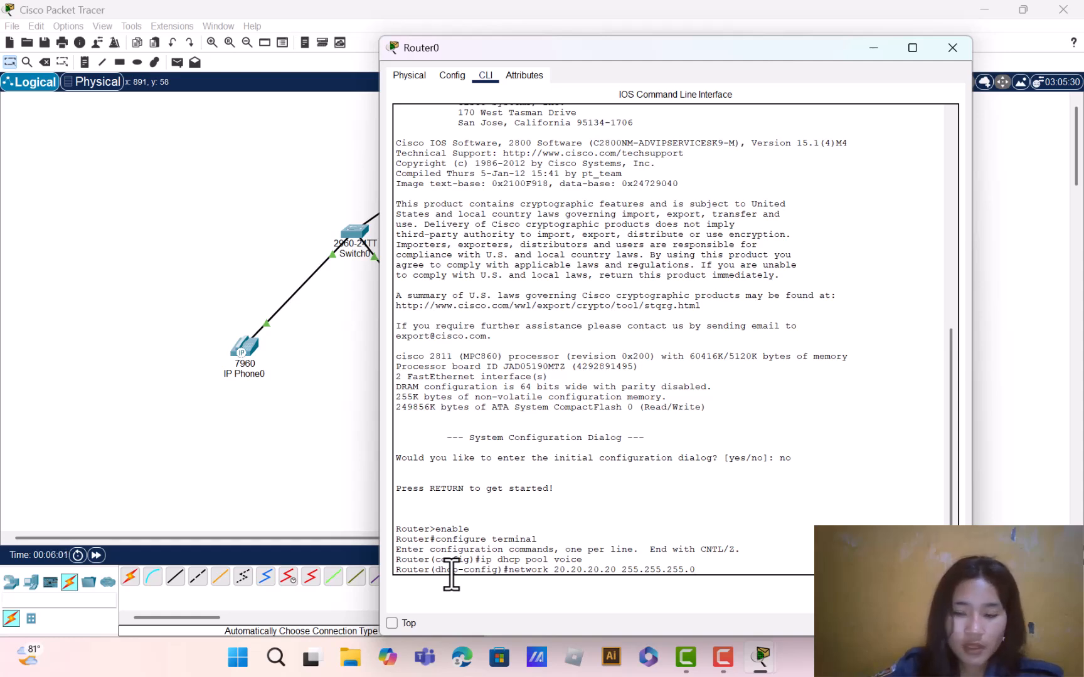
pyautogui.press('Return')
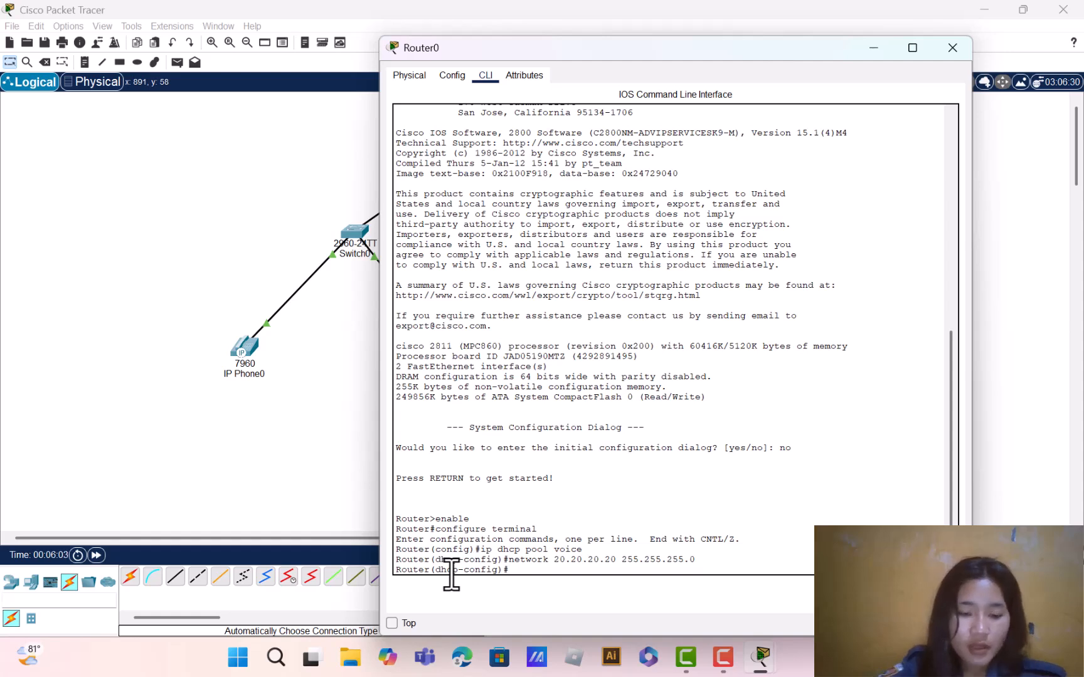
# Set the voice DHCP pool's default router to 20.20.20.1
pyautogui.write('defaul')
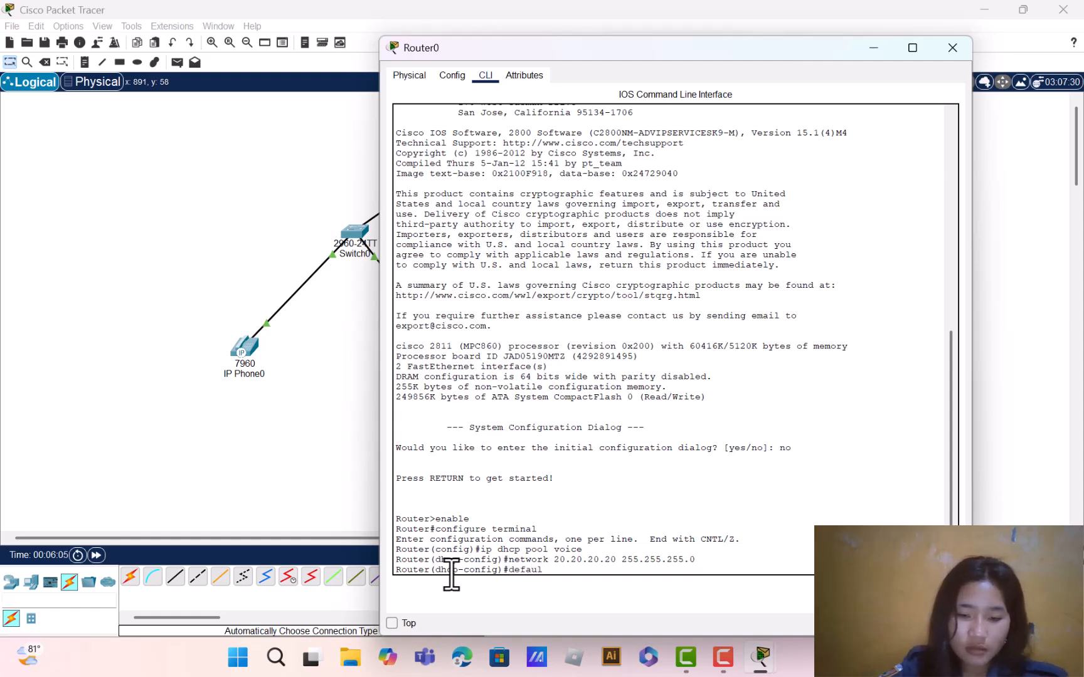
pyautogui.write('t-')
pyautogui.write('rout')
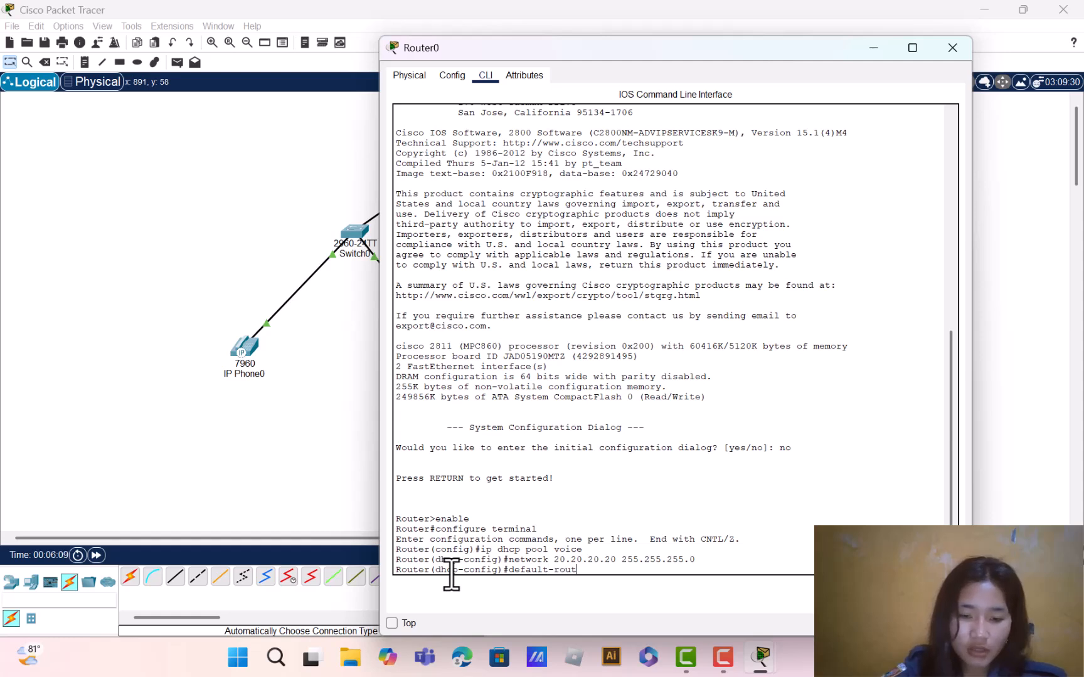
pyautogui.write('er 20')
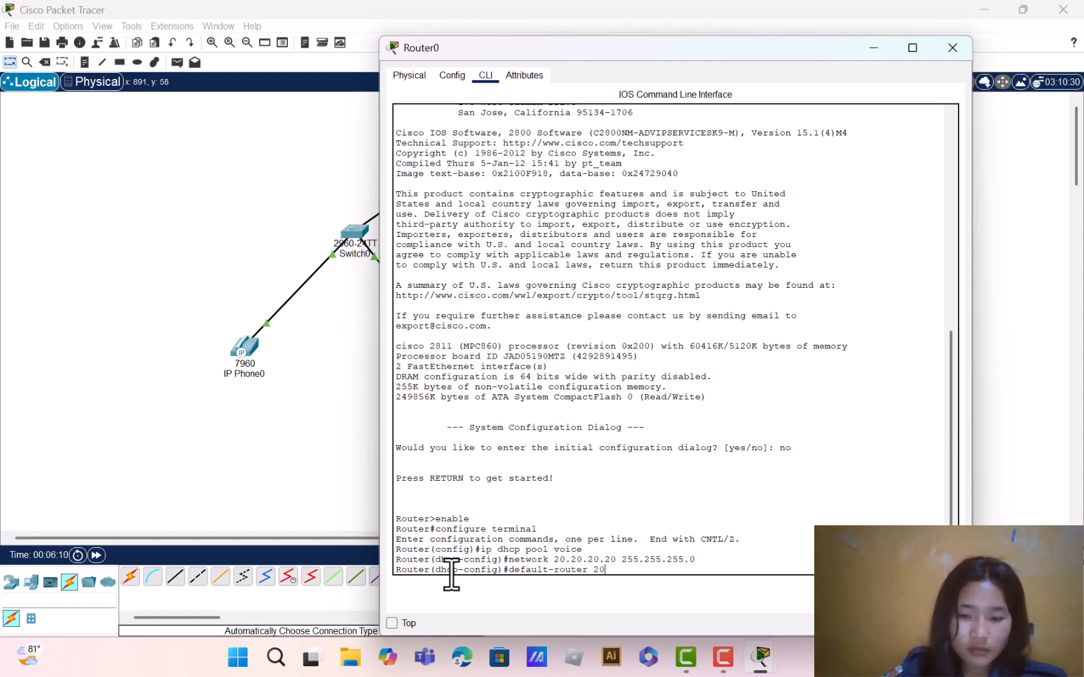
pyautogui.write('.20.20.20')
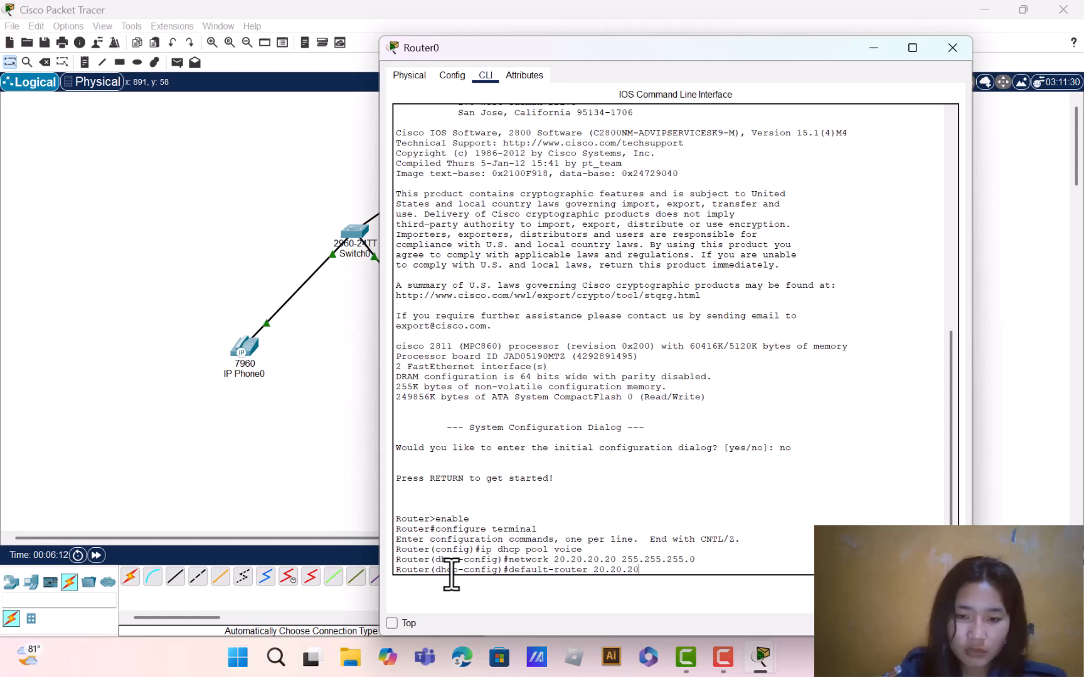
pyautogui.write('1')
pyautogui.press('Return')
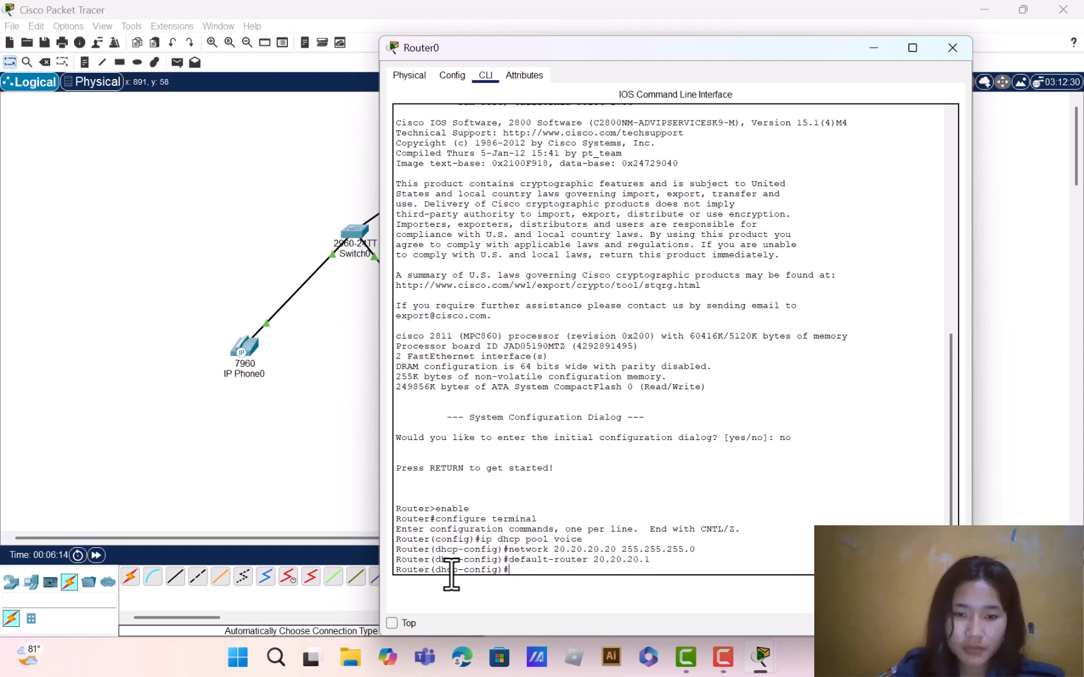
# Set DHCP option 150 of the voice pool to IP 20.20.20.1 and exit the pool configuration
pyautogui.write('option')
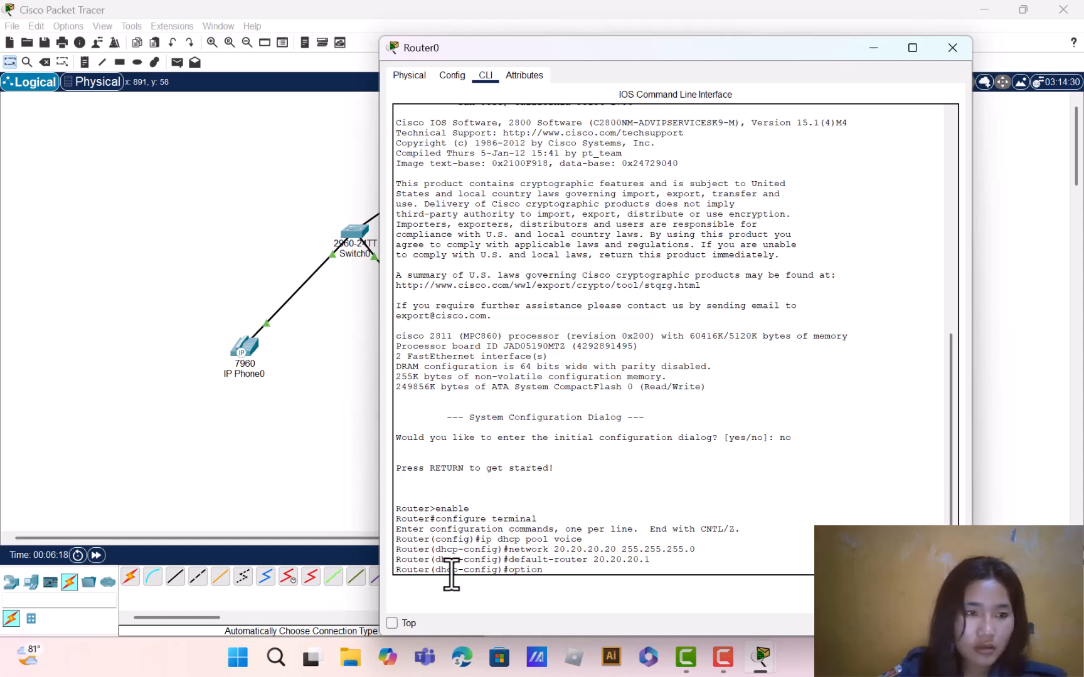
pyautogui.write(' 150')
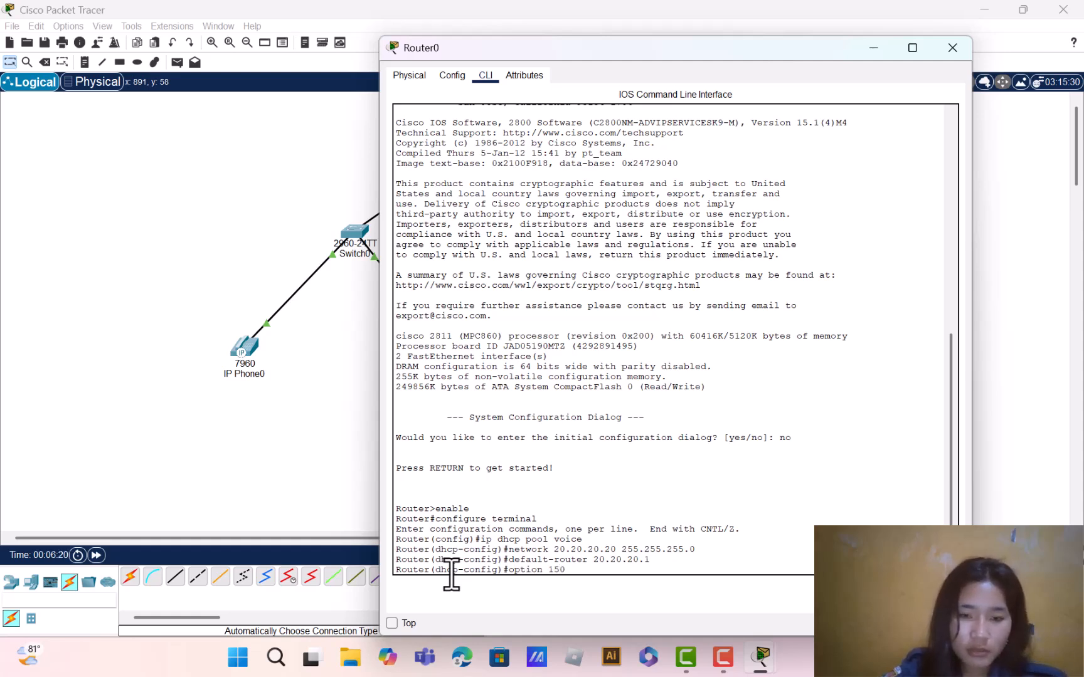
pyautogui.write(' ip')
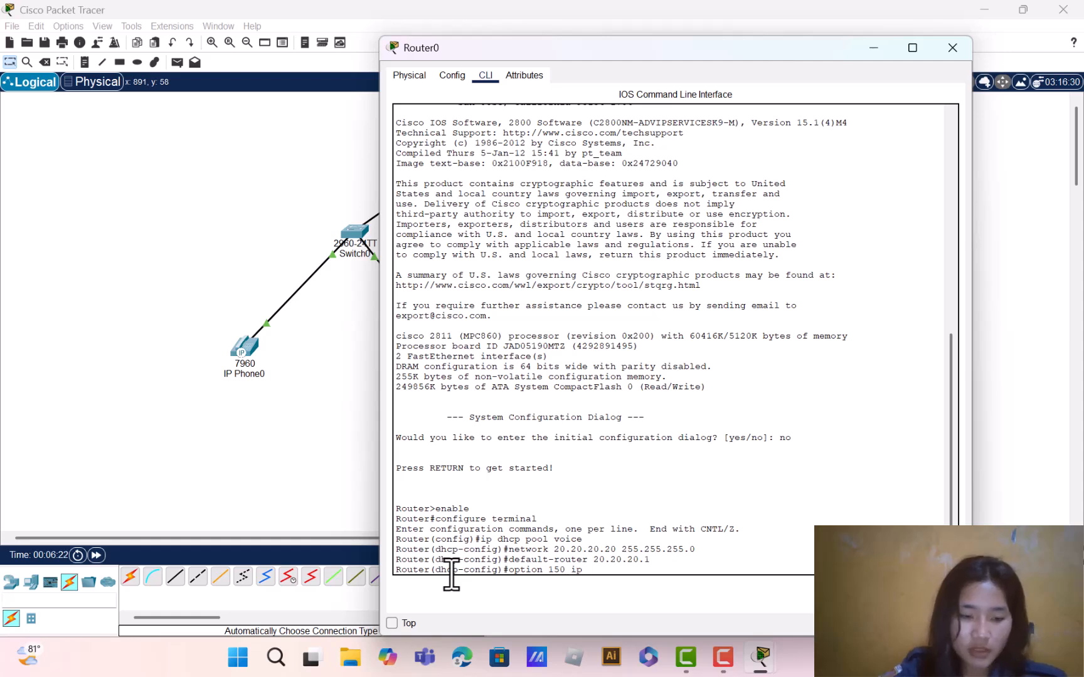
pyautogui.write(' 20.20')
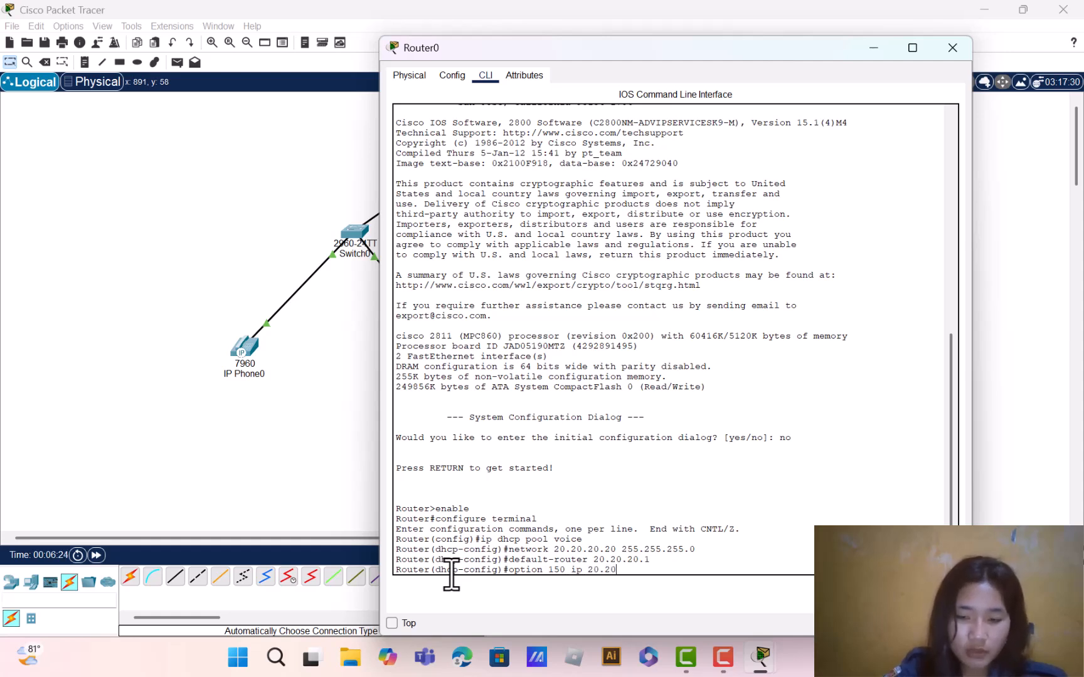
pyautogui.write('.20.1')
pyautogui.press('Return')
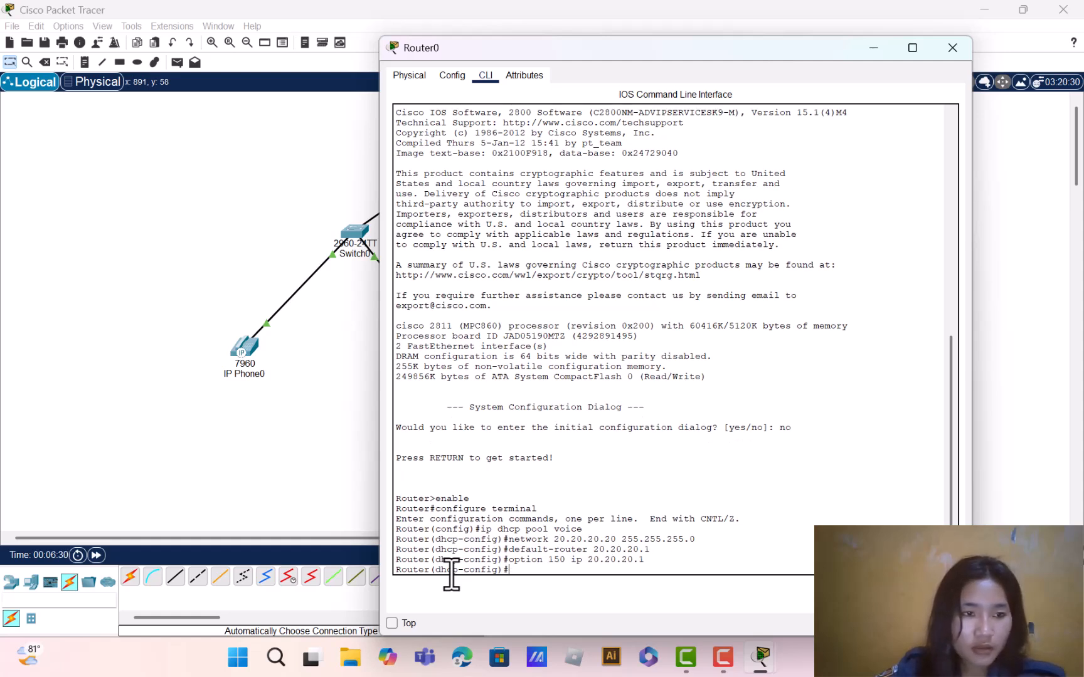
pyautogui.write('ex')
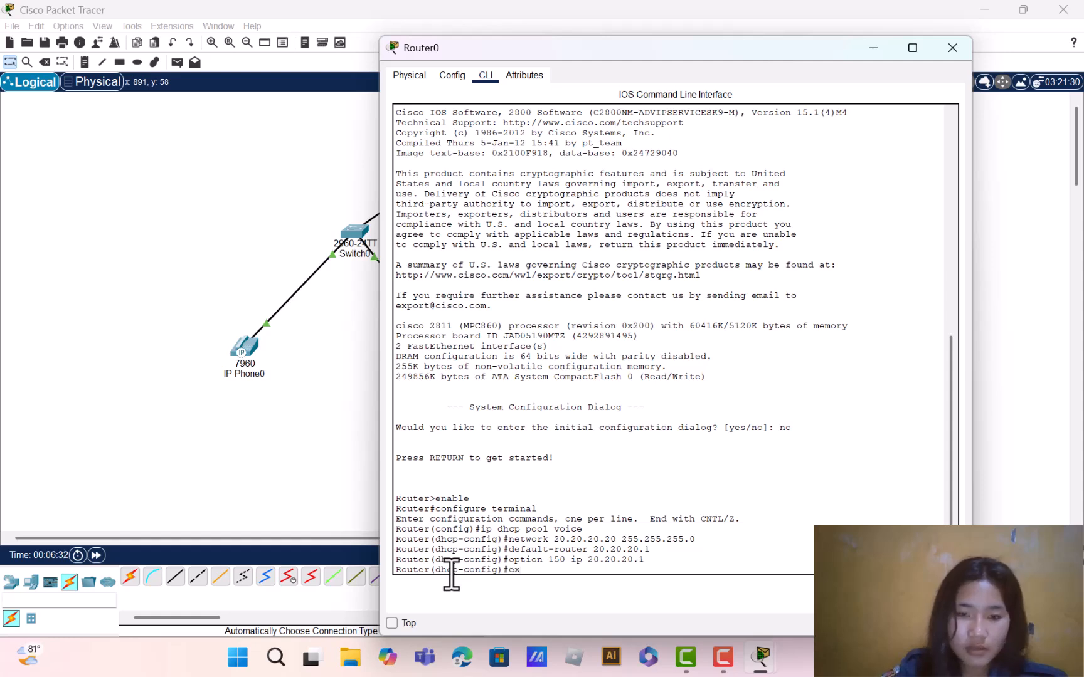
pyautogui.press('Return')
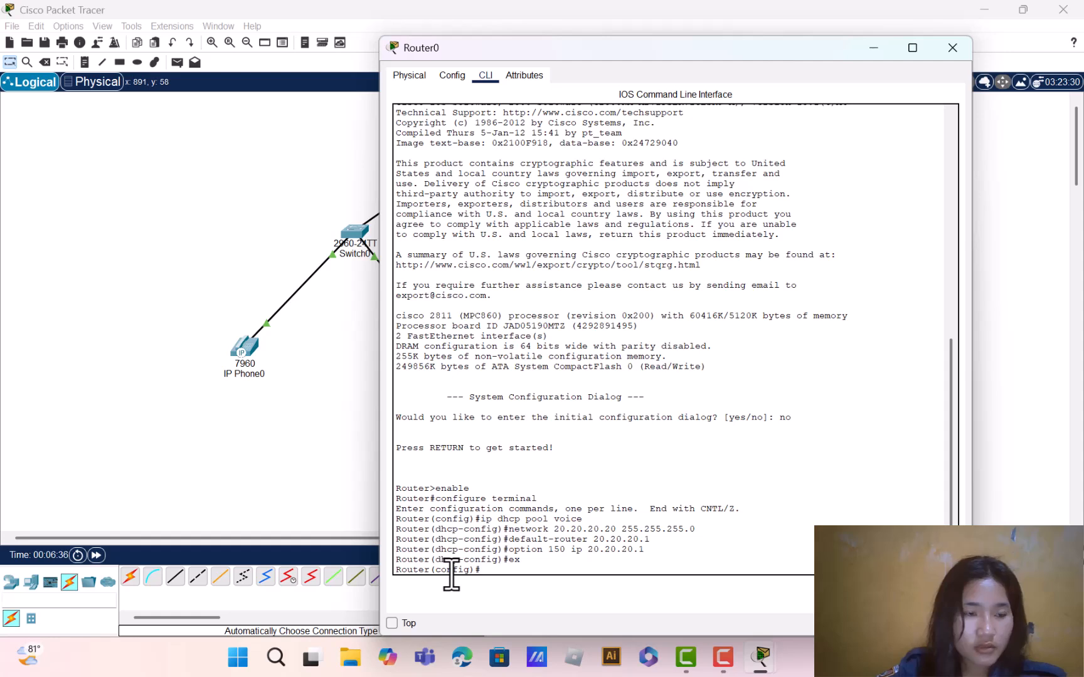
# Exclude the address 20.20.20.1 from DHCP assignment on Router0
pyautogui.write('ip dhcp')
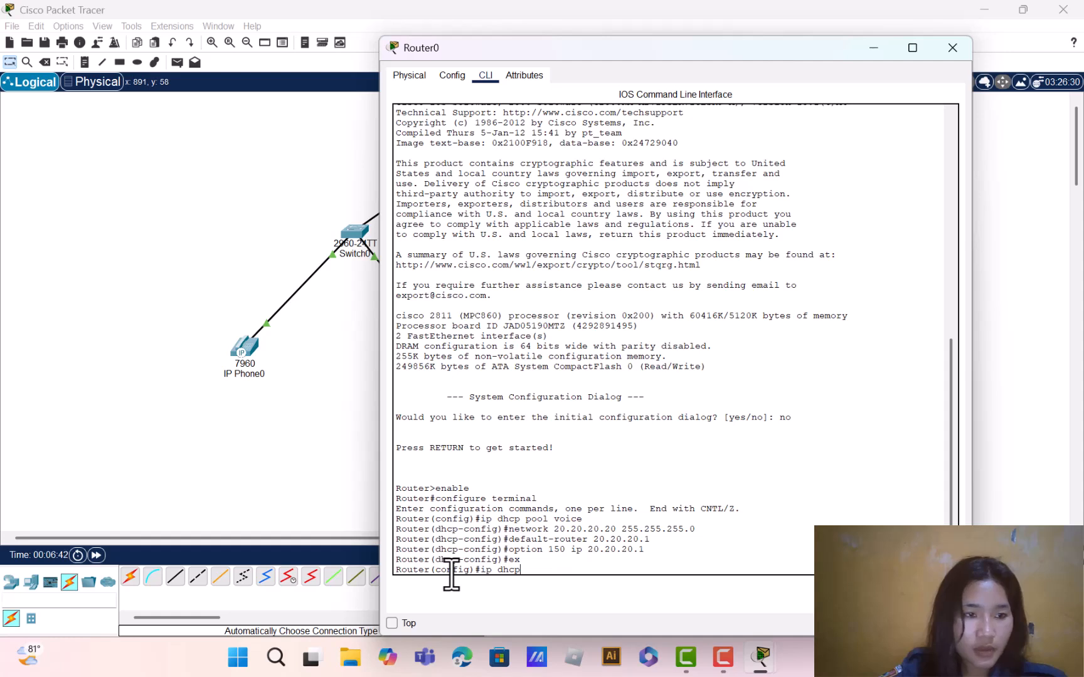
pyautogui.write('excluded-address 20')
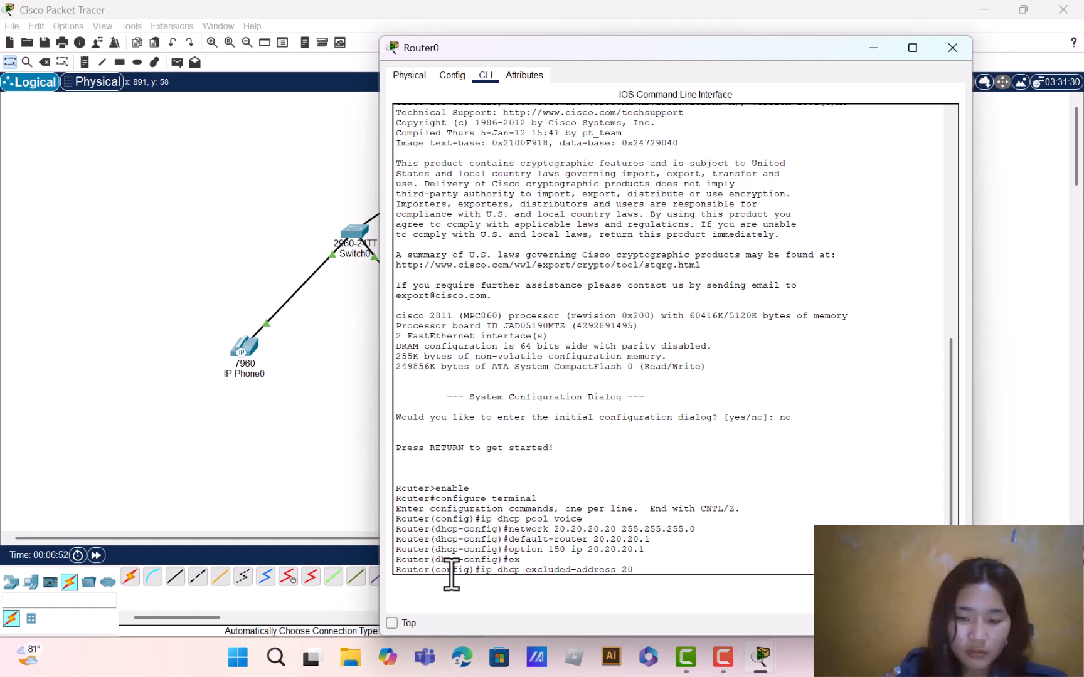
pyautogui.write('.20.20.1')
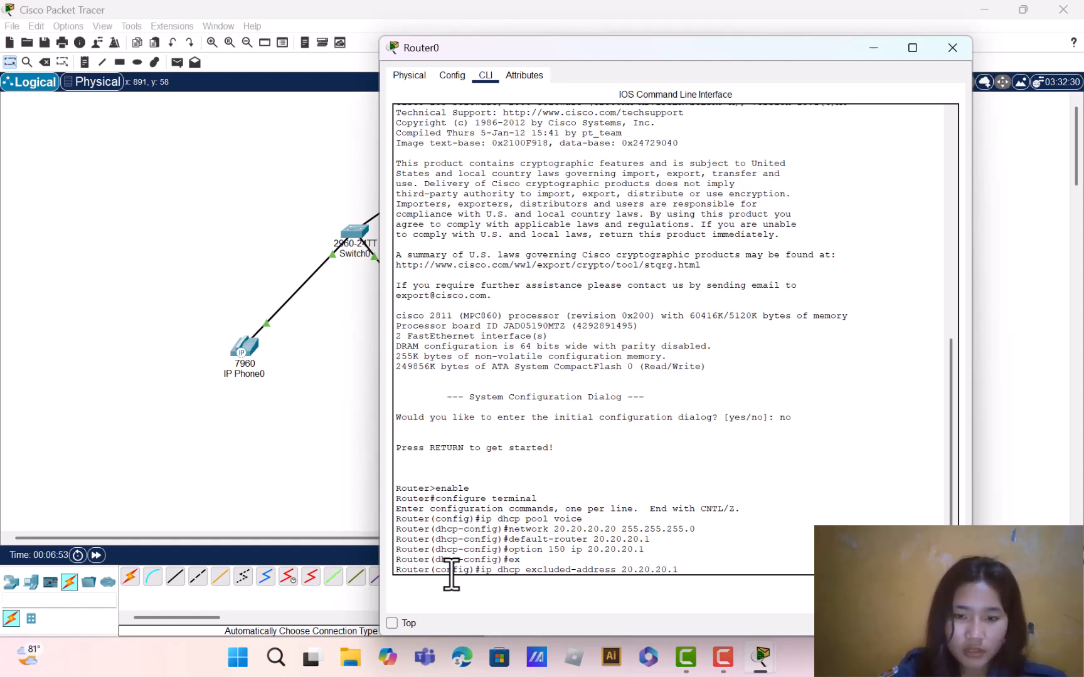
pyautogui.press('Return')
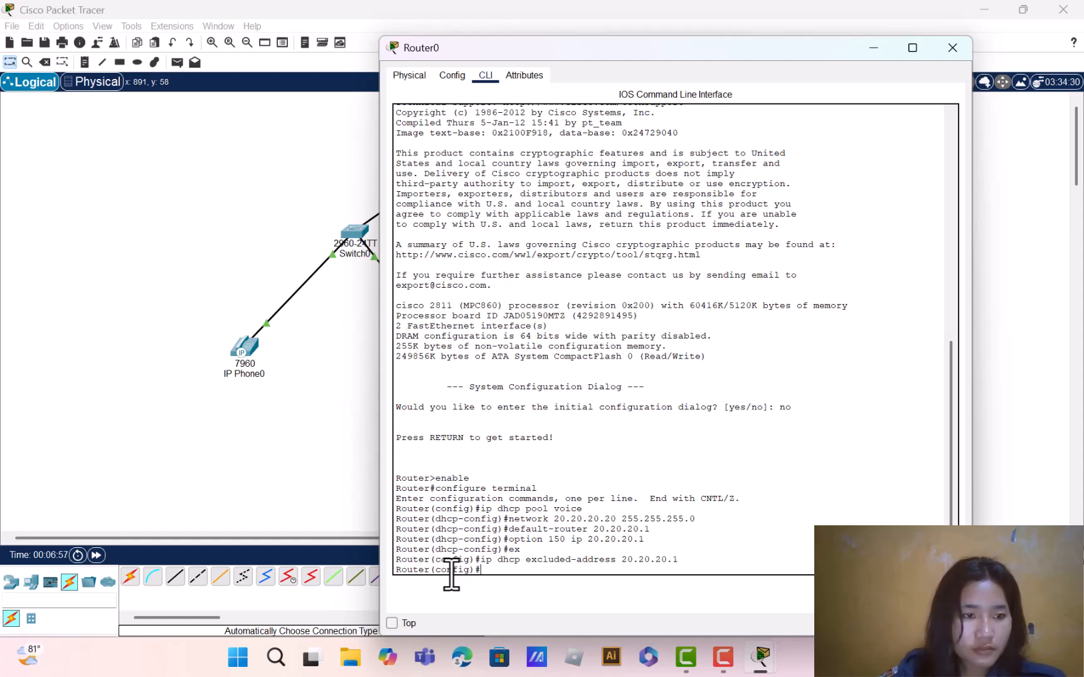
# Assign IP address 20.20.20.1 with subnet mask 255.255.255.0 to Router0's interface fa0/0
pyautogui.write('in')
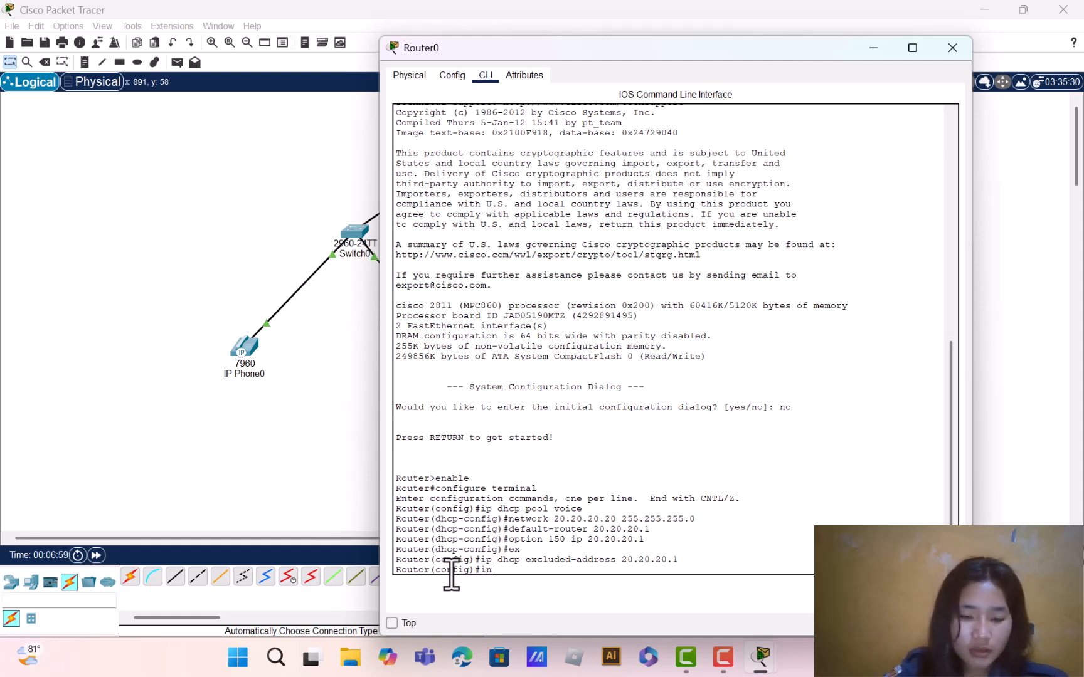
pyautogui.write('terfac')
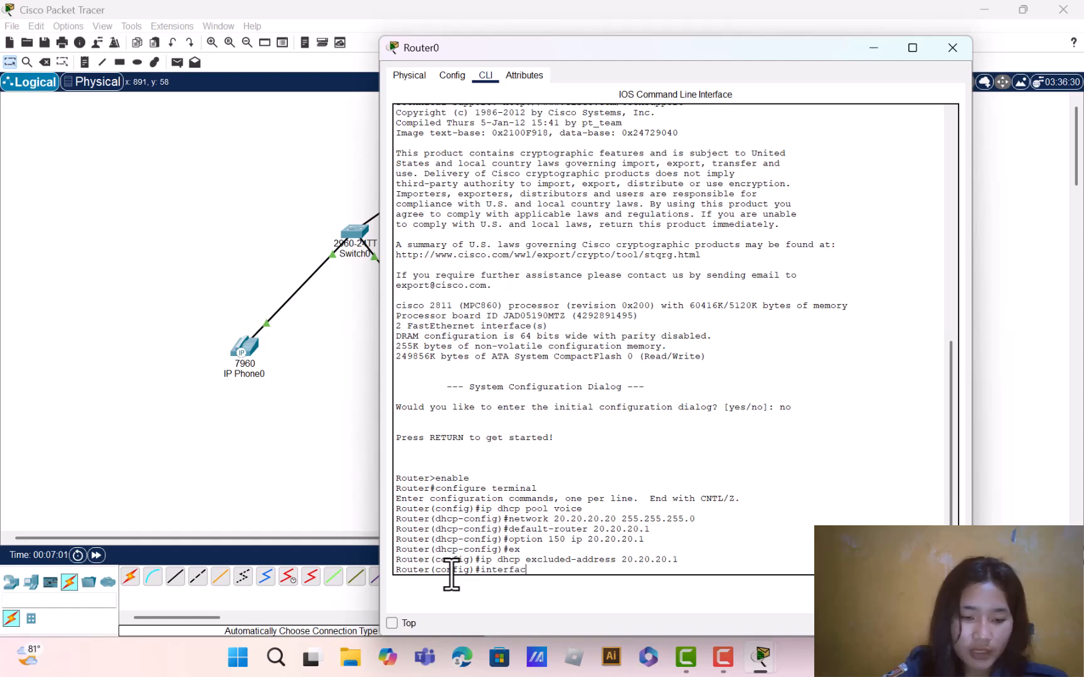
pyautogui.write('e fa0')
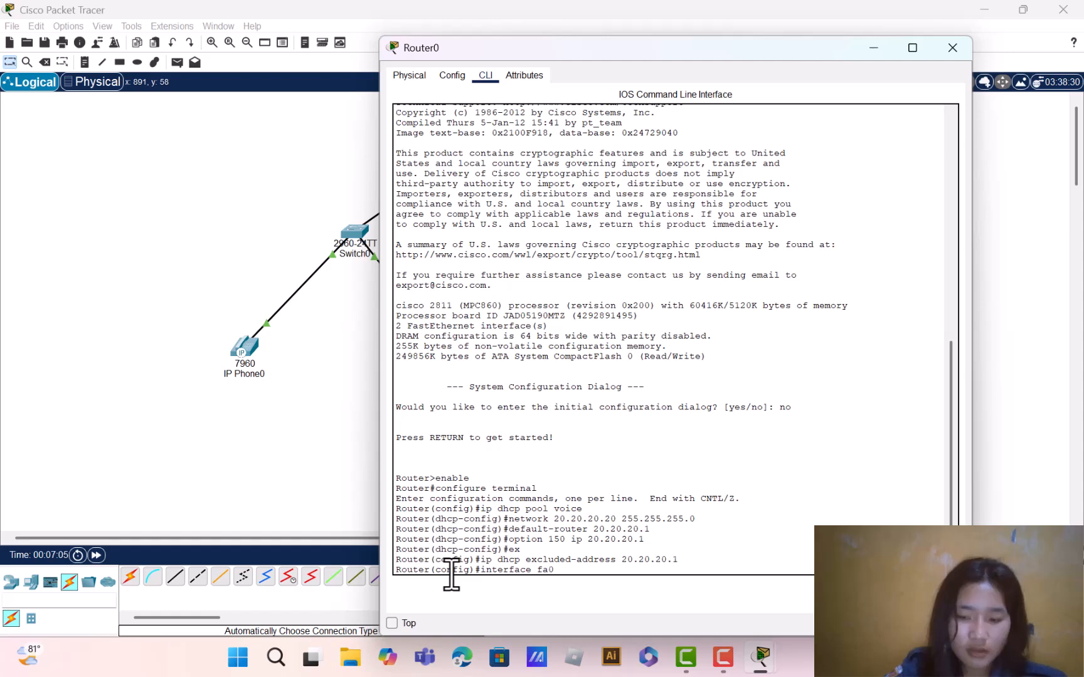
pyautogui.write('/')
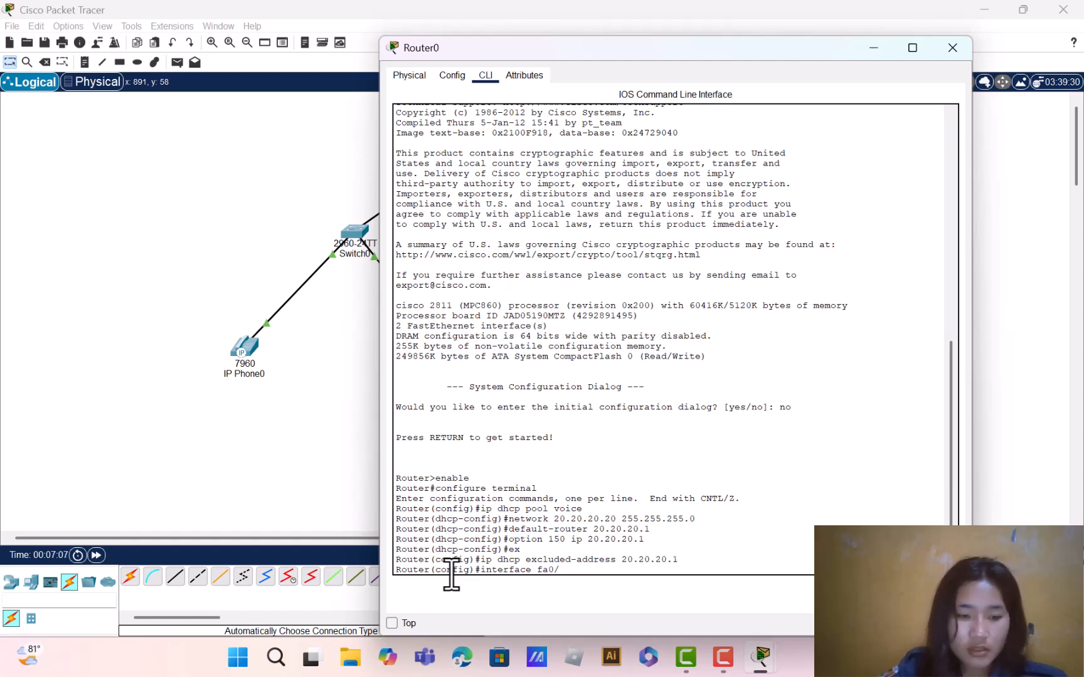
pyautogui.write('0')
pyautogui.press('Return')
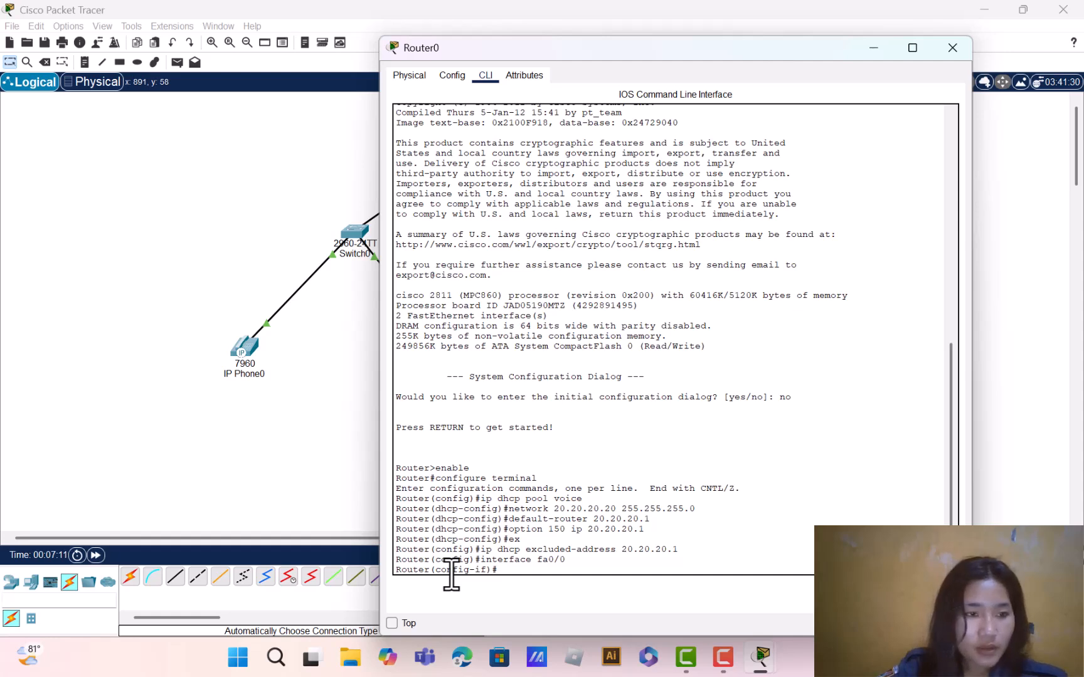
pyautogui.write('ip address')
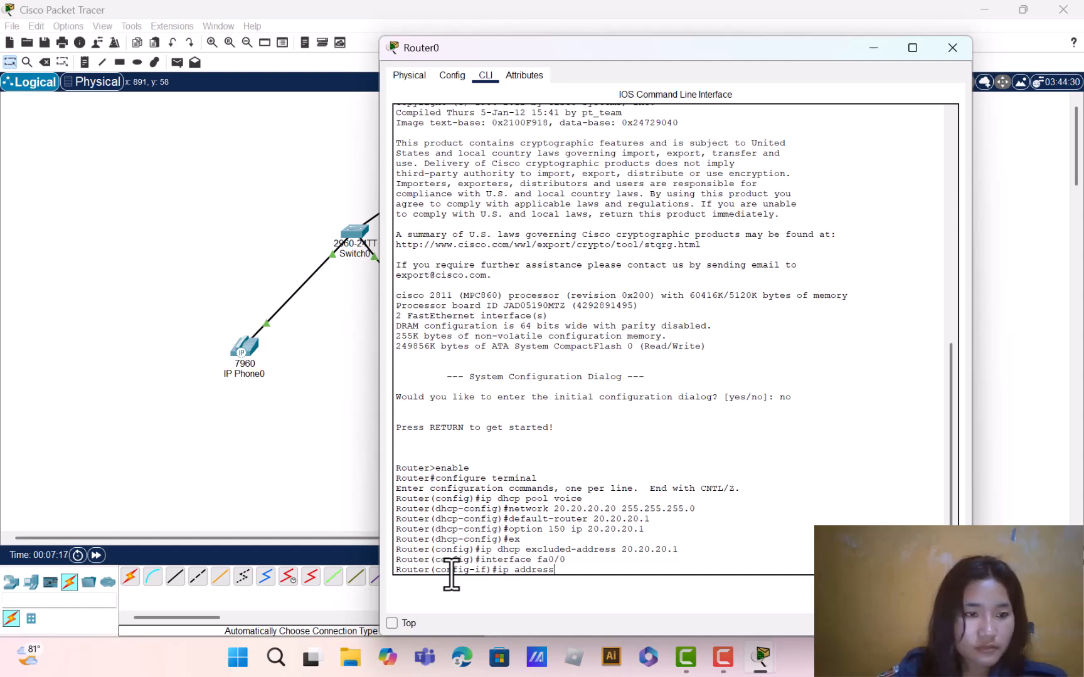
pyautogui.press('Return')
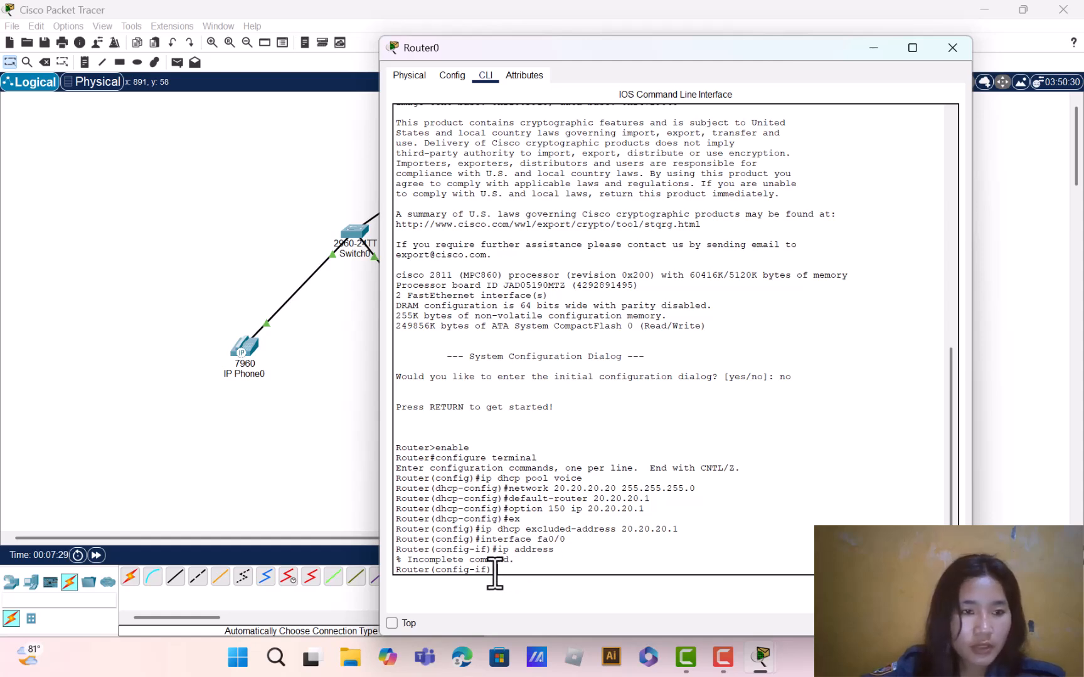
pyautogui.write('ip address 20.20.20.g')
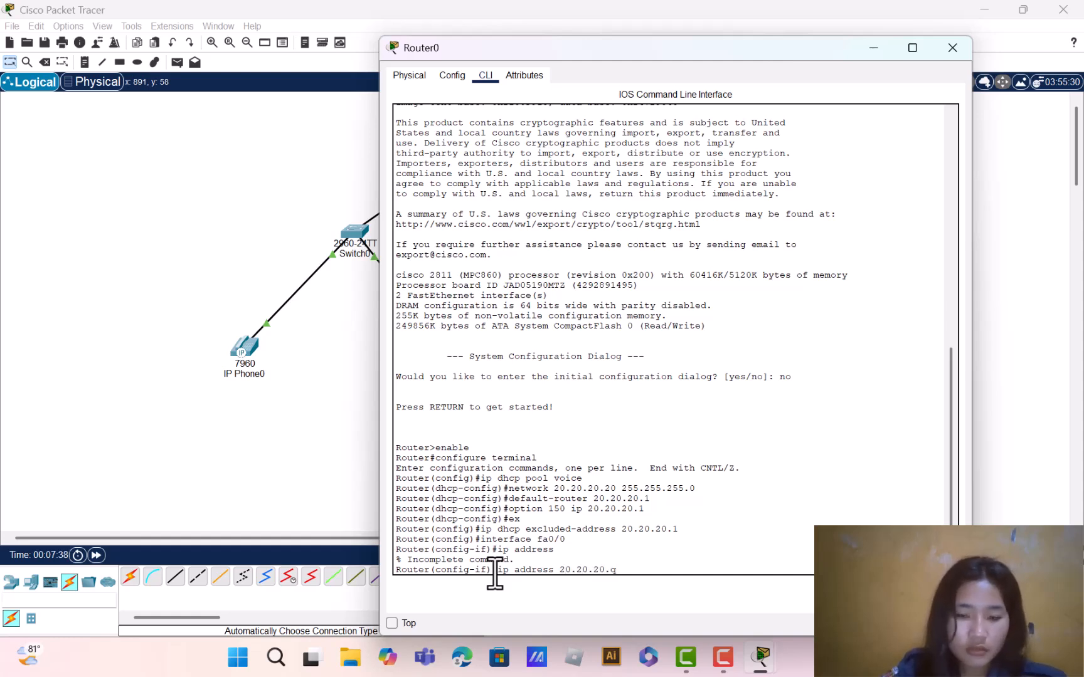
pyautogui.press('BackSpace')
pyautogui.write('1 255.255.255.0')
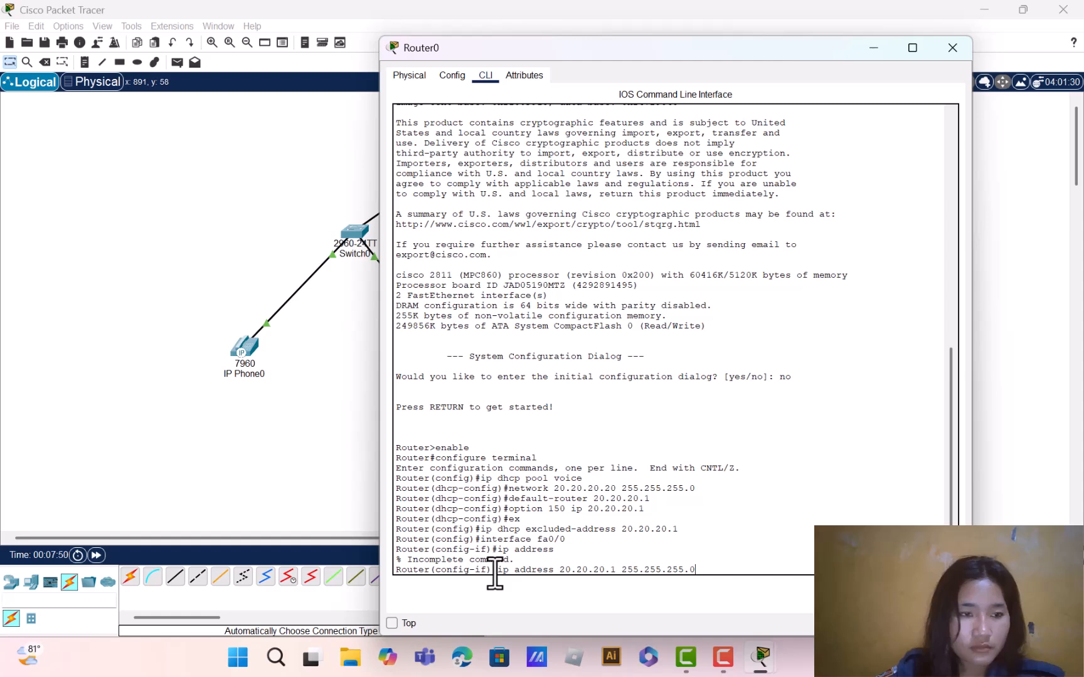
pyautogui.press('Return')
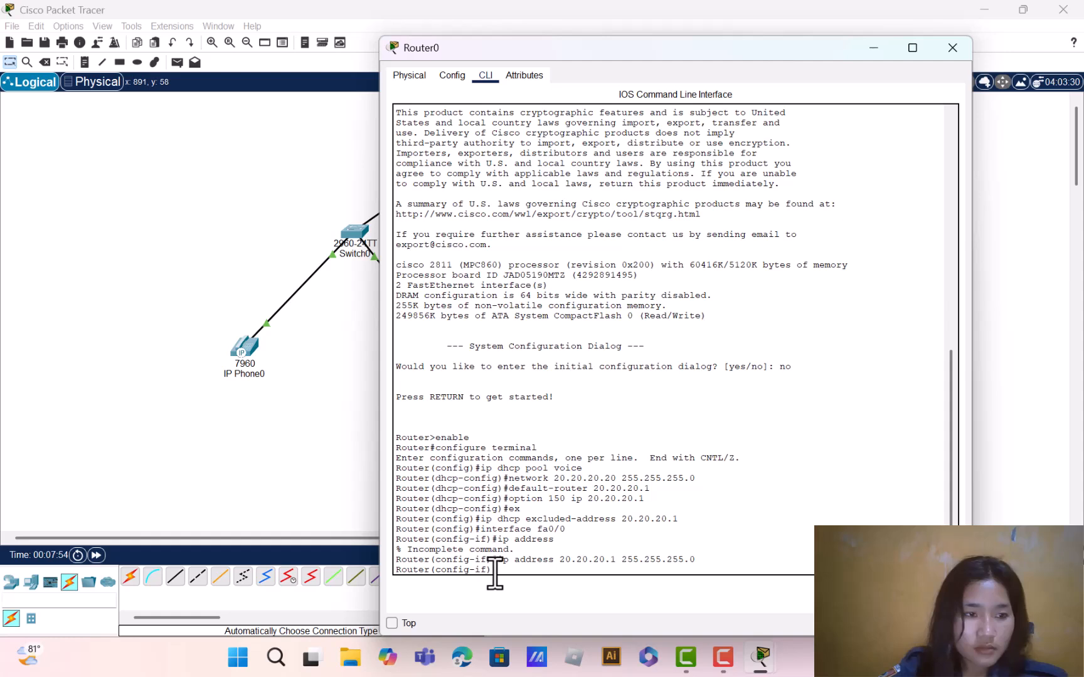
# Enable interface fa0/0 with no shutdown and return to global configuration mode
pyautogui.write('no ')
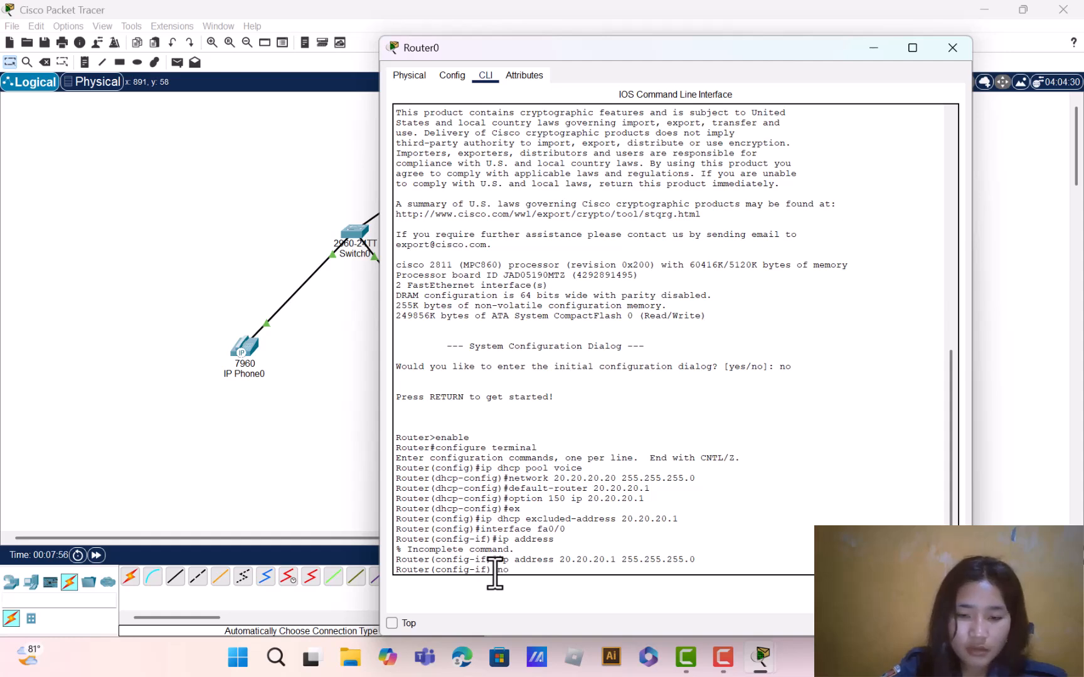
pyautogui.write('sh')
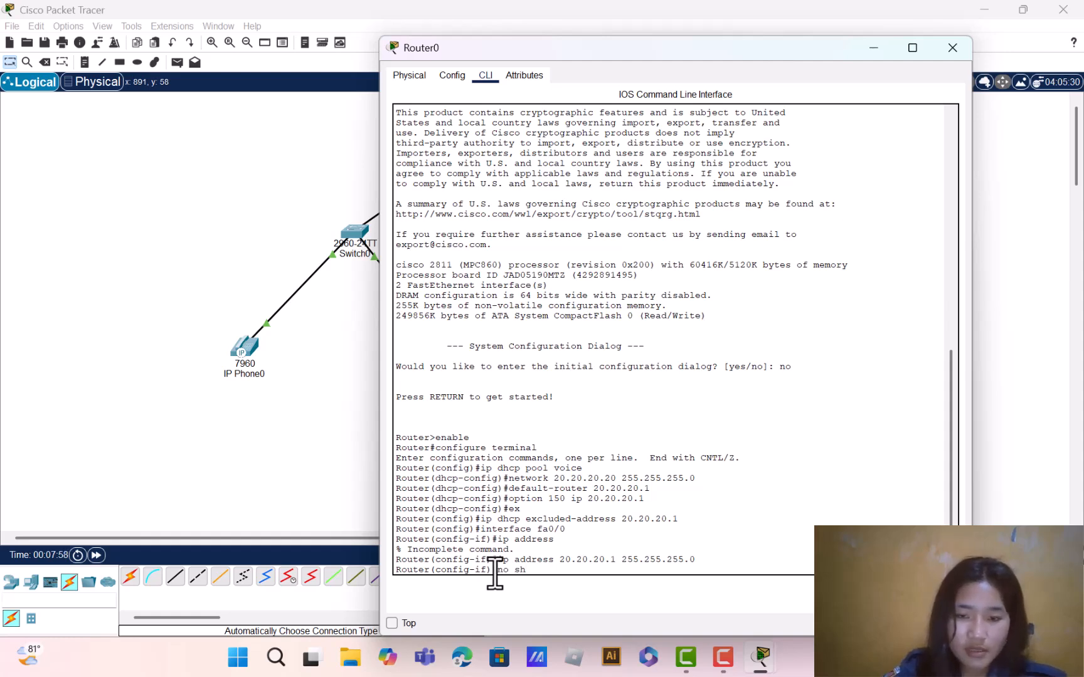
pyautogui.press('Return')
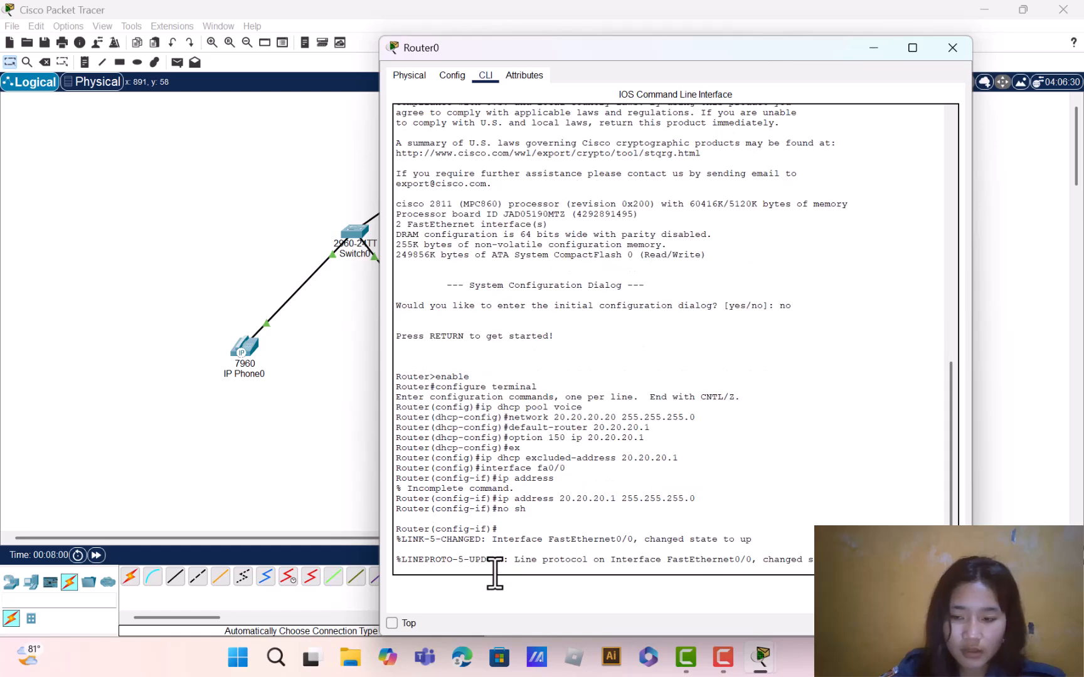
pyautogui.press('Return')
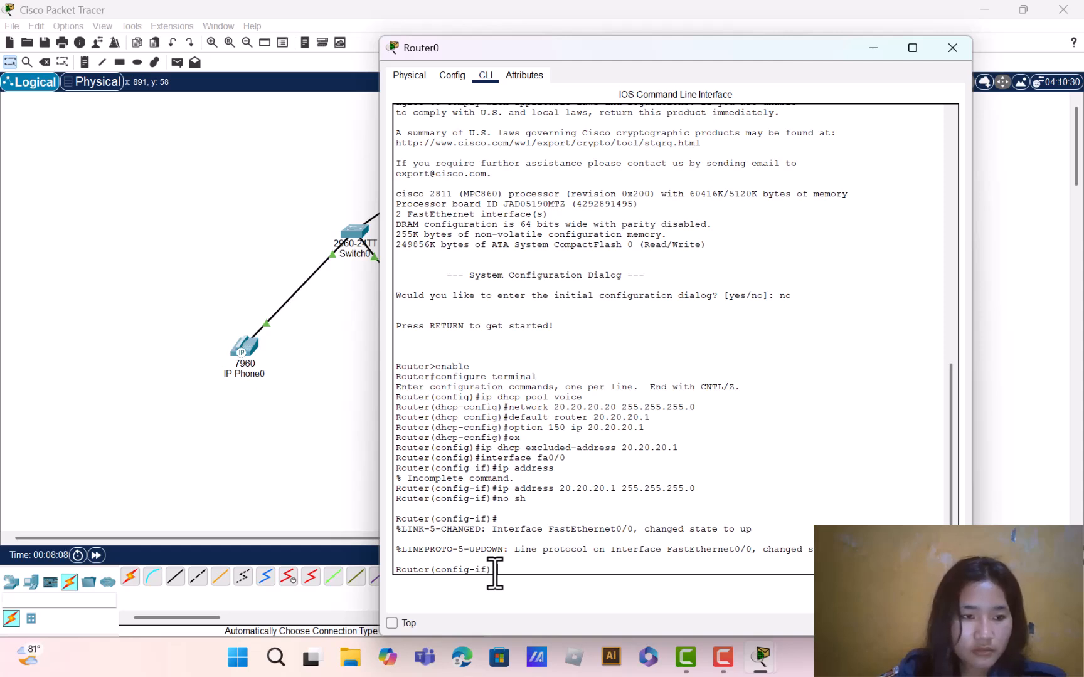
pyautogui.write('ex')
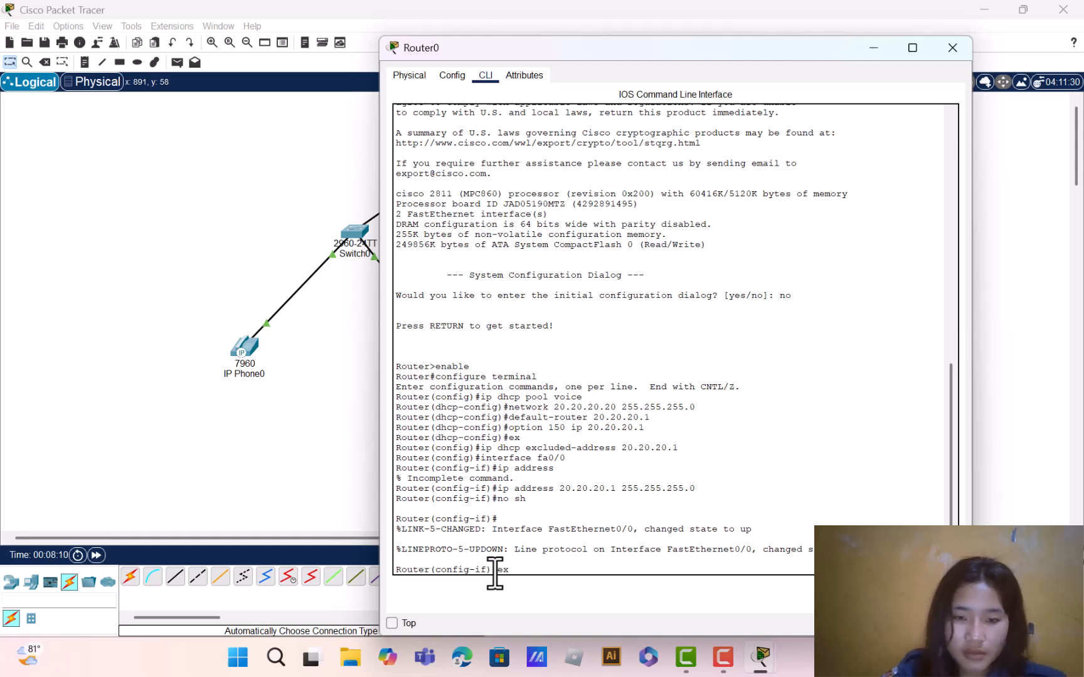
pyautogui.press('Return')
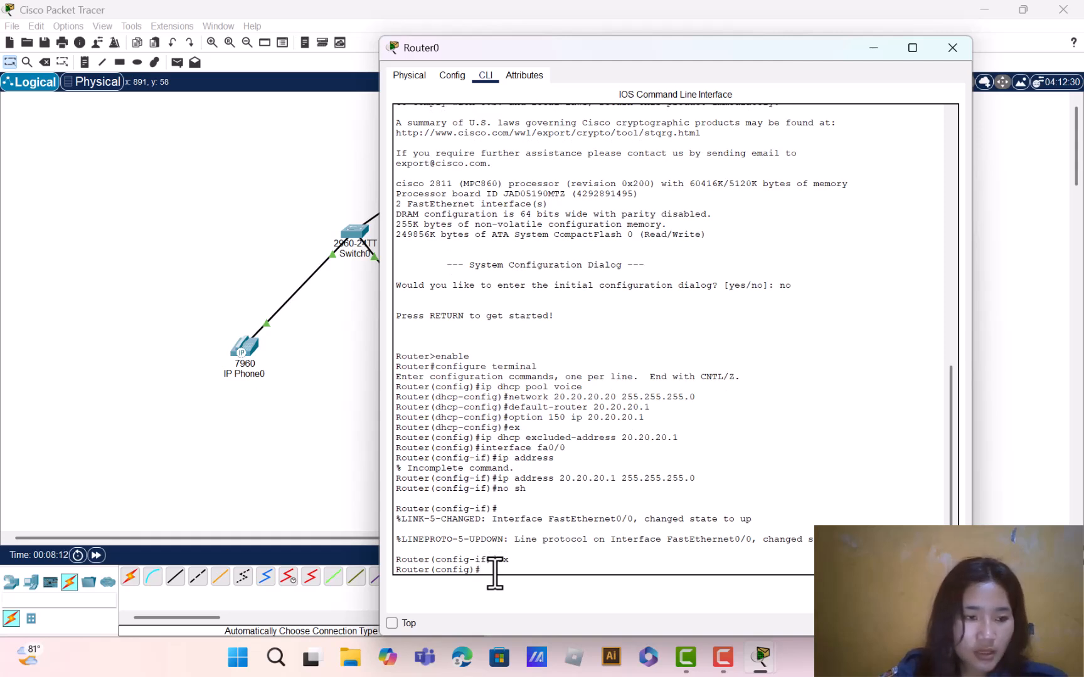
# Enter telephony-service configuration on Router0 and set max-ephones to 2
pyautogui.write('telephony')
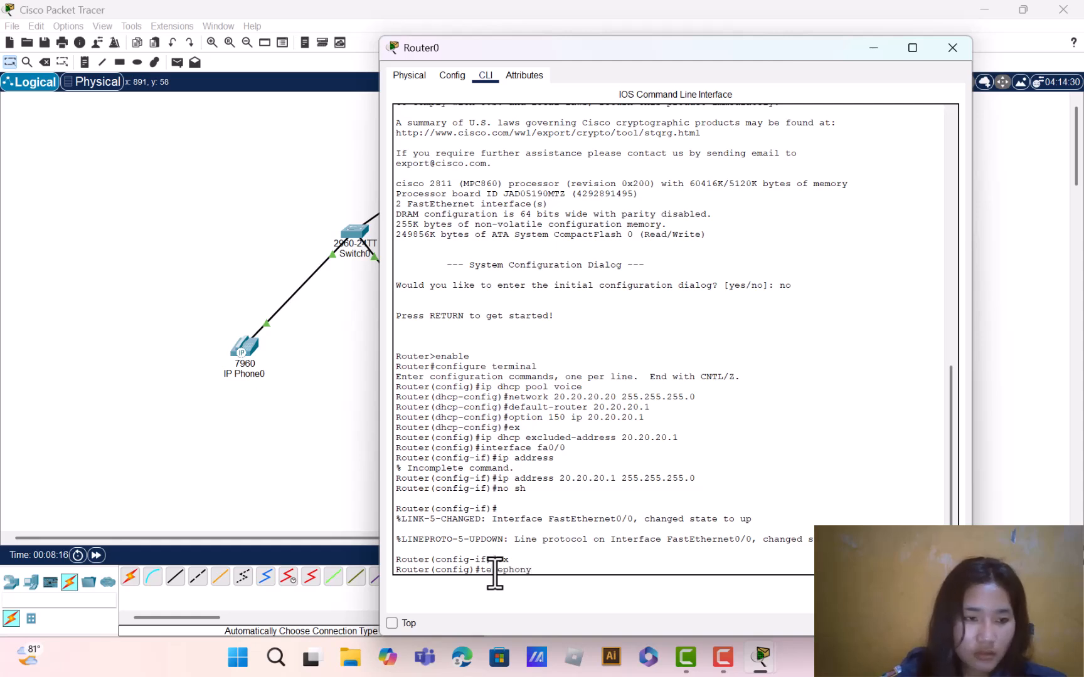
pyautogui.write('-se')
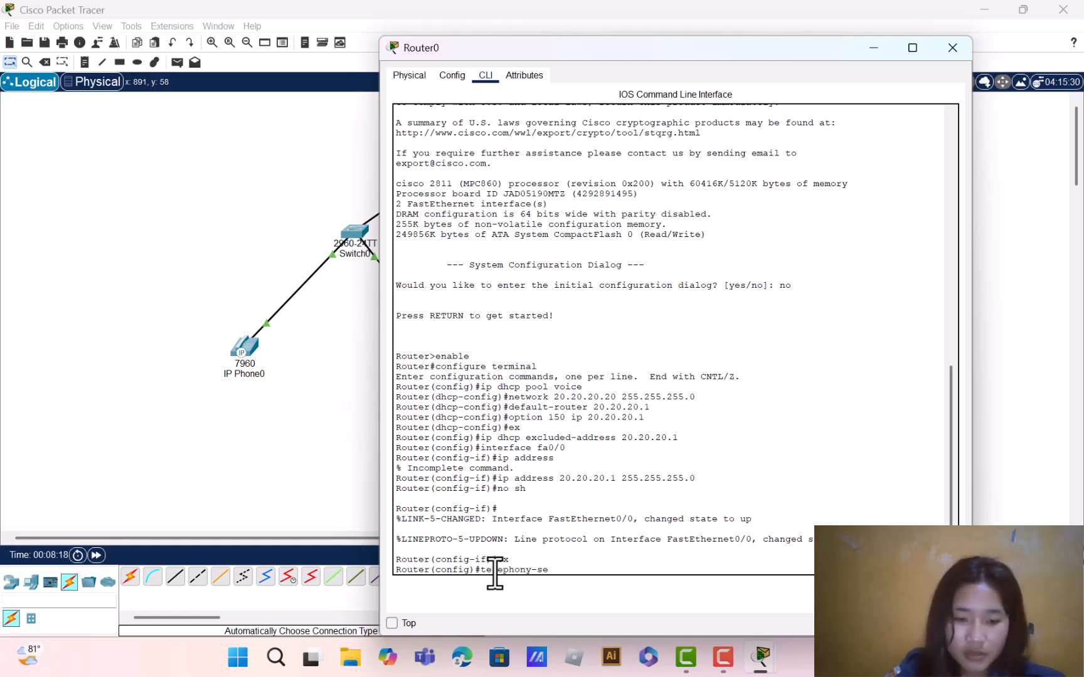
pyautogui.write('rvice')
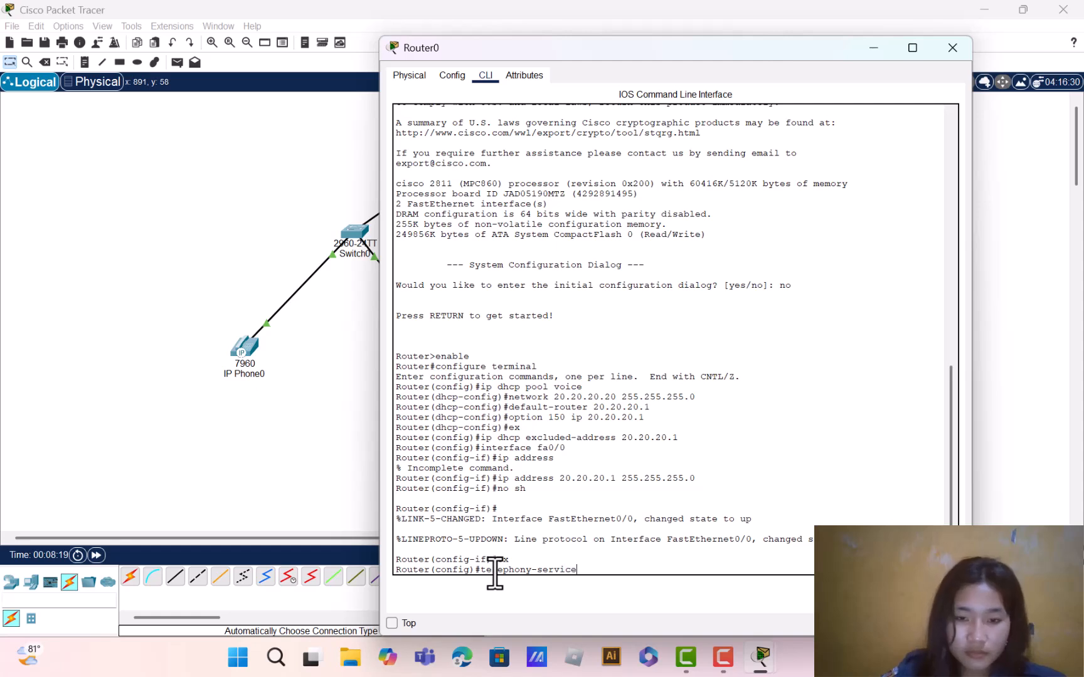
pyautogui.press('Return')
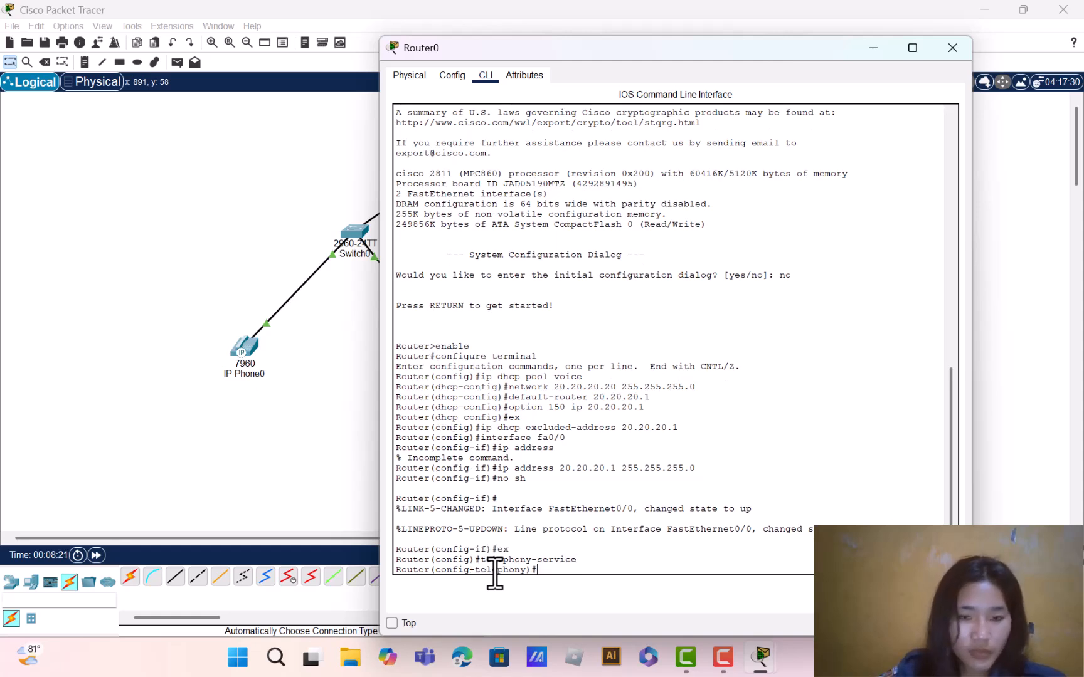
pyautogui.write('m')
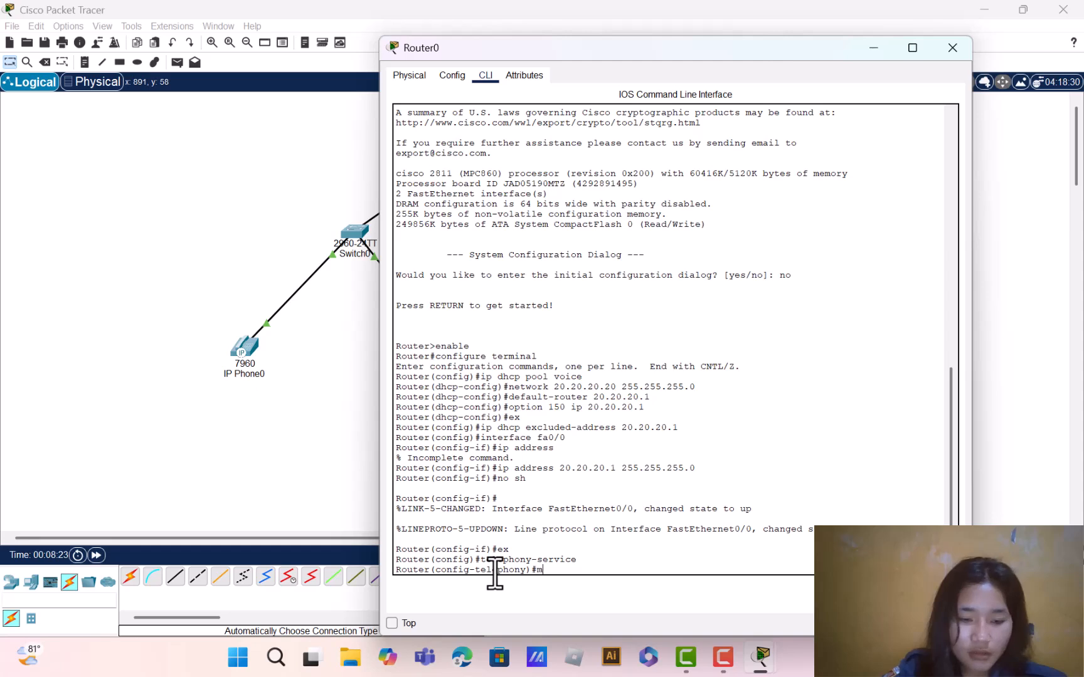
pyautogui.write('ax-e')
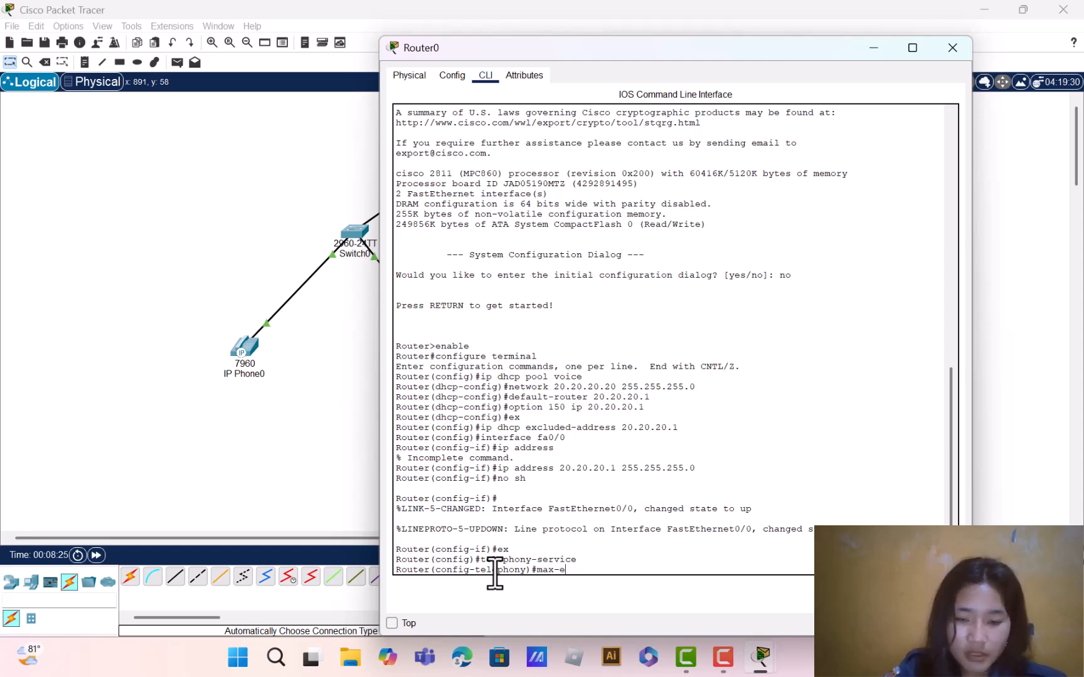
pyautogui.write('phones 2')
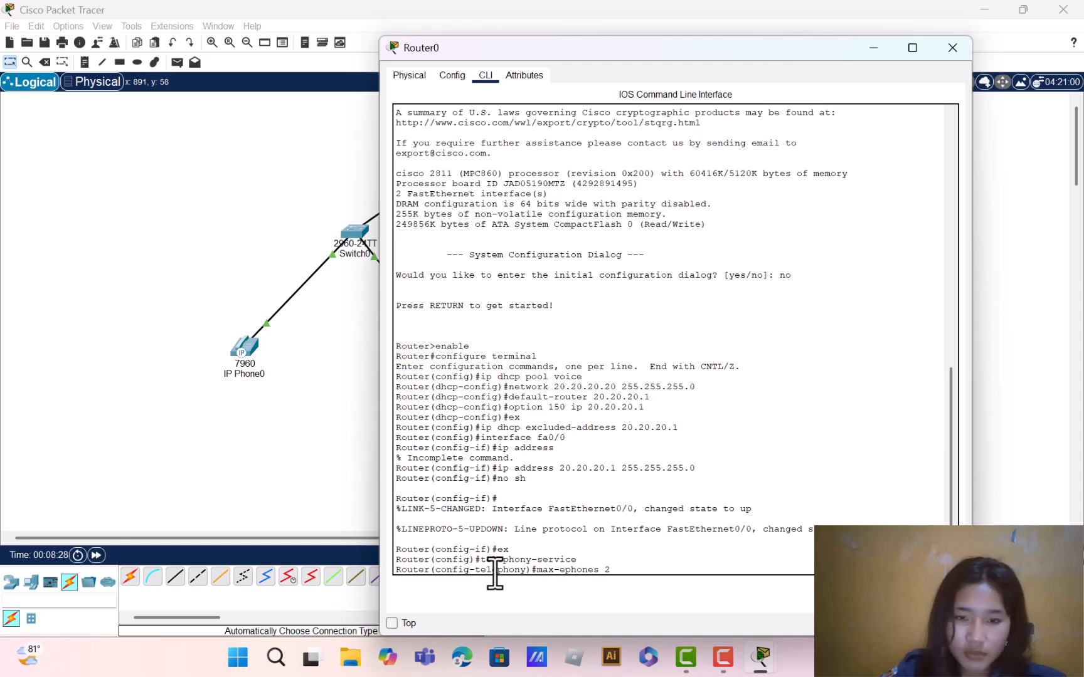
pyautogui.press('Return')
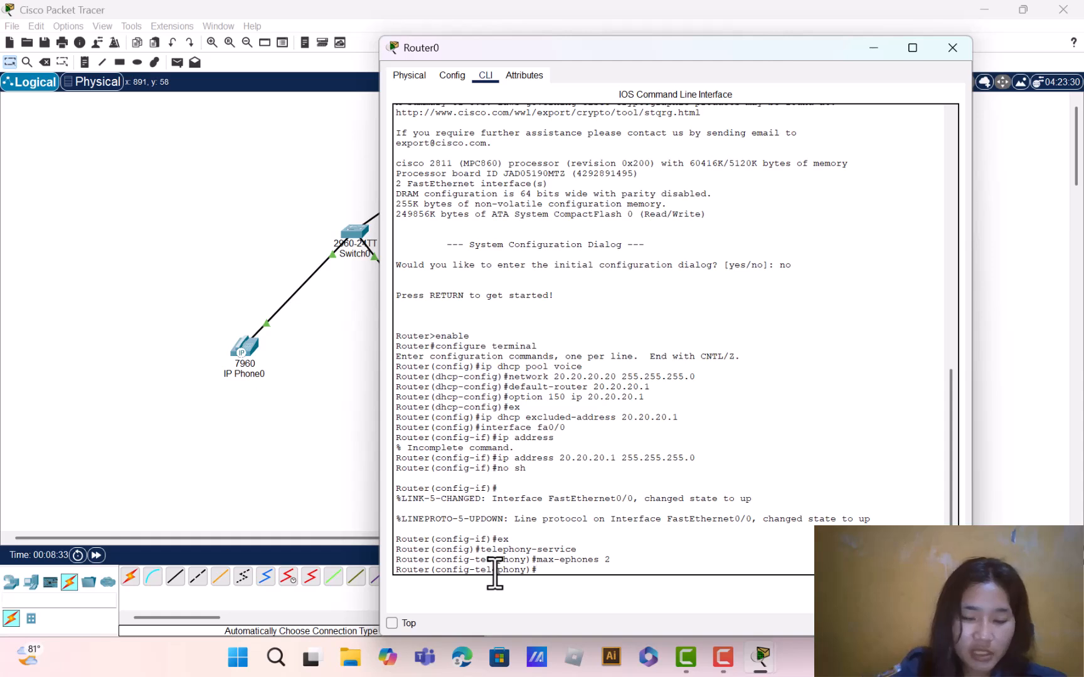
# Set max-dn to 2 and the IP source address to 20.20.20.1 port 2000 in Router0's telephony service
pyautogui.write('max-dn 2')
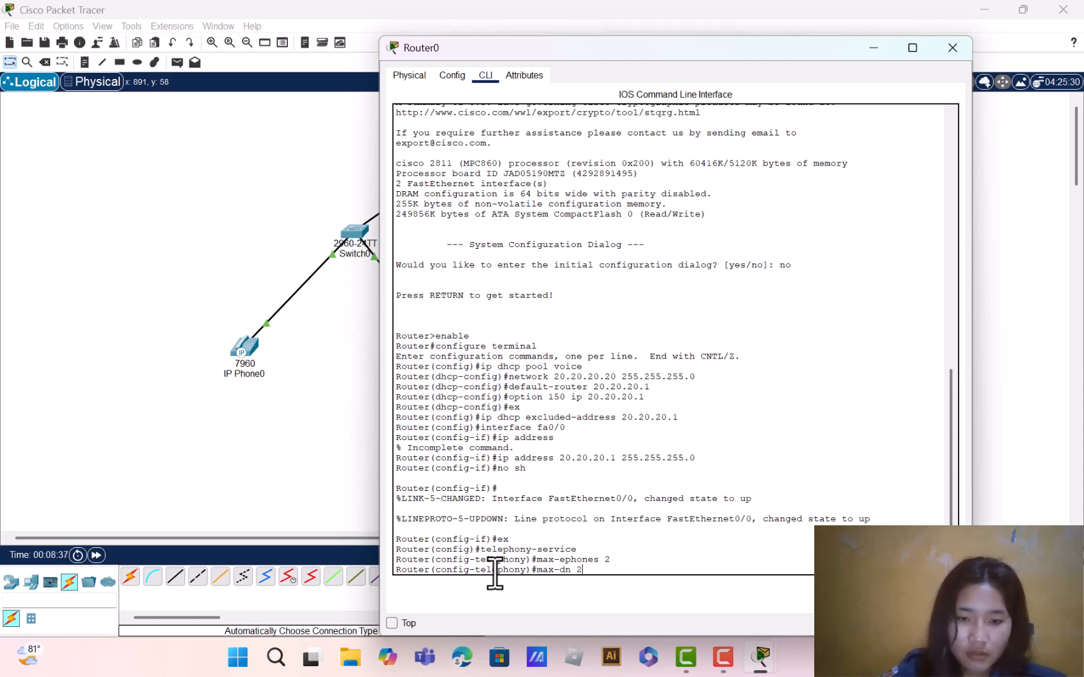
pyautogui.press('Return')
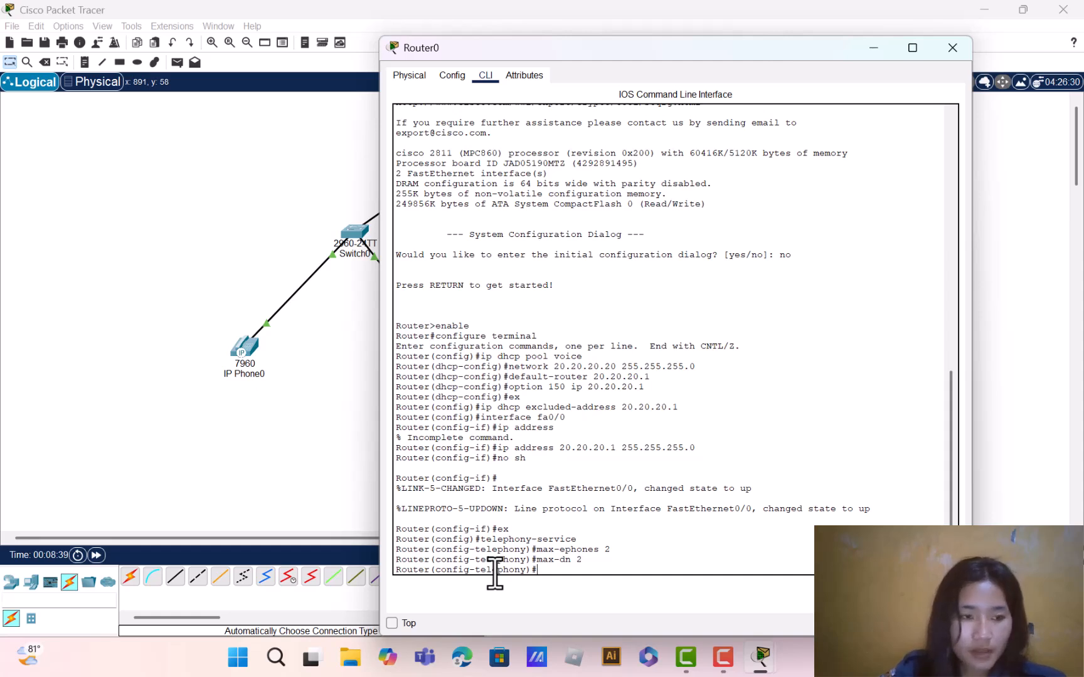
pyautogui.write('ip')
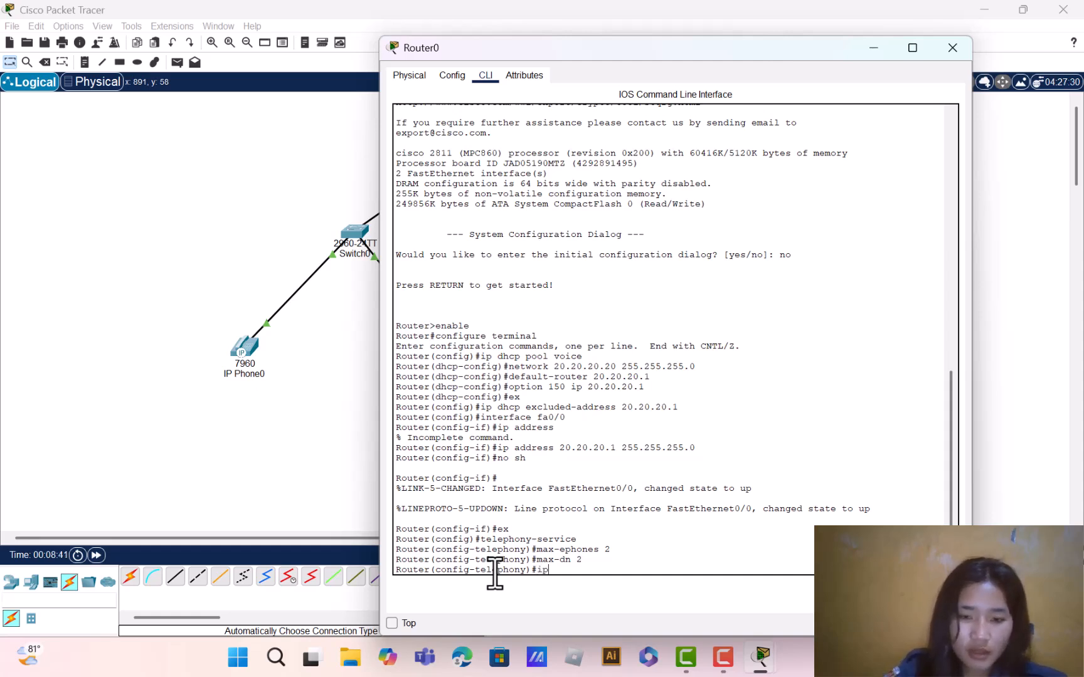
pyautogui.write(' sourc')
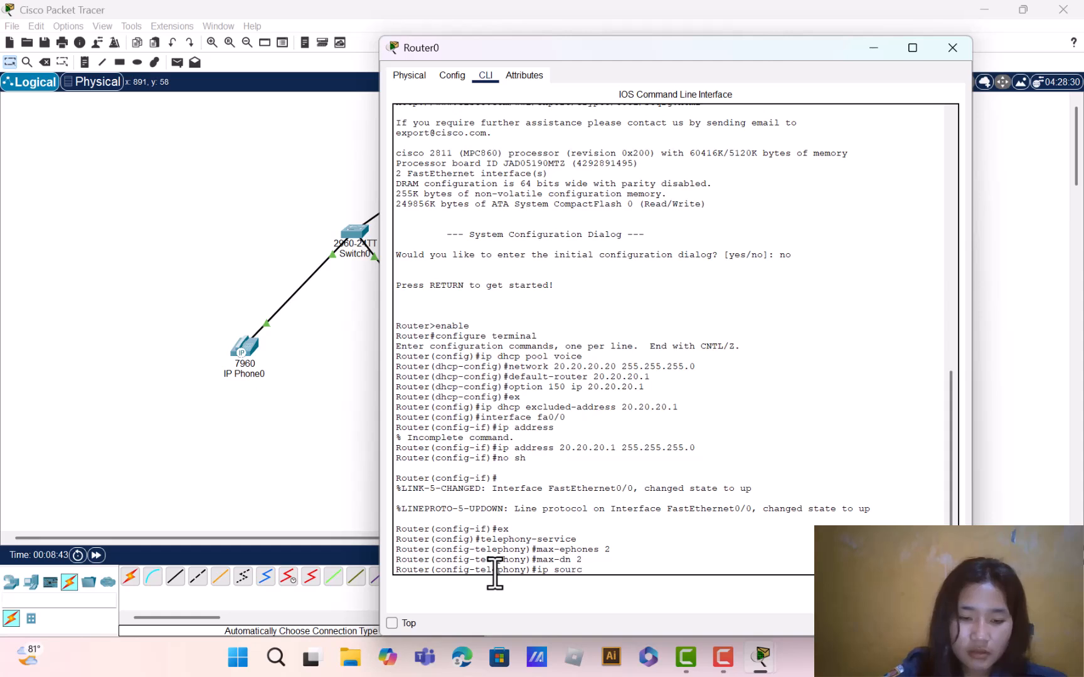
pyautogui.write('e-addr')
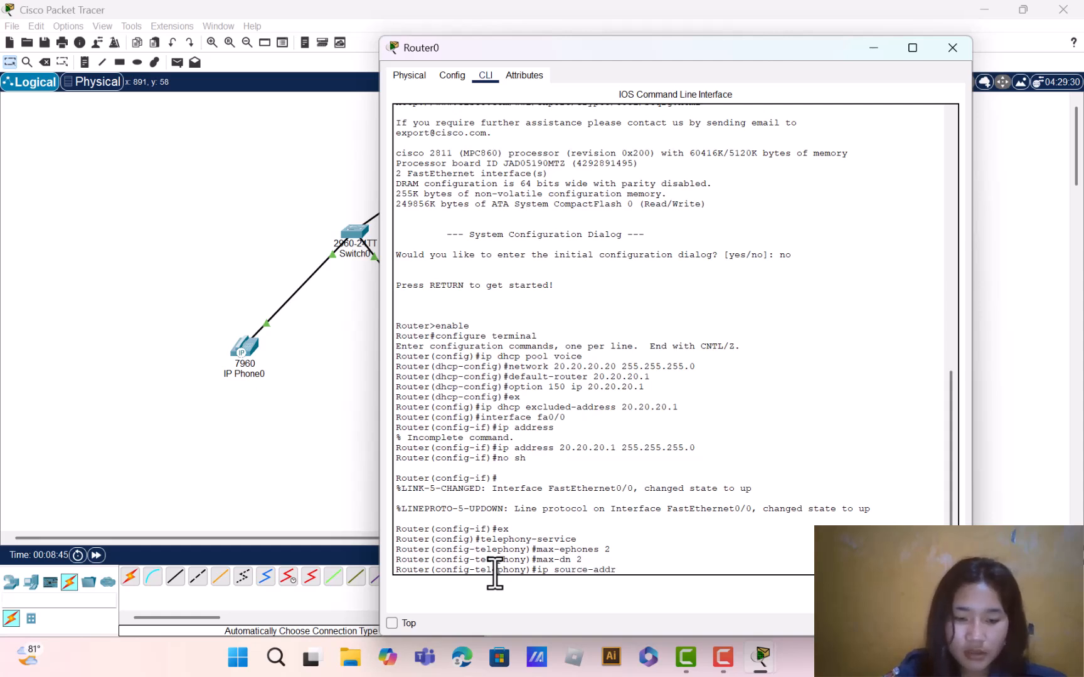
pyautogui.write('ess 20')
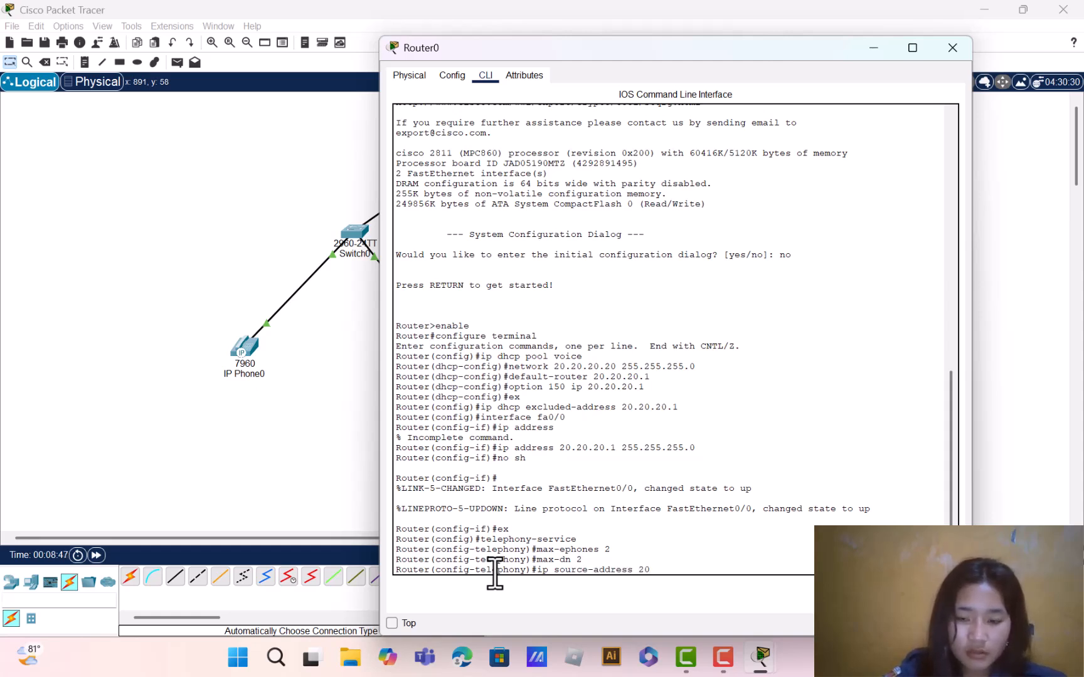
pyautogui.write('.20.20.1')
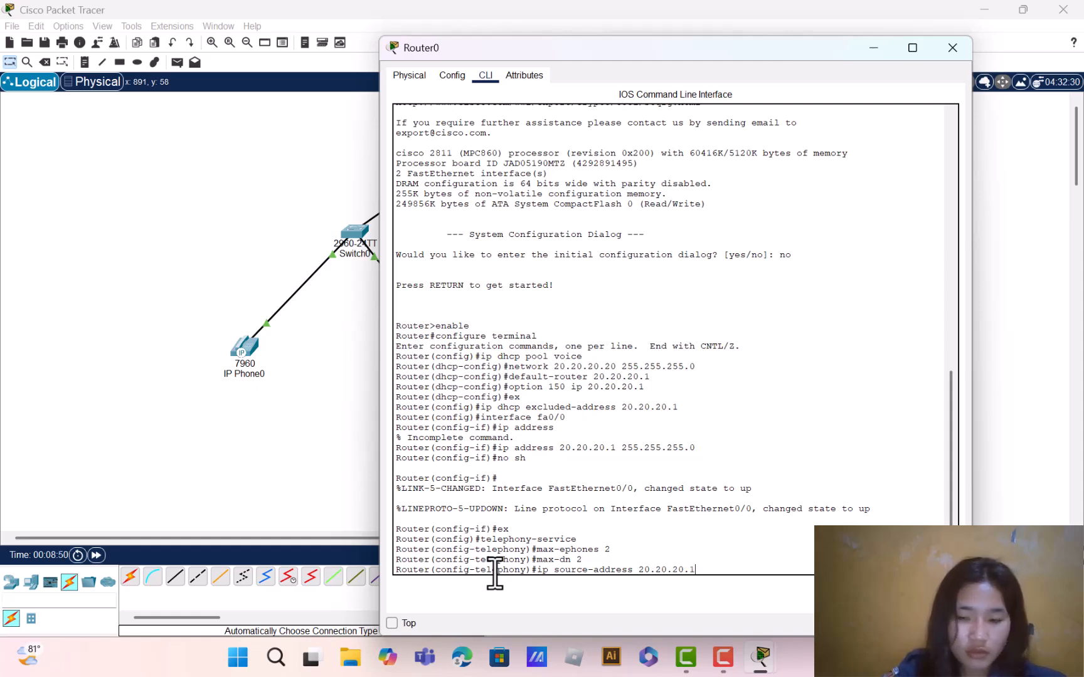
pyautogui.write(' port 2000')
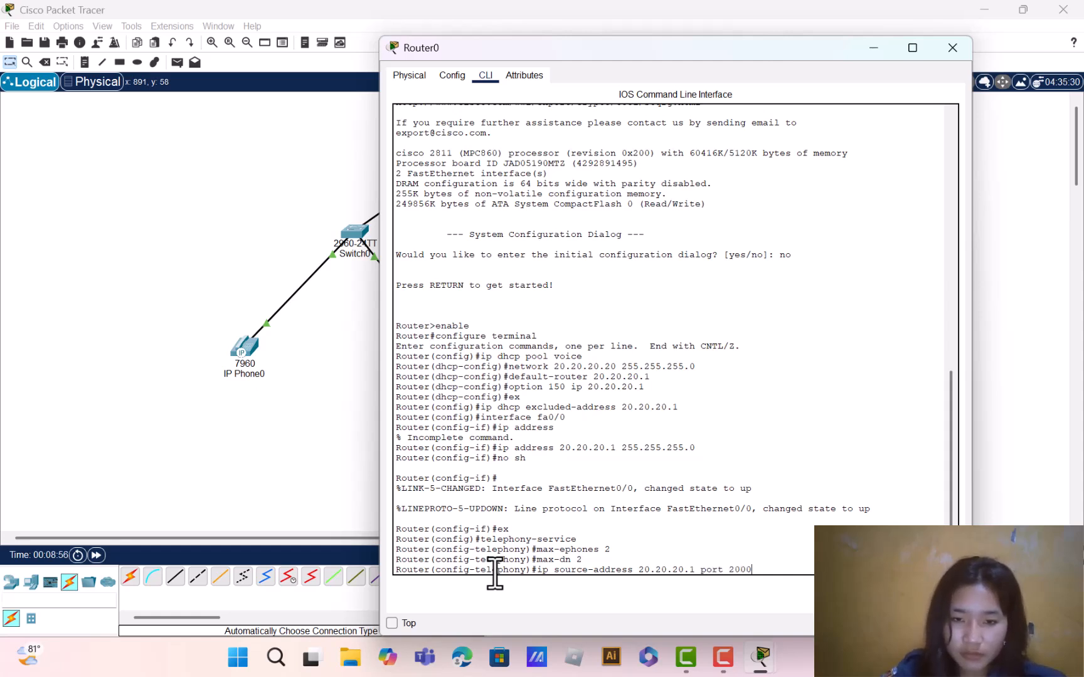
pyautogui.press('Return')
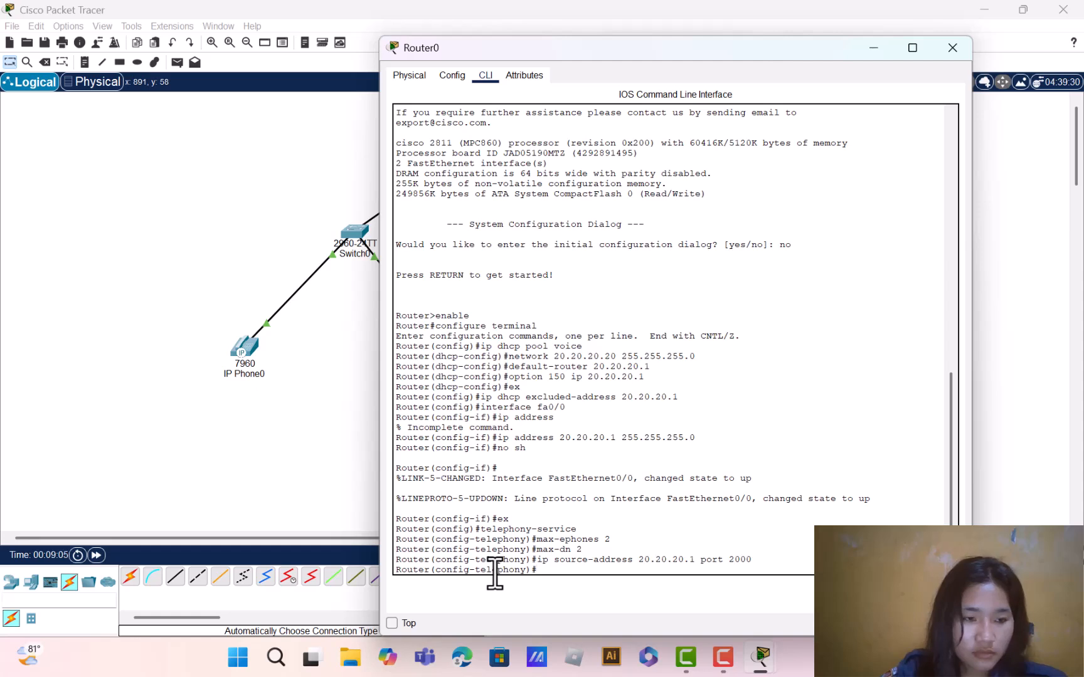
# Configure auto assign 4 to 6 in Router0's telephony service
pyautogui.write('au')
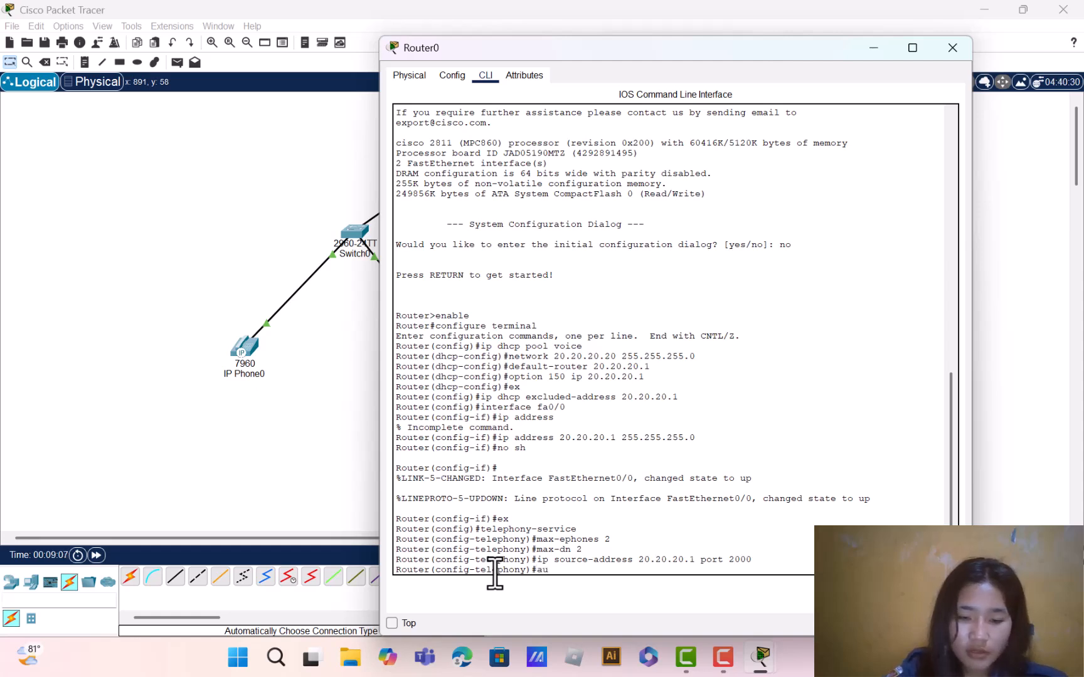
pyautogui.write('to ass')
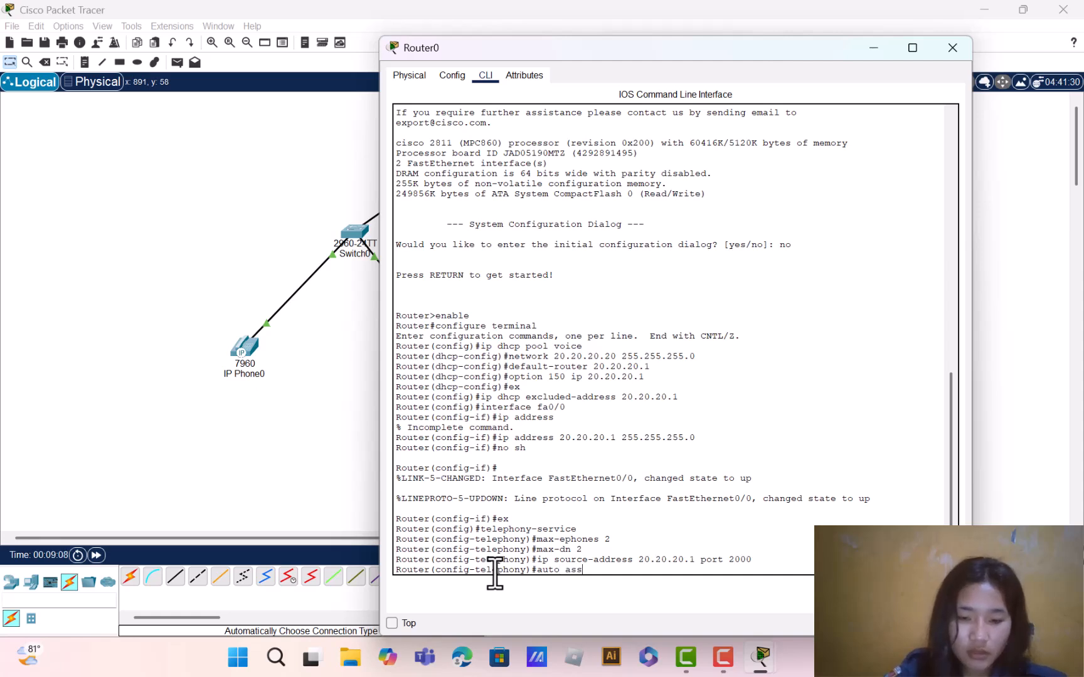
pyautogui.write('ign')
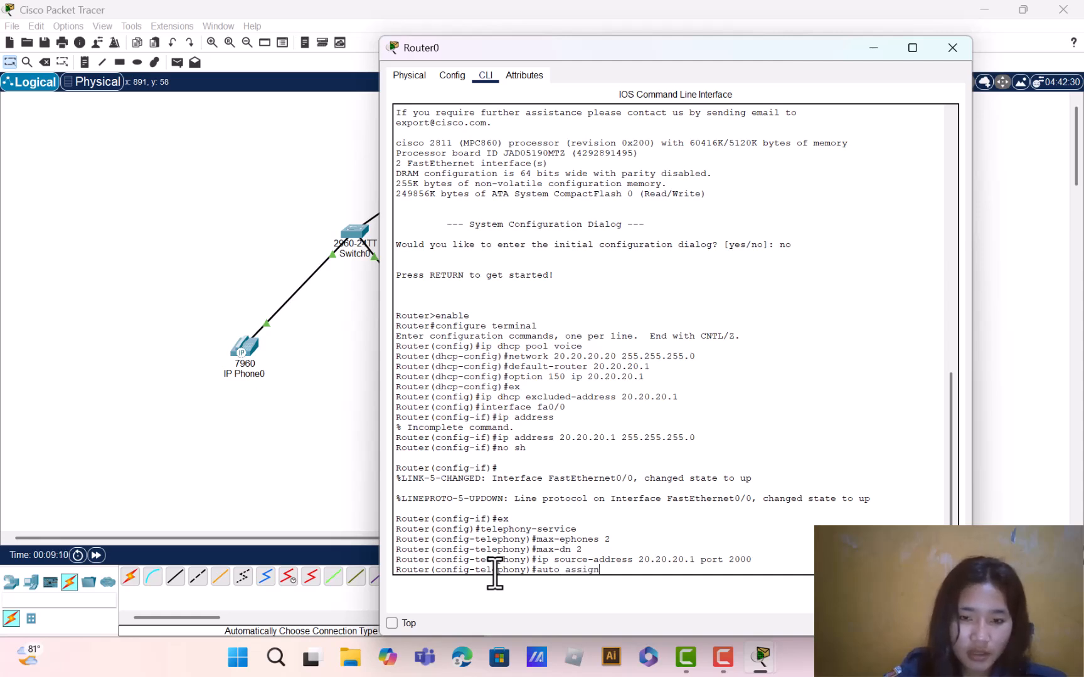
pyautogui.write(' 4 to 6')
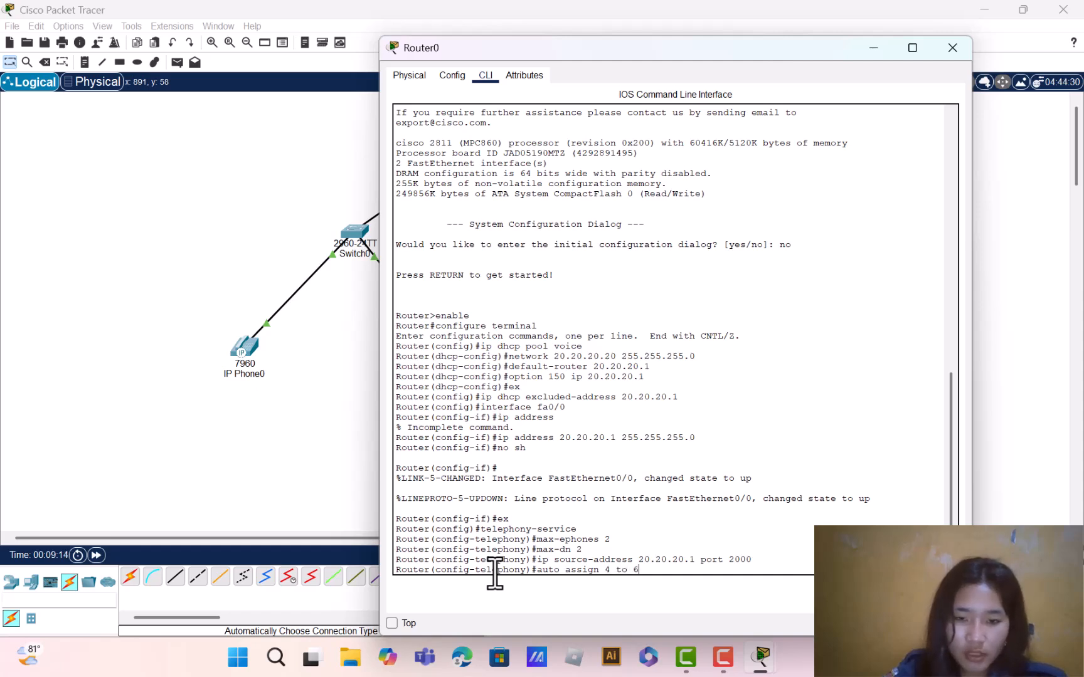
pyautogui.press('Return')
# Configure auto assign 1 to 5 in Router0's telephony service and return to global configuration mode
pyautogui.write('au')
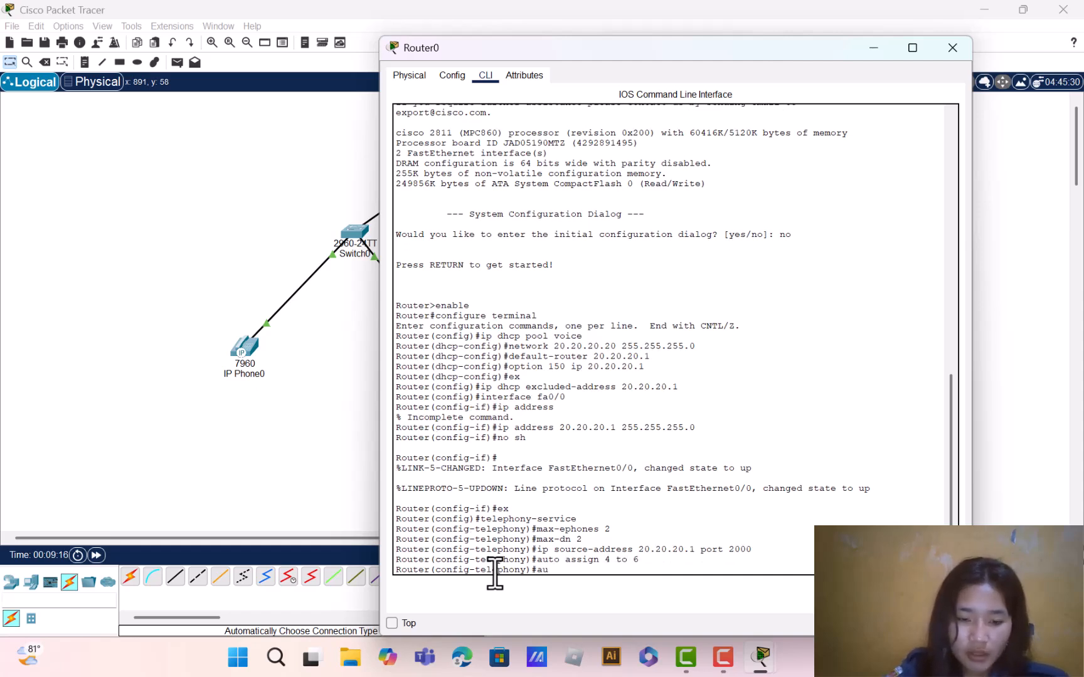
pyautogui.write('to assign')
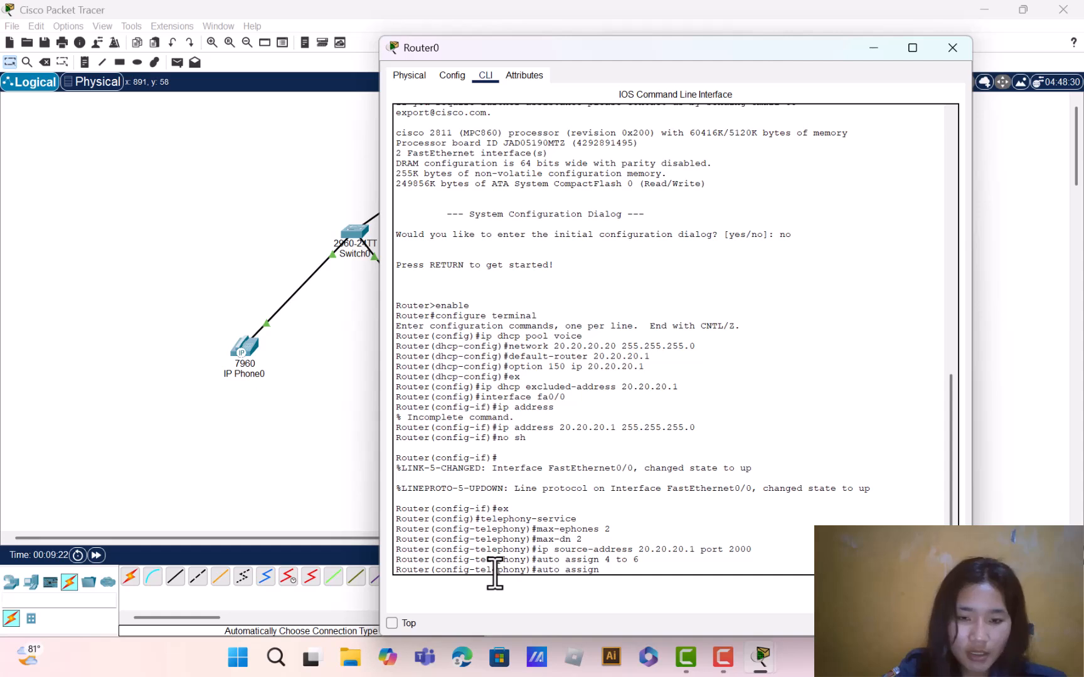
pyautogui.write('1')
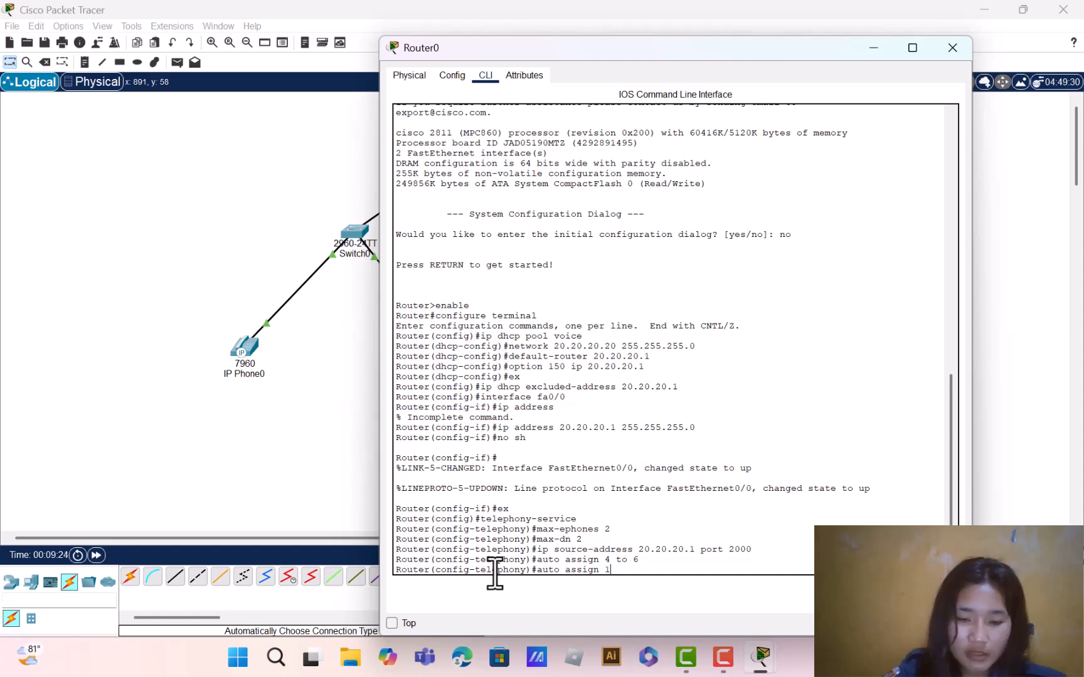
pyautogui.write(' to 5')
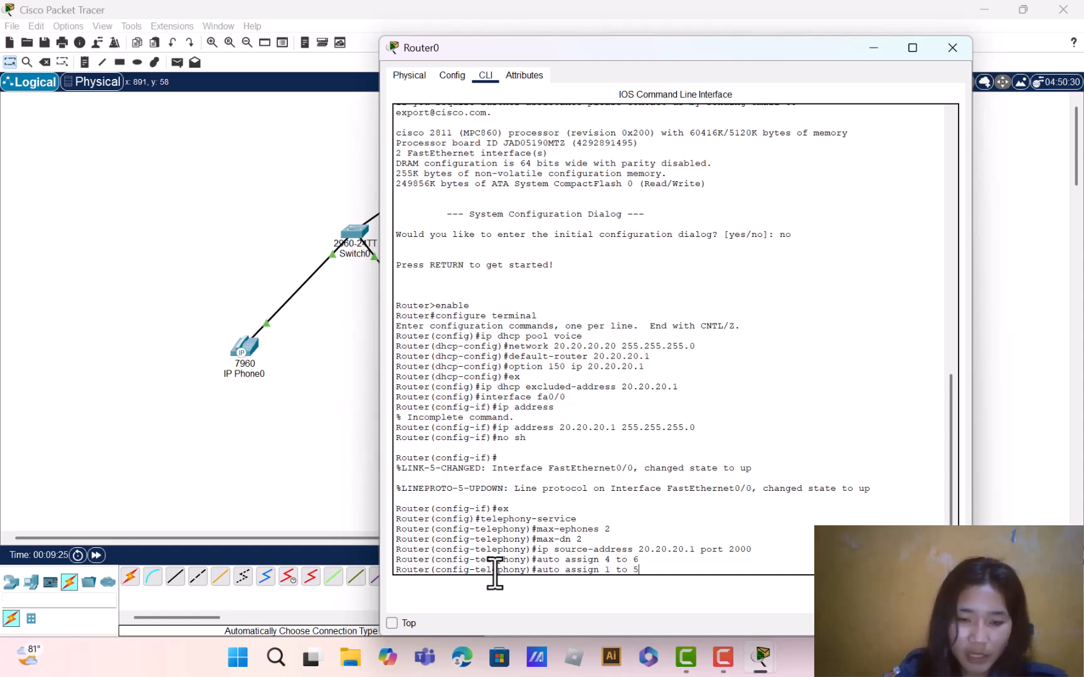
pyautogui.press('Return')
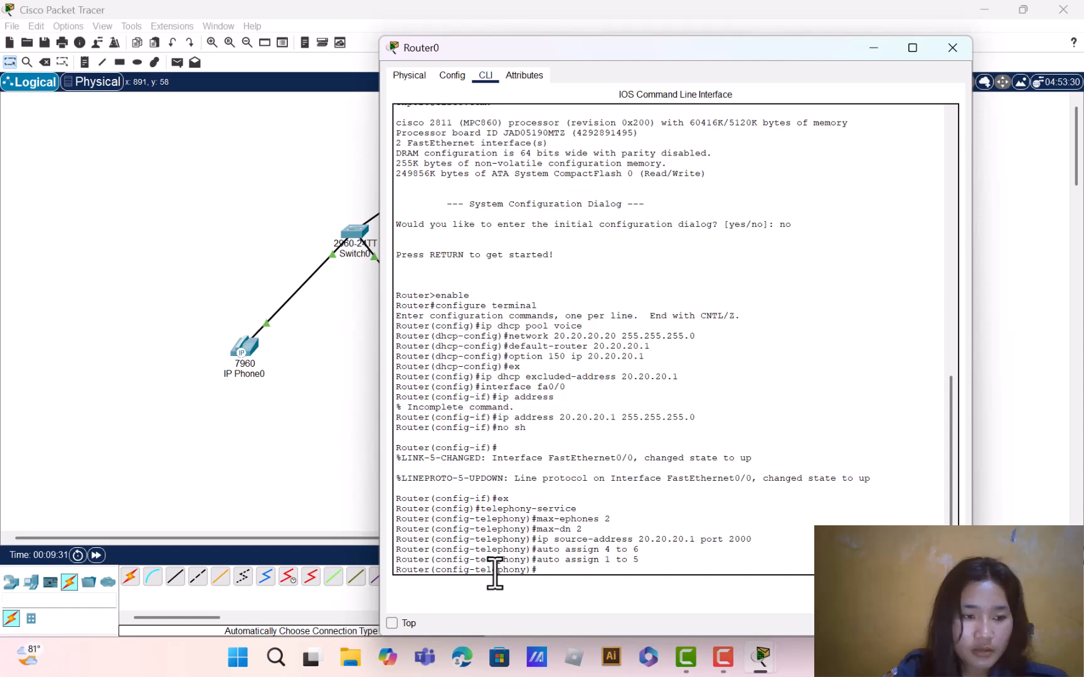
pyautogui.write('ex')
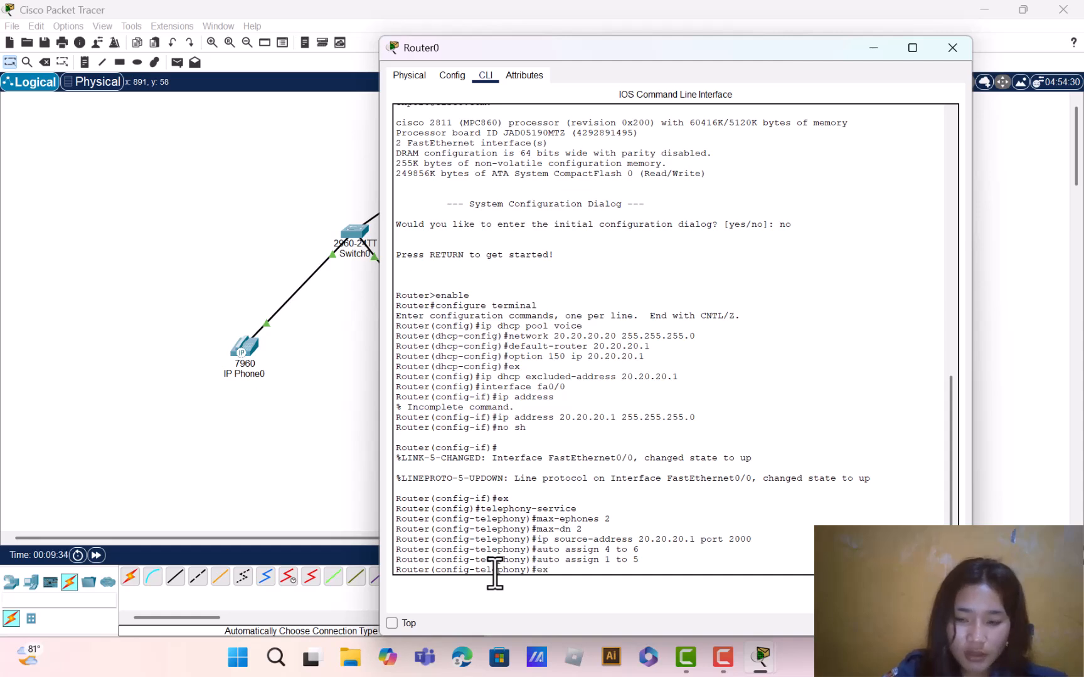
pyautogui.press('Return')
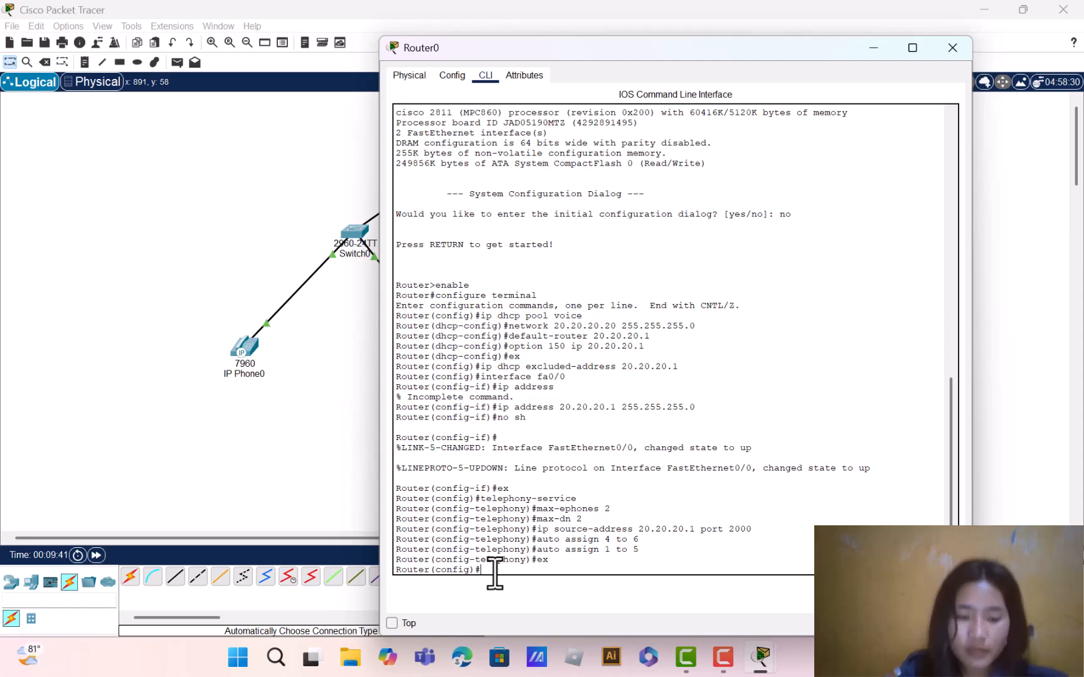
# Create ephone-dn 1 on Router0 and assign it the extension number 20012
pyautogui.write('ephone ')
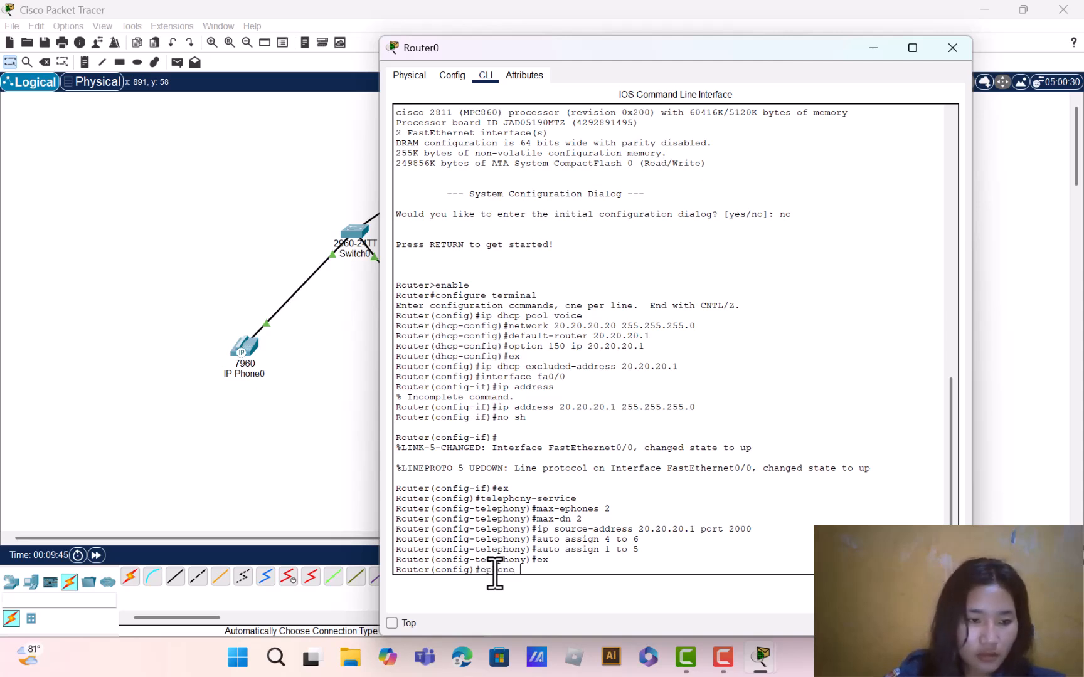
pyautogui.write('-dn 1')
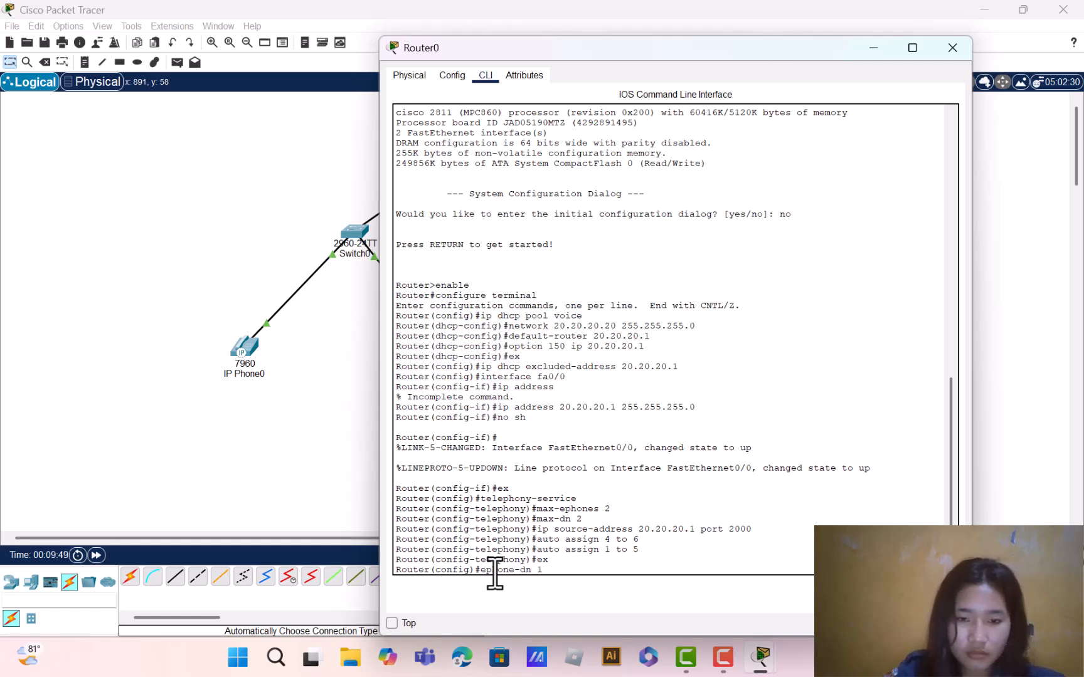
pyautogui.press('Return')
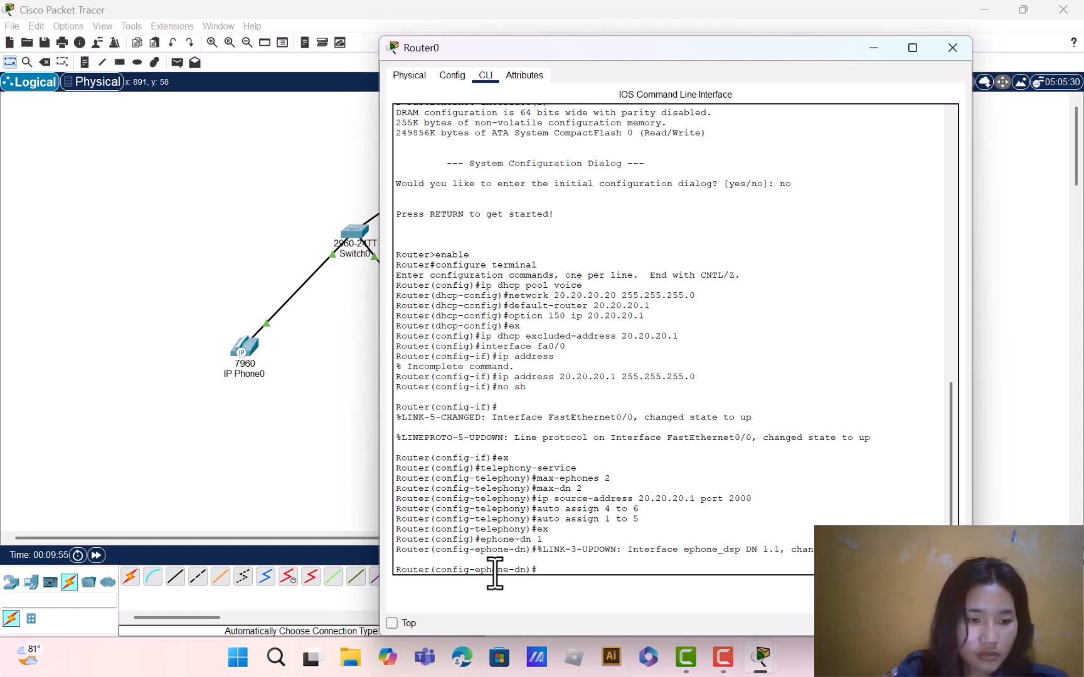
pyautogui.write('nu')
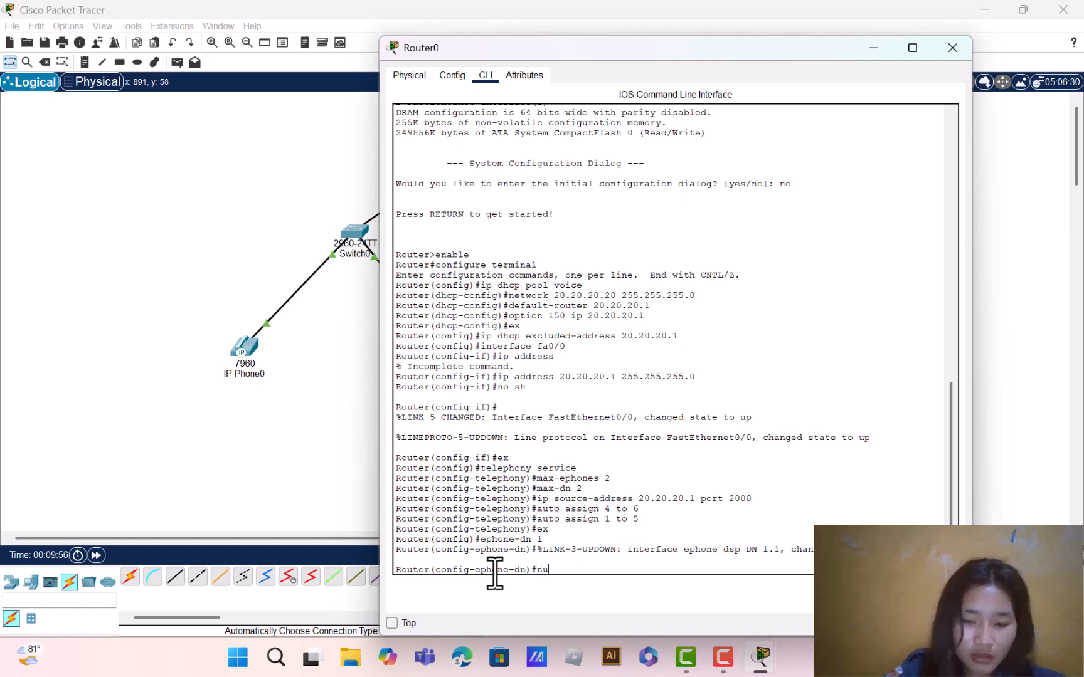
pyautogui.write('mber 200')
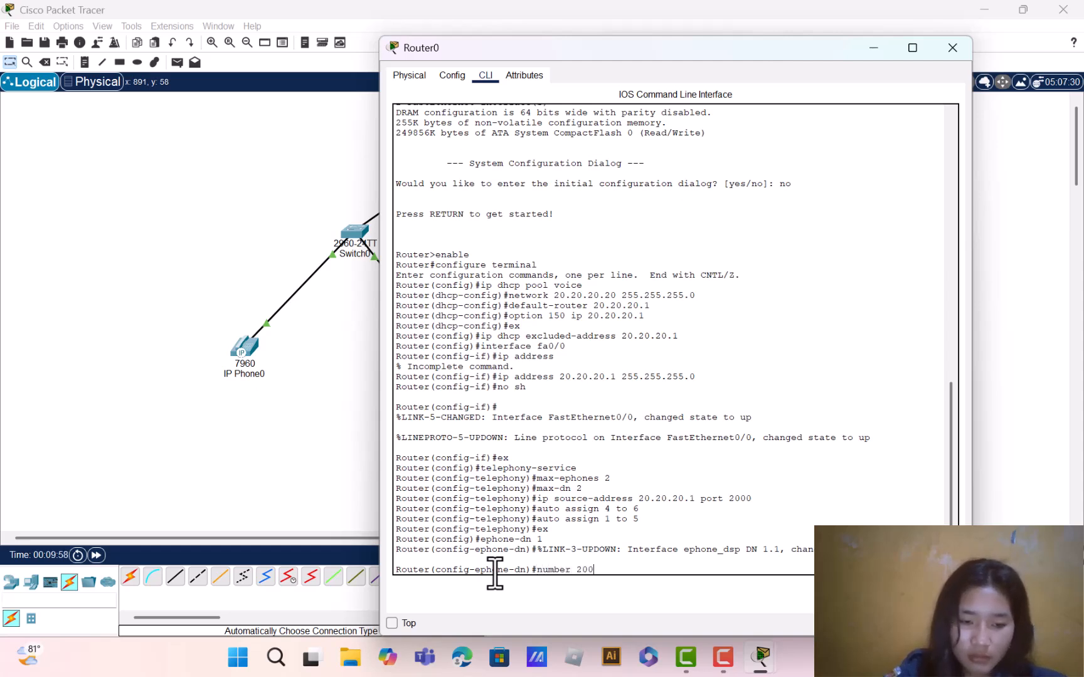
pyautogui.write('12')
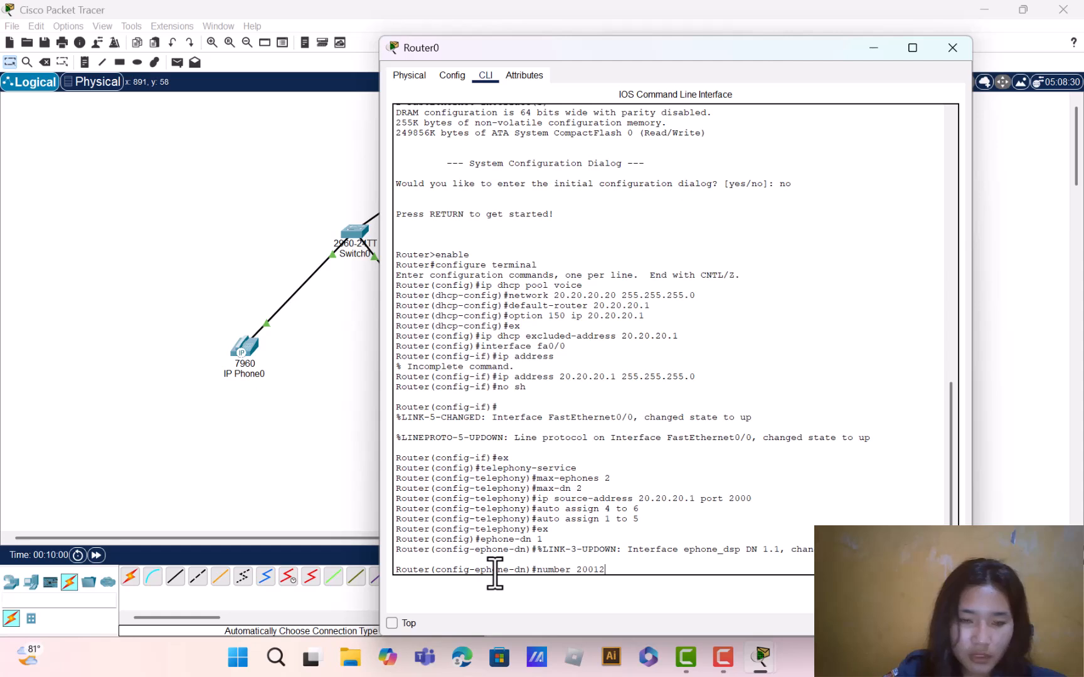
pyautogui.press('Return')
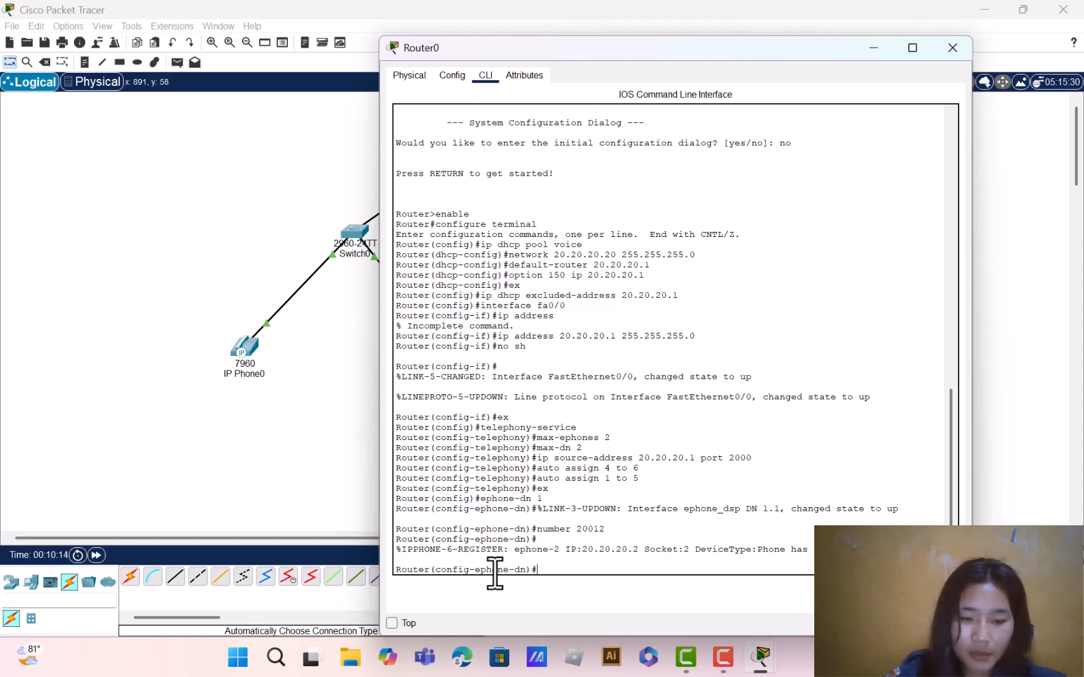
# Create ephone-dn 2 on Router0 with extension number 20013 and return to global configuration mode
pyautogui.write('ephone')
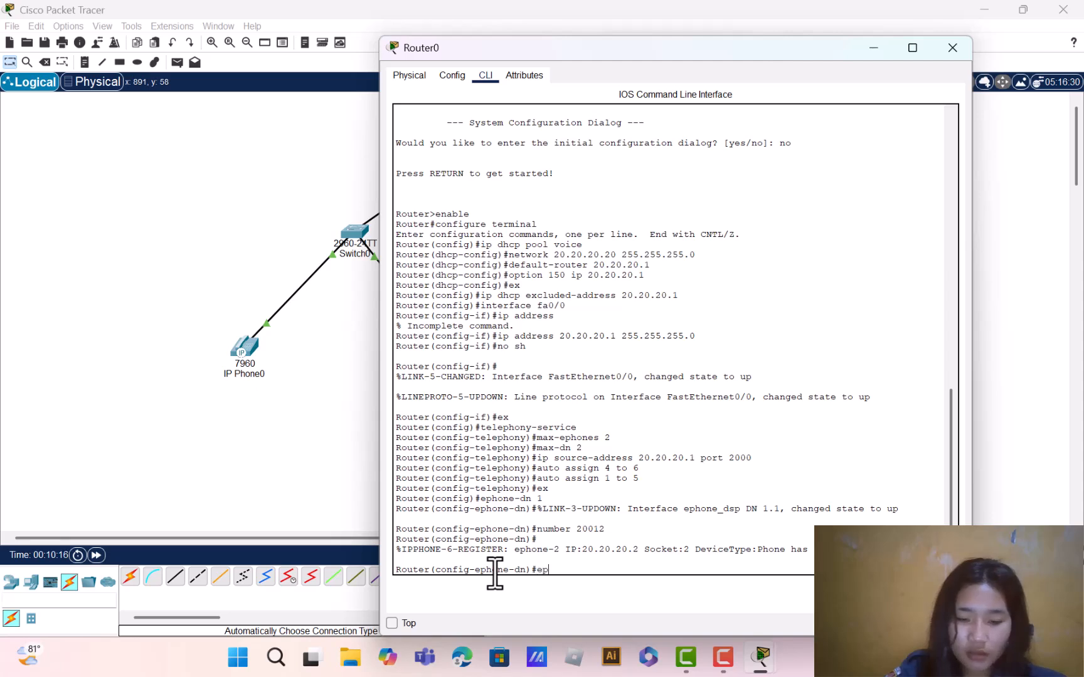
pyautogui.write('-dn 2')
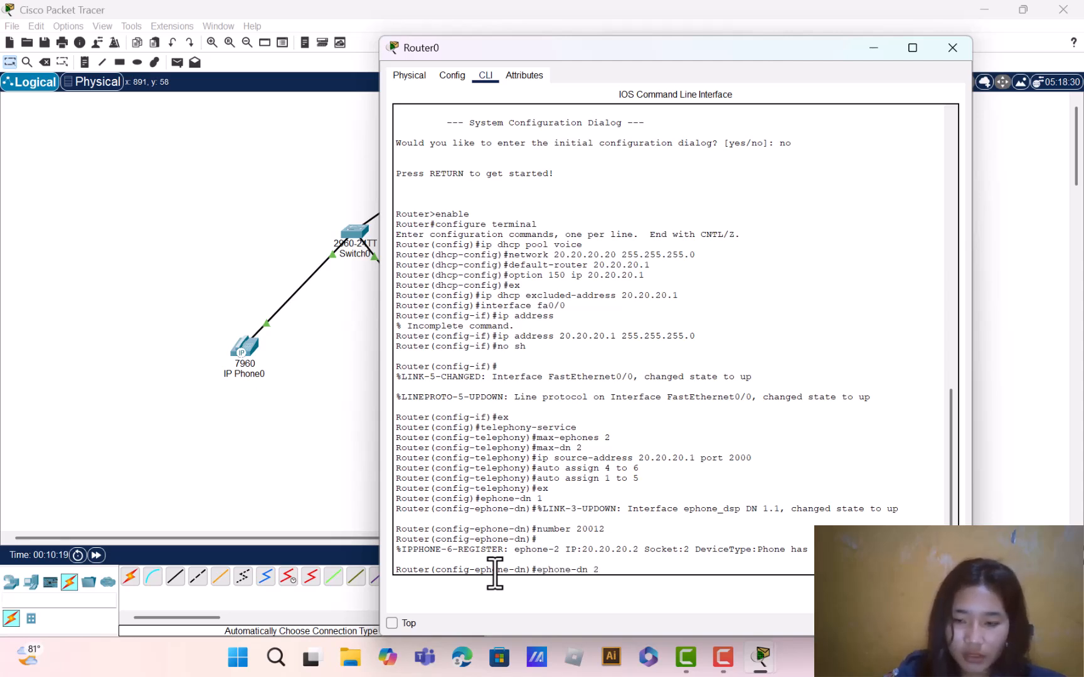
pyautogui.press('Return')
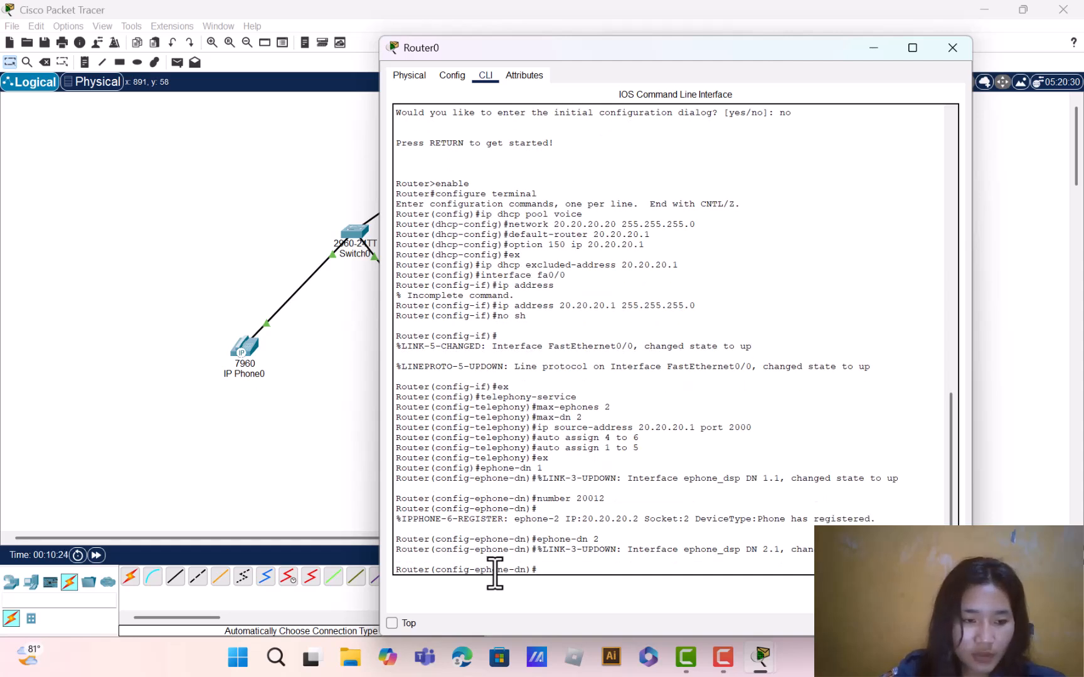
pyautogui.write('number 20013')
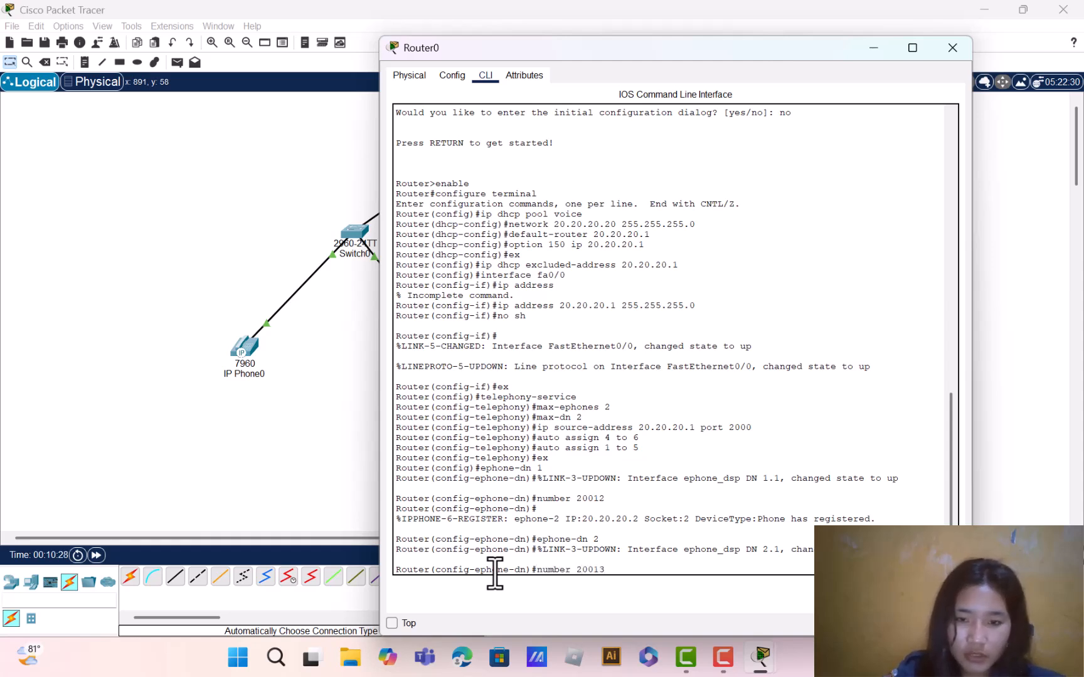
pyautogui.press('Return')
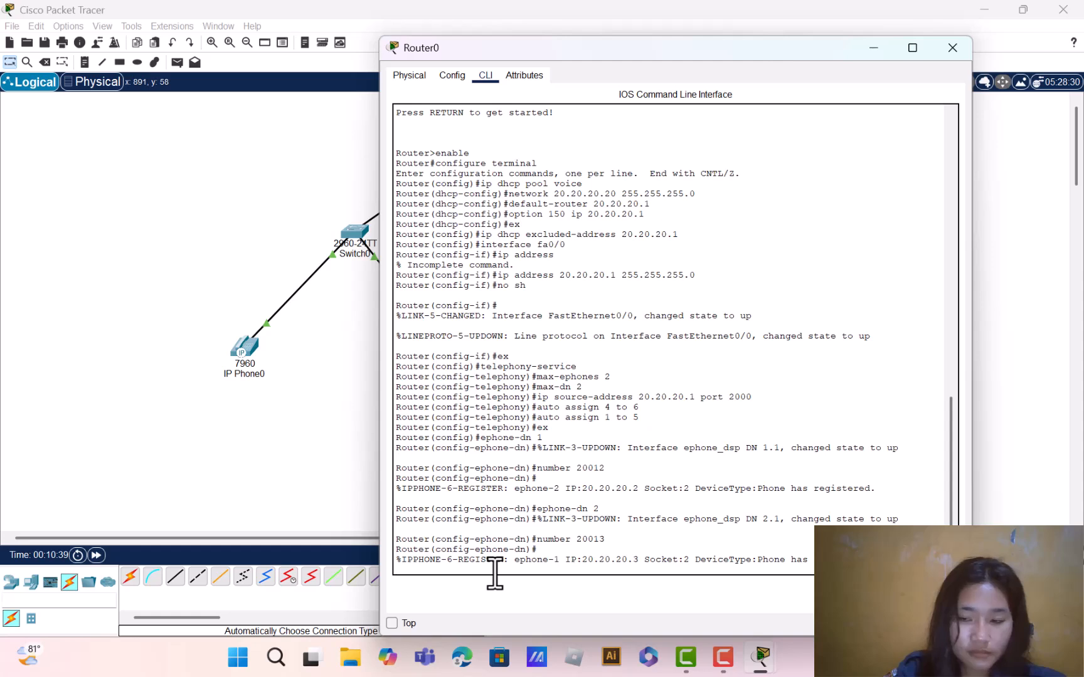
pyautogui.press('Return')
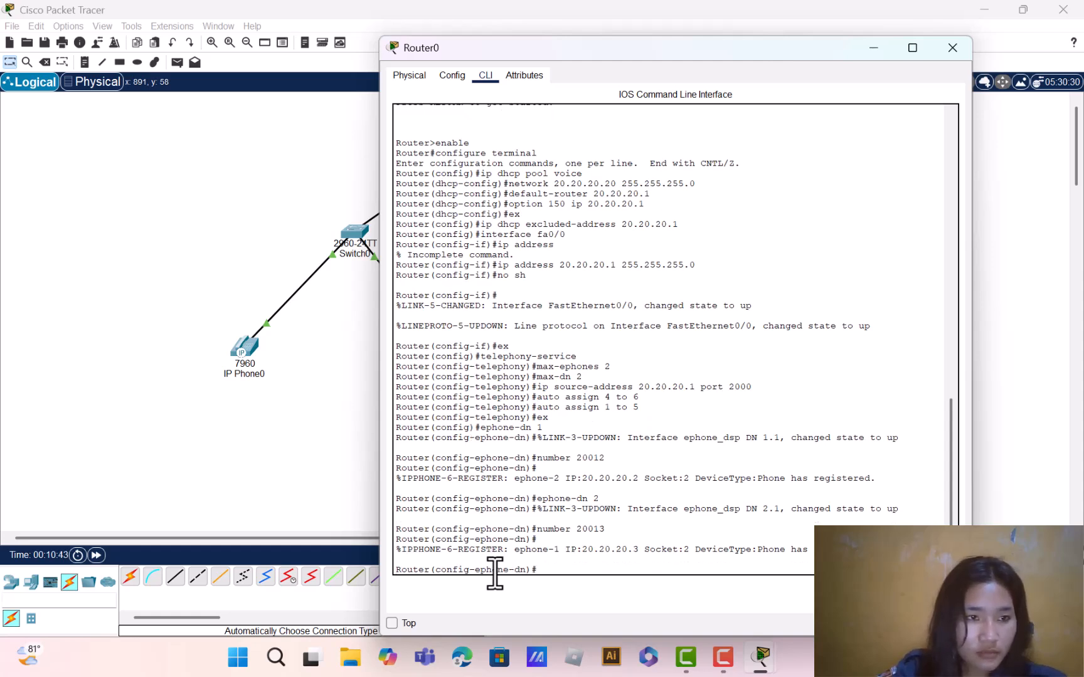
pyautogui.write('ex')
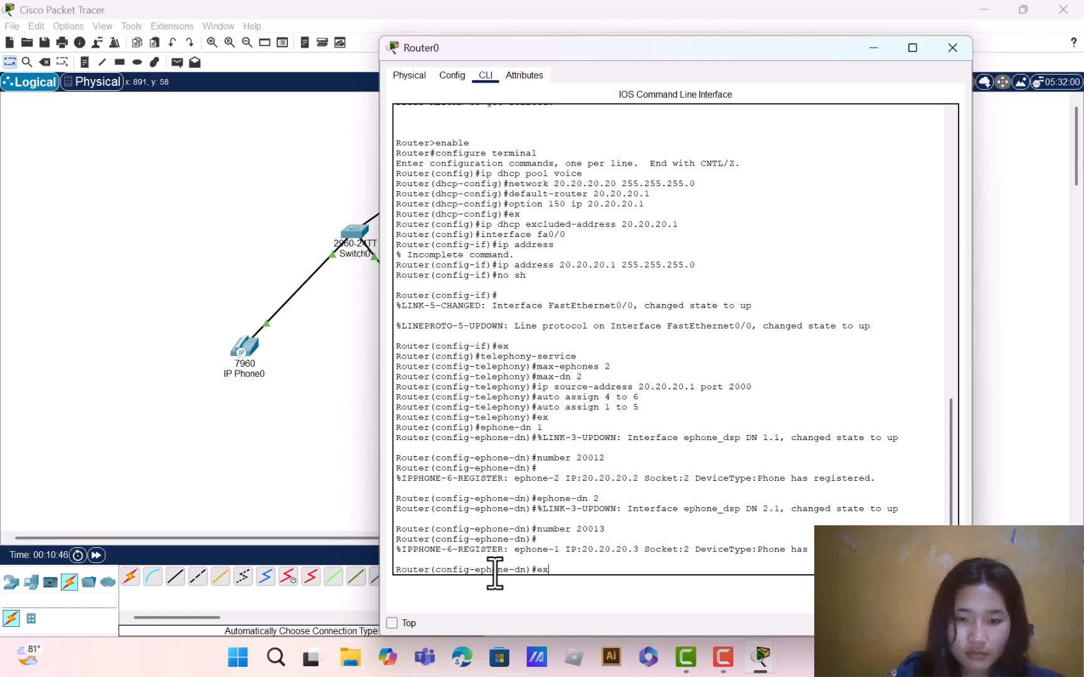
pyautogui.press('Return')
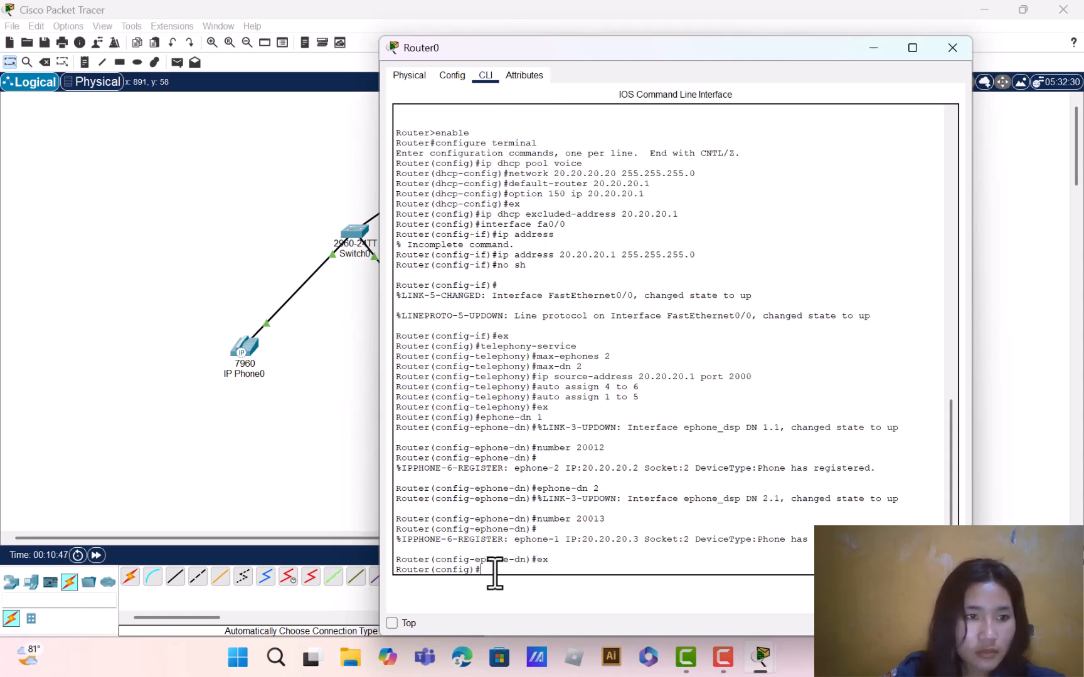
# Open the DHCP pool voice on Router0 and set its network to 10.10.10.10 255.255.255.0
pyautogui.write('ip dhcp')
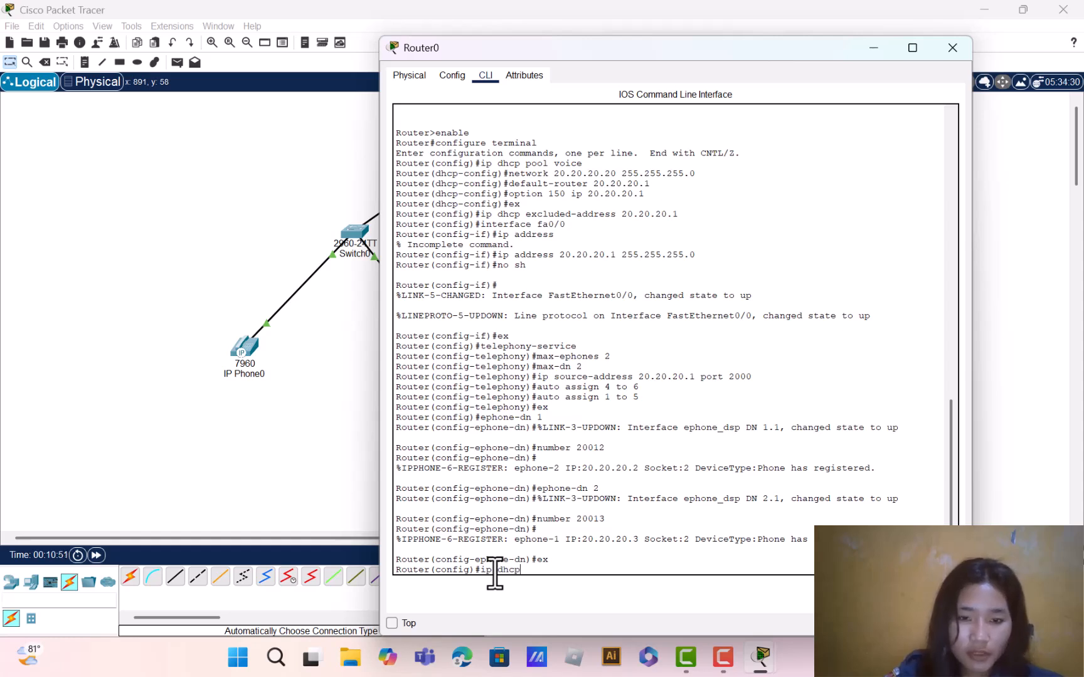
pyautogui.write(' poo')
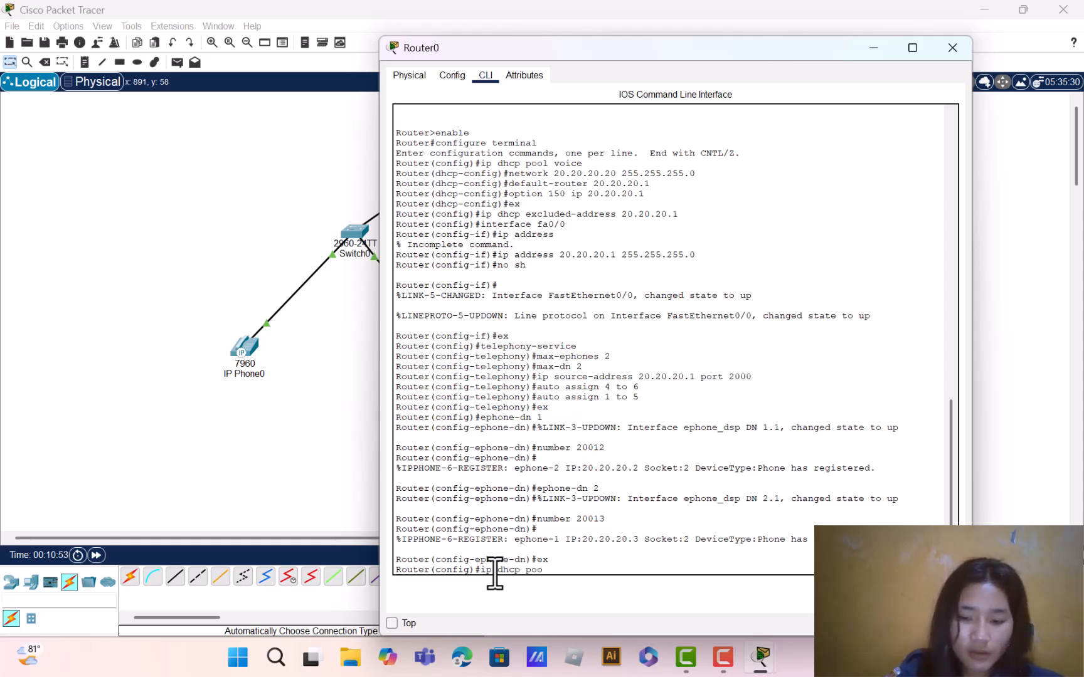
pyautogui.write('l voice')
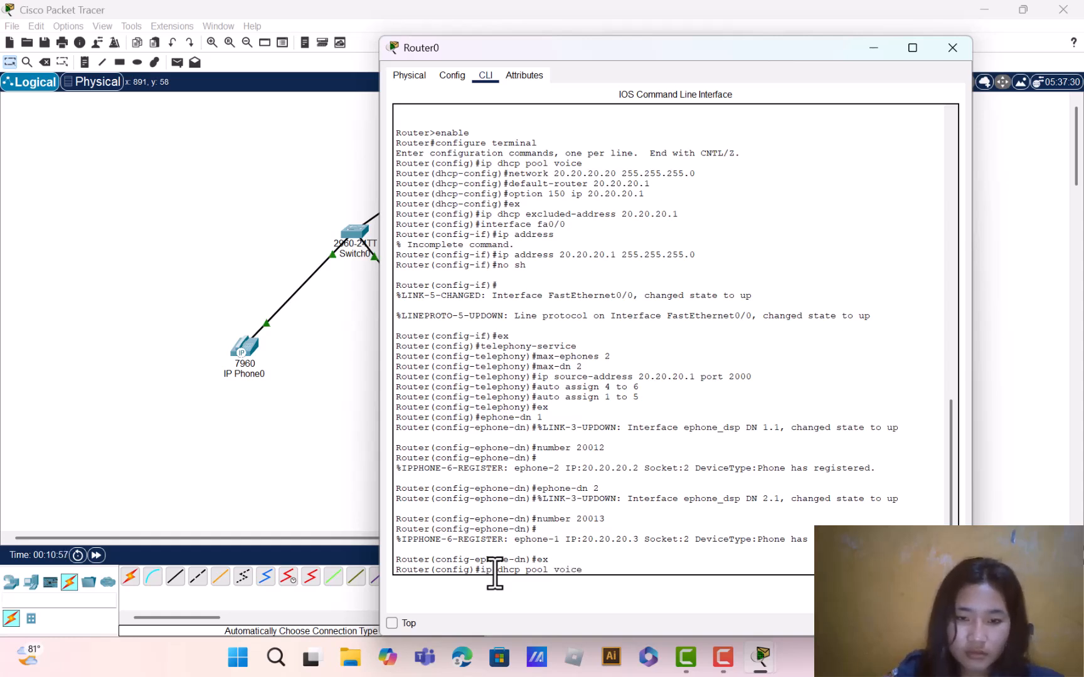
pyautogui.press('Return')
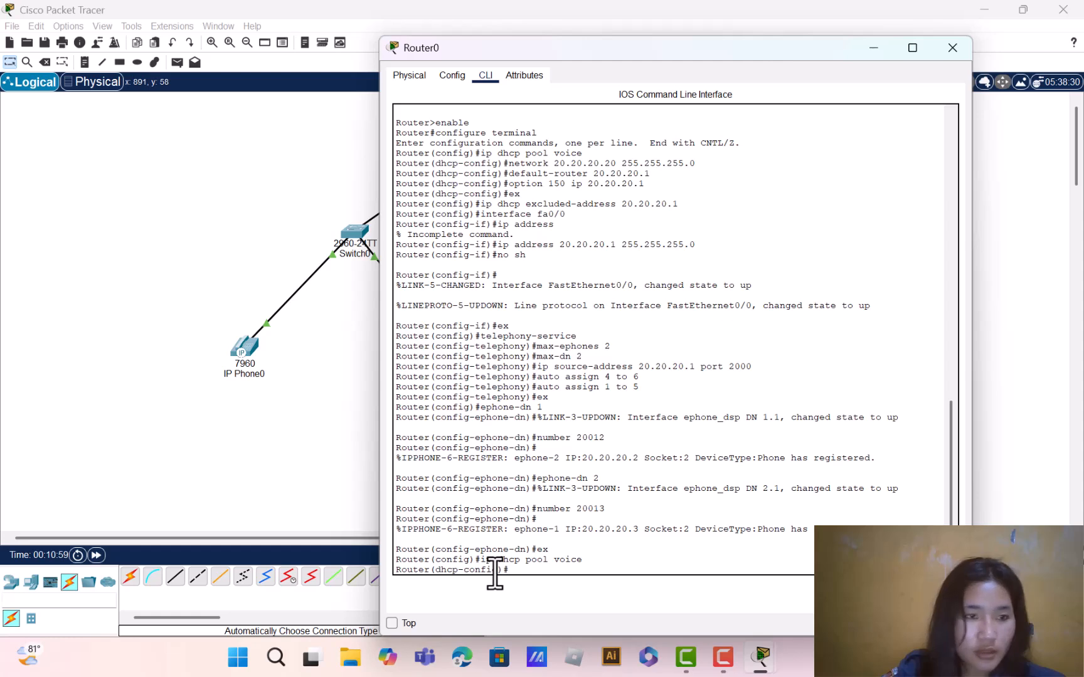
pyautogui.write('network')
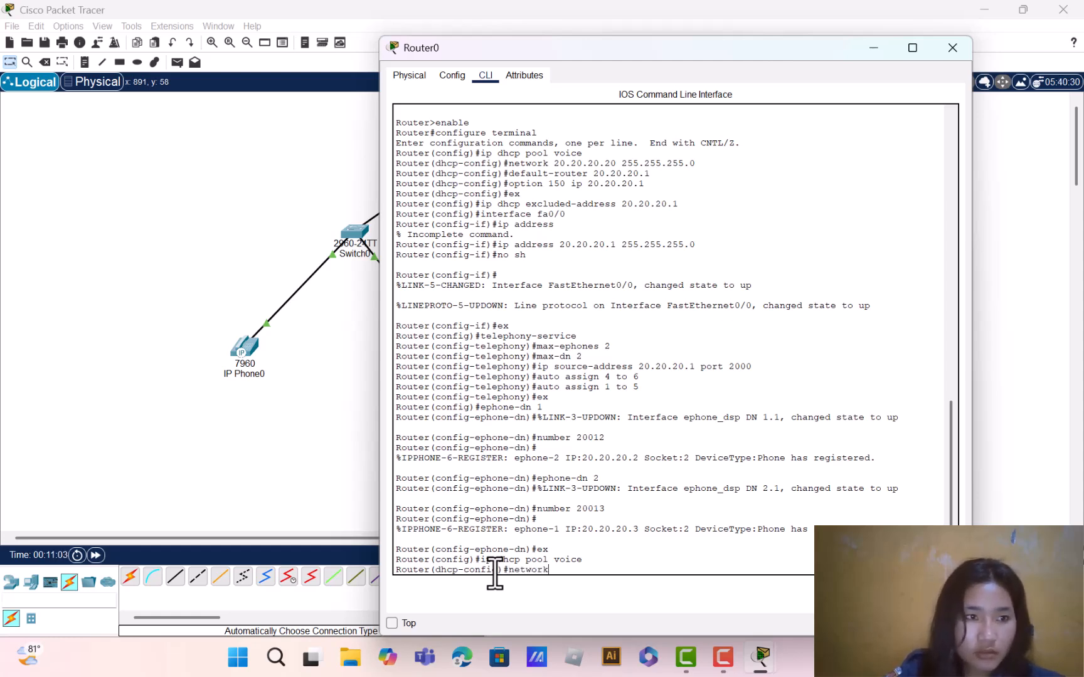
pyautogui.write(' 1')
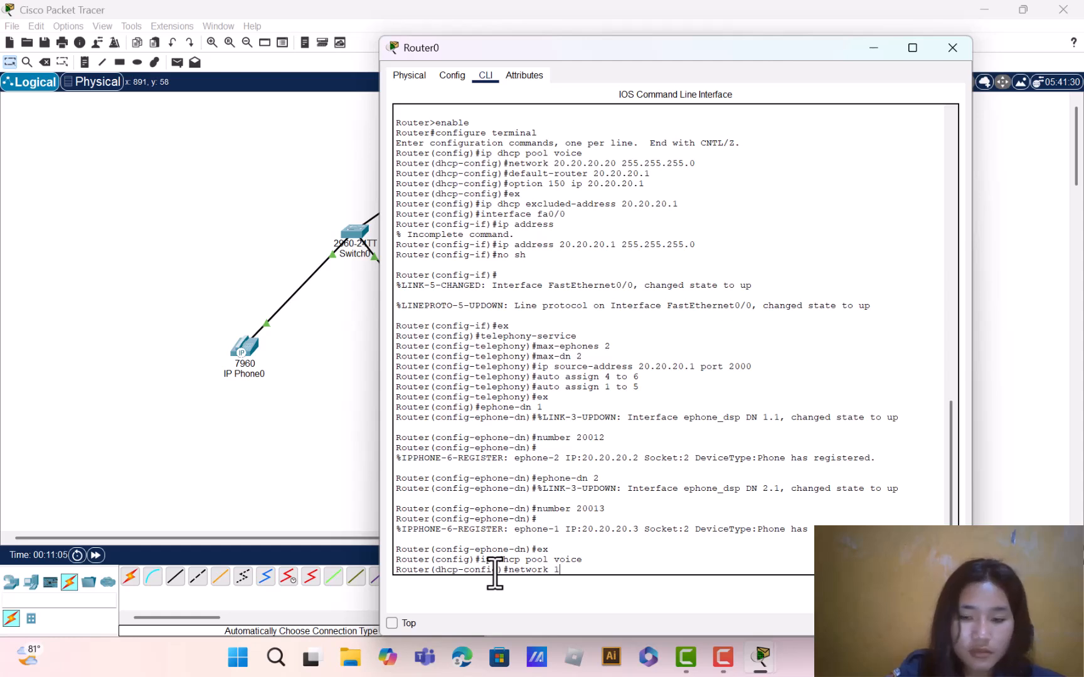
pyautogui.write('0.10.10.10 255.255.255.0')
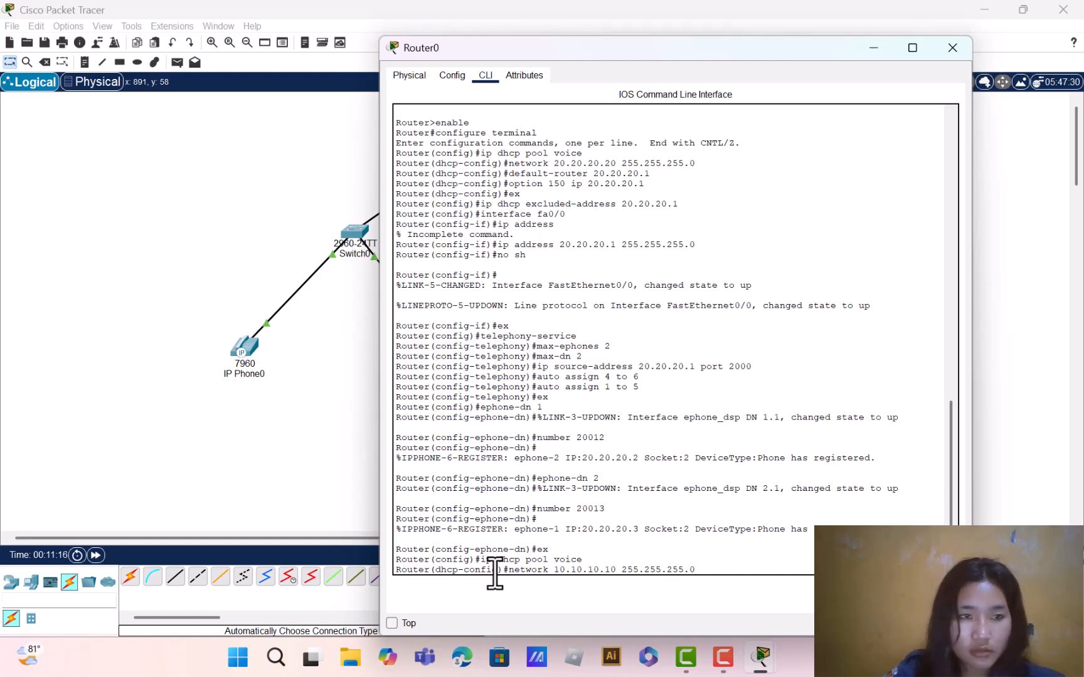
pyautogui.press('Return')
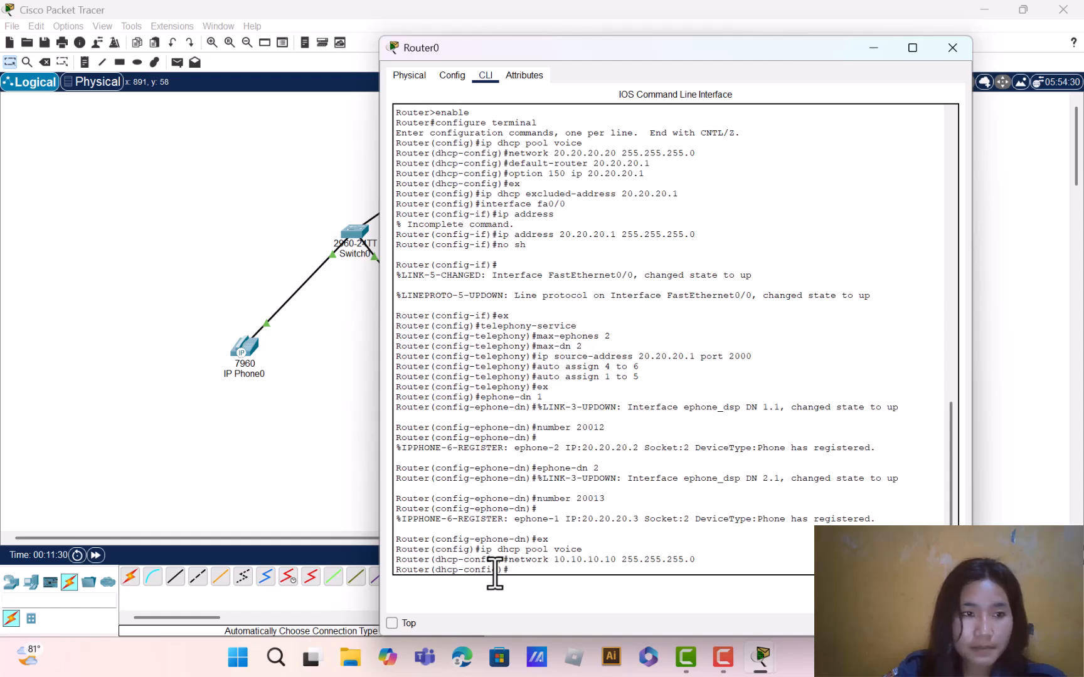
# Set the voice DHCP pool's default router to 10.10.10.1
pyautogui.write('default-router')
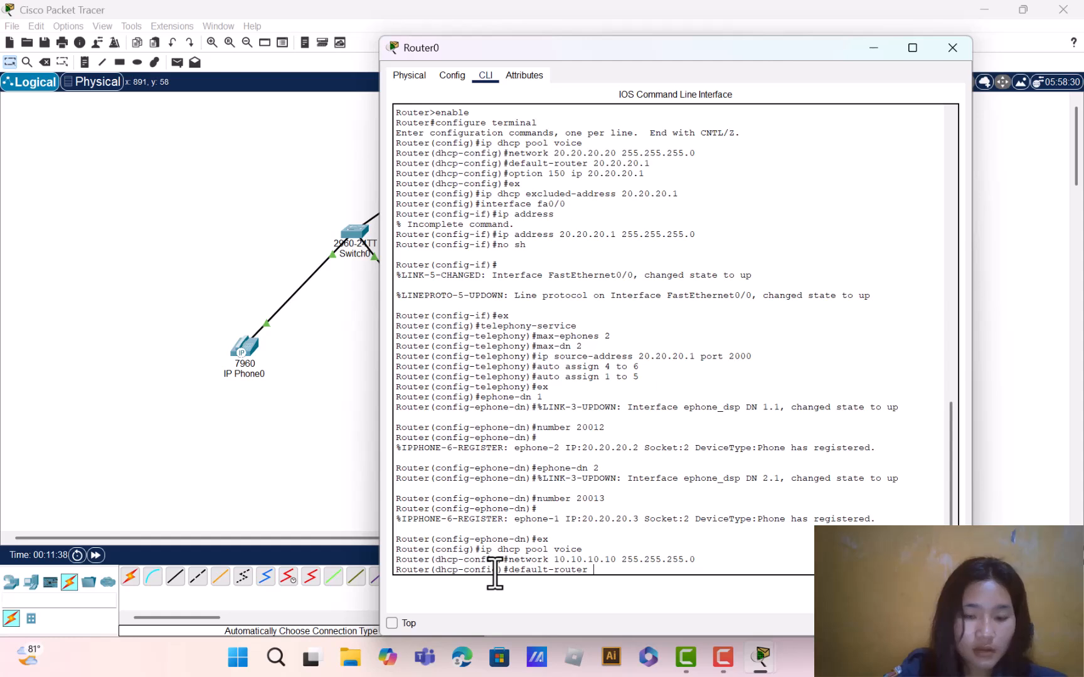
pyautogui.write(' 10.10.')
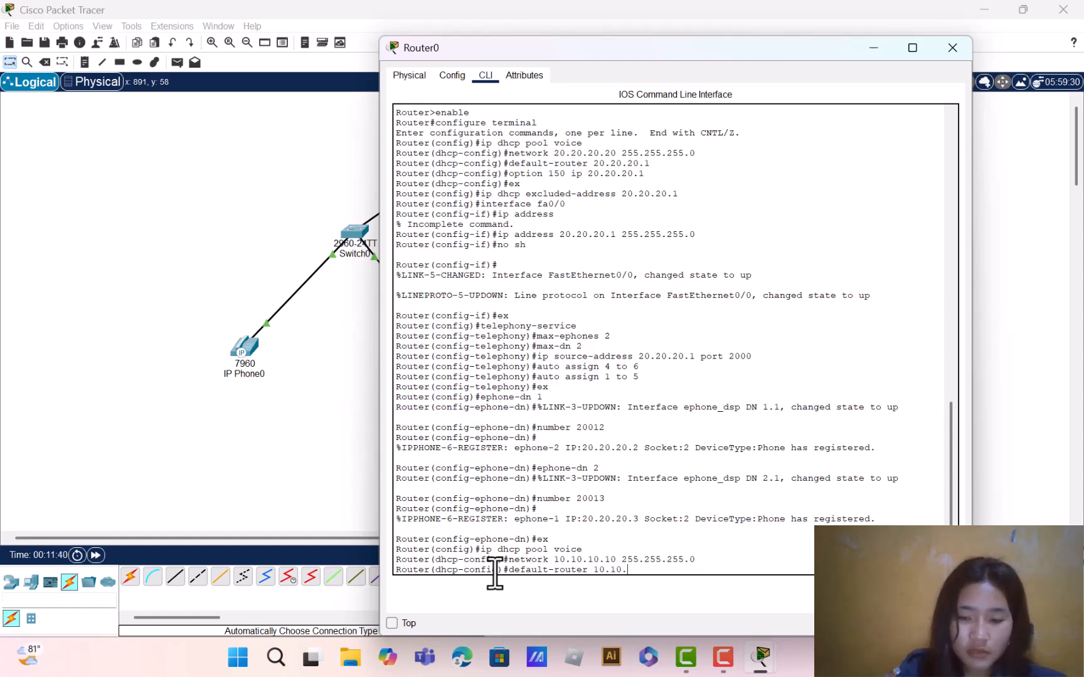
pyautogui.write('10.1')
pyautogui.press('Return')
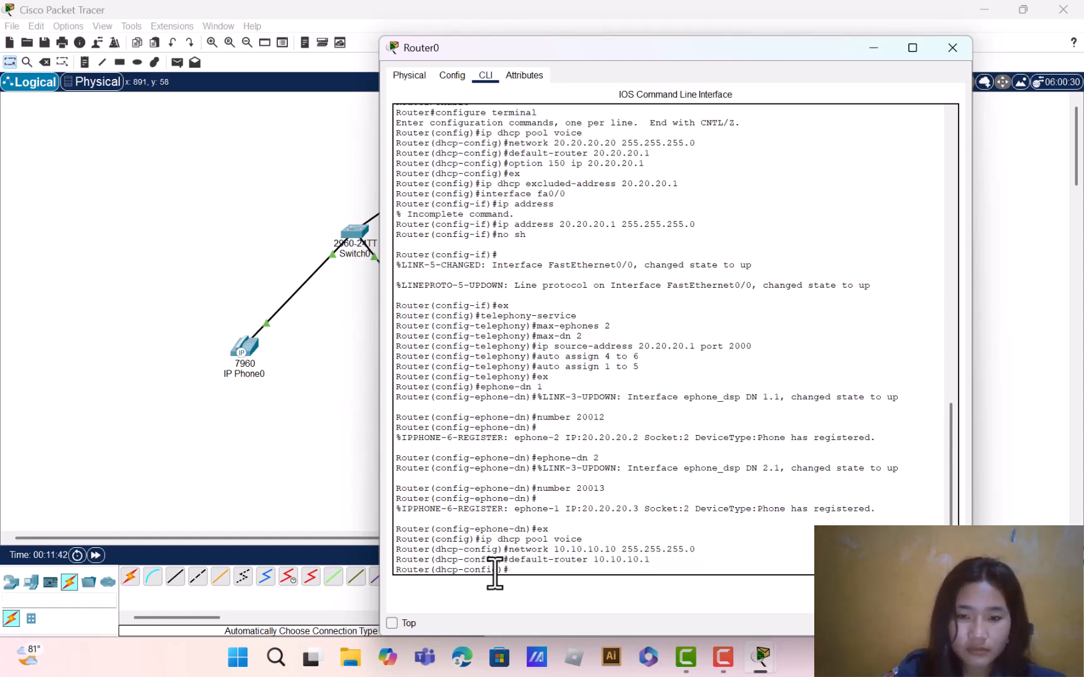
# Set option 150 to IP 10.10.10.1 in the voice DHCP pool and return to global configuration mode
pyautogui.write('option ')
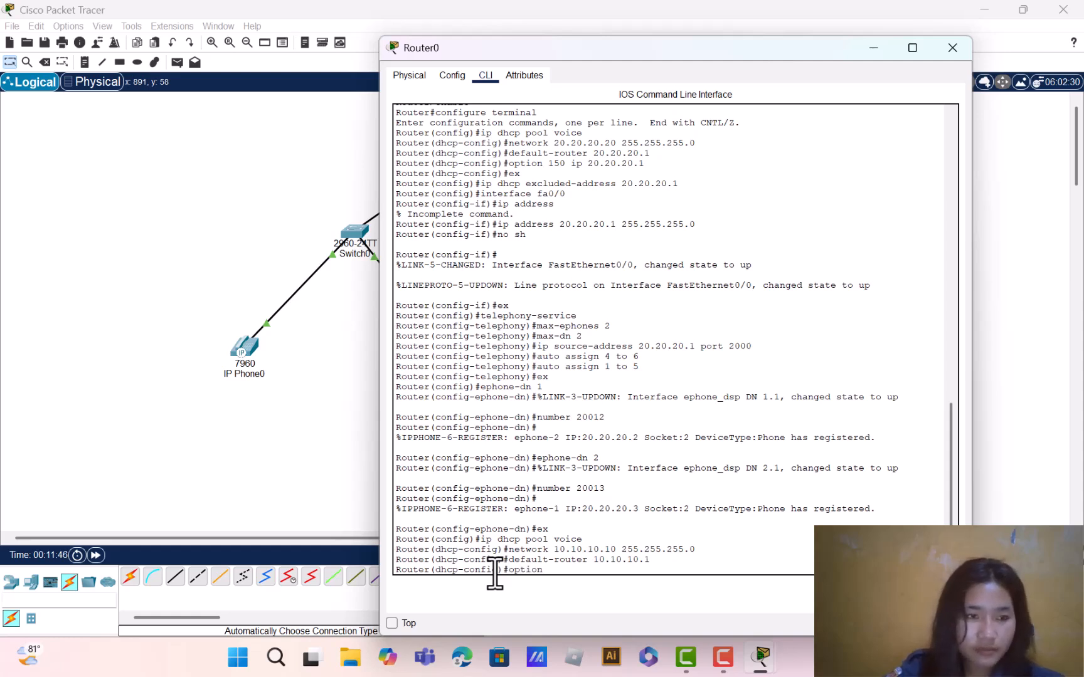
pyautogui.write('150')
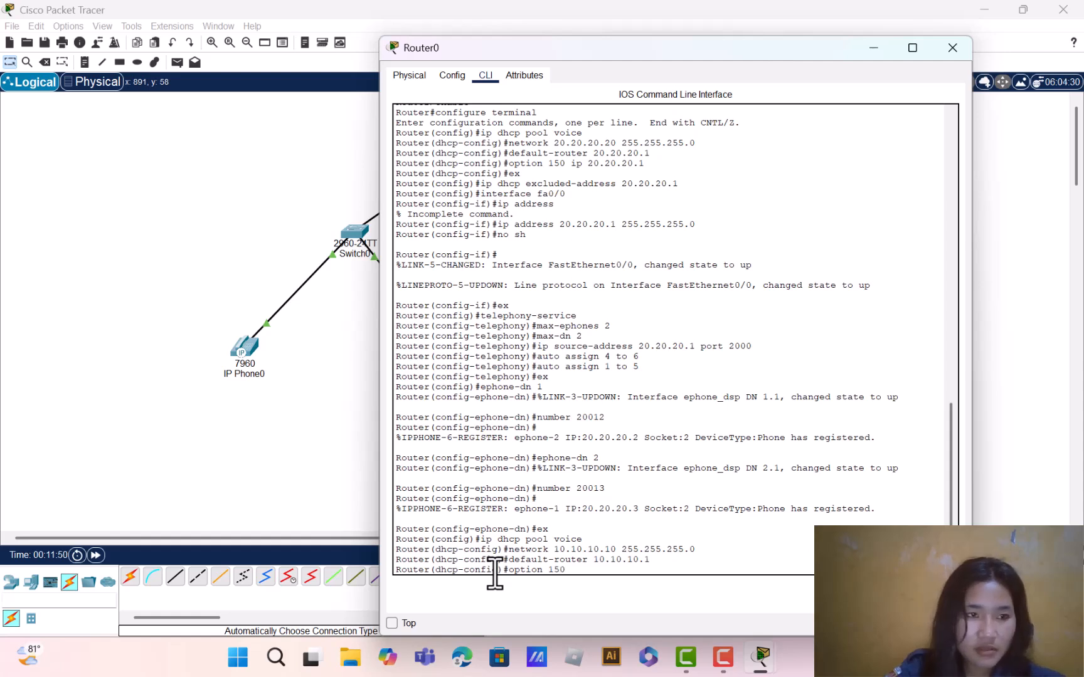
pyautogui.write(' ip 10.10.10.1')
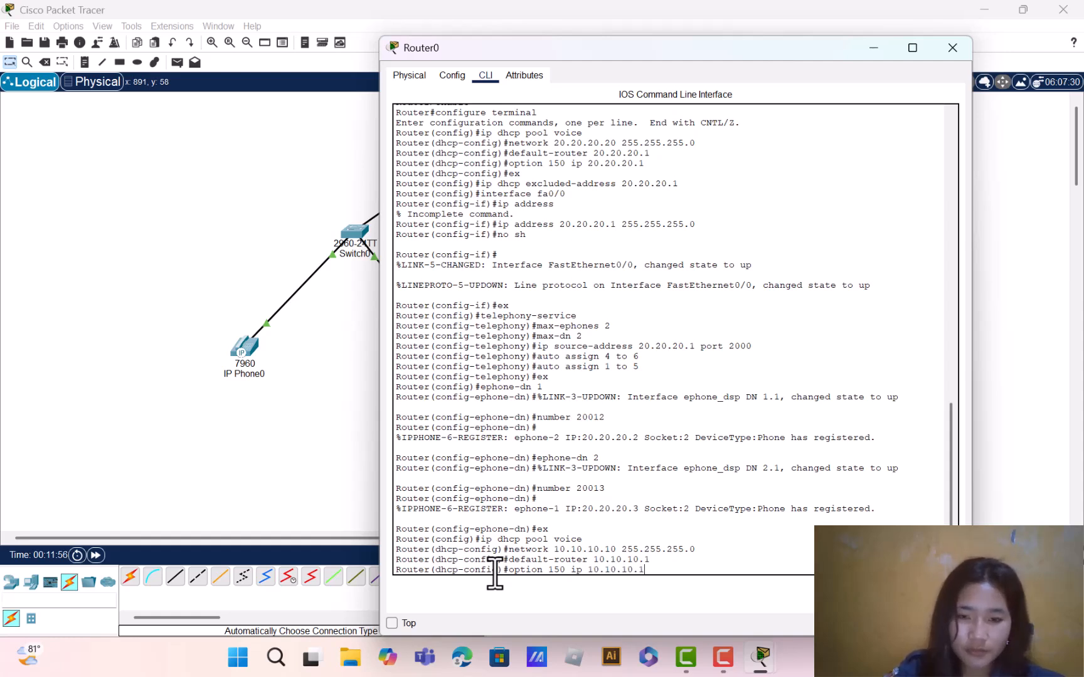
pyautogui.press('Return')
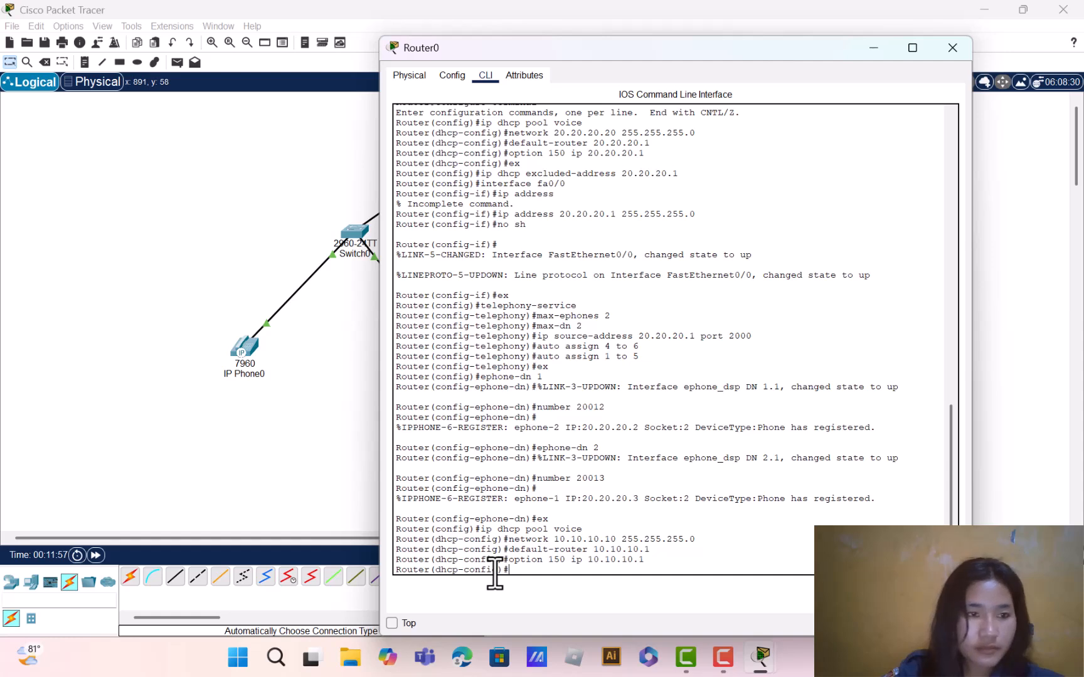
pyautogui.write('ex')
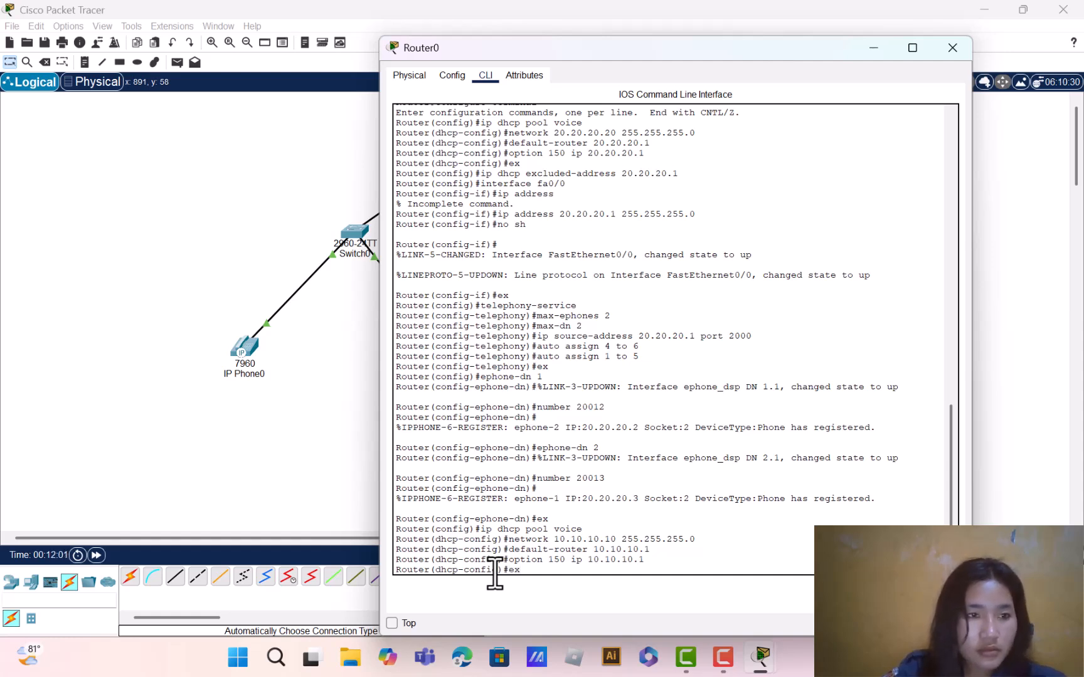
pyautogui.press('Return')
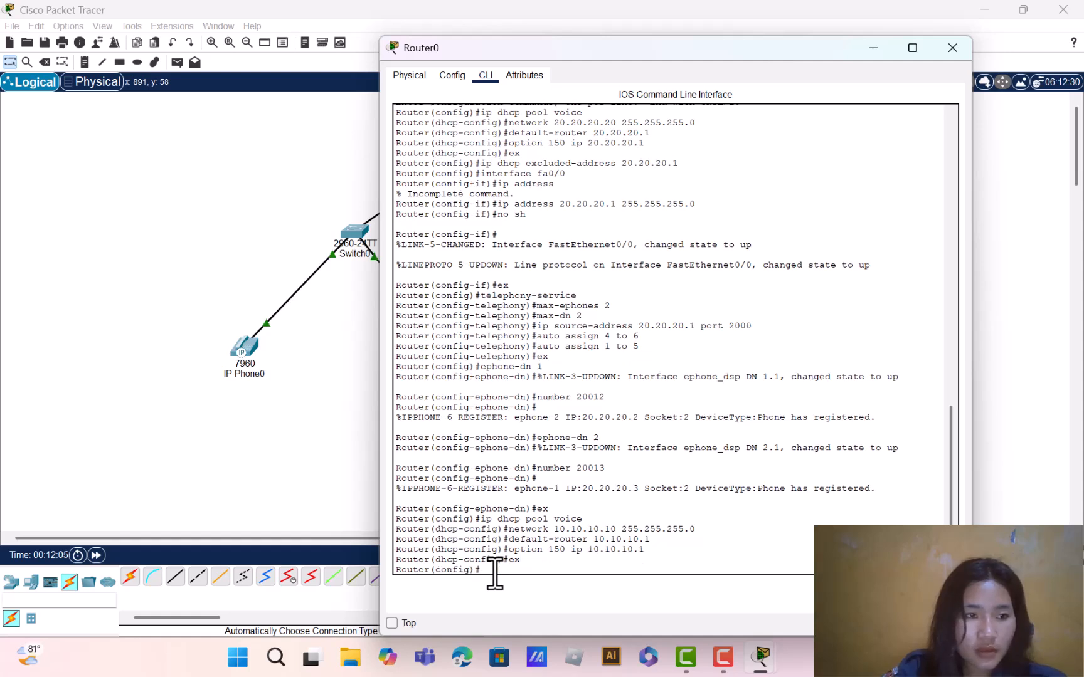
# Exclude the address 10.10.10.1 from DHCP assignment on Router0
pyautogui.write('ip dhcp')
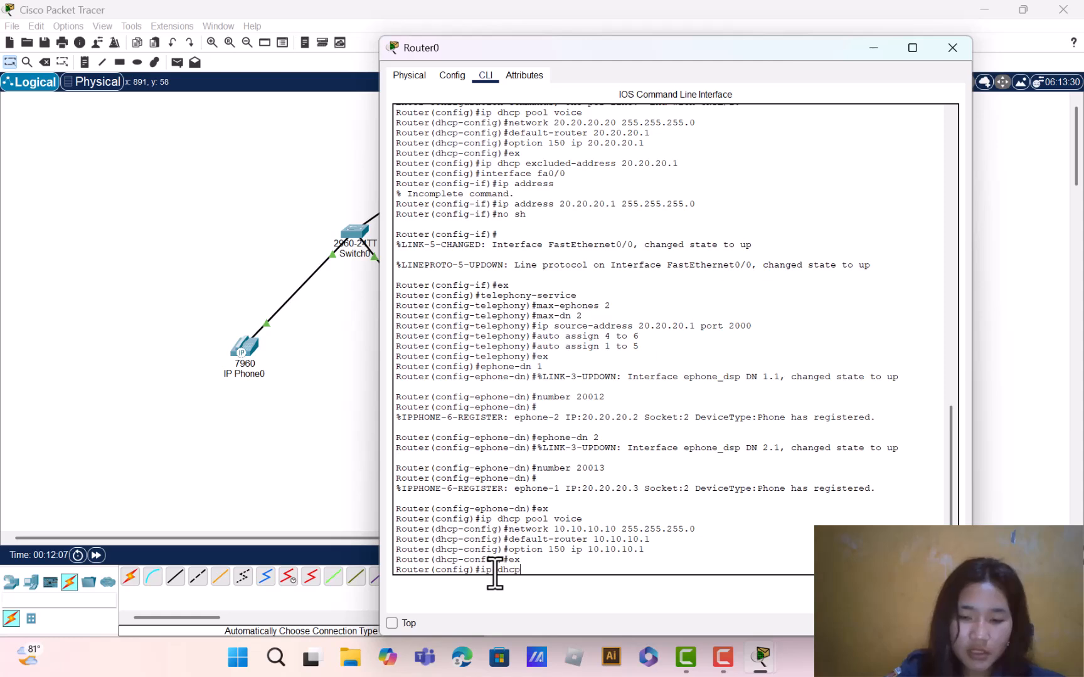
pyautogui.write(' ex')
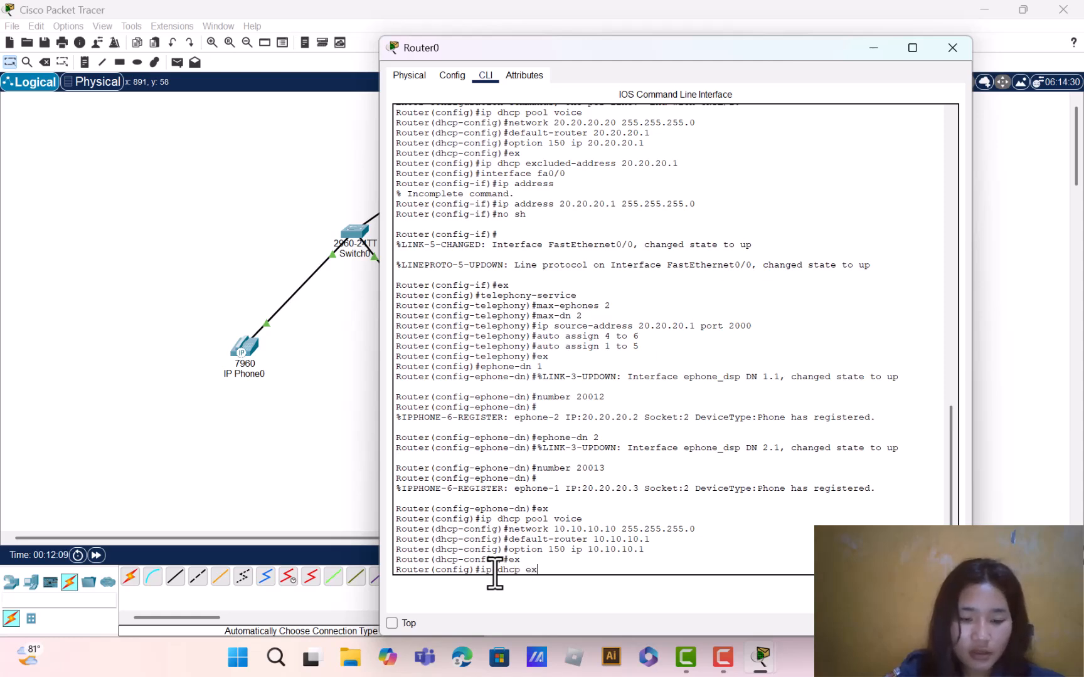
pyautogui.write('cluded')
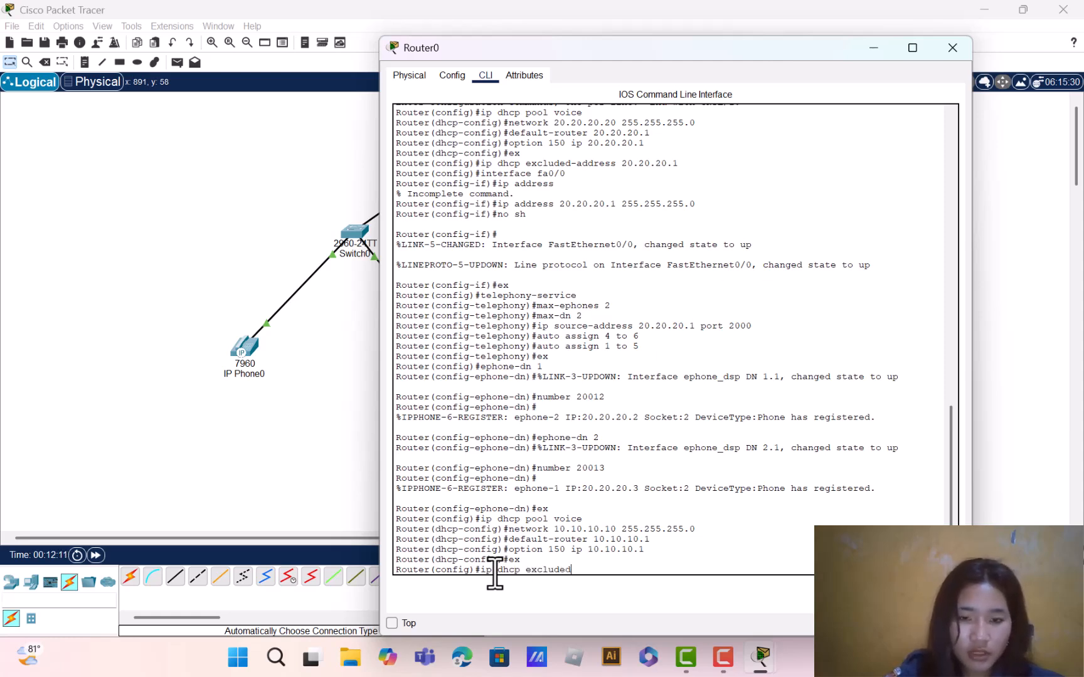
pyautogui.write('-address')
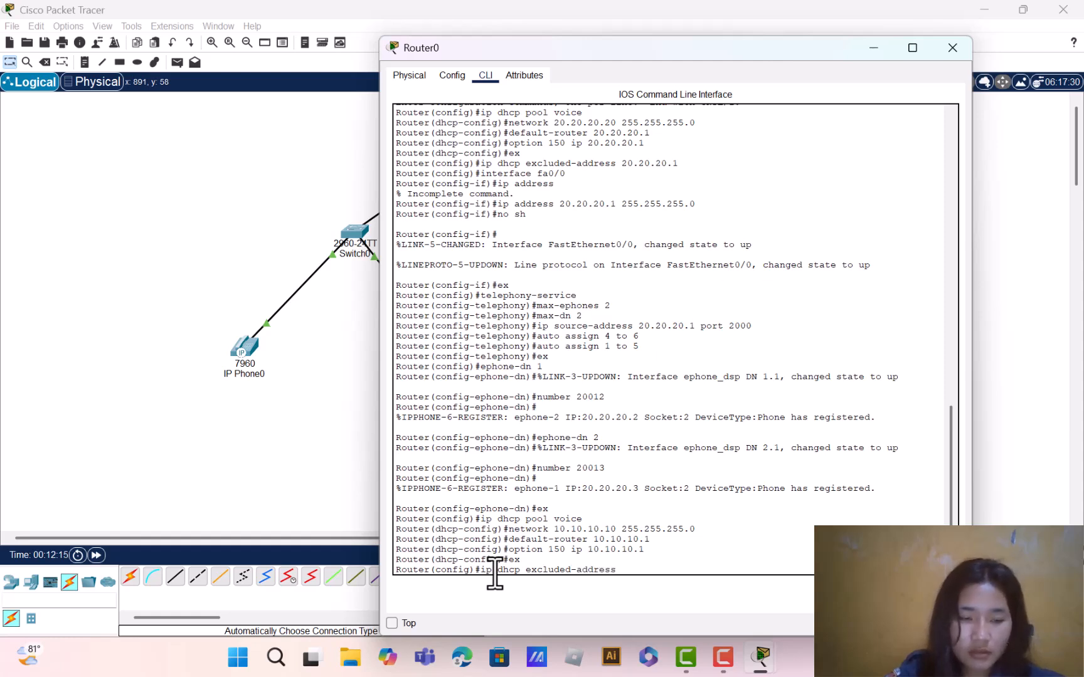
pyautogui.write(' 10.1')
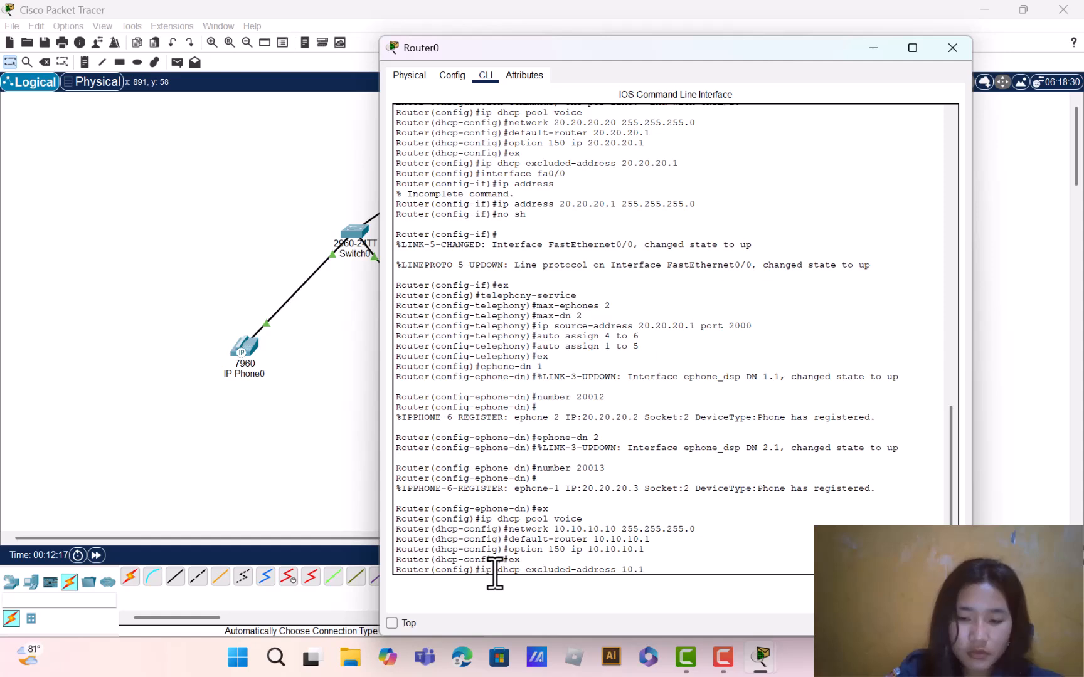
pyautogui.write('0.10.1')
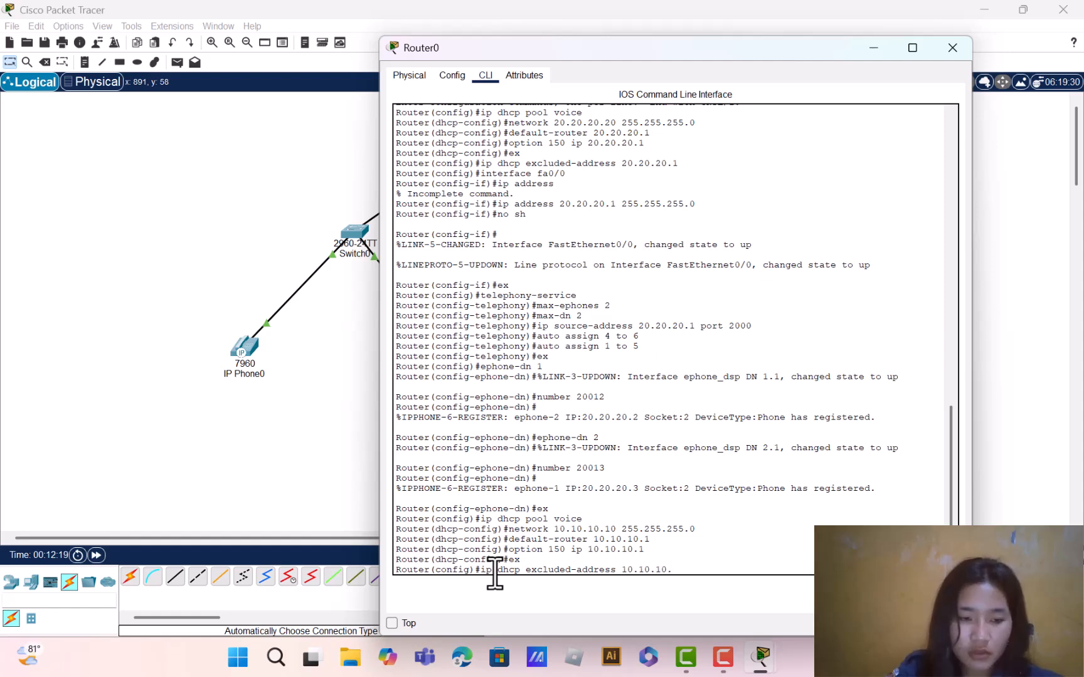
pyautogui.press('Return')
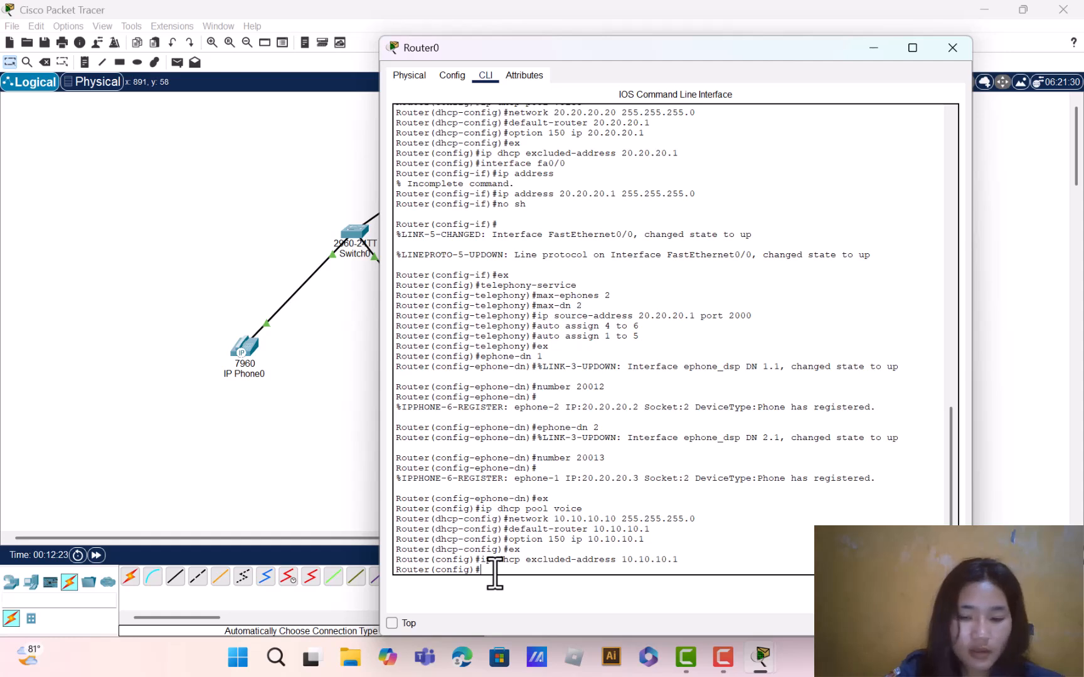
# Assign IP address 10.10.10.1 with mask 255.255.255.0 to Router0's interface fa0/1
pyautogui.write('inter')
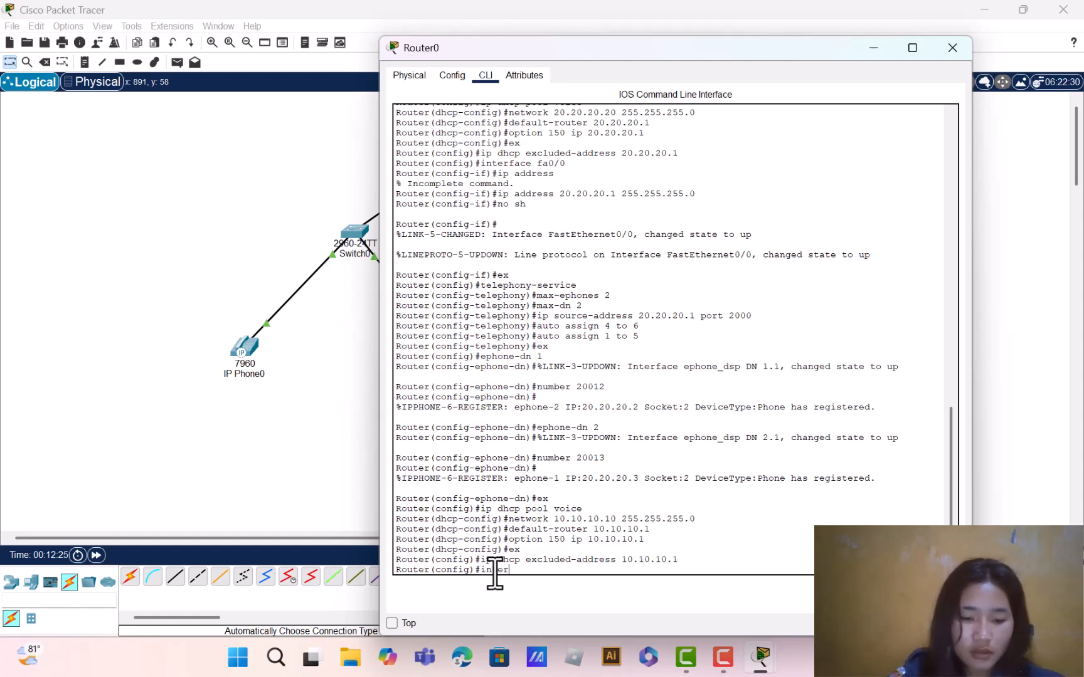
pyautogui.write('face')
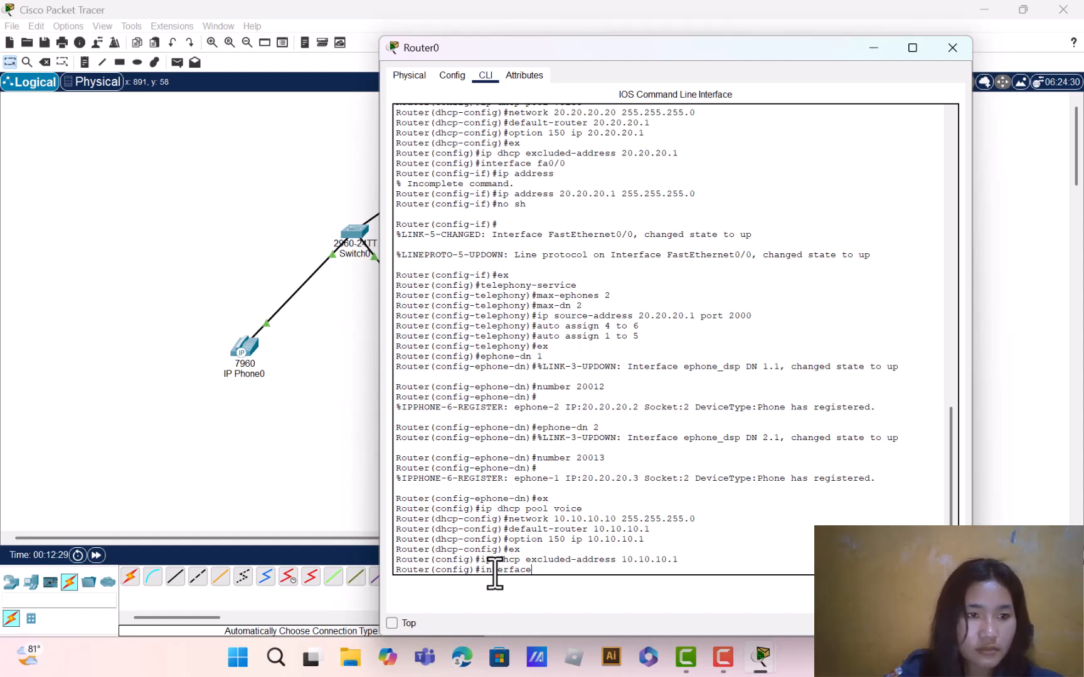
pyautogui.write(' fa0/1')
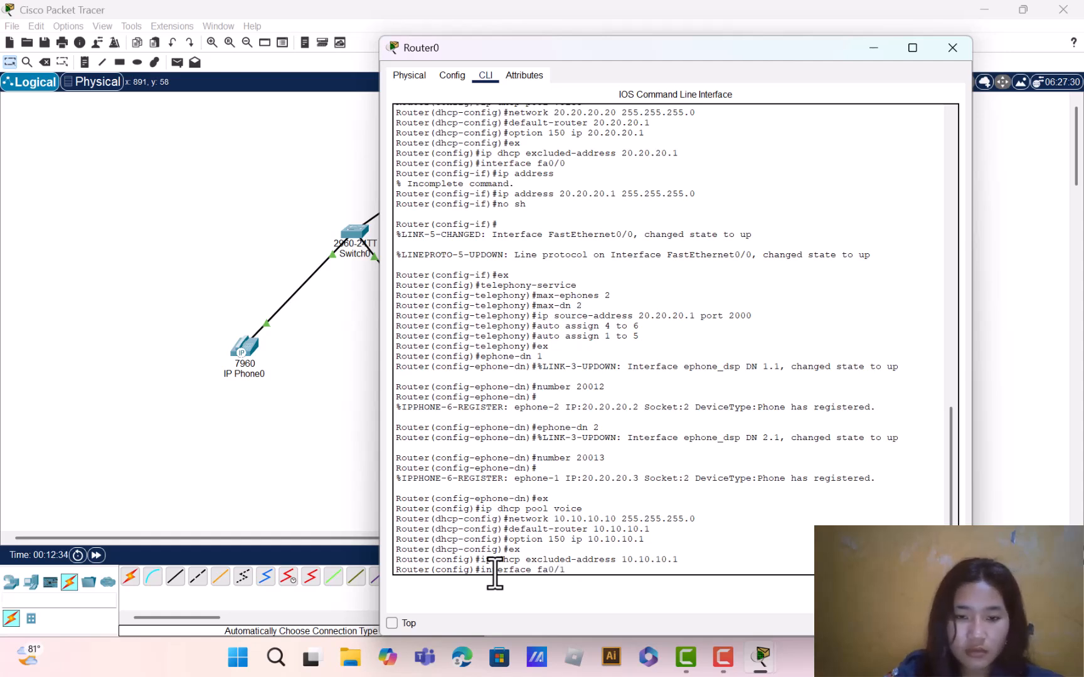
pyautogui.press('Return')
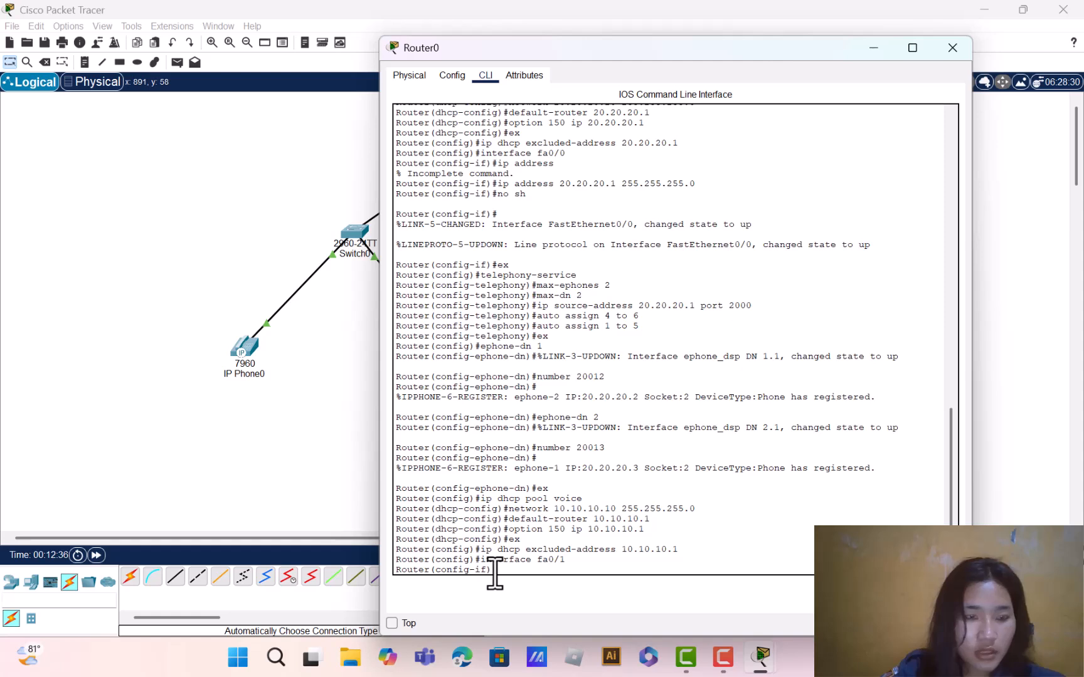
pyautogui.write('ip address 10.10.10.10.')
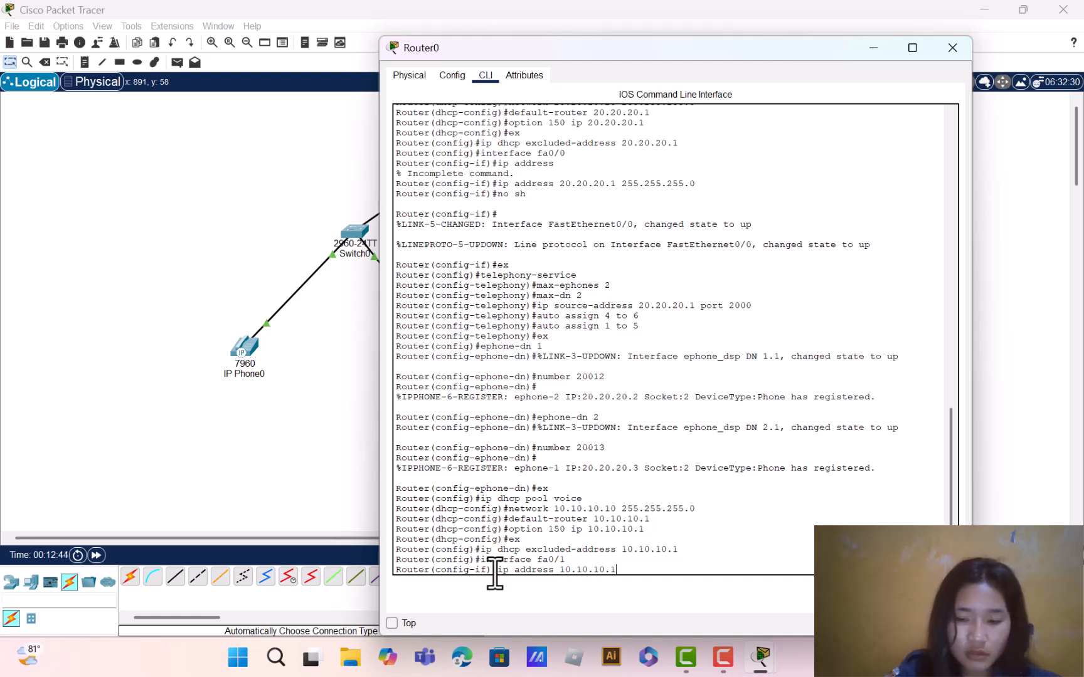
pyautogui.press('BackSpace')
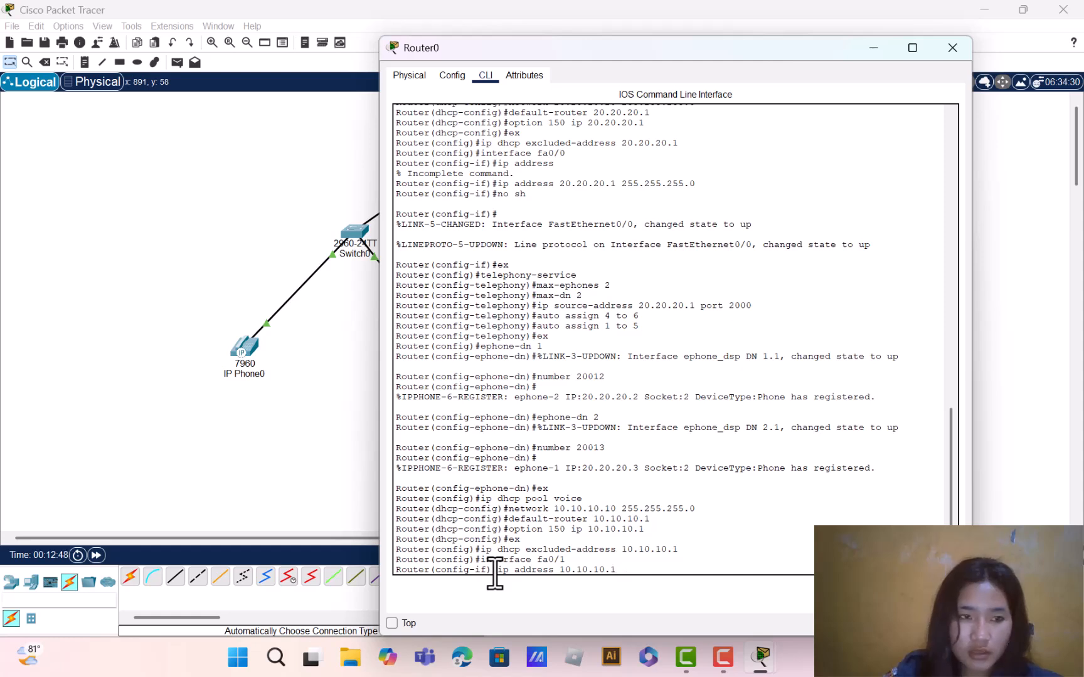
pyautogui.write('255')
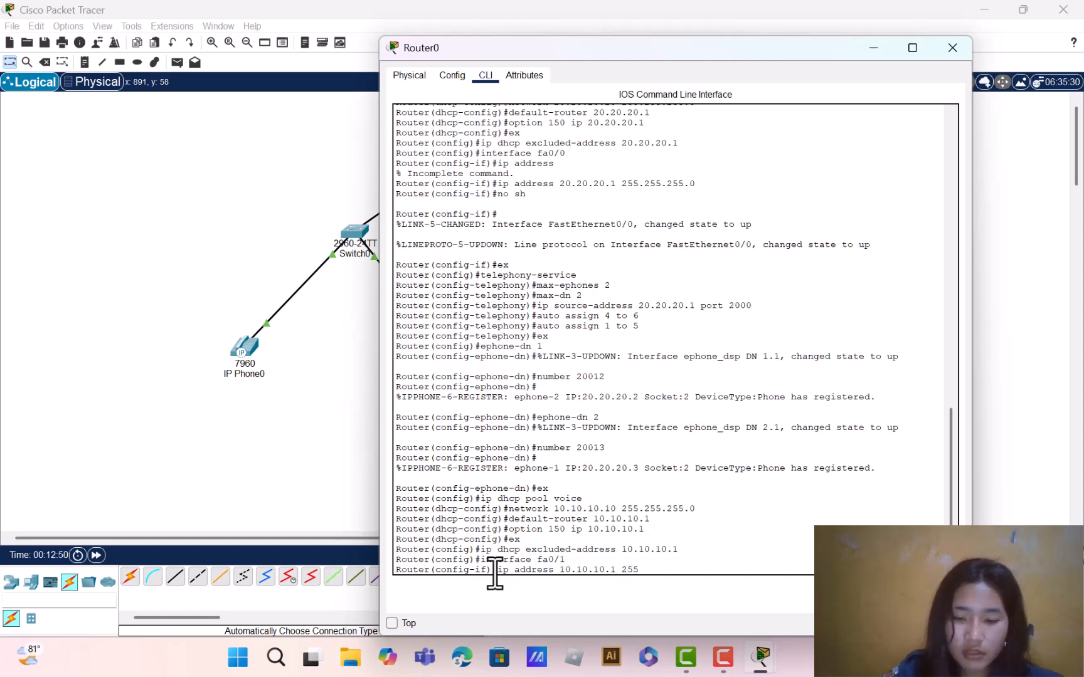
pyautogui.write('.255.255.2')
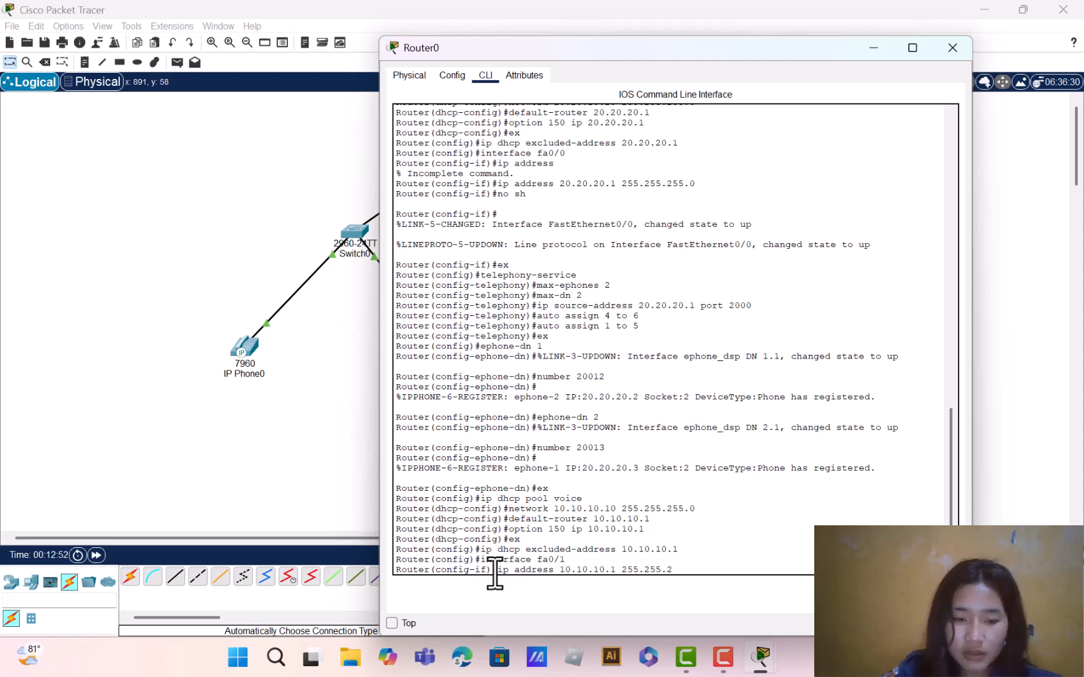
pyautogui.write('.0')
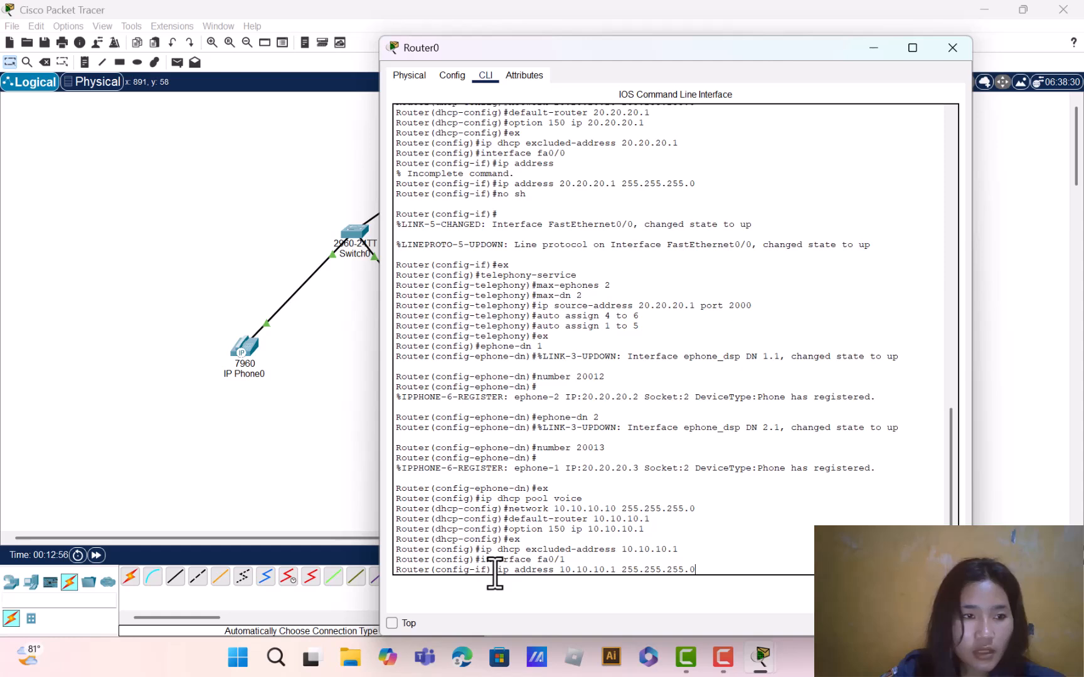
pyautogui.press('Return')
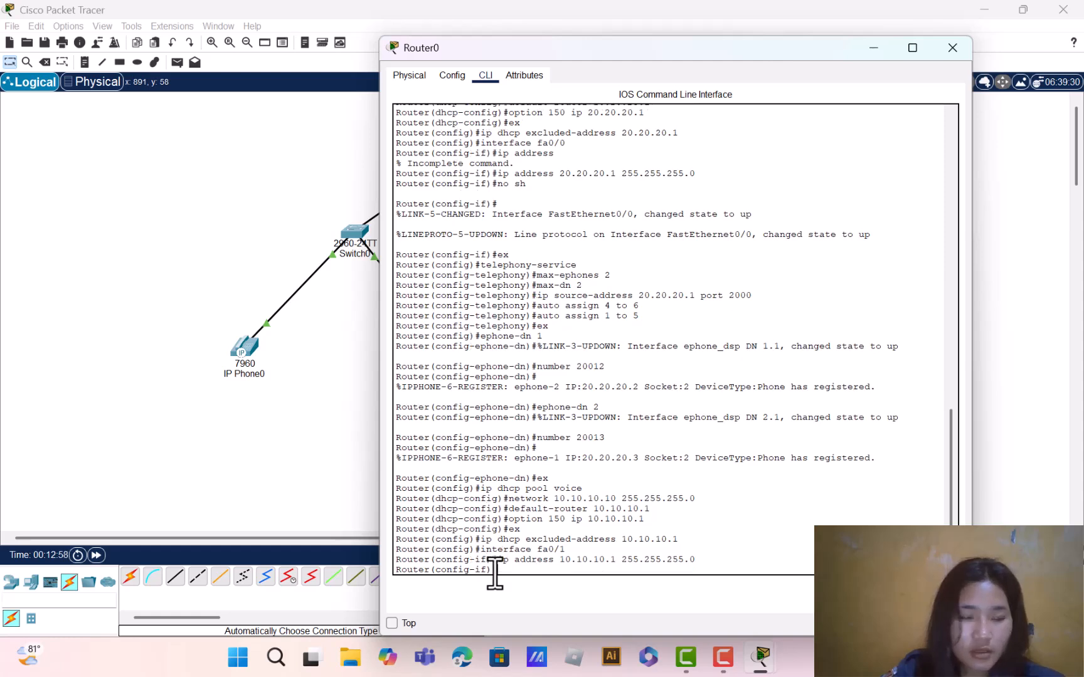
# Enable Router0's interface fa0/1 with the no shutdown command
pyautogui.write('no')
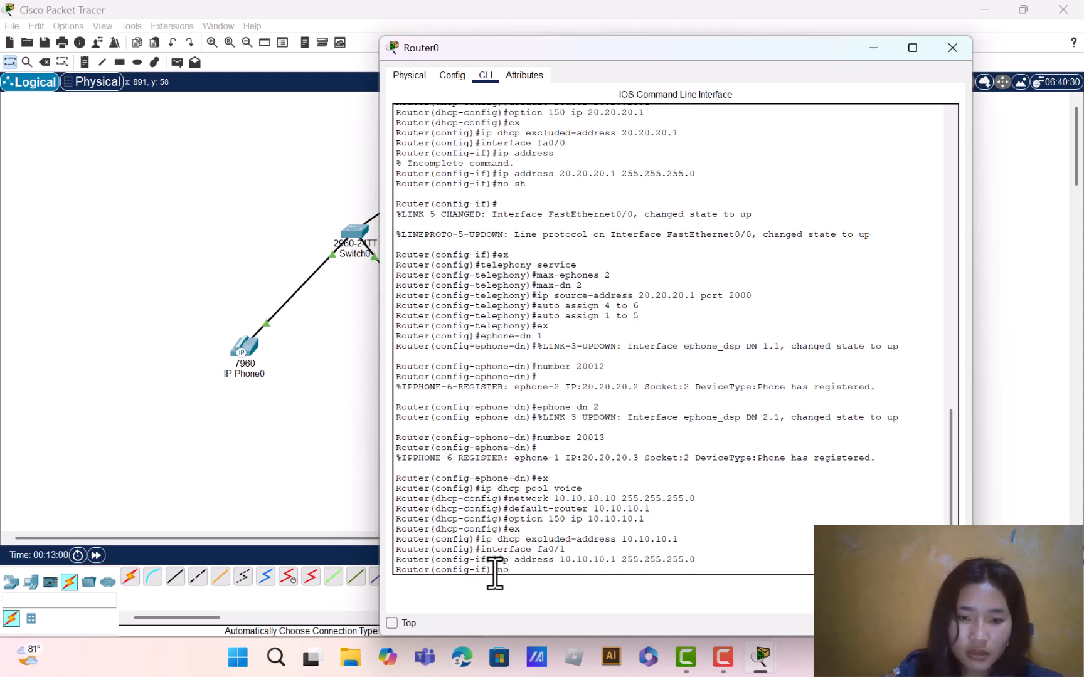
pyautogui.write(' sh')
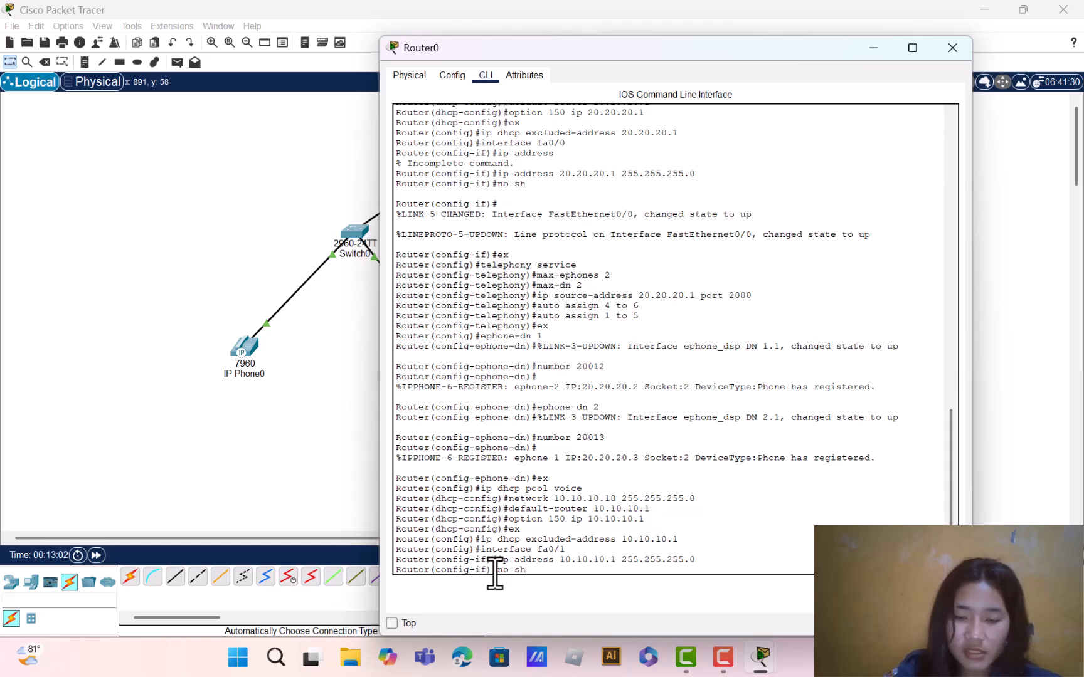
pyautogui.press('Return')
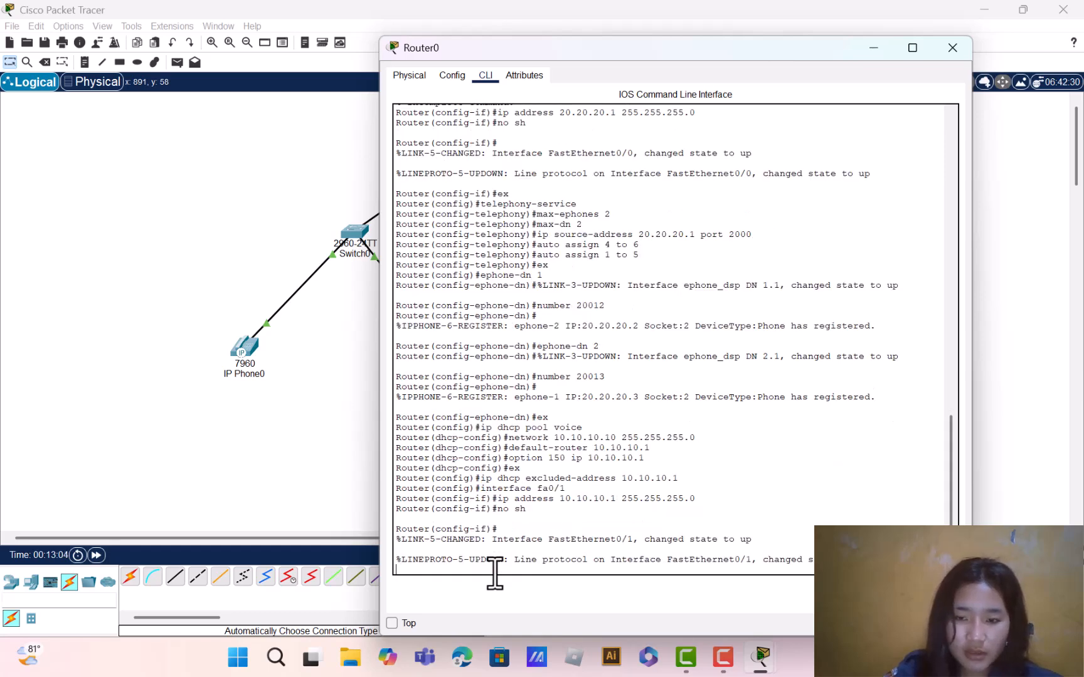
pyautogui.press('Return')
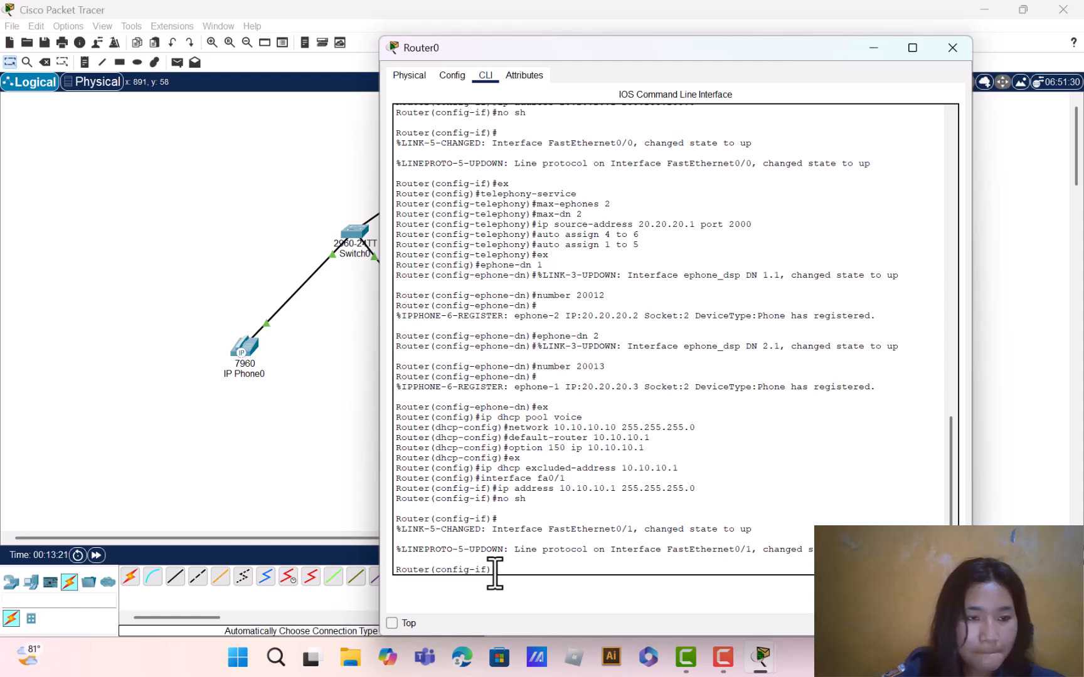
# Enter telephony-service configuration mode on Router0
pyautogui.write('telep')
pyautogui.write('ho')
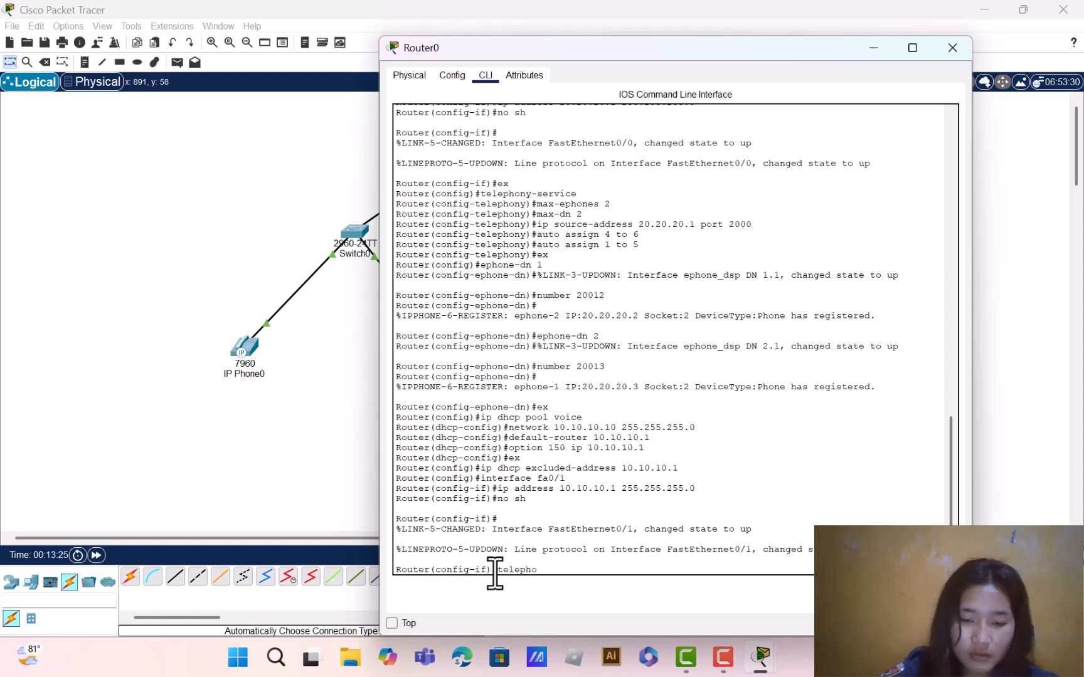
pyautogui.write('ny-service')
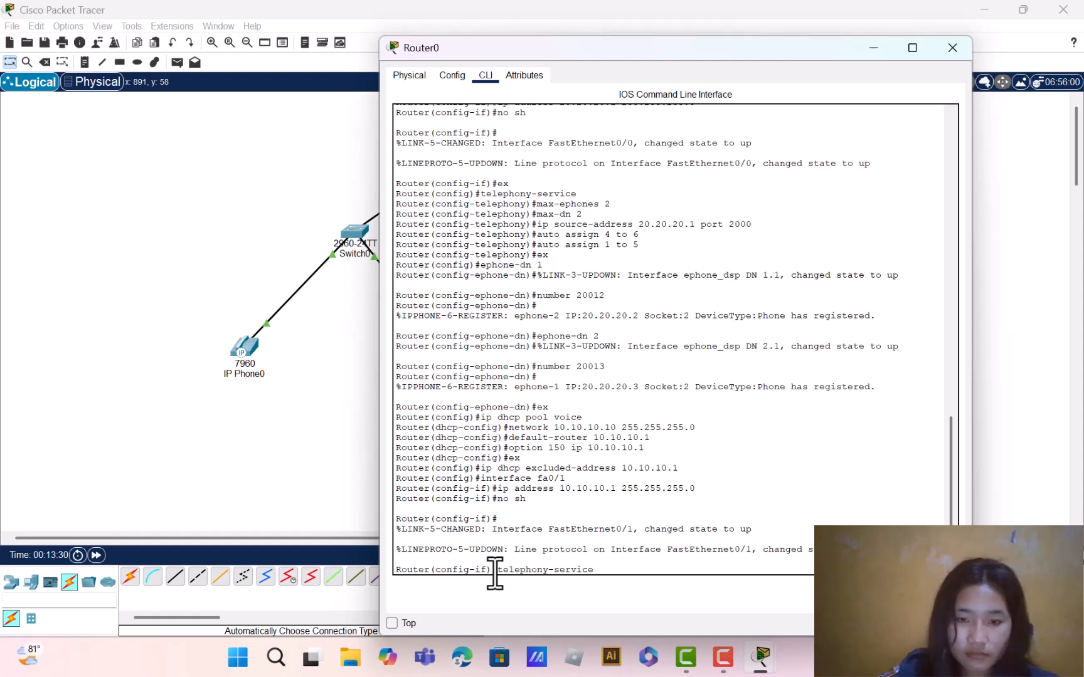
pyautogui.press('Return')
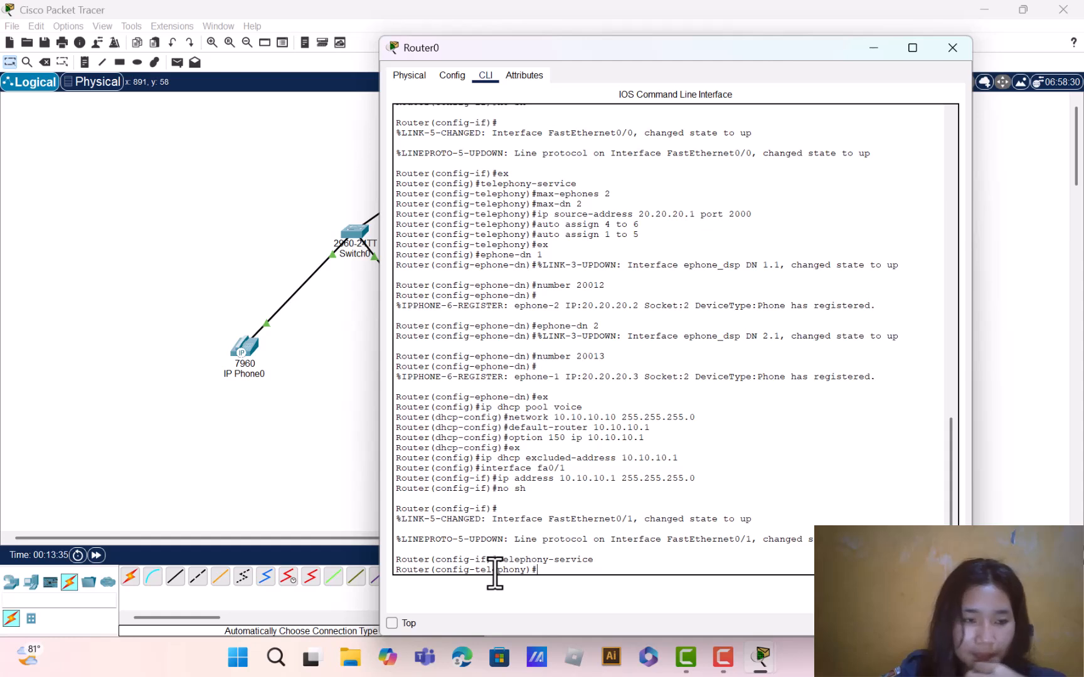
pyautogui.write('m')
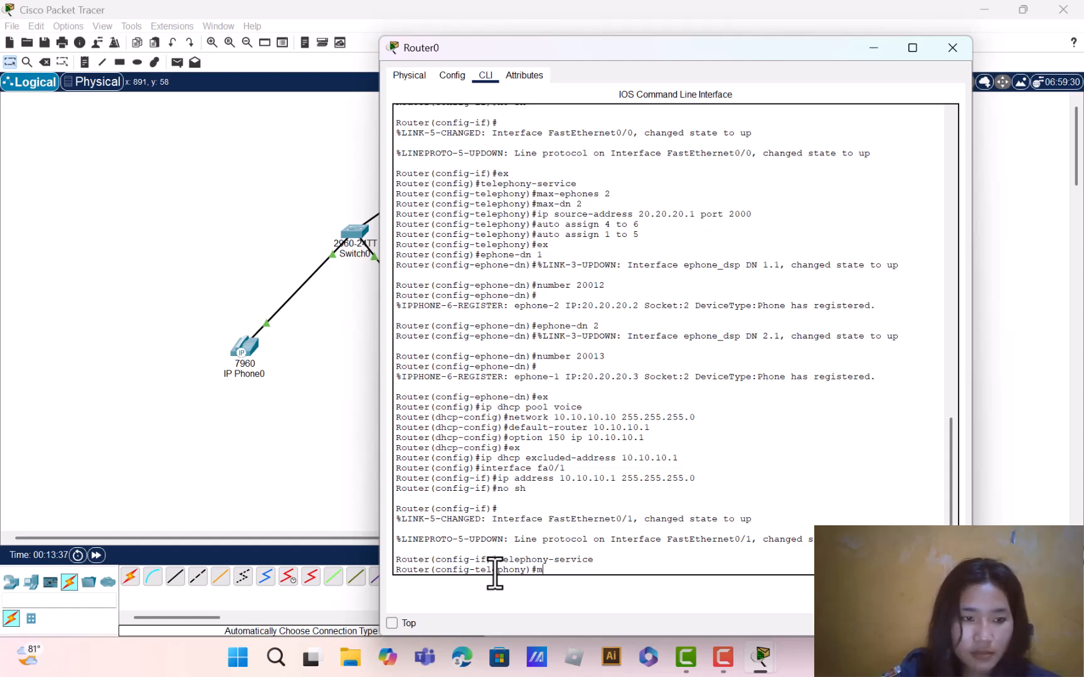
pyautogui.write('ax-epho')
pyautogui.write('n')
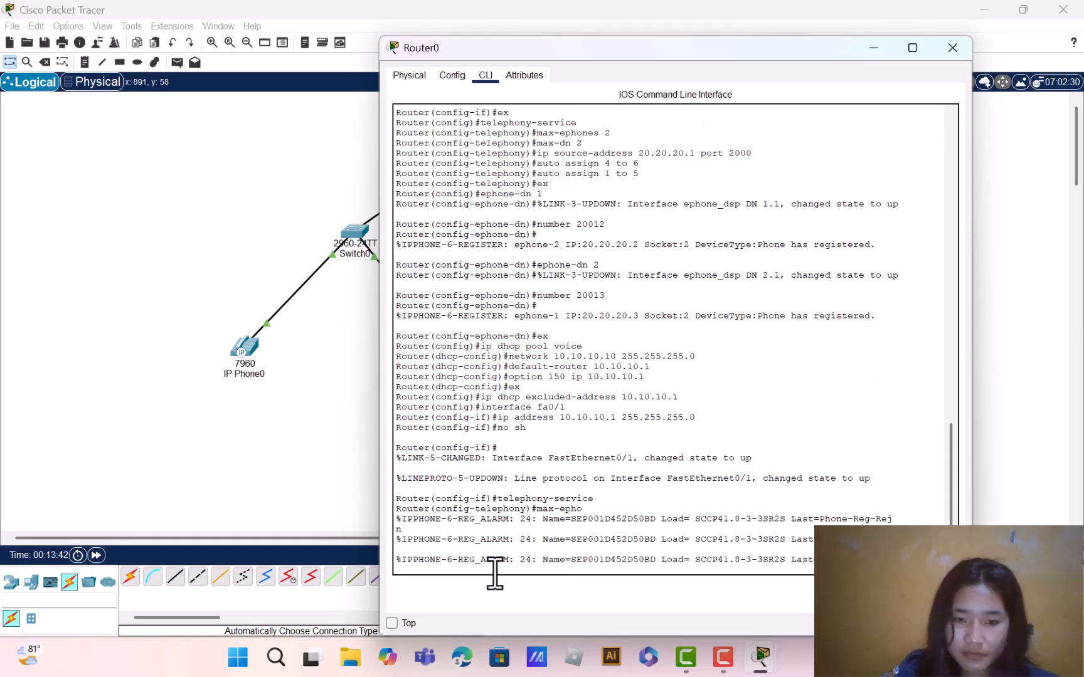
pyautogui.scroll(1, 494, 574)
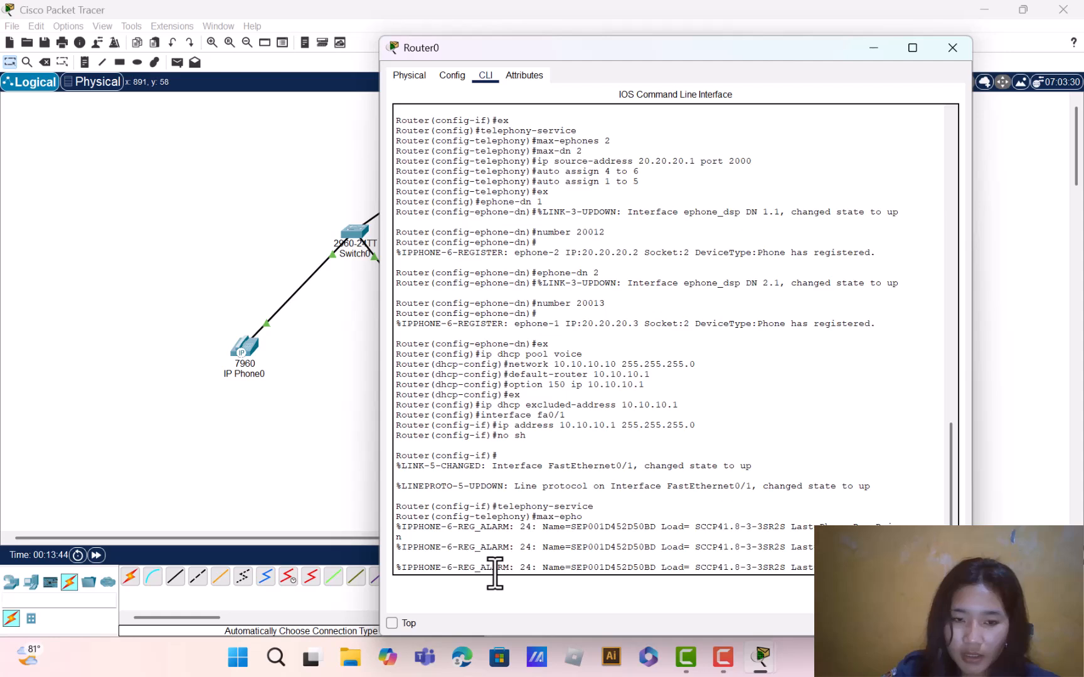
pyautogui.press('Return')
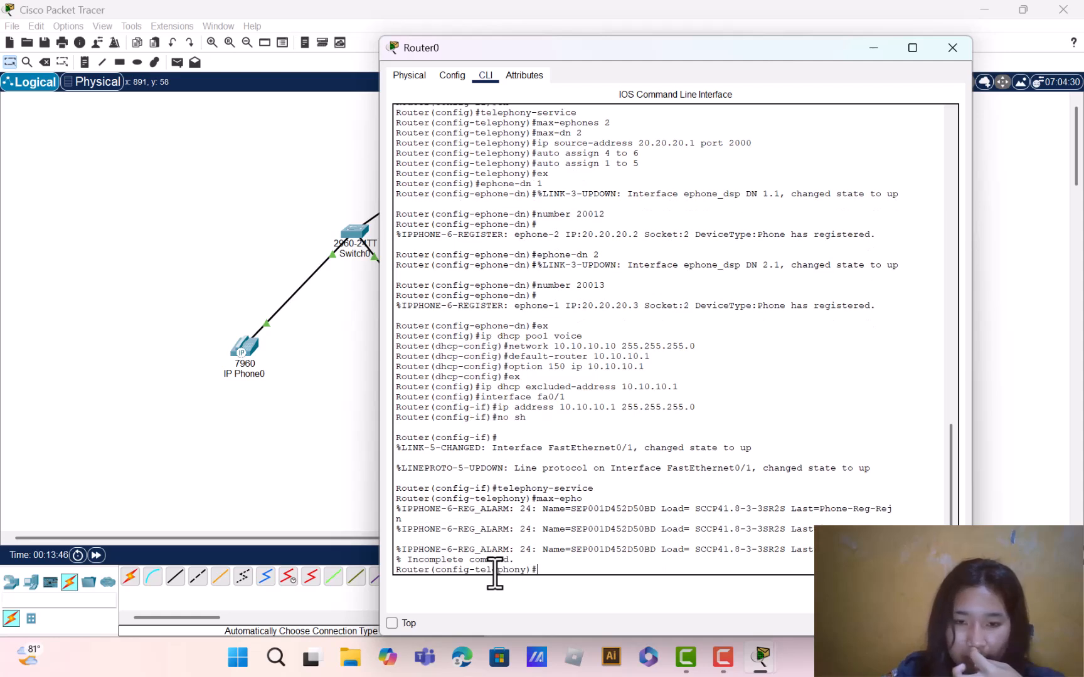
pyautogui.write('max')
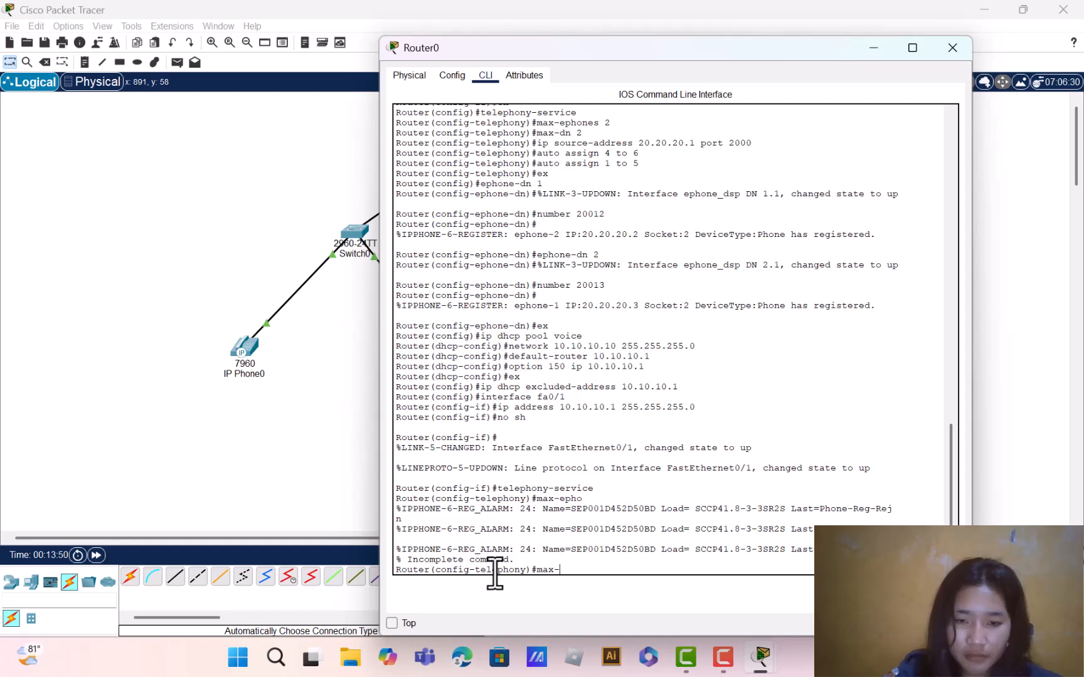
pyautogui.write('-')
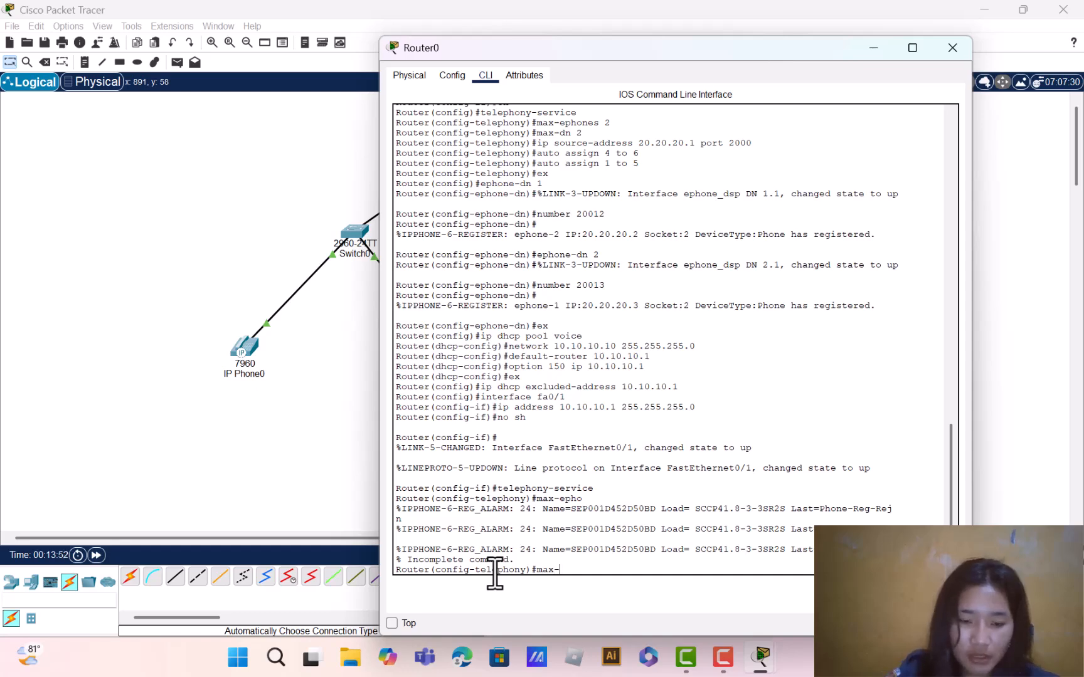
pyautogui.write('eph')
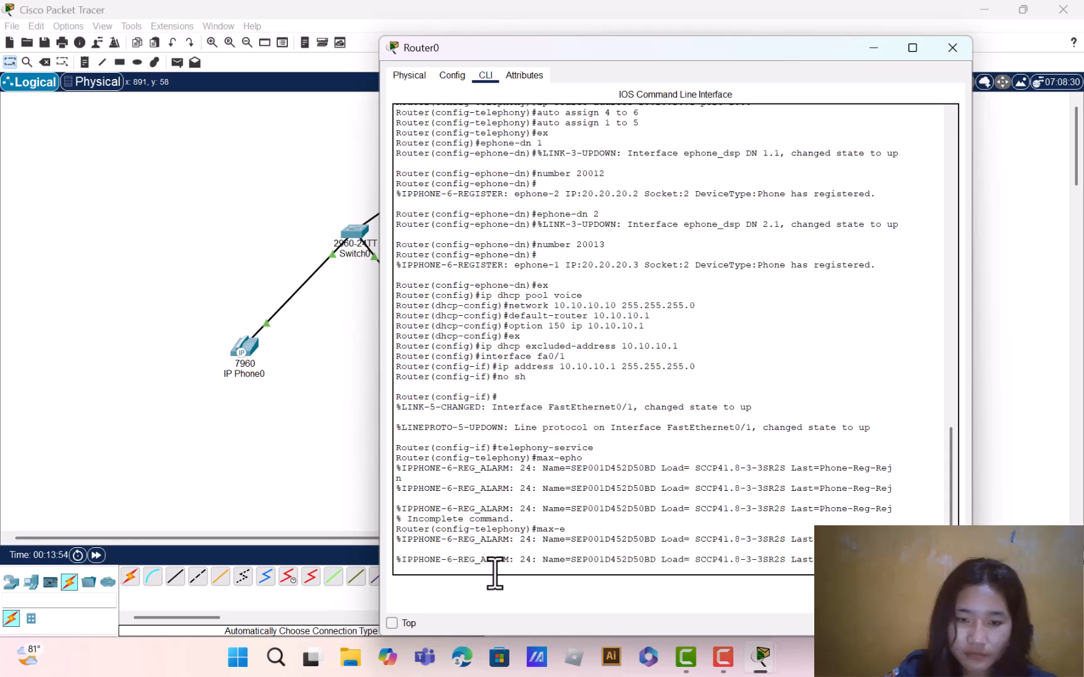
pyautogui.press('Return')
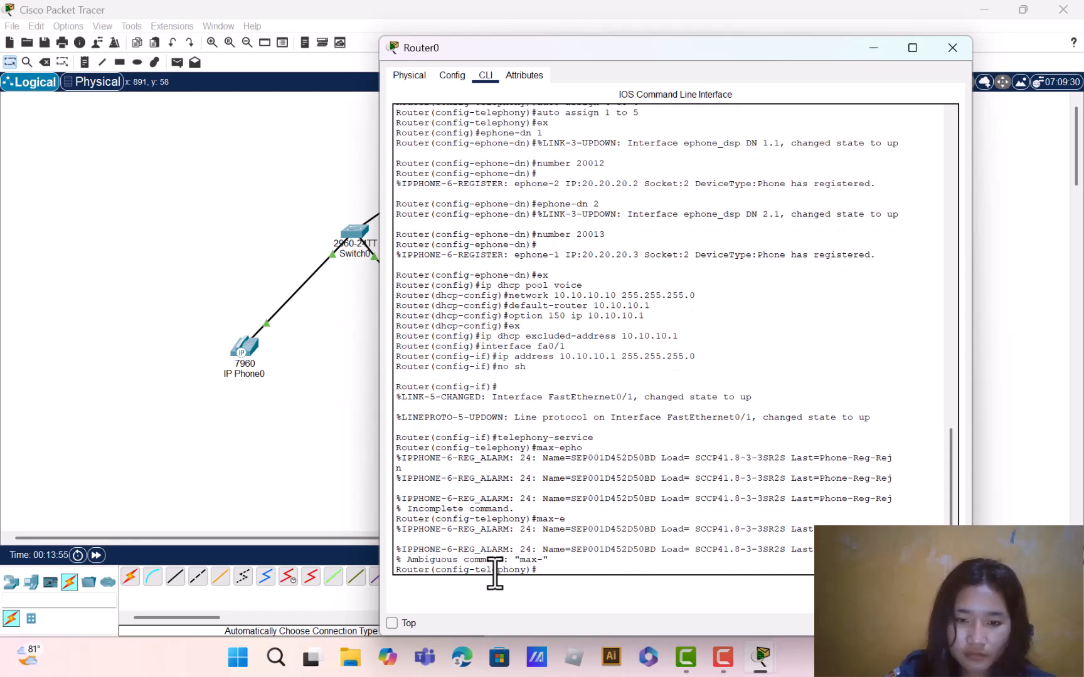
# Set the telephony service's maximum ephones to 5 and its maximum directory numbers (max-dn) to 5
pyautogui.write('max-e')
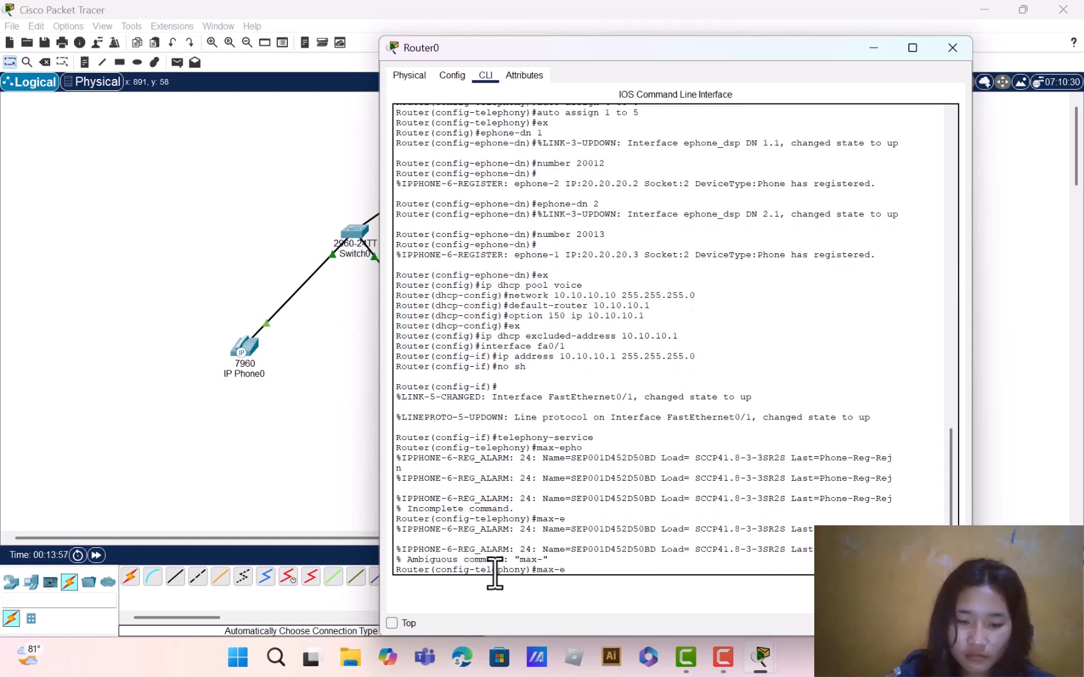
pyautogui.write('phones 5')
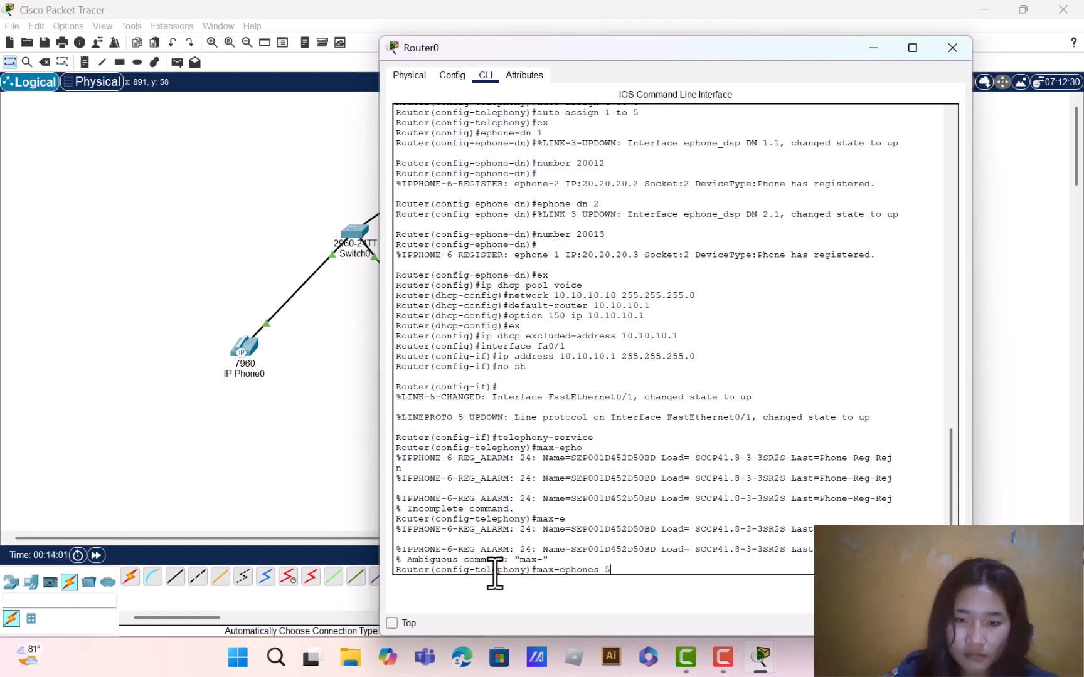
pyautogui.press('Return')
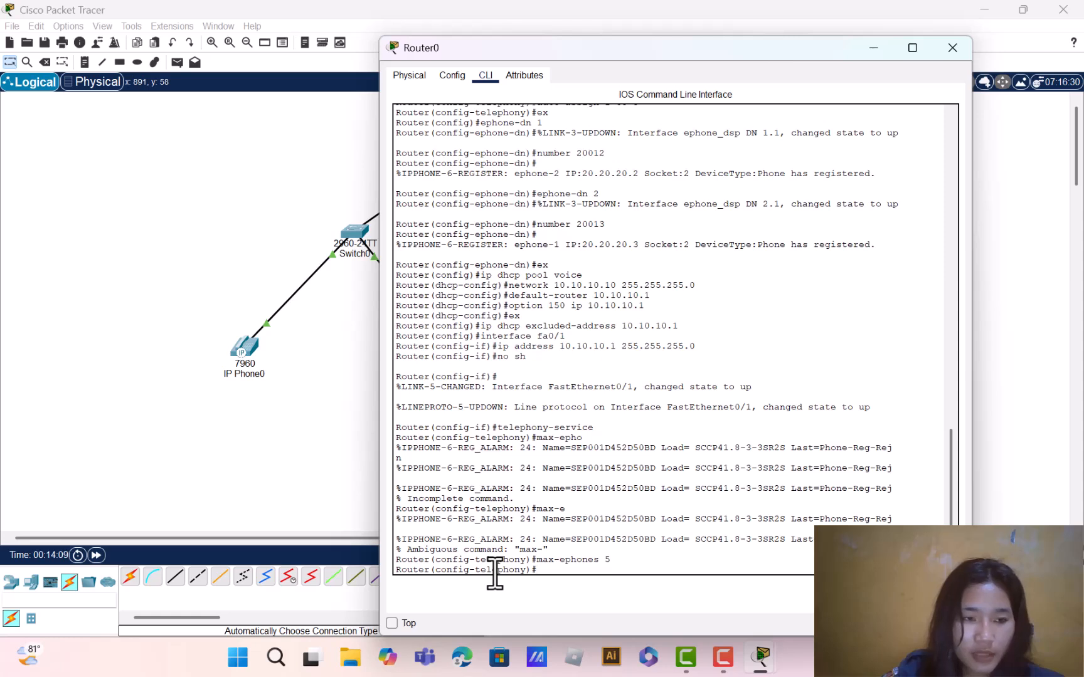
pyautogui.write('ma')
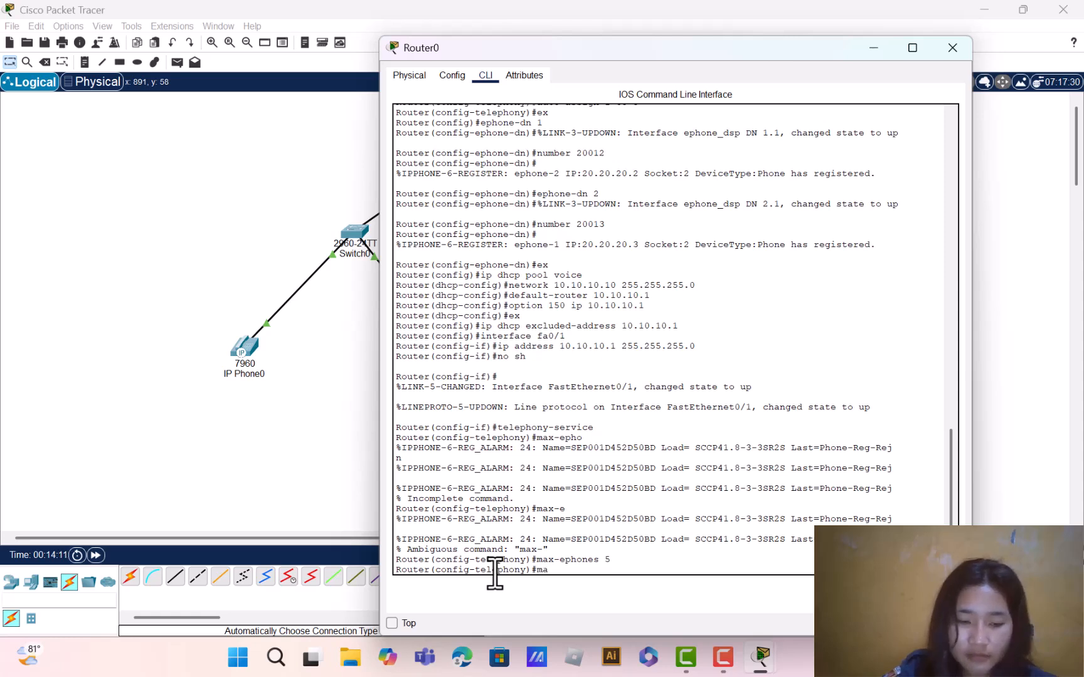
pyautogui.write('x-dn 5')
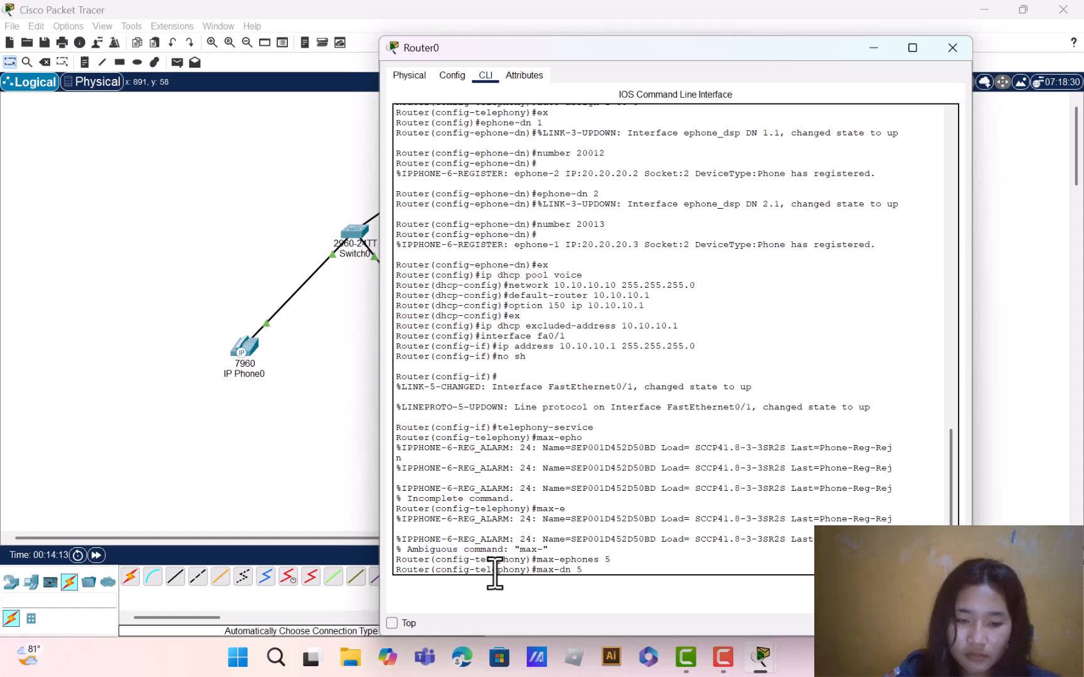
pyautogui.press('Return')
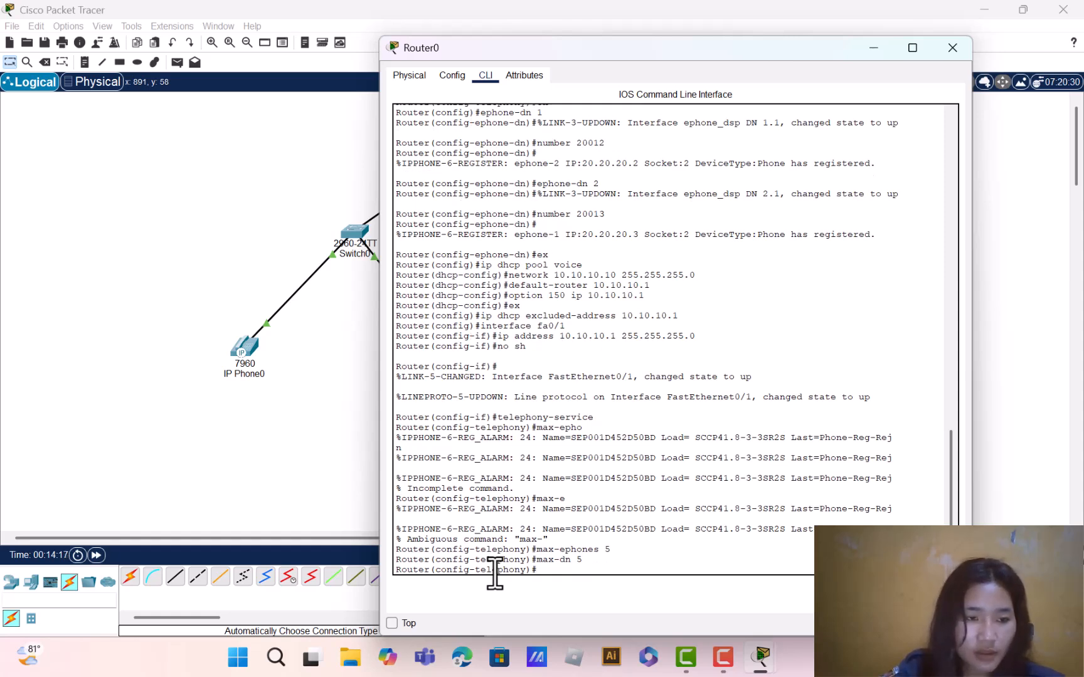
# Set the telephony service's IP source address to 10.10.10.1 with port 2000
pyautogui.write('ip s')
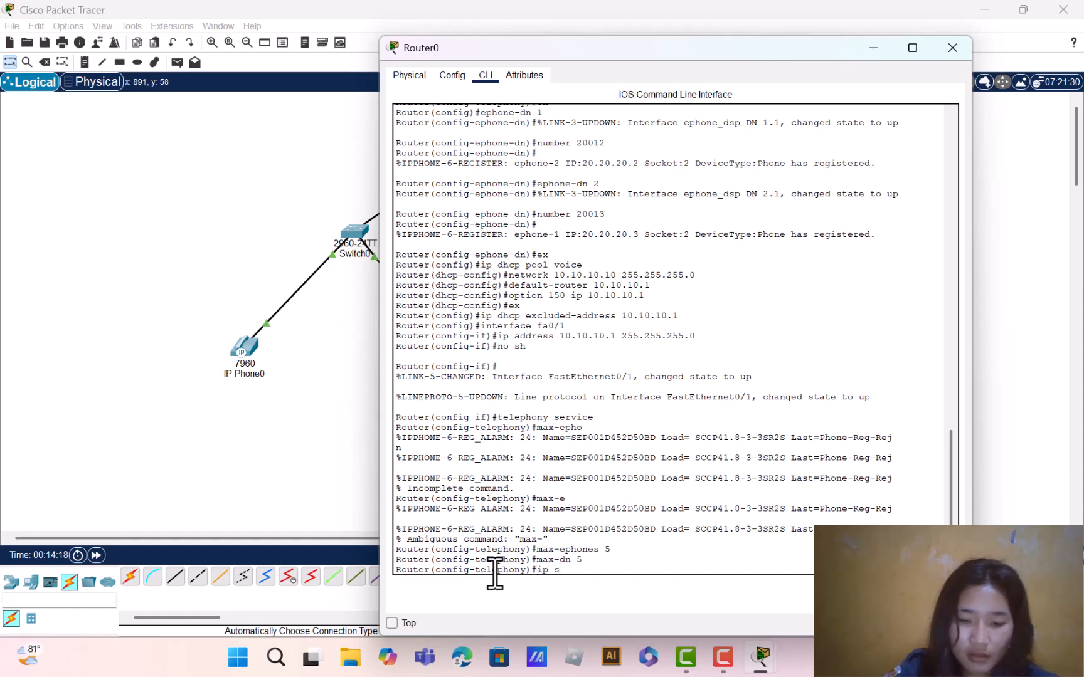
pyautogui.write('ource -address')
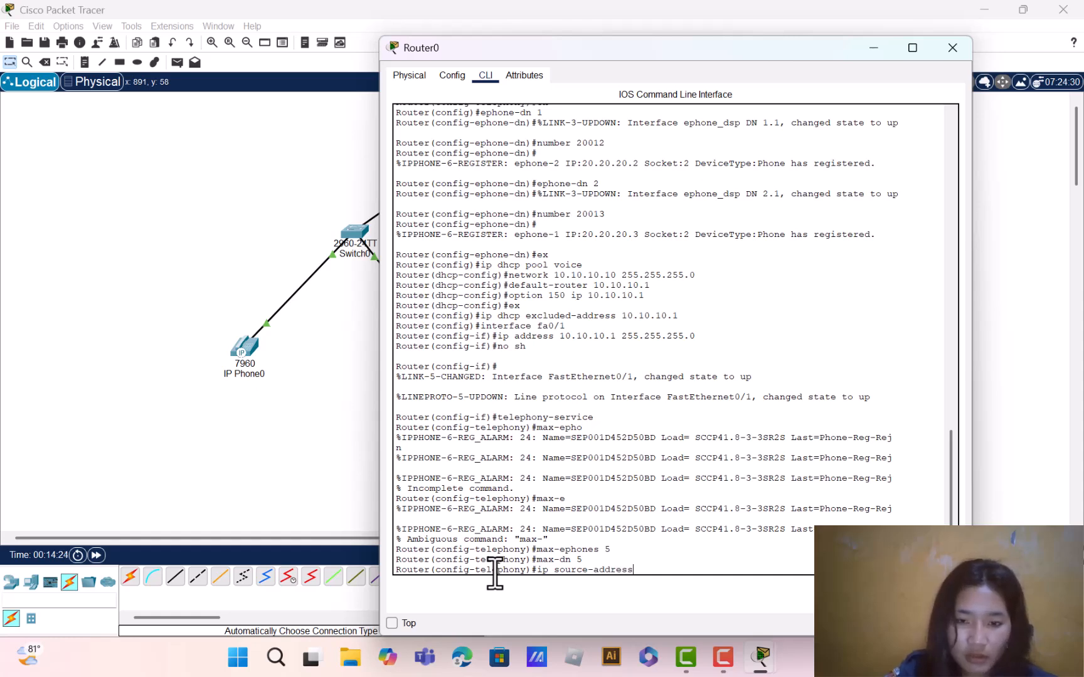
pyautogui.write(' 10.')
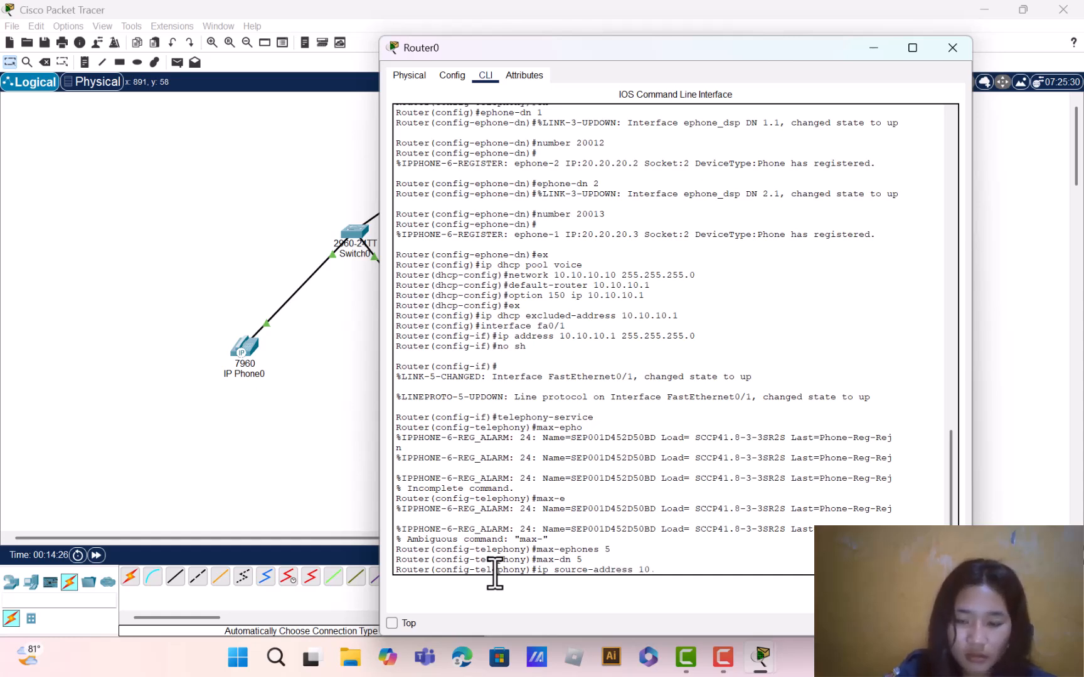
pyautogui.write('10.10')
pyautogui.write('.1')
pyautogui.write(' p')
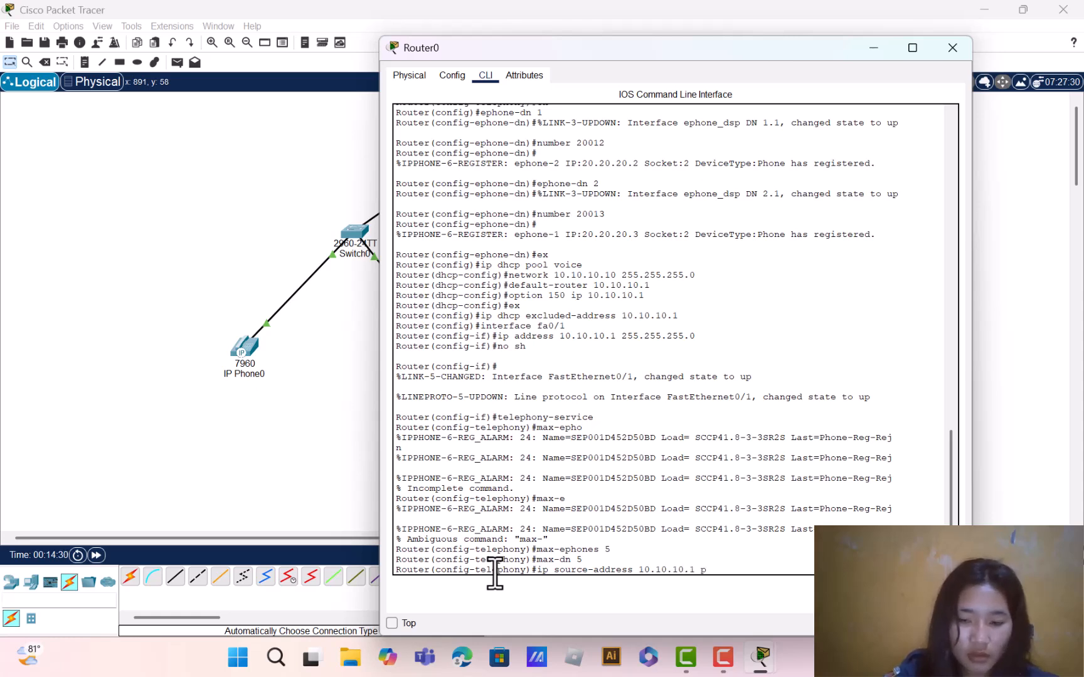
pyautogui.write('ort 2000')
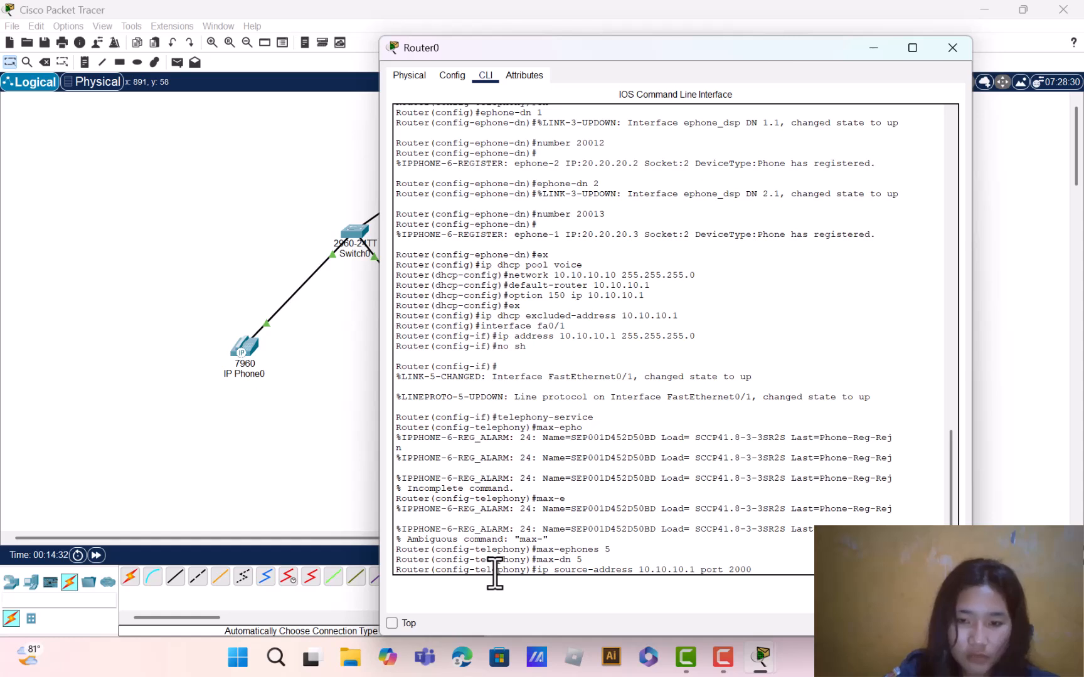
pyautogui.press('Return')
# Configure the telephony service to auto assign directory numbers 4 to 6
pyautogui.write('auto')
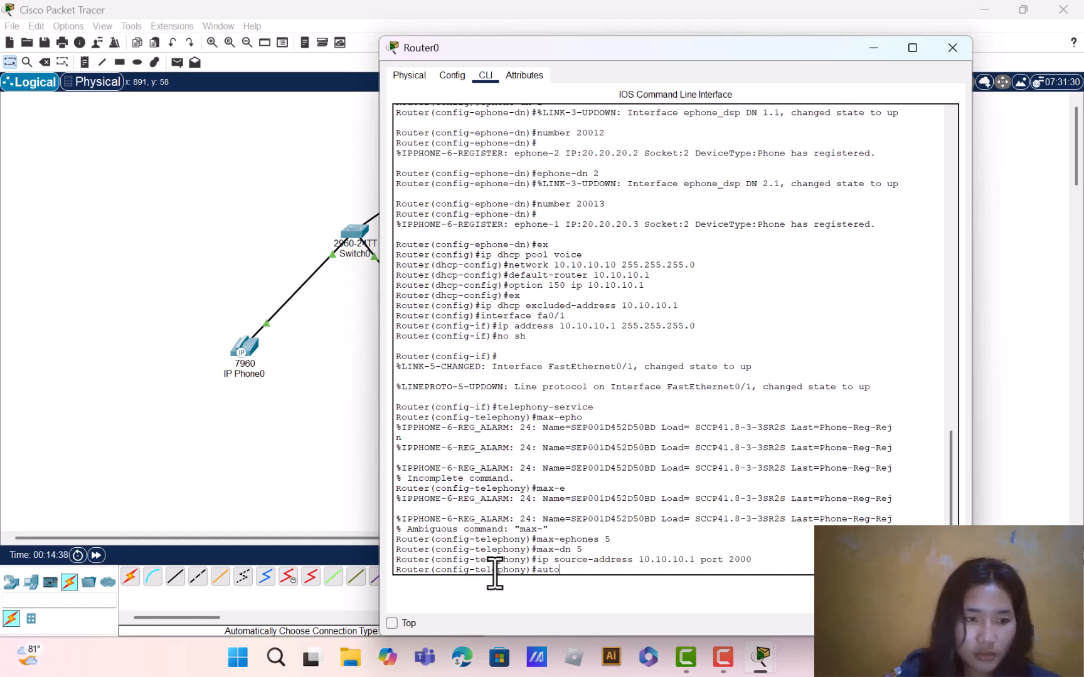
pyautogui.write(' assi')
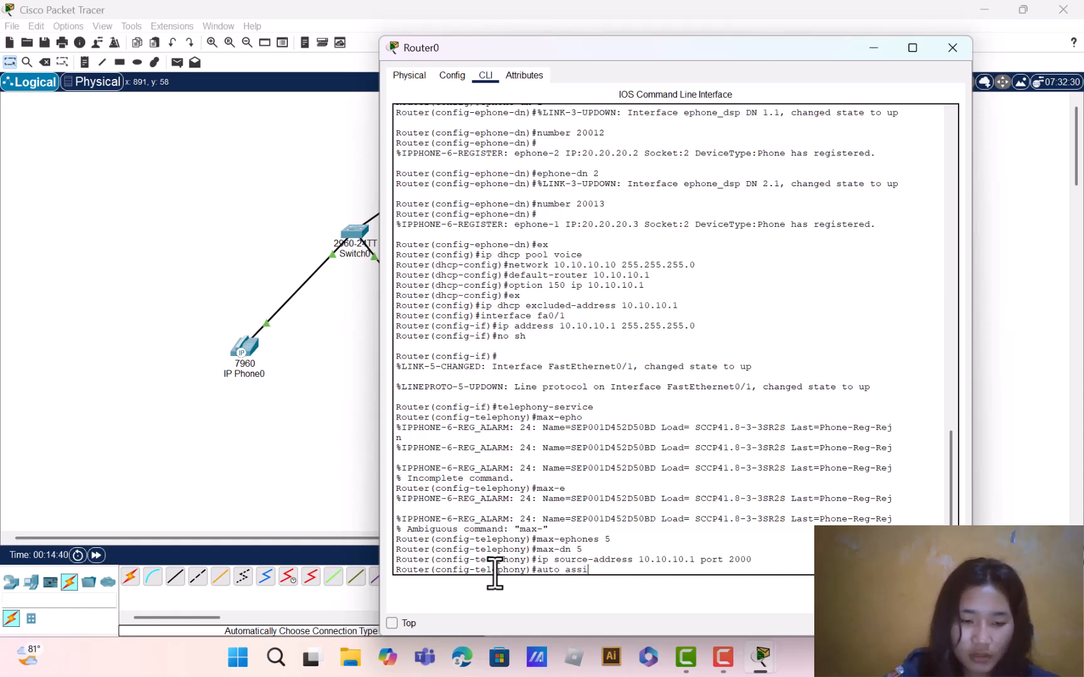
pyautogui.write('gn')
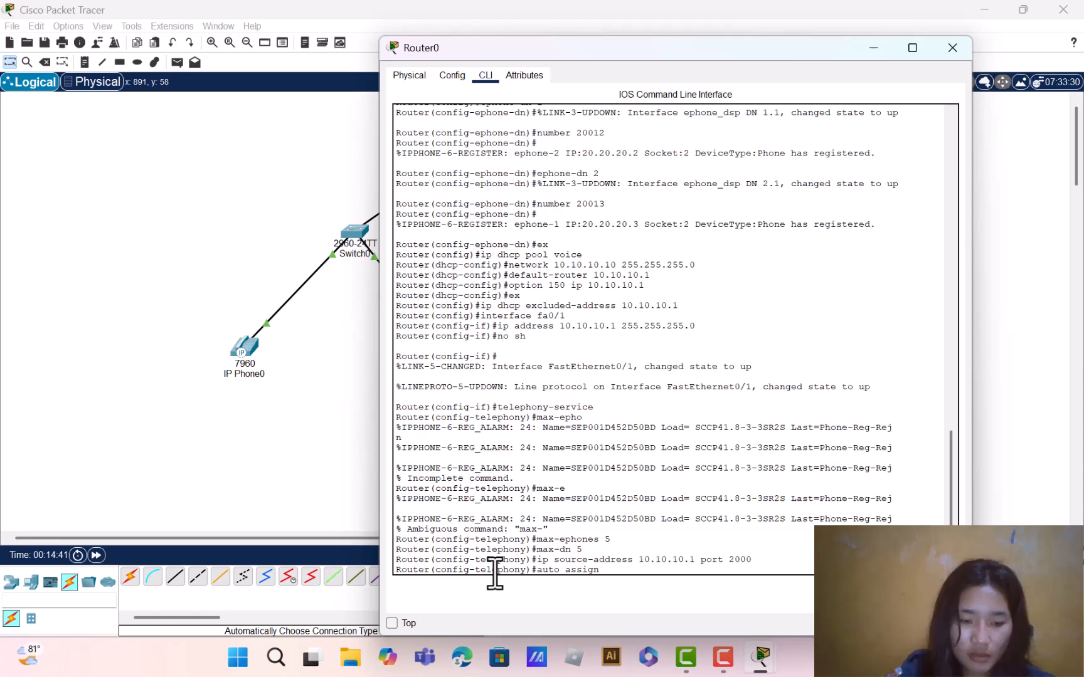
pyautogui.write(' 4 to 6')
pyautogui.press('Return')
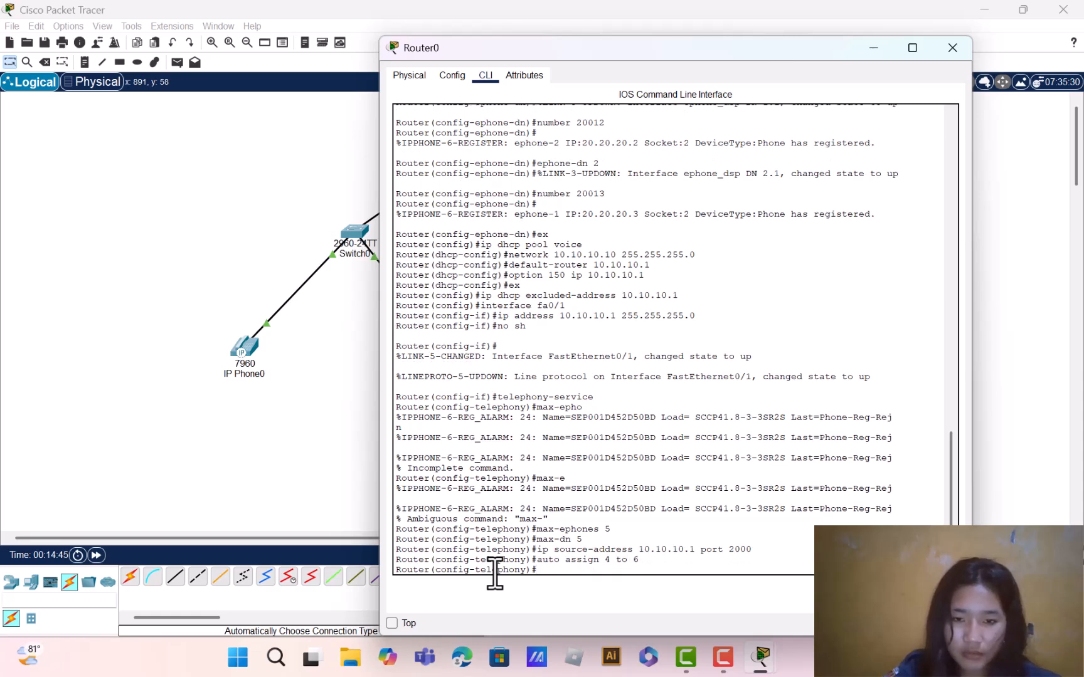
# Configure the telephony service to auto assign directory numbers 1 to 5, and return to global configuration mode
pyautogui.write('auto')
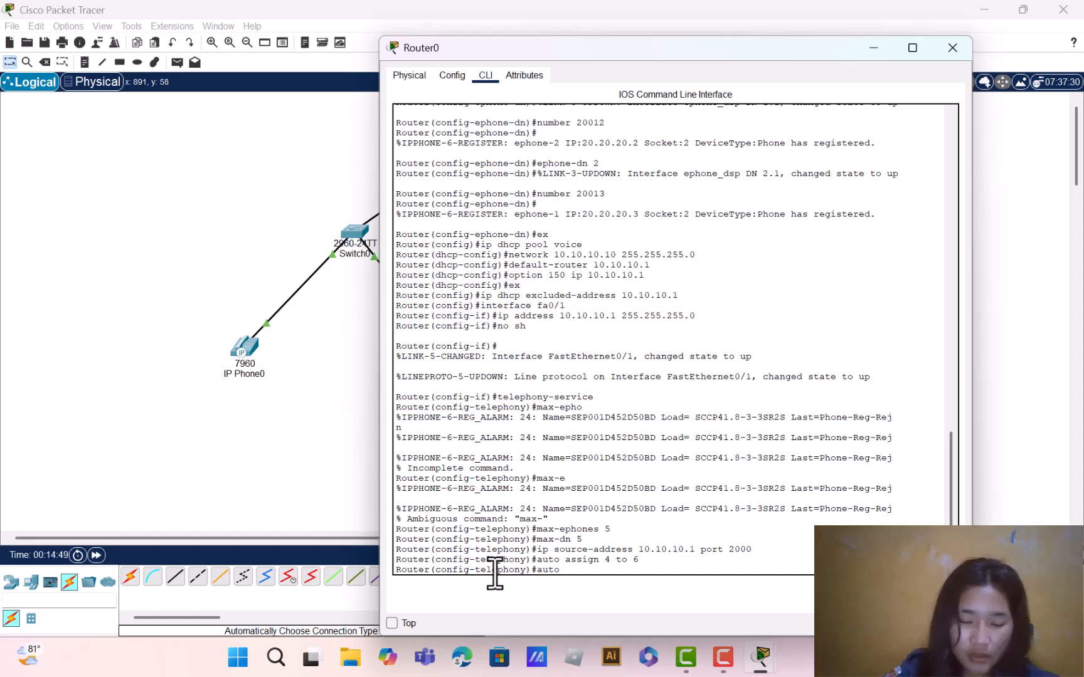
pyautogui.write(' ass')
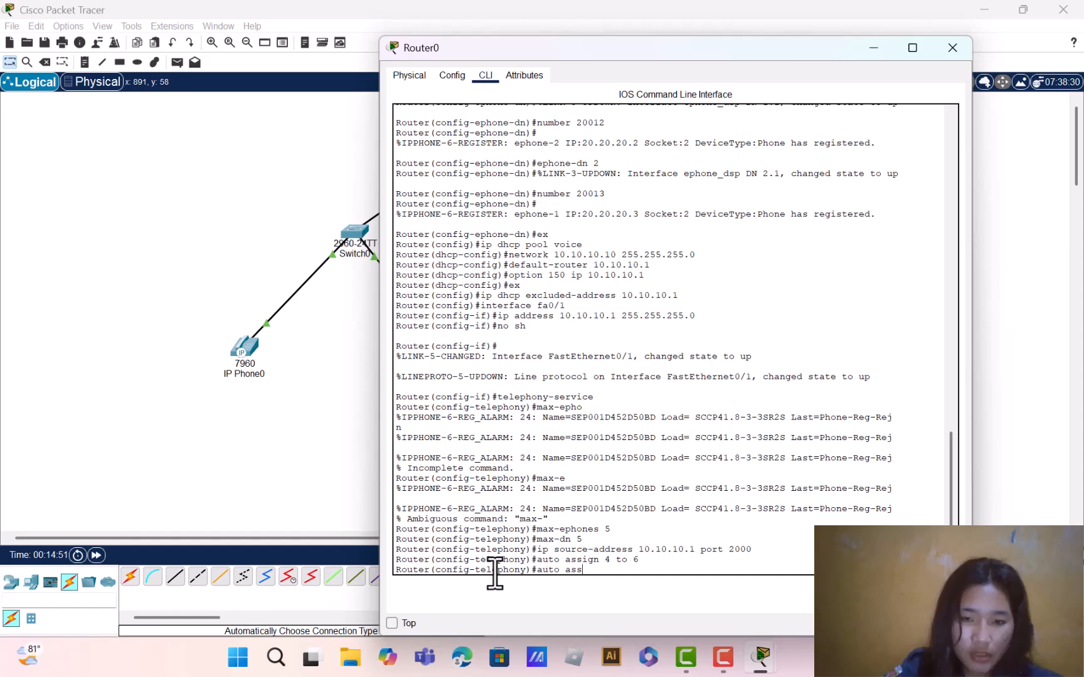
pyautogui.write('igmn')
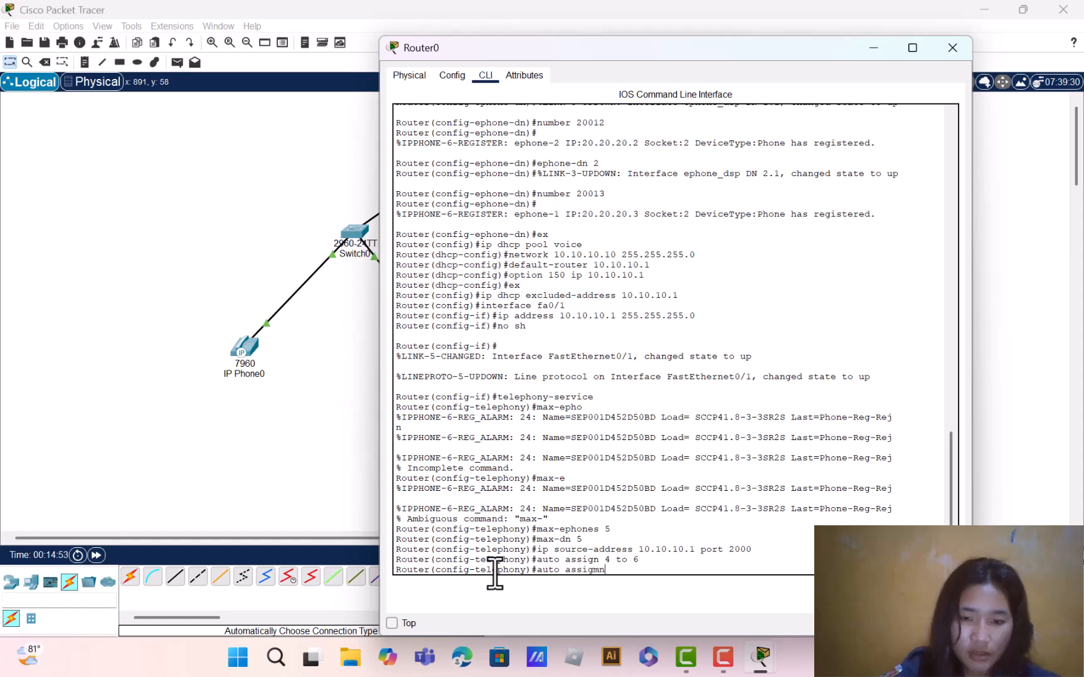
pyautogui.press('BackSpace')
pyautogui.press('BackSpace')
pyautogui.write('n ')
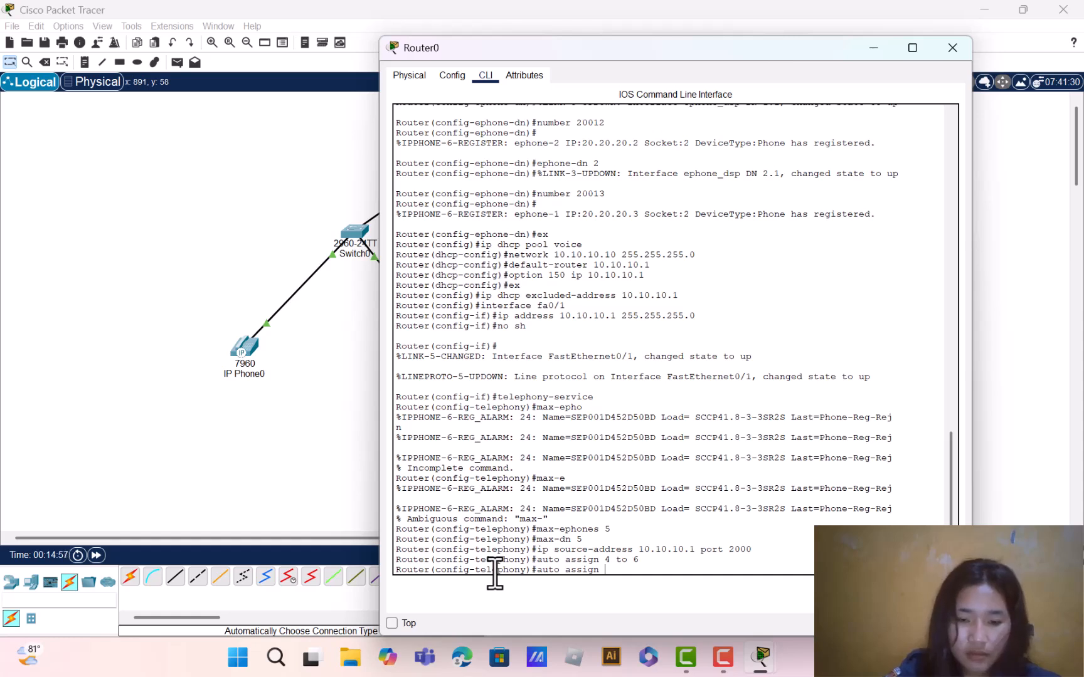
pyautogui.write('1 to 5')
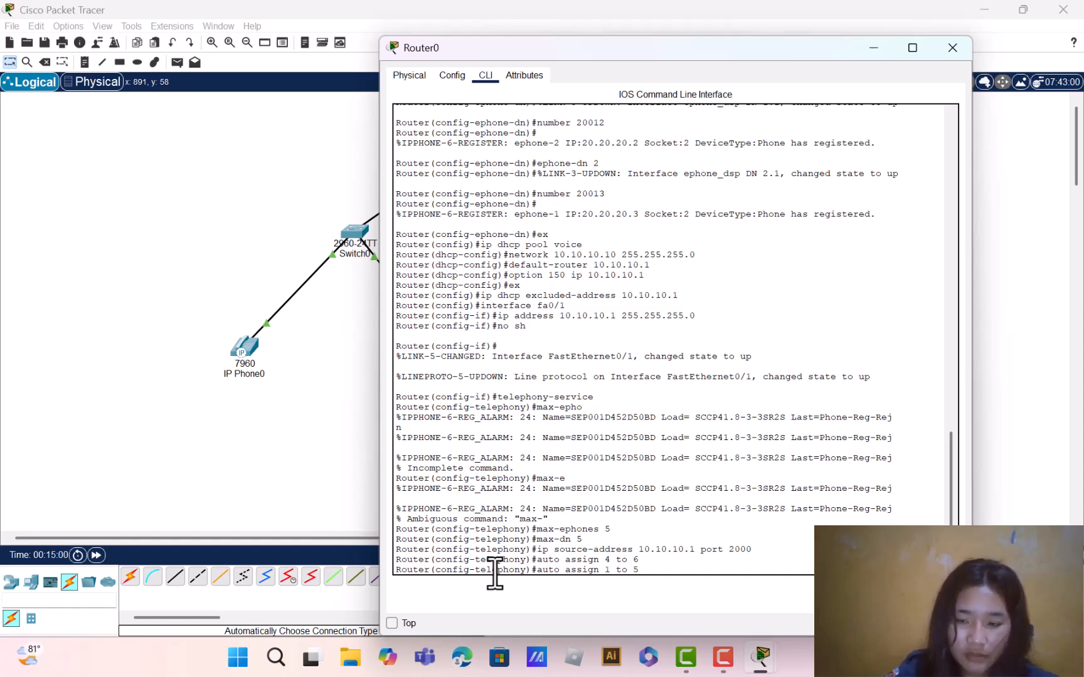
pyautogui.press('Return')
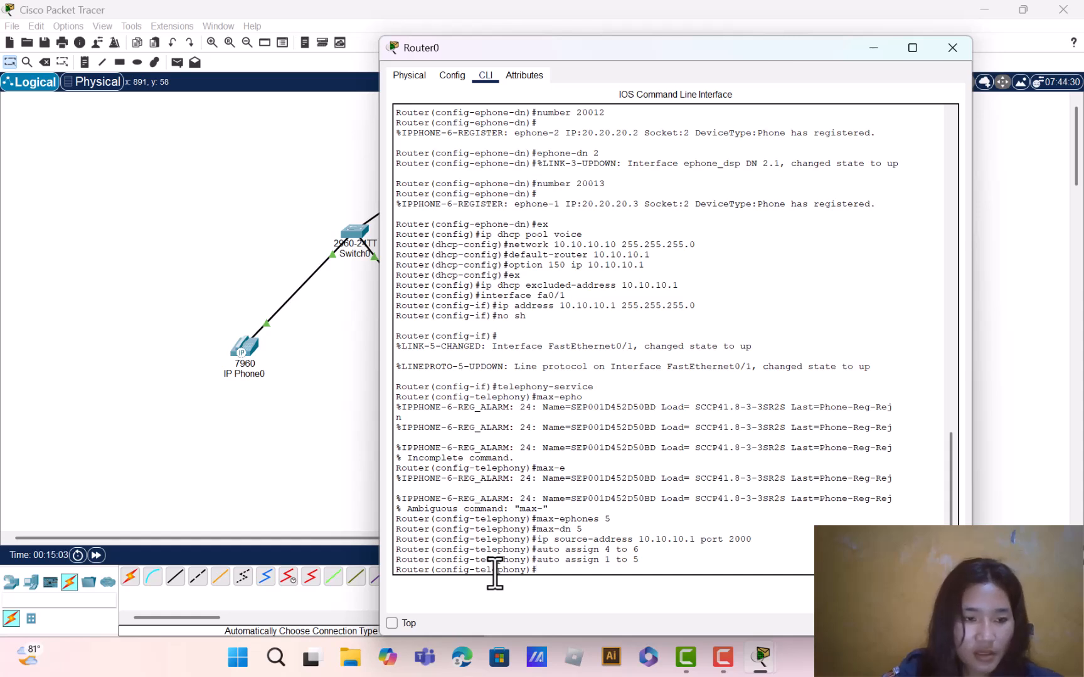
pyautogui.write('ex')
pyautogui.press('Return')
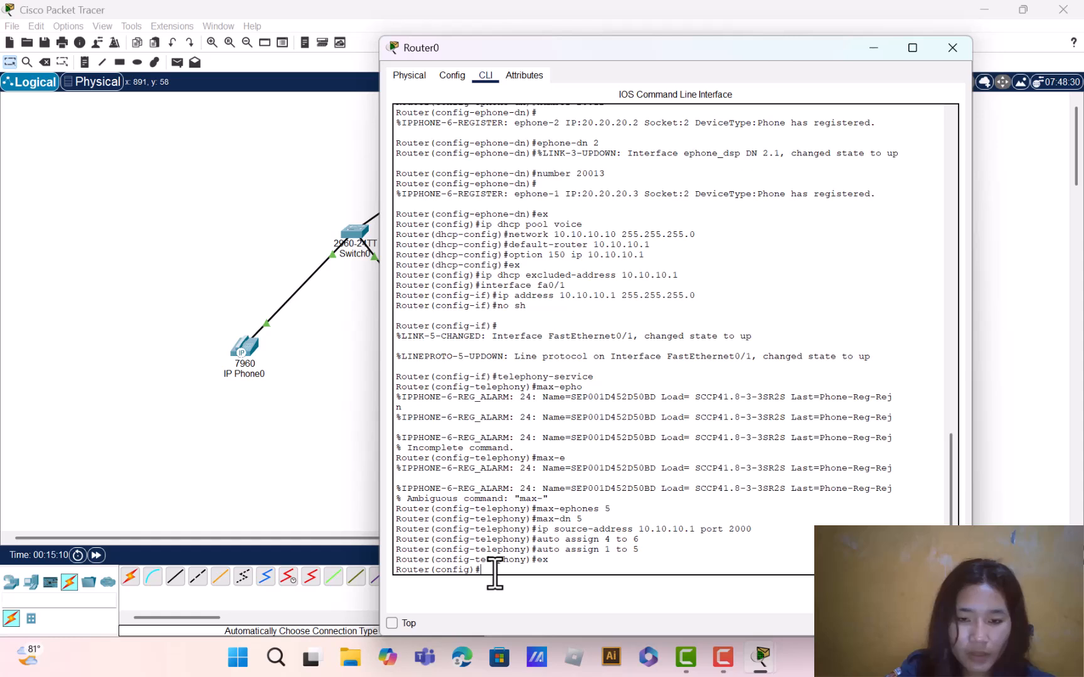
# Create ephone-dn 3 on Router0 and assign it the extension number 20021
pyautogui.write('ephone')
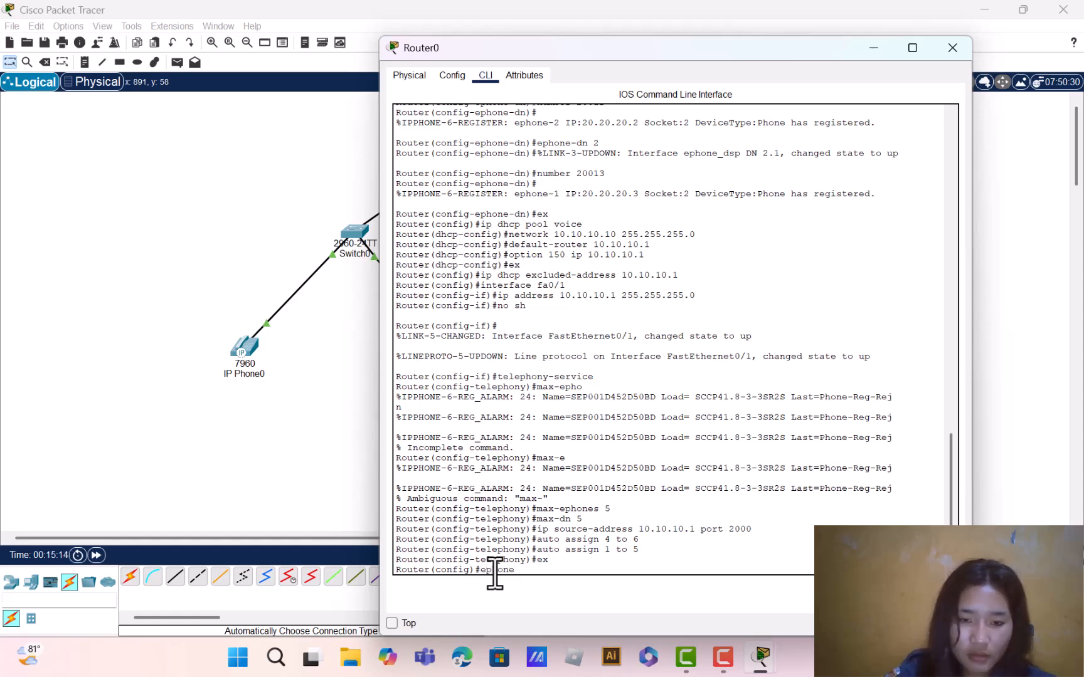
pyautogui.write('-dn 3')
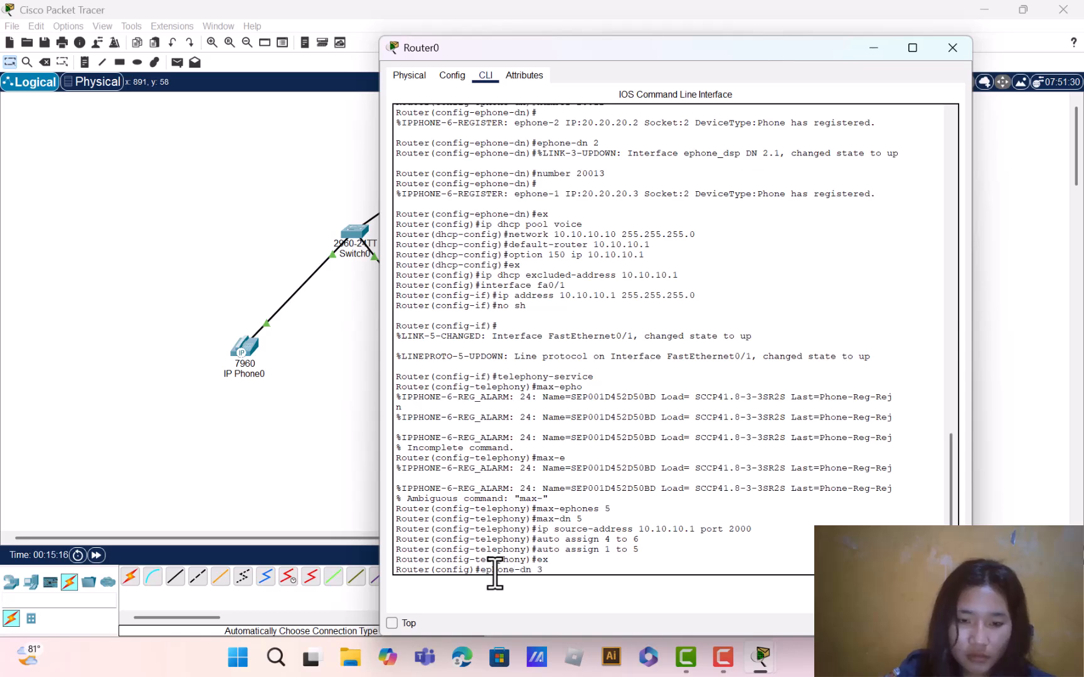
pyautogui.press('Return')
pyautogui.press('Return')
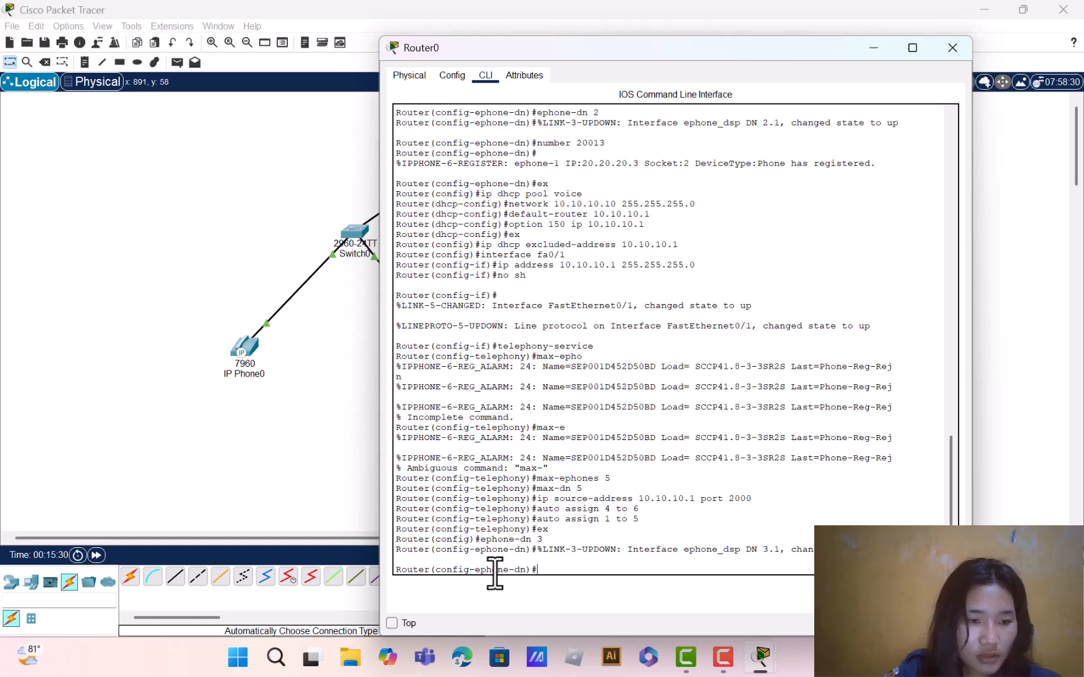
pyautogui.write('numb')
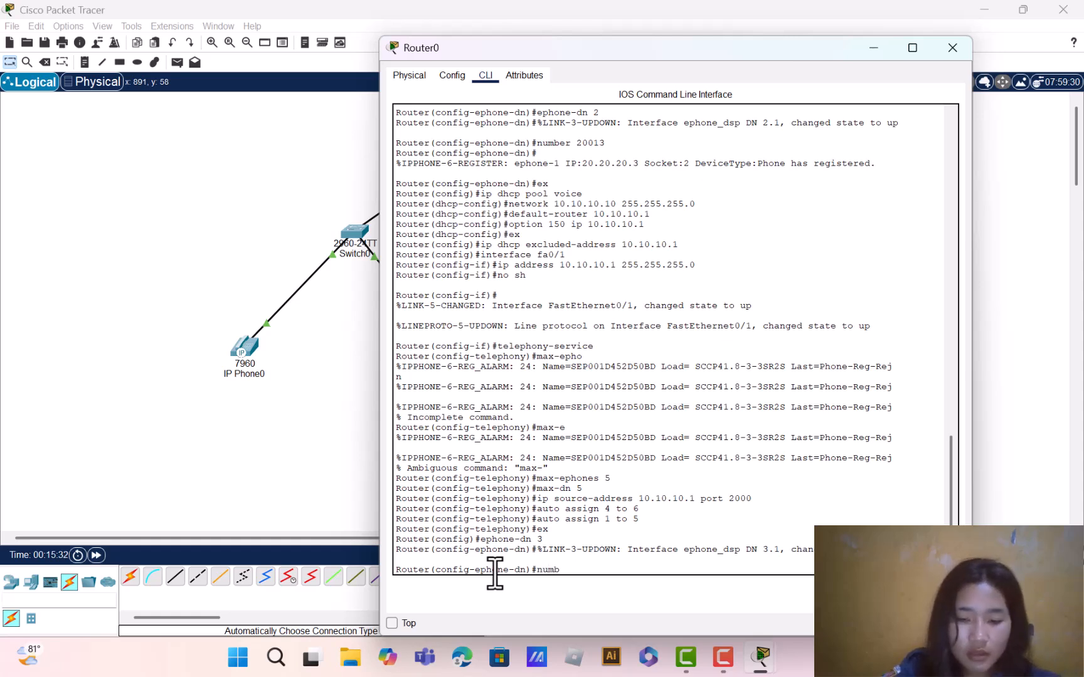
pyautogui.write('er 20021')
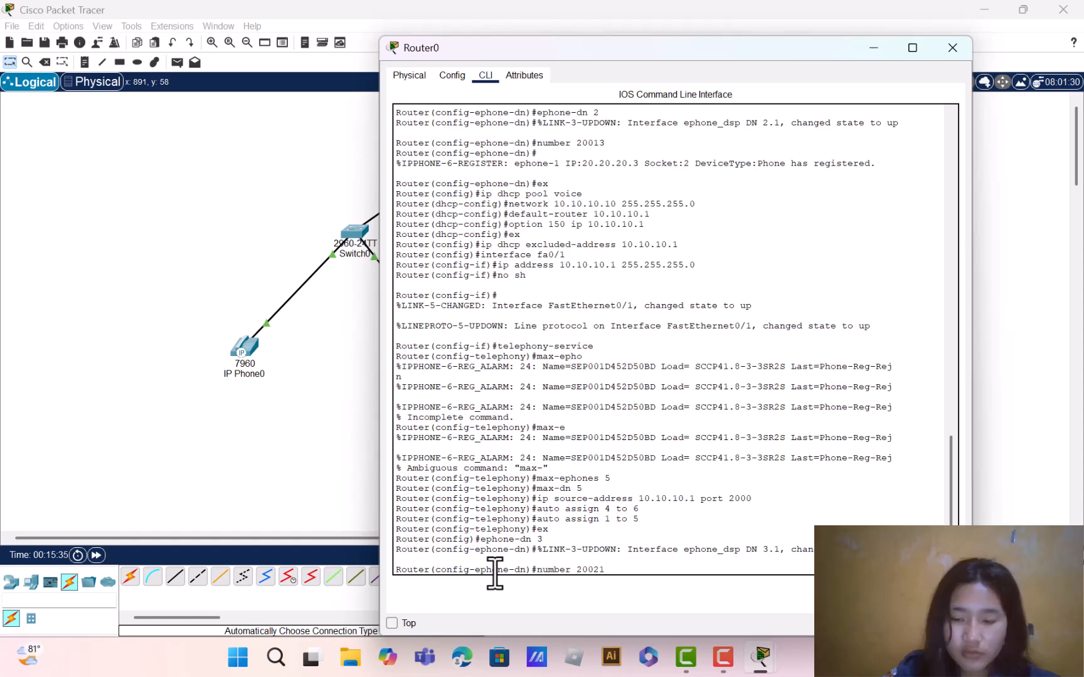
pyautogui.press('Return')
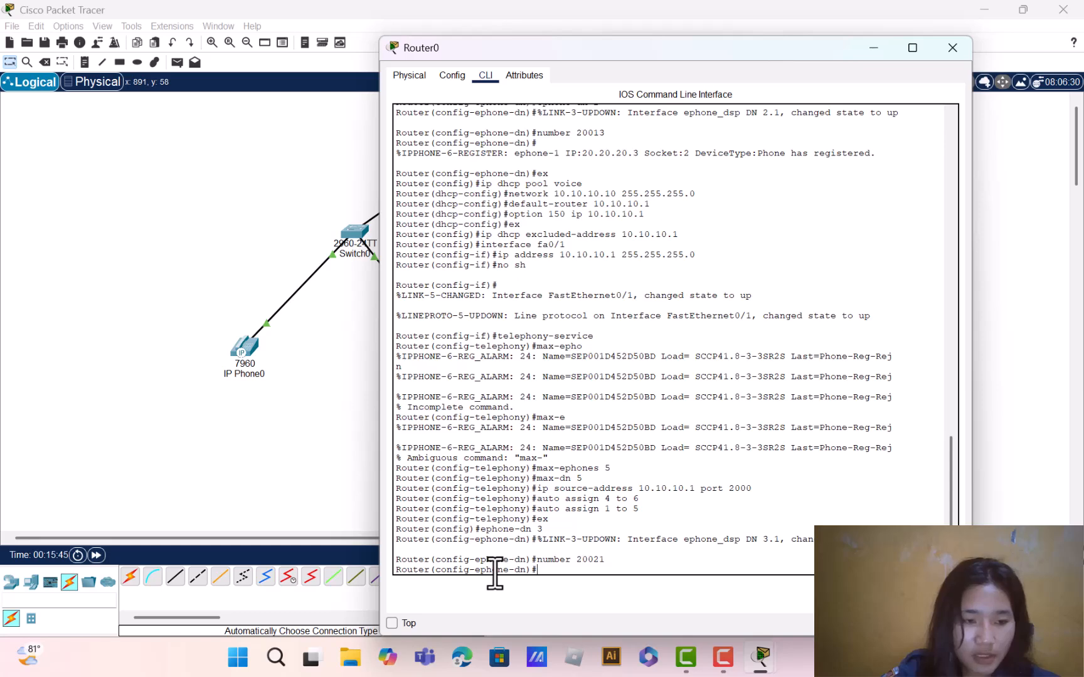
pyautogui.press('Return')
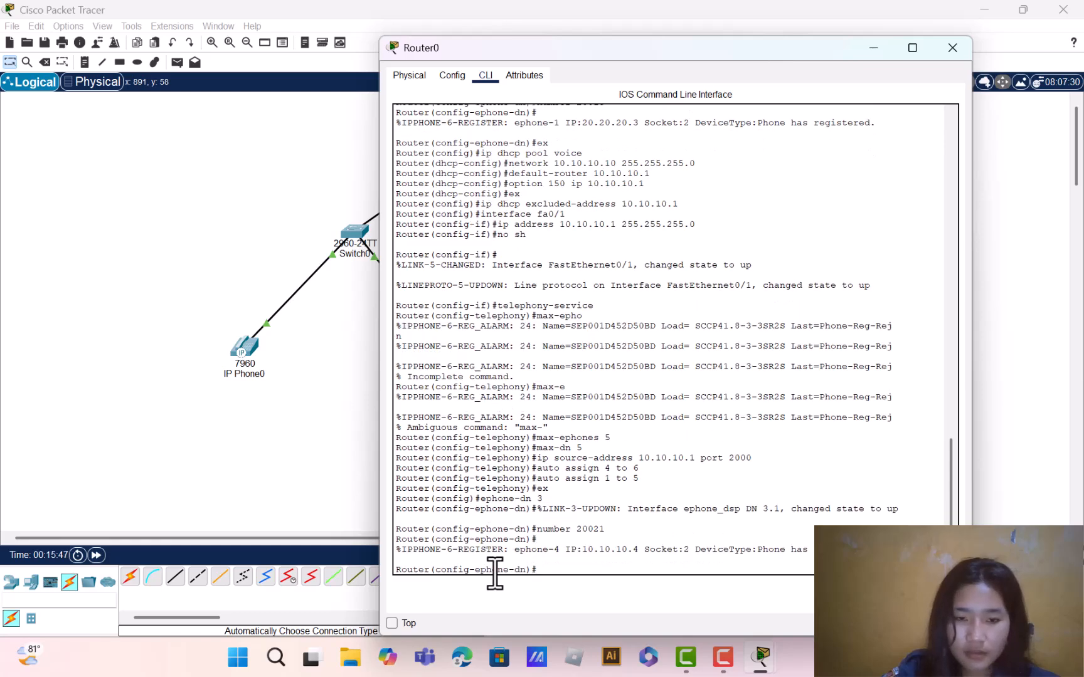
# Create ephone-dn 4 on Router0 and assign it the extension number 20022
pyautogui.write('ephone')
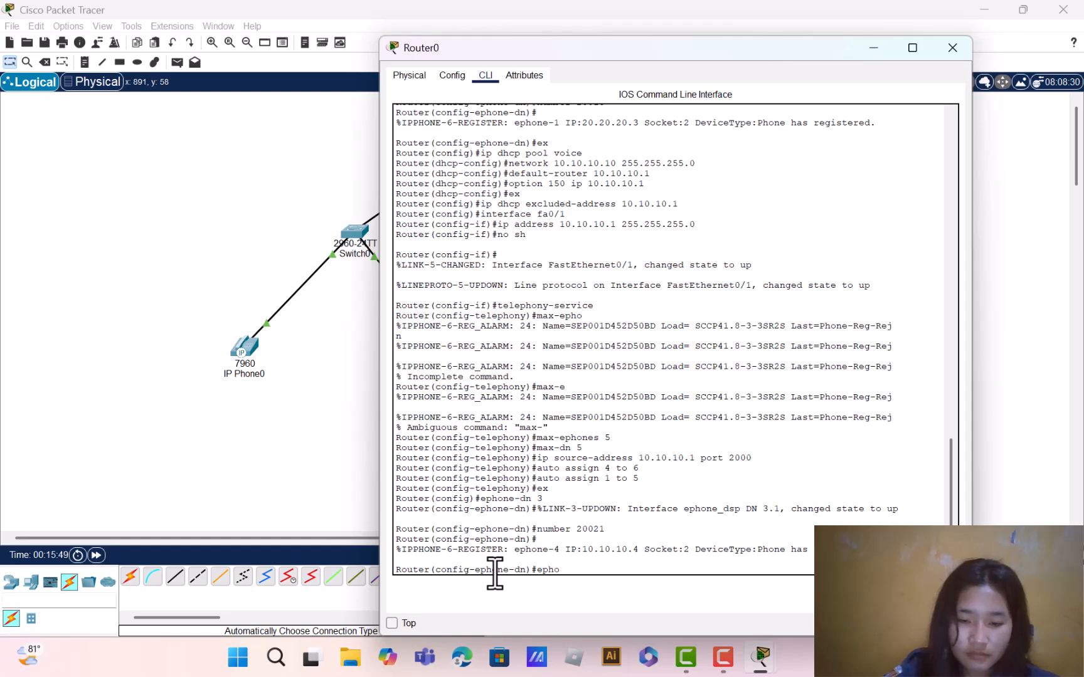
pyautogui.write('-dn 4')
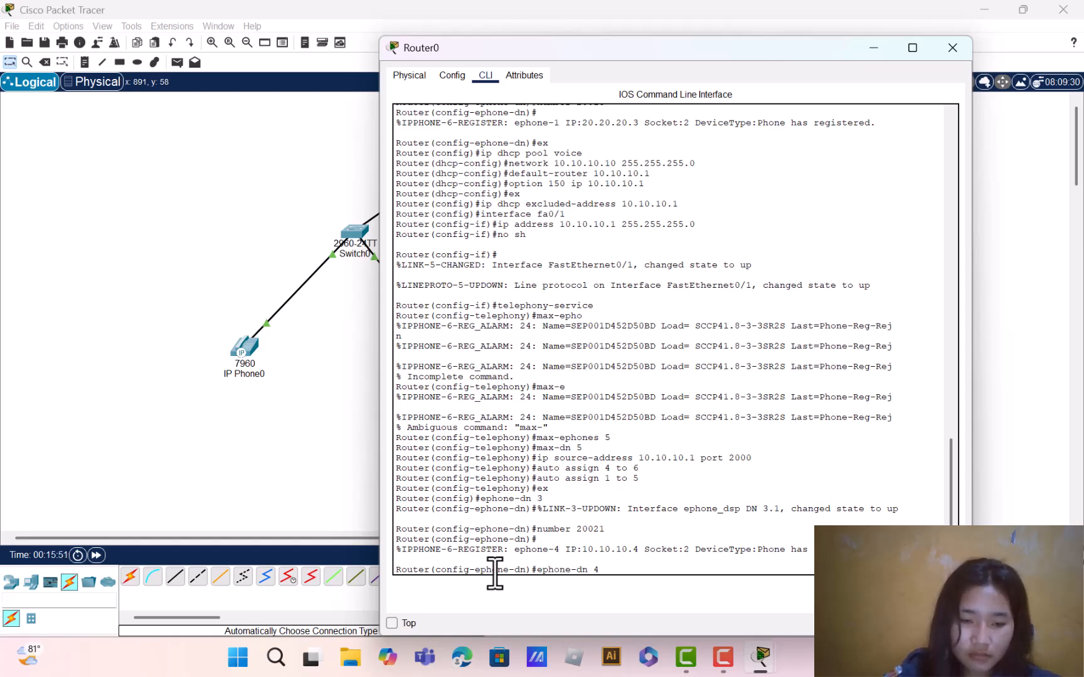
pyautogui.press('Return')
pyautogui.press('Return')
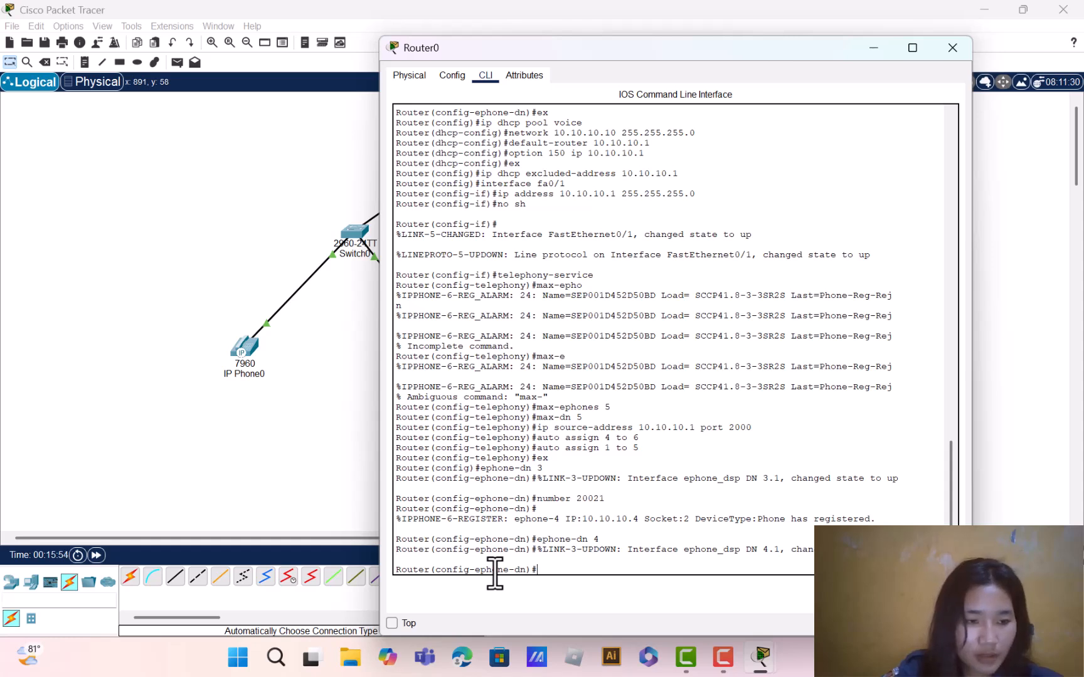
pyautogui.write('number 20022')
pyautogui.press('Return')
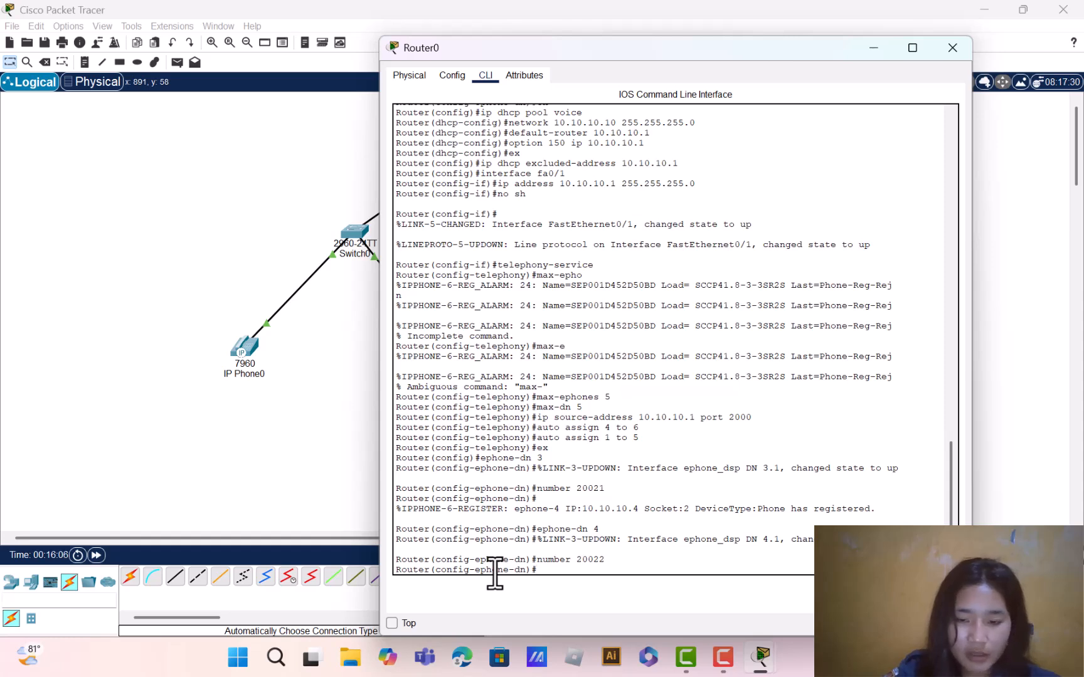
# Create ephone-dn 5 on Router0 and assign it the extension number 20023
pyautogui.write('ephone-dn')
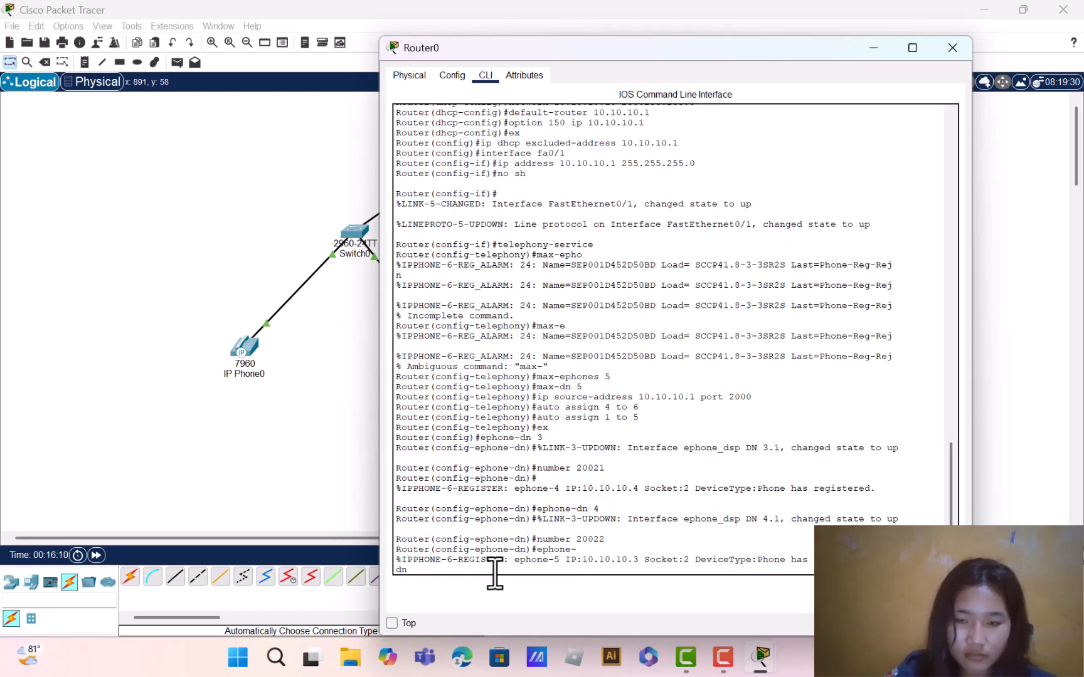
pyautogui.press('Return')
pyautogui.write('ep')
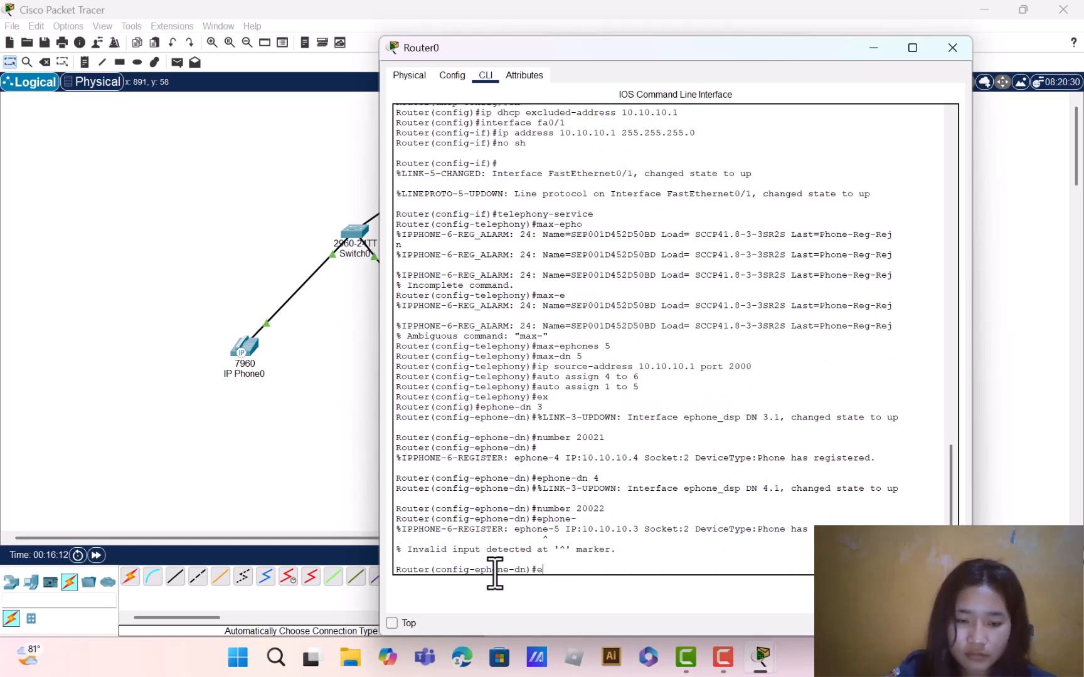
pyautogui.write('hone-dn 5')
pyautogui.press('Return')
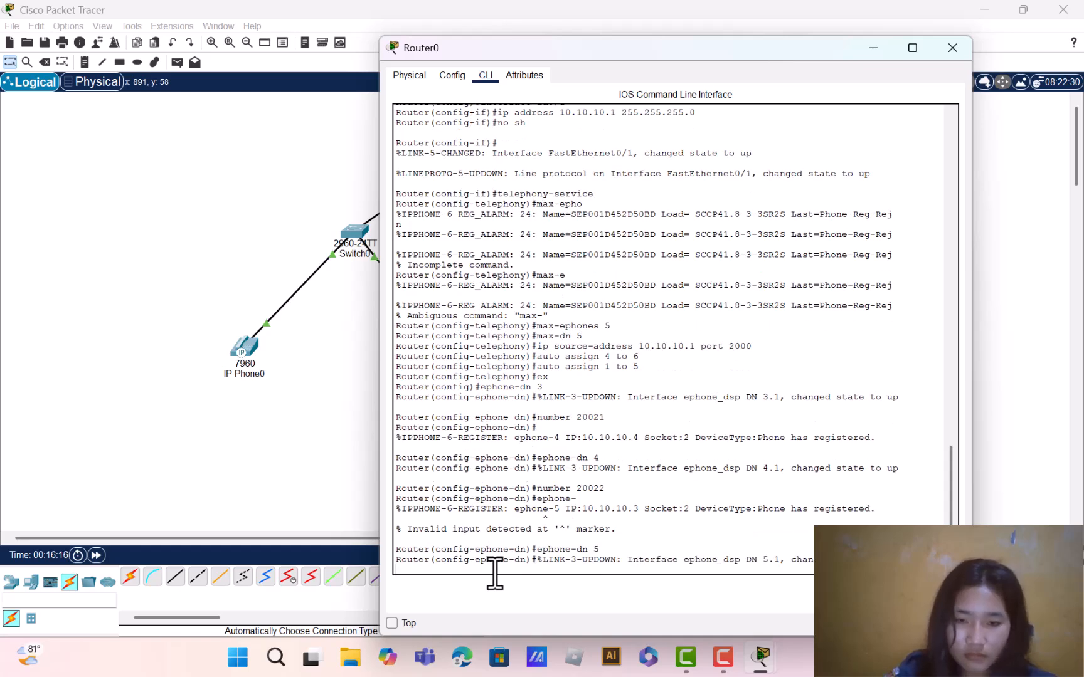
pyautogui.press('Return')
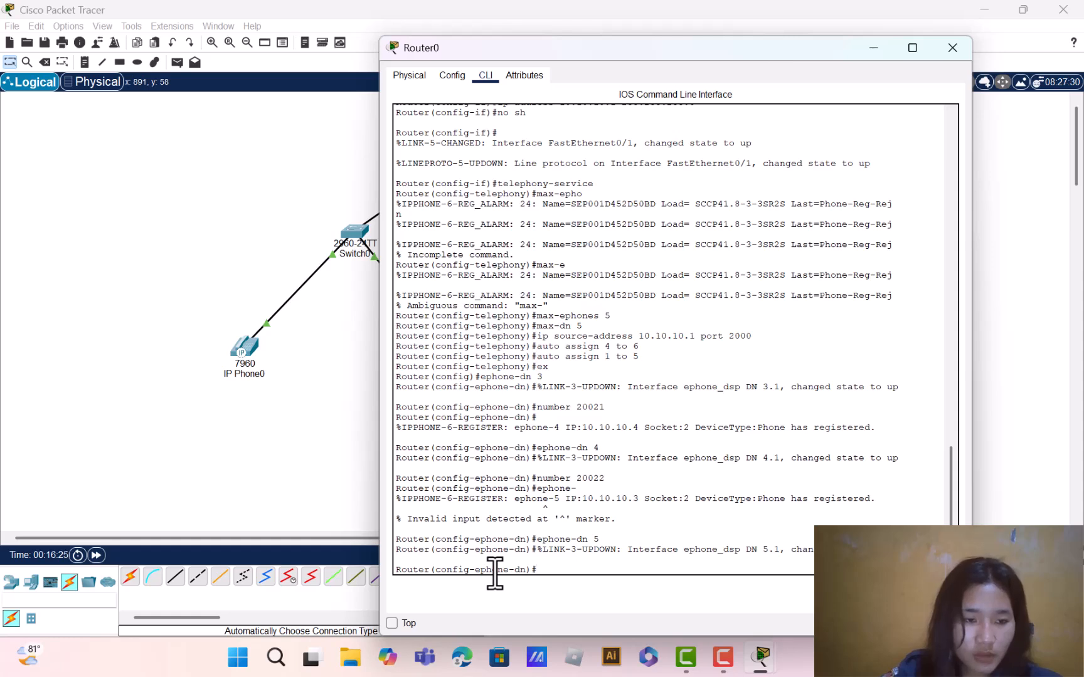
pyautogui.write('number 20')
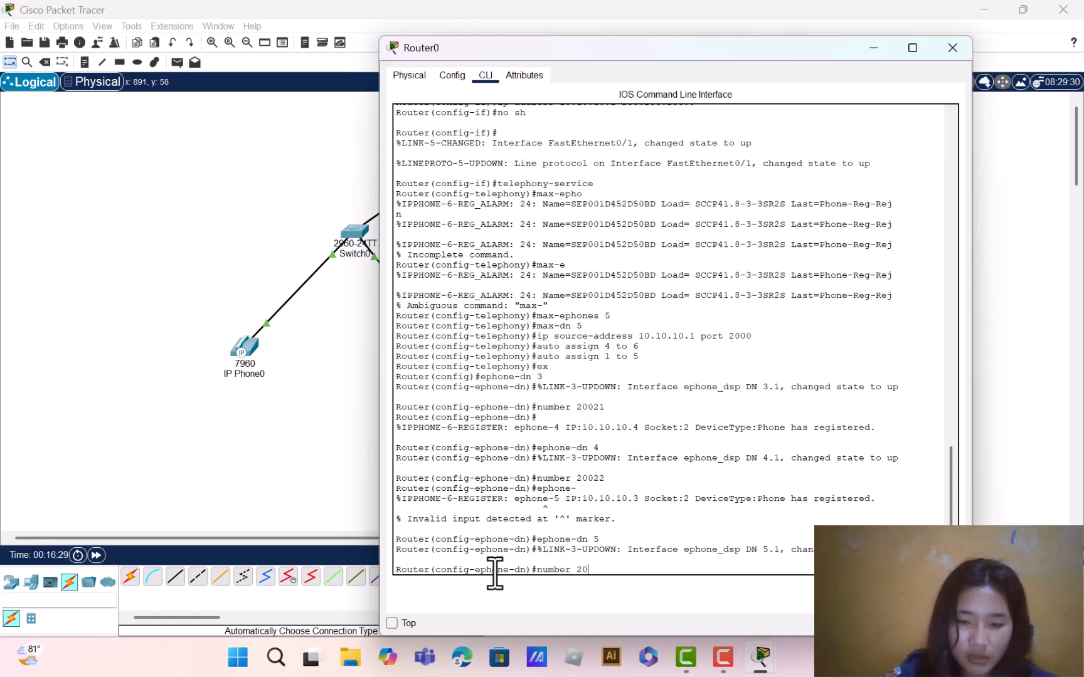
pyautogui.write('023')
pyautogui.press('Return')
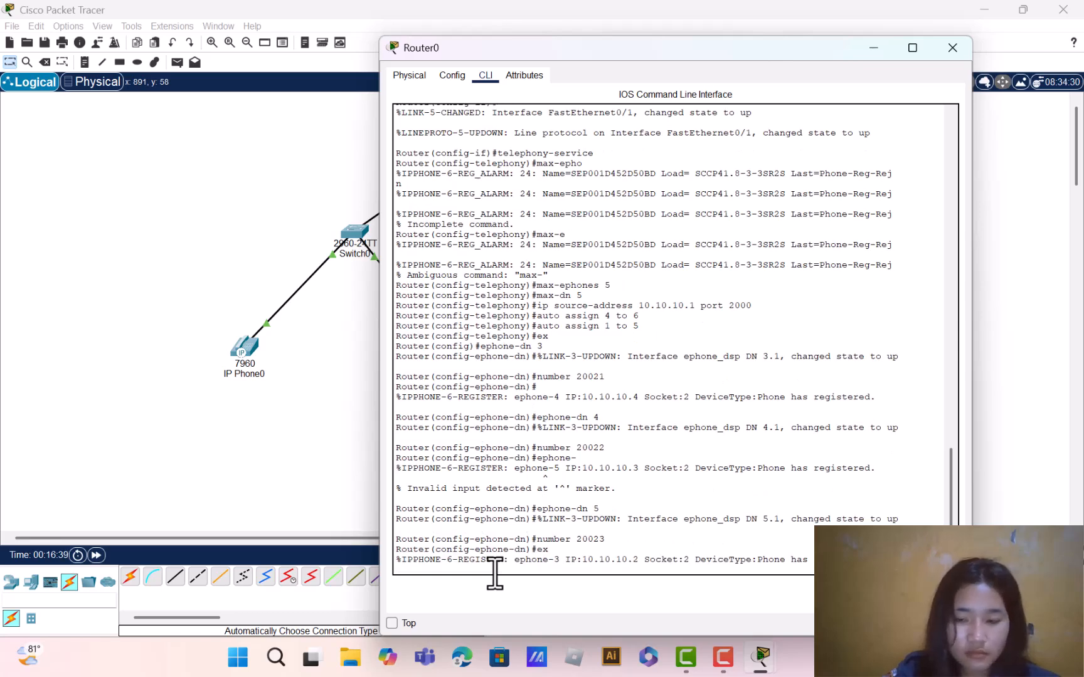
# Exit Router0's configuration modes back to the privileged EXEC prompt and minimize the router window
pyautogui.press('Return')
pyautogui.write('er(config)#e')
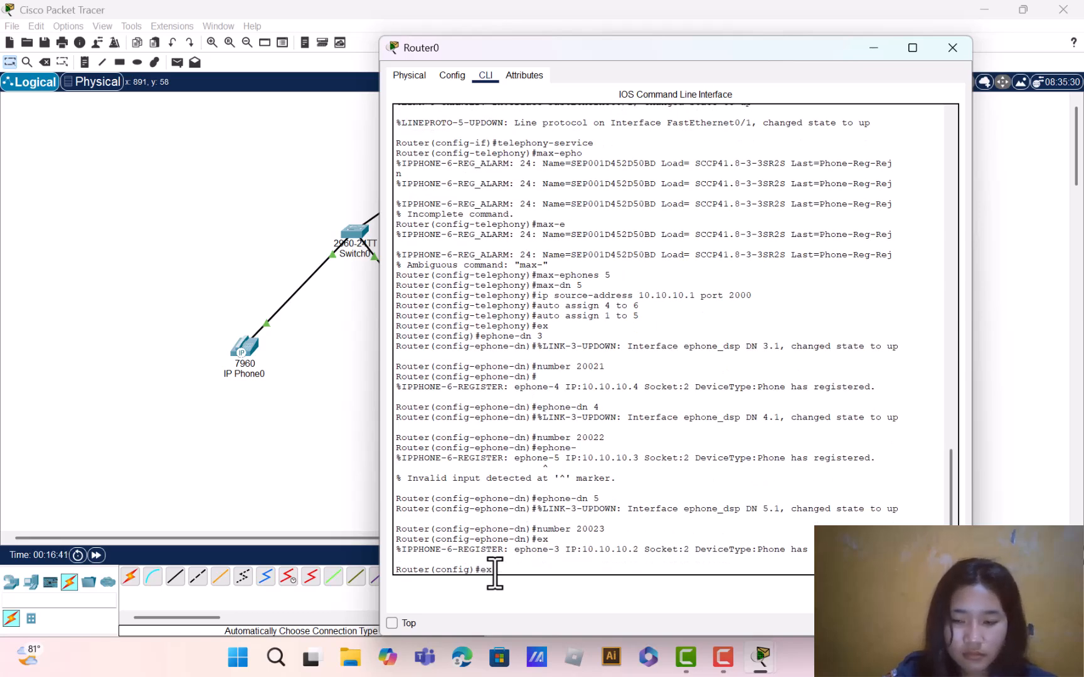
pyautogui.write('x')
pyautogui.press('Return')
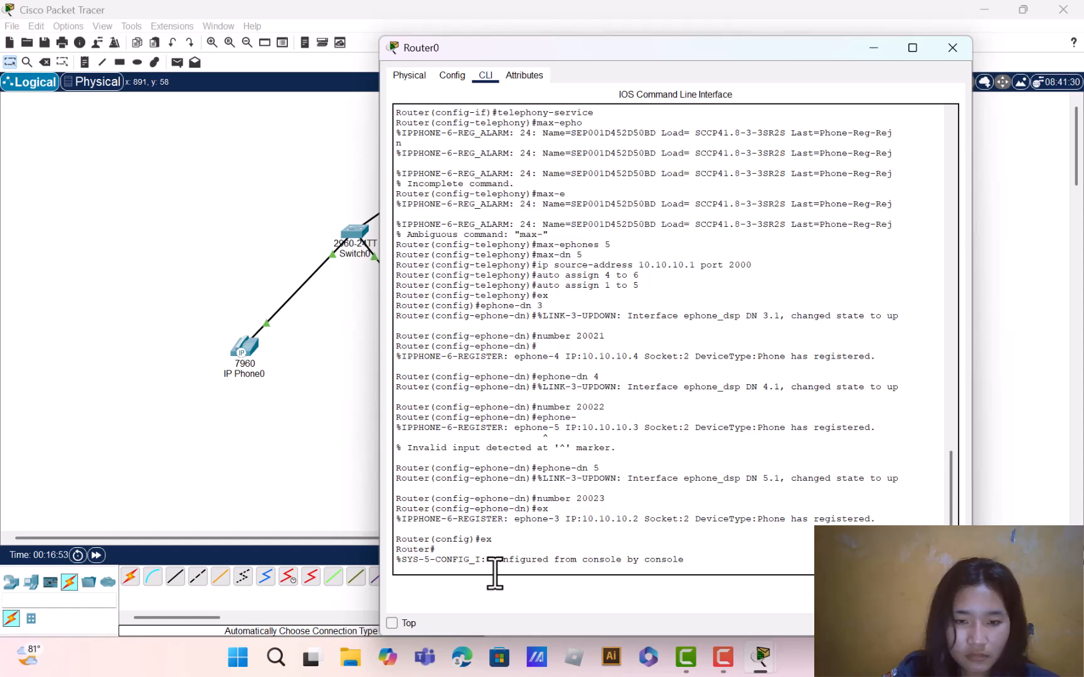
pyautogui.press('Return')
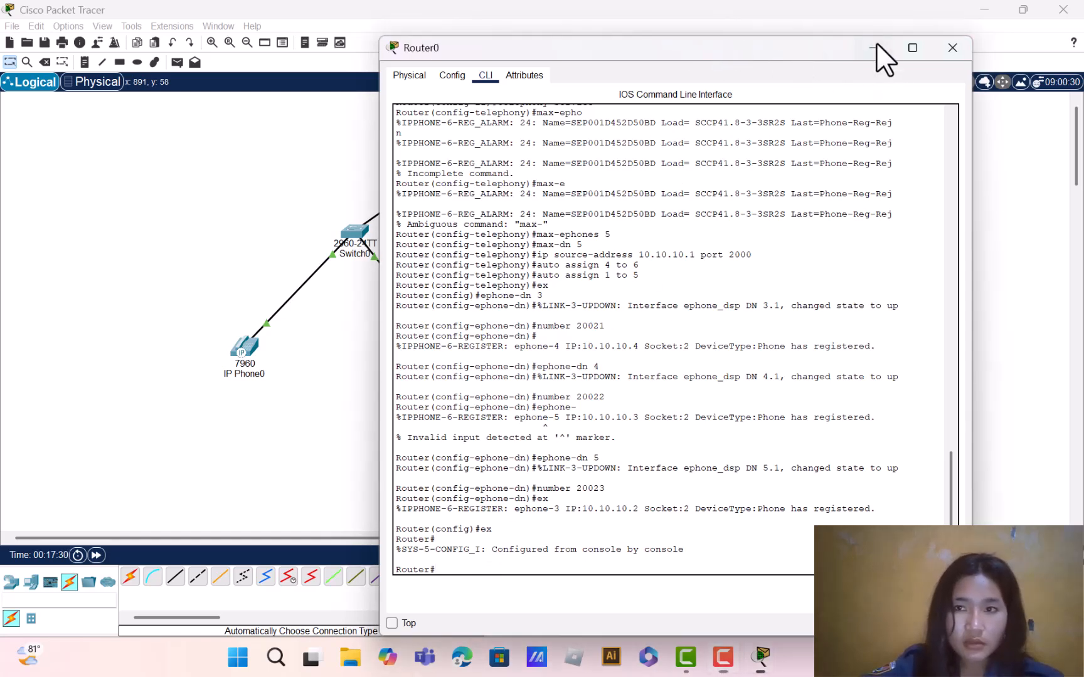
pyautogui.click(874, 48)
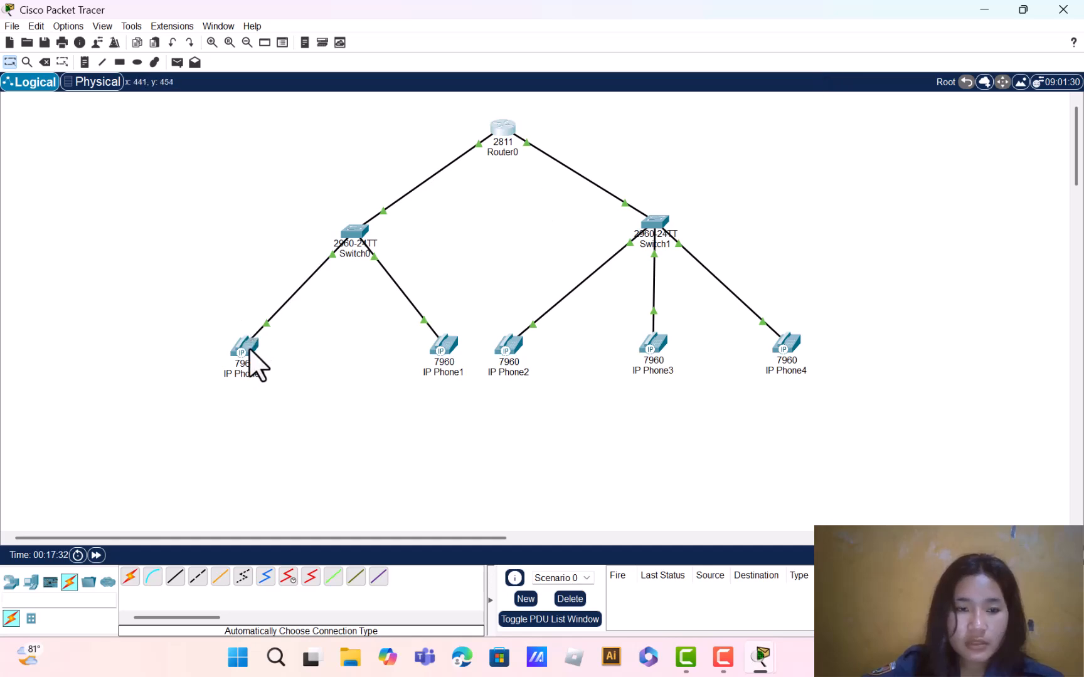
# Place a test call from IP Phone0 to extension 20021 by dialing the number and lifting the handset
pyautogui.moveTo(249, 349)
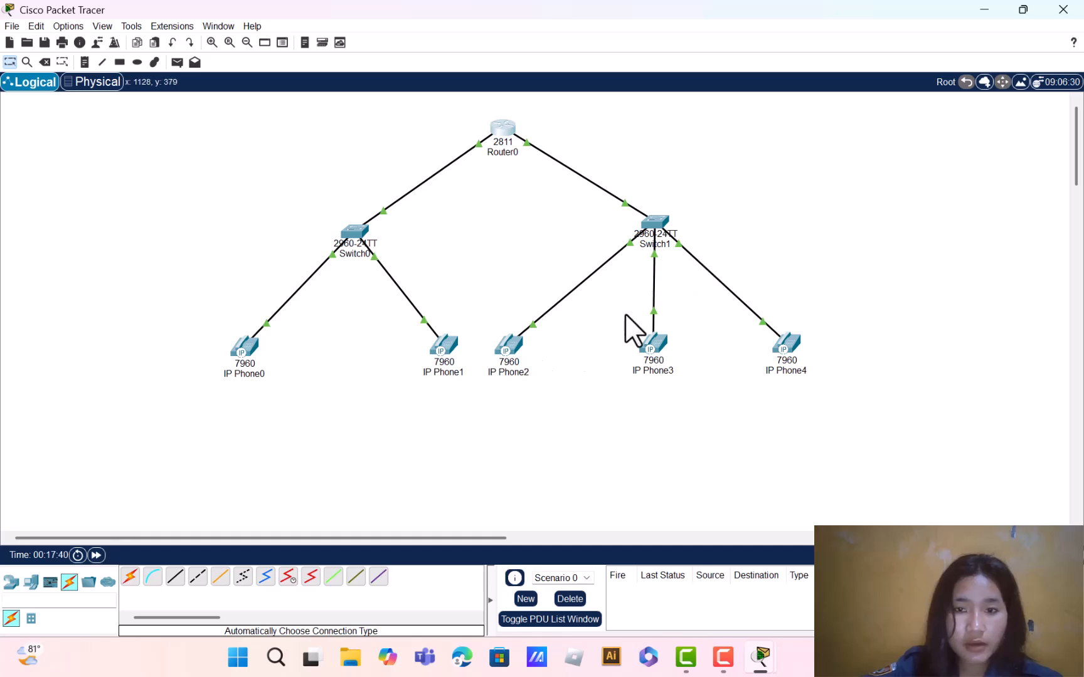
pyautogui.click(237, 354)
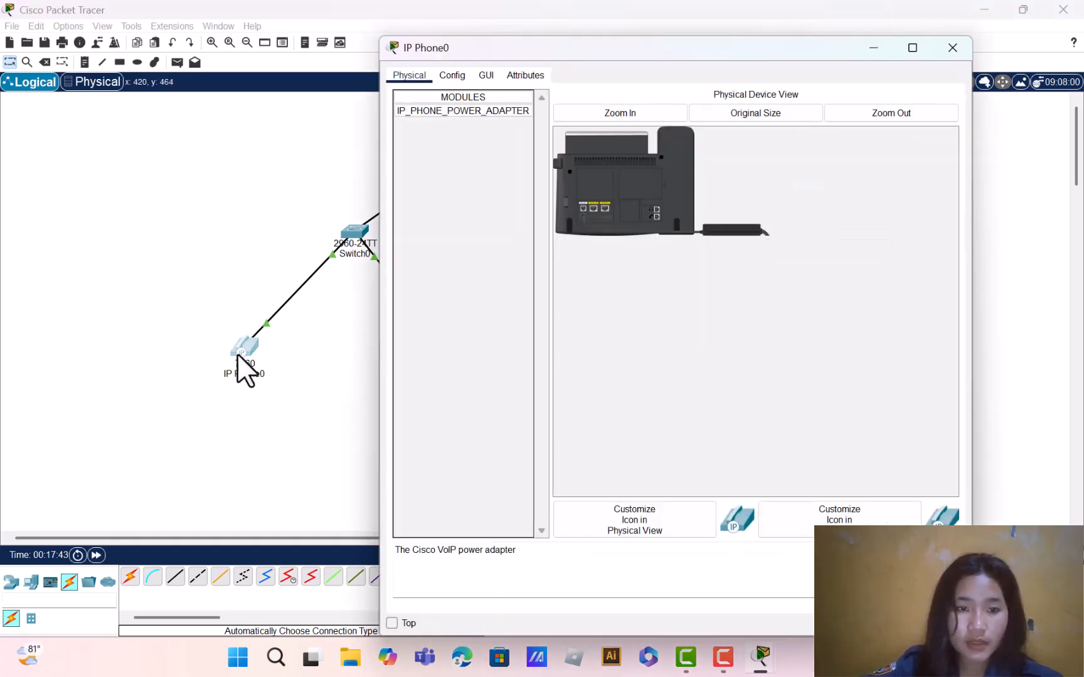
pyautogui.click(496, 76)
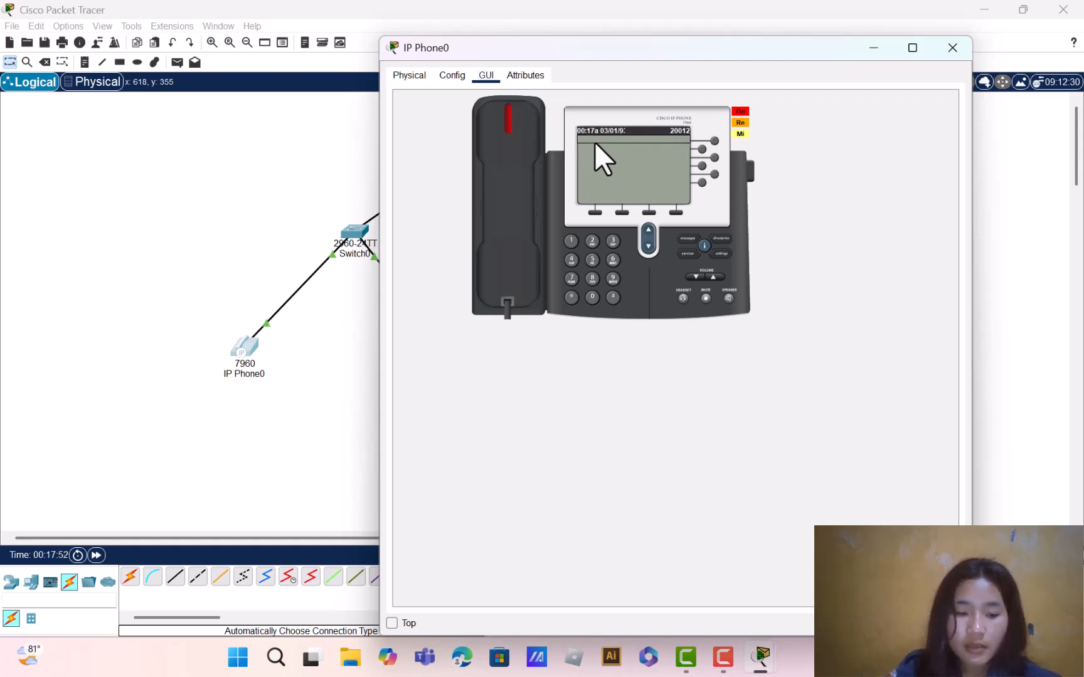
pyautogui.write('200')
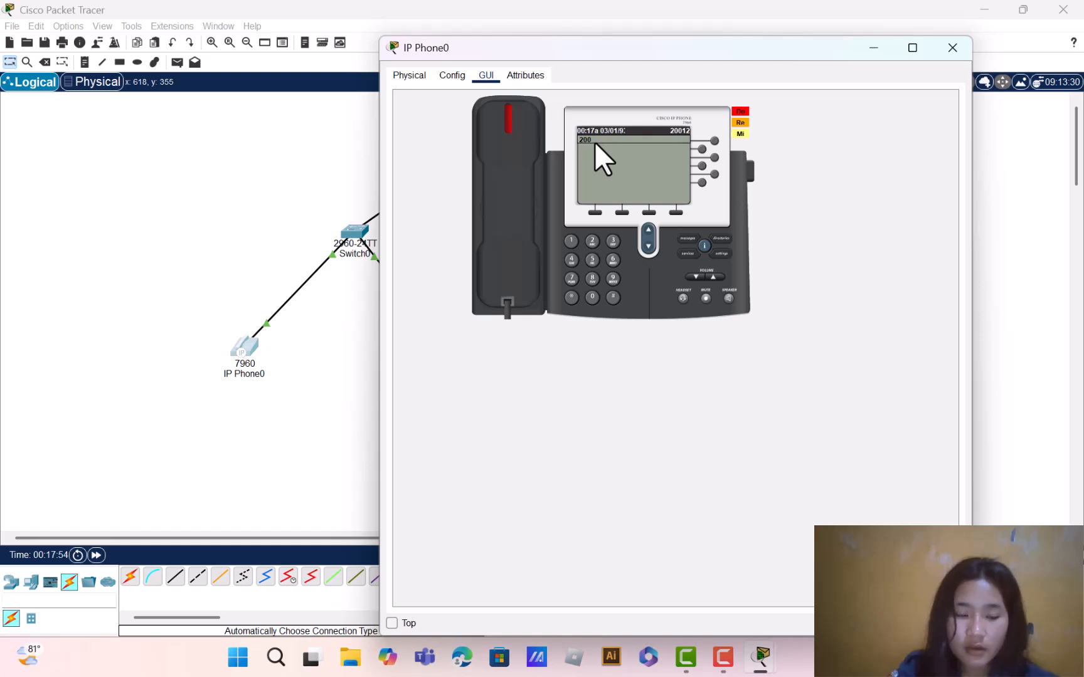
pyautogui.write('21')
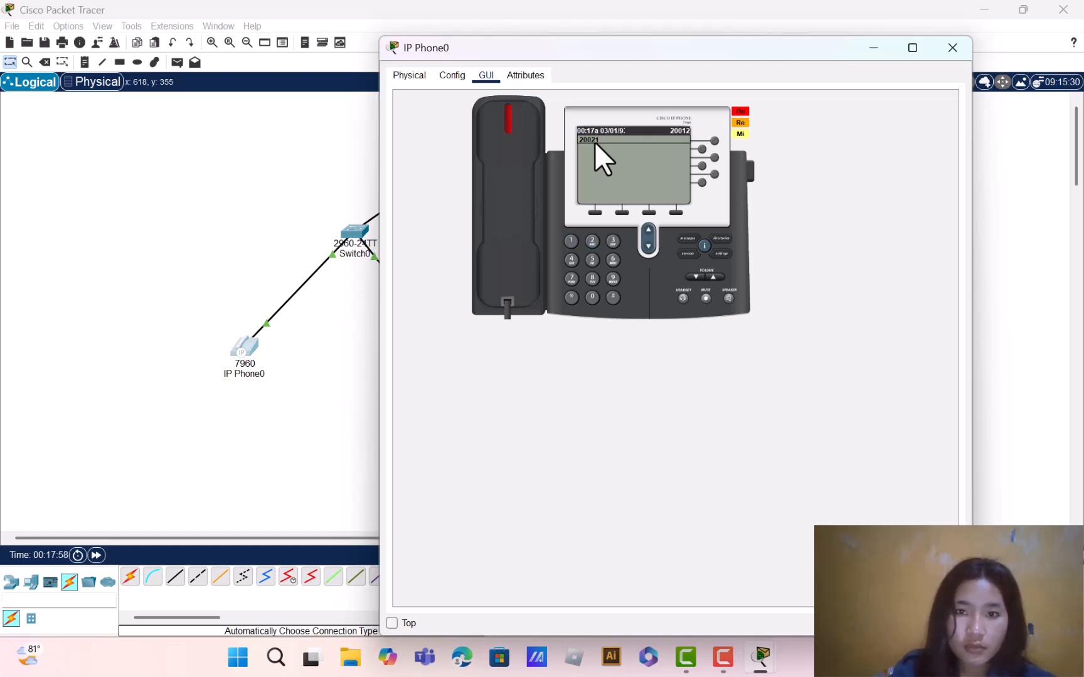
pyautogui.click(508, 178)
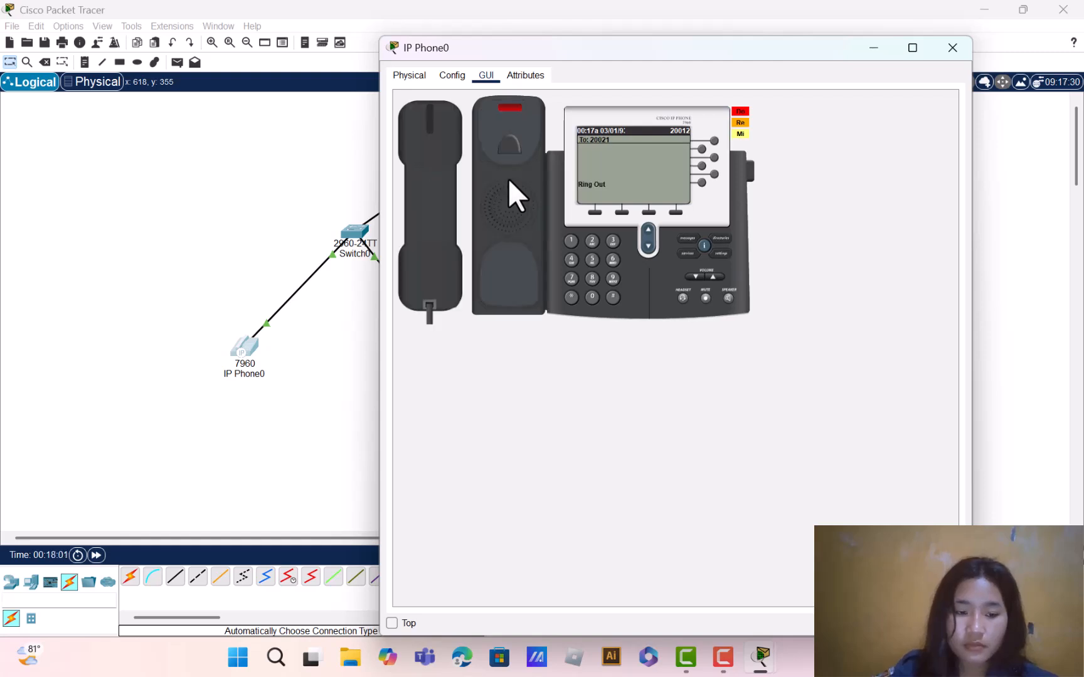
pyautogui.press('XF86AudioRaiseVolume')
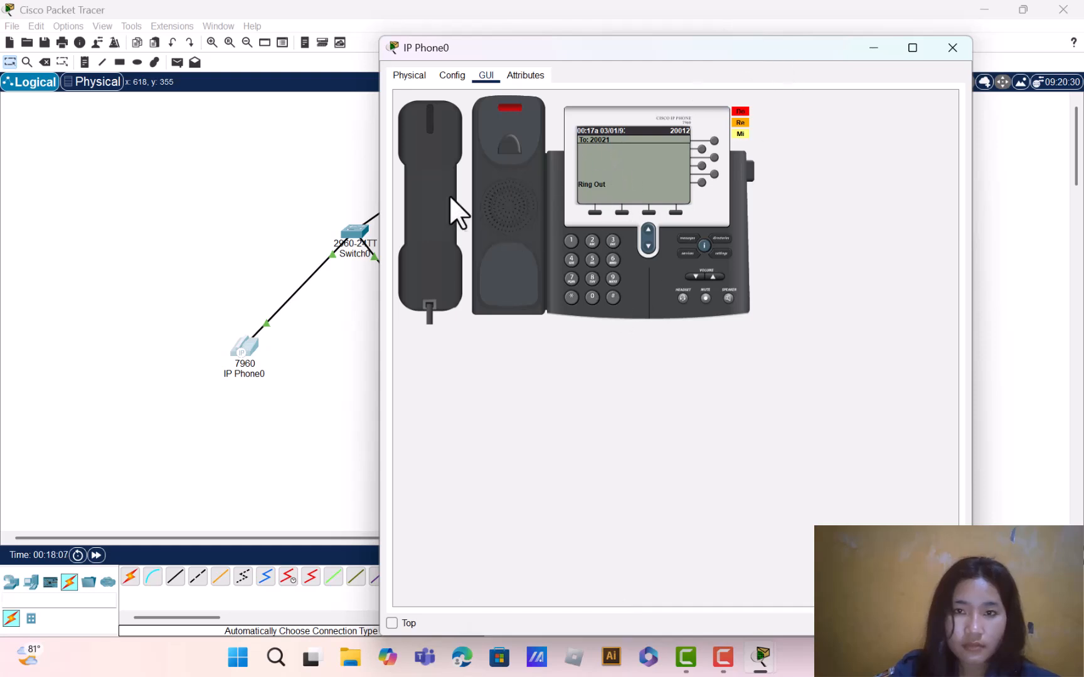
# Answer the incoming call from 20012 on IP Phone2, hang up the handset, and minimize the phone window
pyautogui.click(707, 22)
pyautogui.click(874, 45)
pyautogui.click(507, 344)
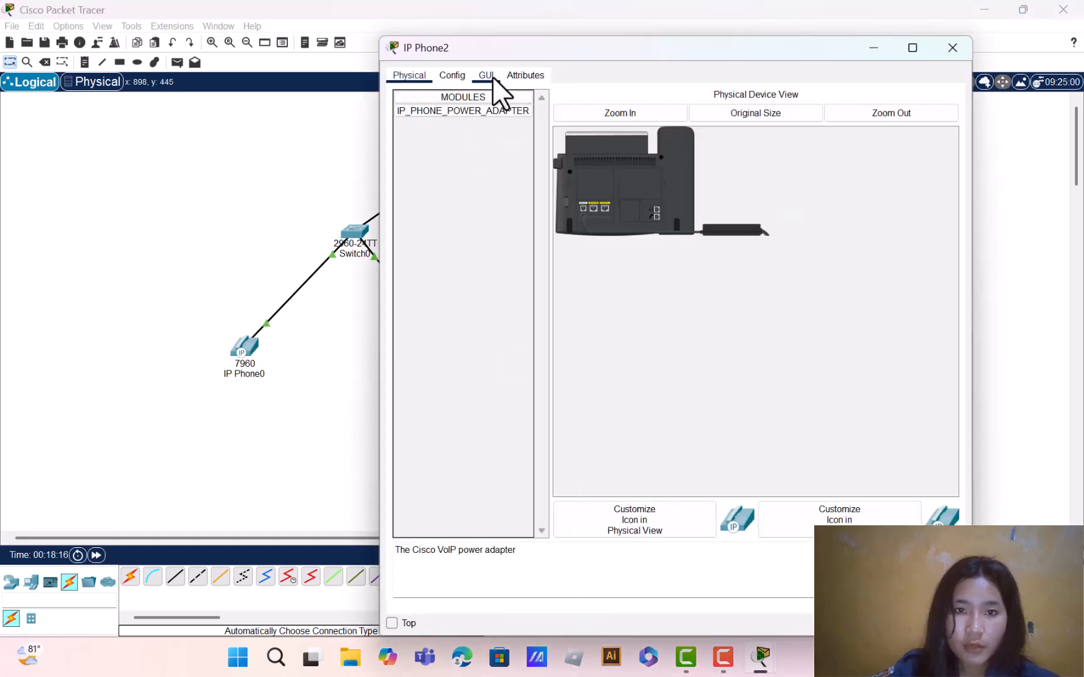
pyautogui.click(488, 76)
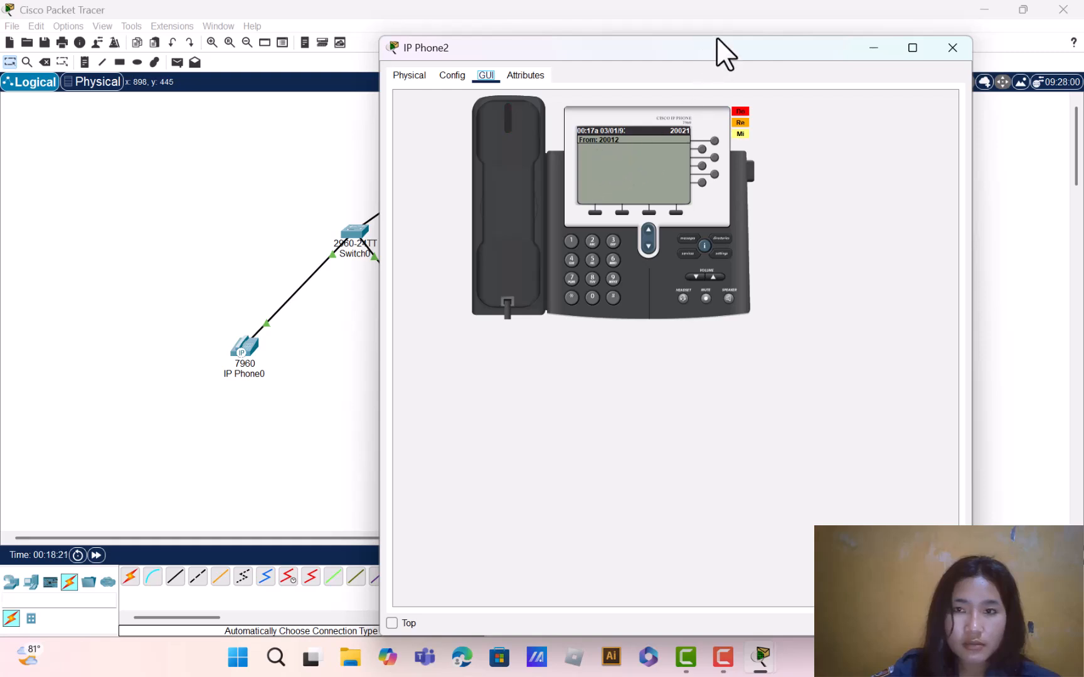
pyautogui.press('F10')
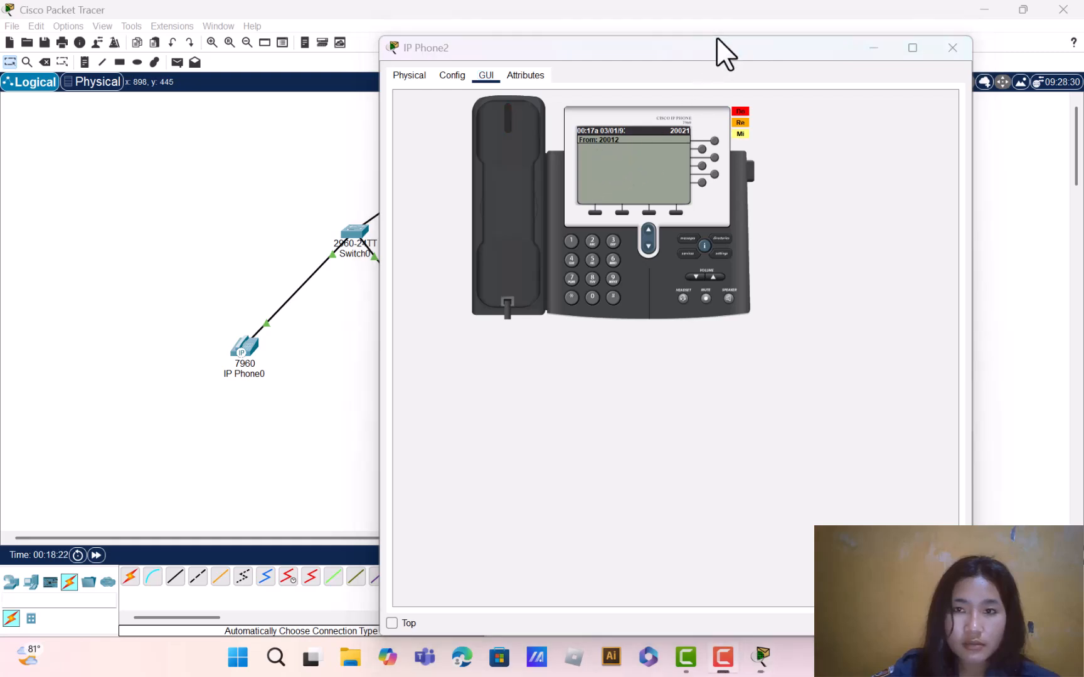
pyautogui.click(519, 170)
pyautogui.click(441, 186)
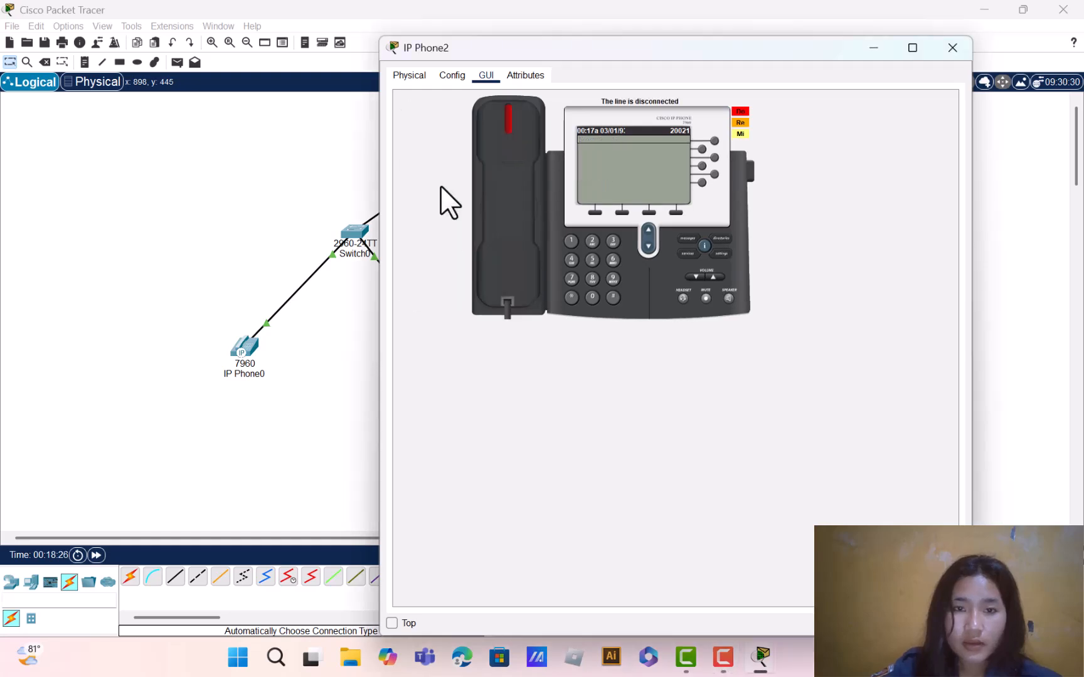
pyautogui.click(871, 51)
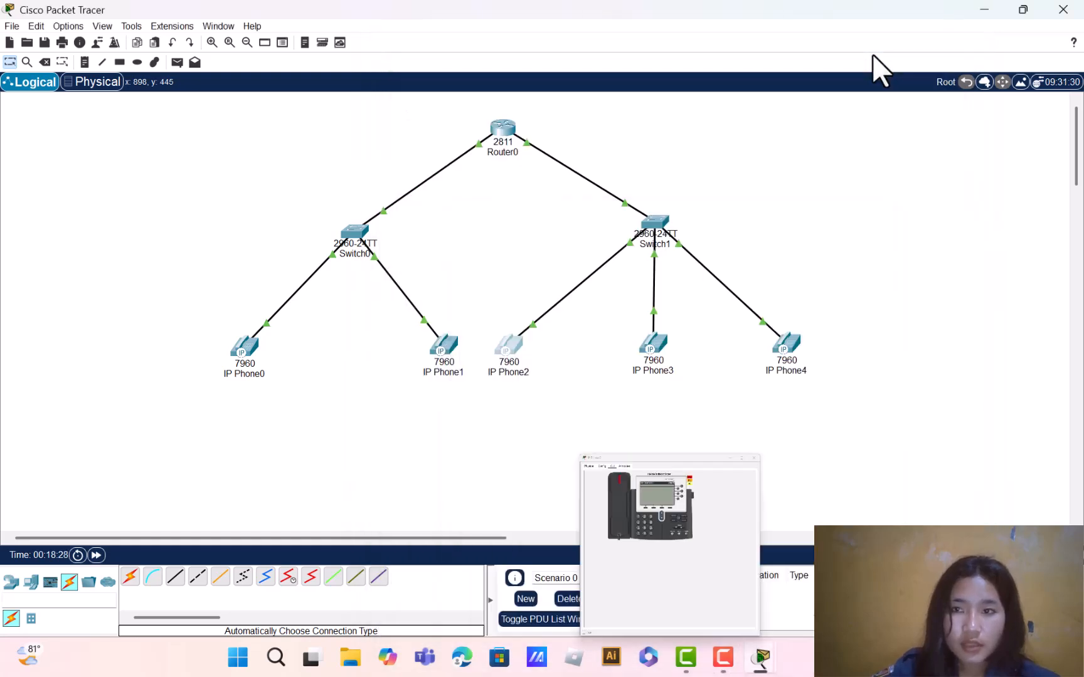
# Place a test call from IP Phone1 to extension 20022 and minimize the phone window
pyautogui.click(442, 347)
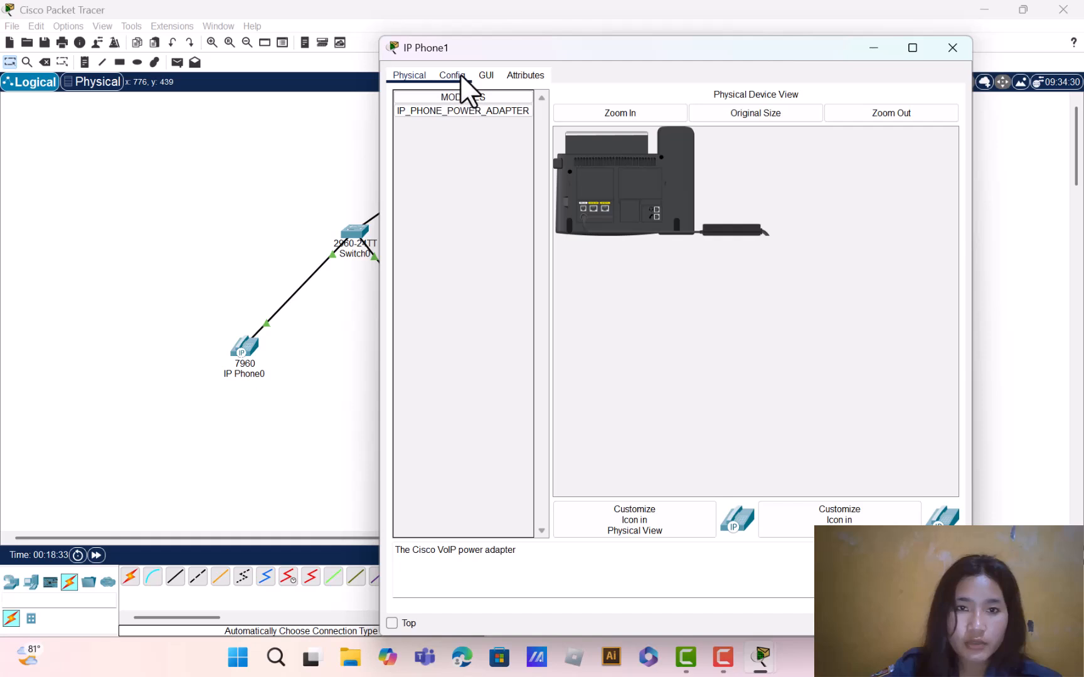
pyautogui.click(486, 74)
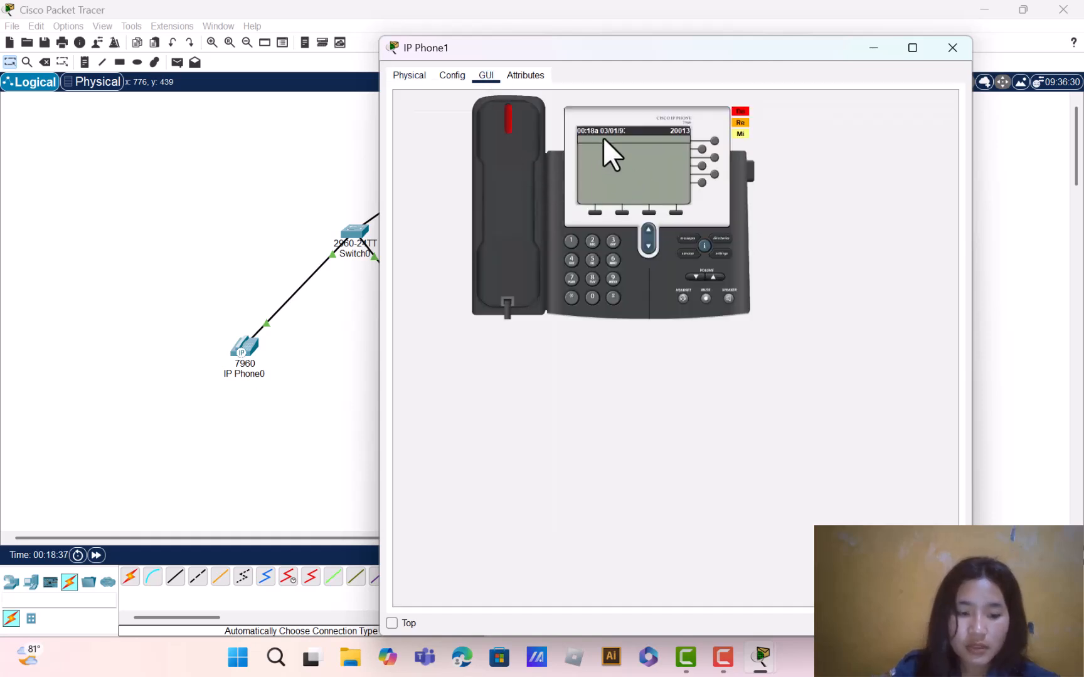
pyautogui.write('200')
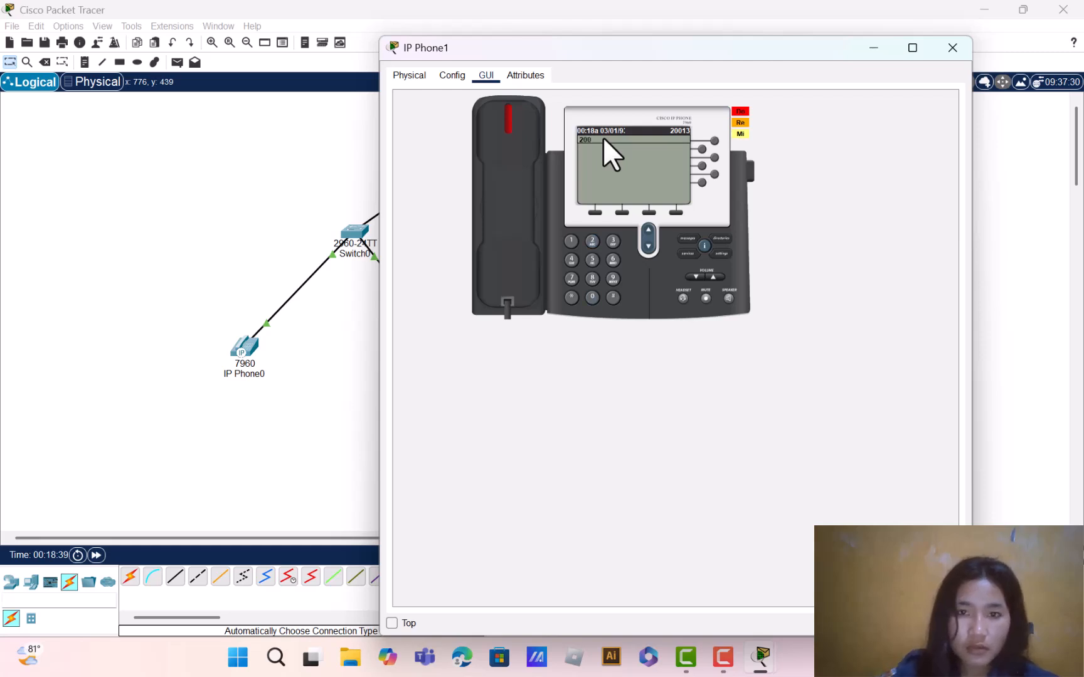
pyautogui.write('22')
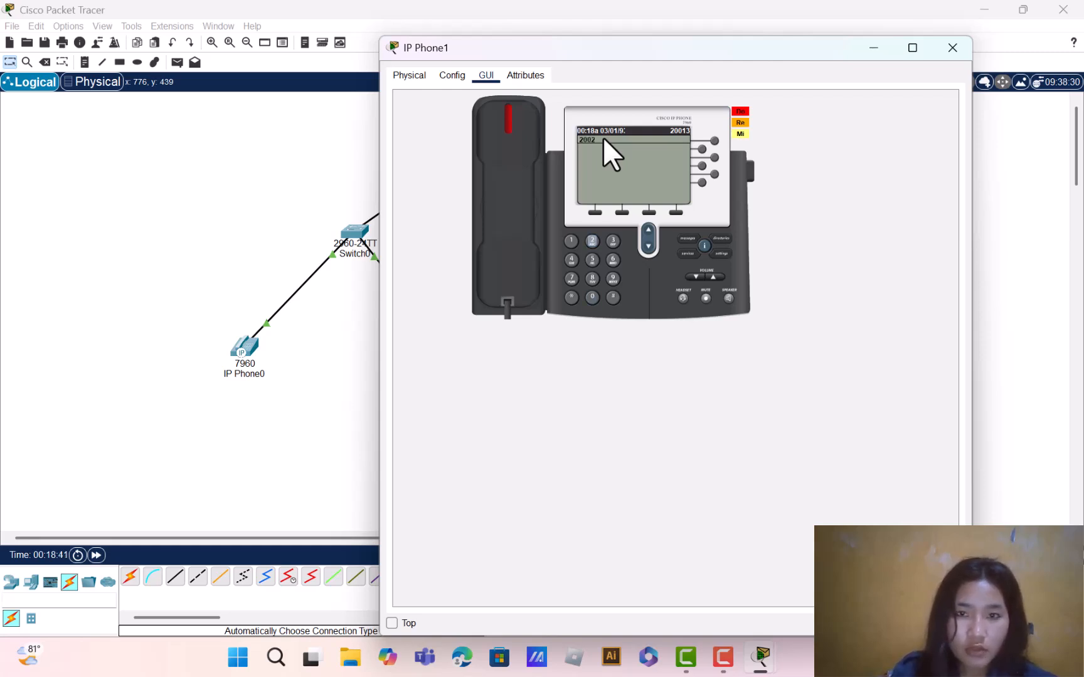
pyautogui.click(497, 190)
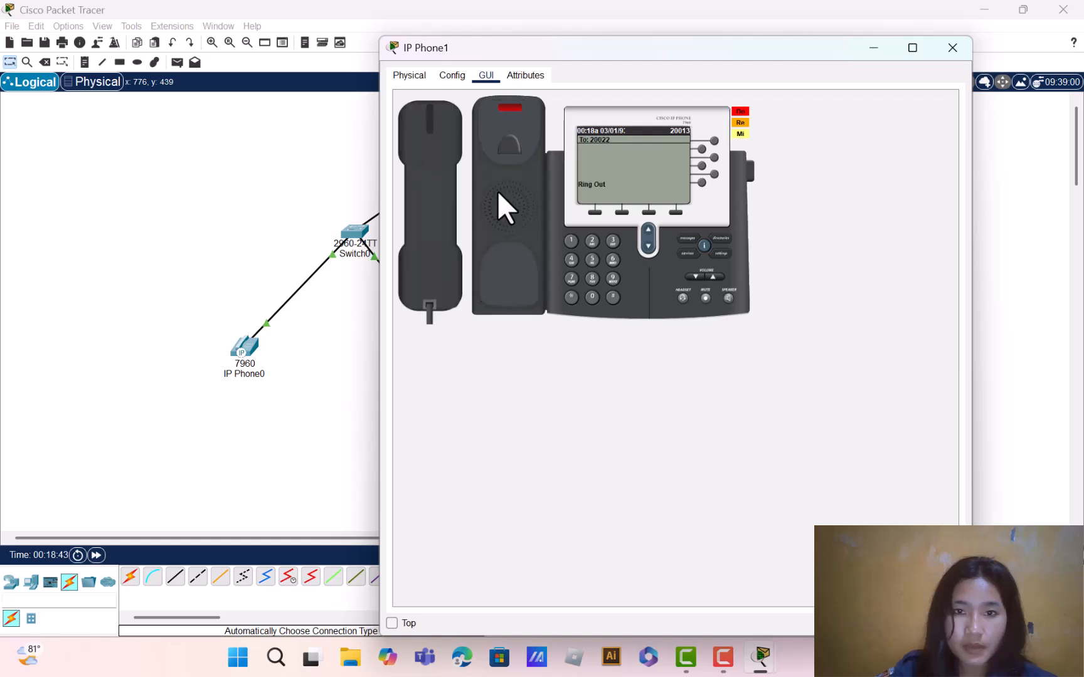
pyautogui.click(878, 47)
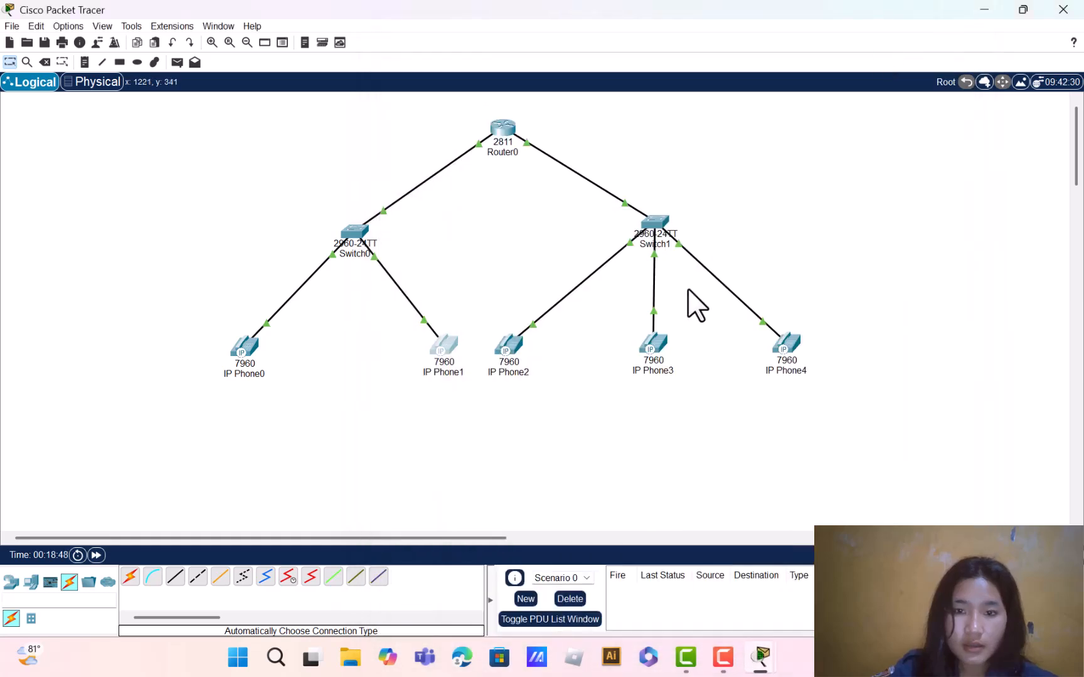
# Answer the incoming call from 20013 on IP Phone3 and minimize the phone window
pyautogui.click(660, 344)
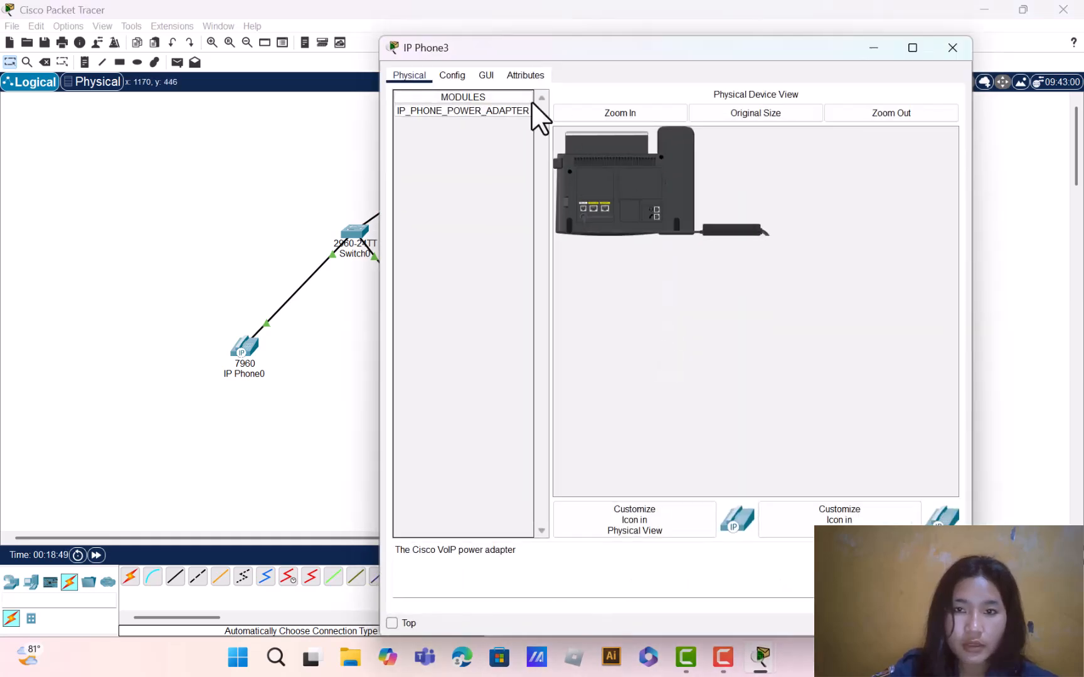
pyautogui.click(479, 74)
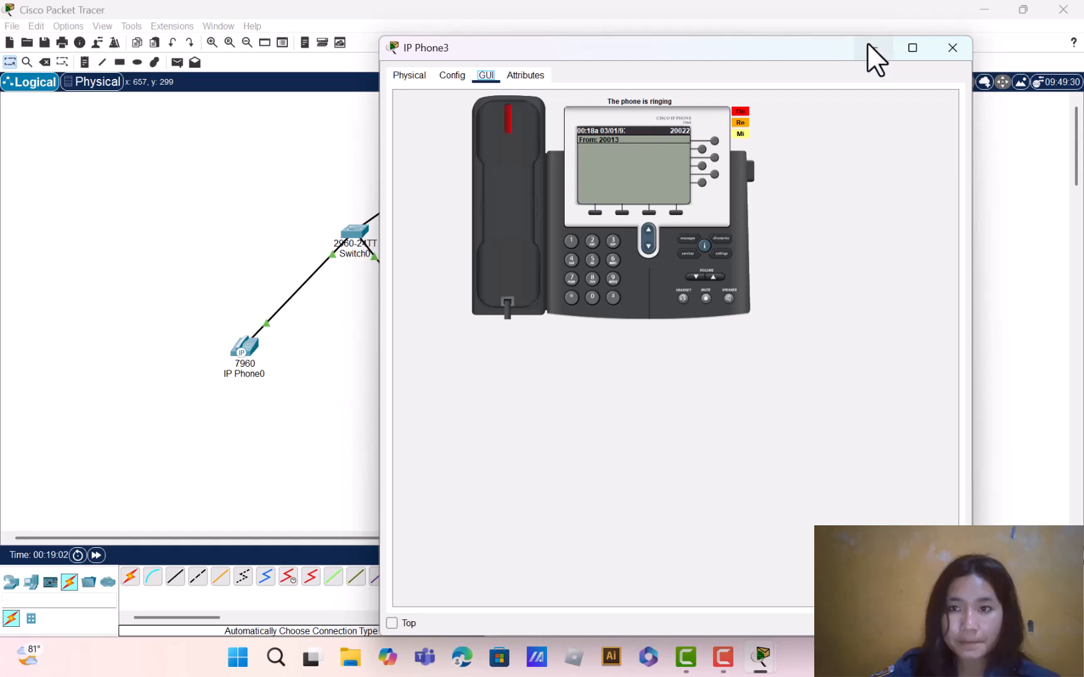
pyautogui.click(515, 154)
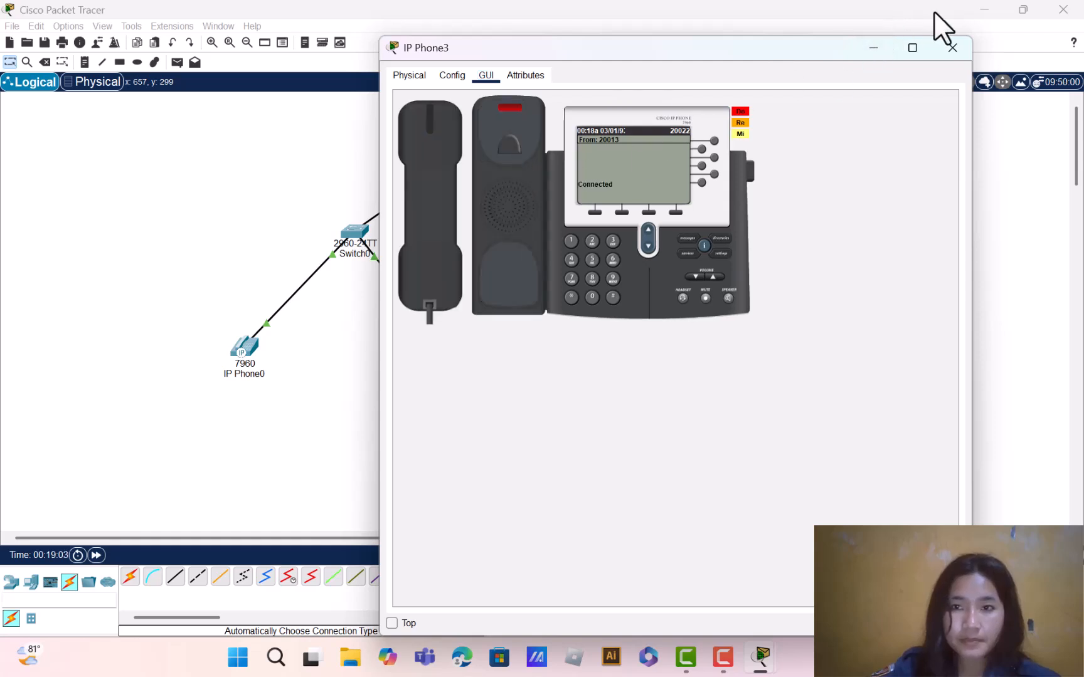
pyautogui.click(869, 47)
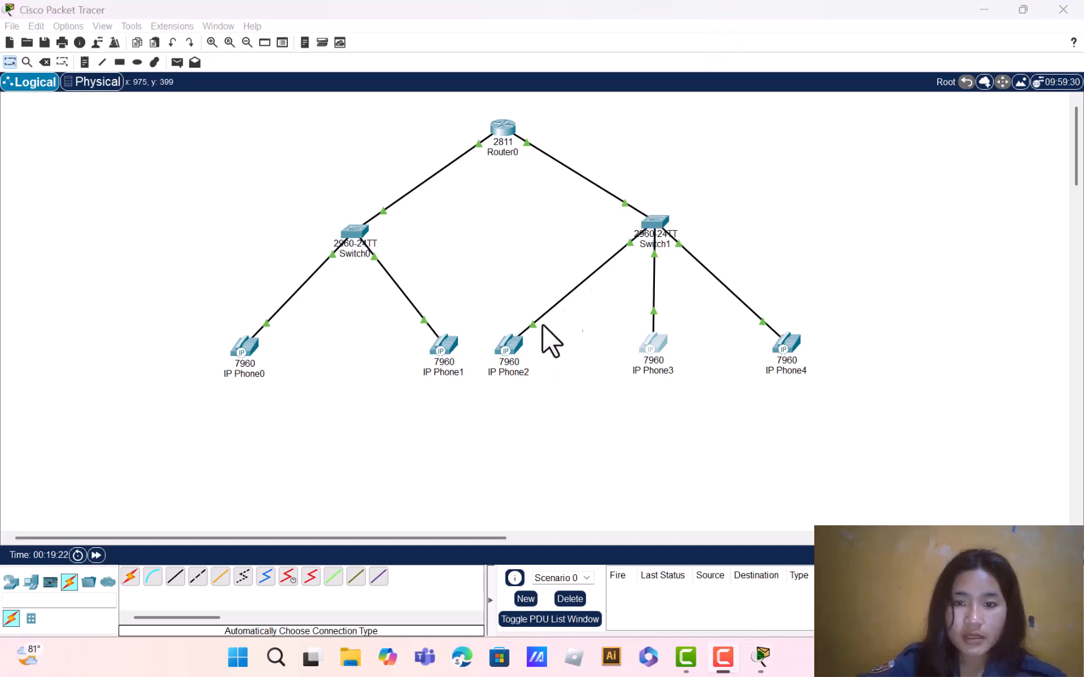
# Place a test call from IP Phone2 to extension 20012 and minimize the phone window
pyautogui.click(513, 345)
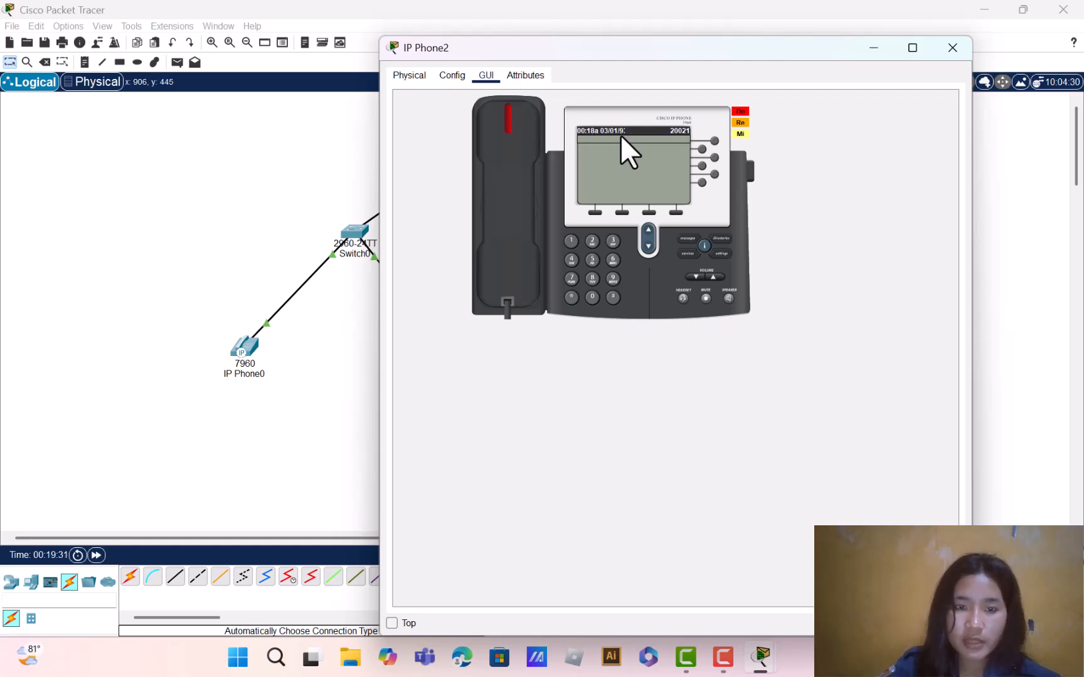
pyautogui.write('20')
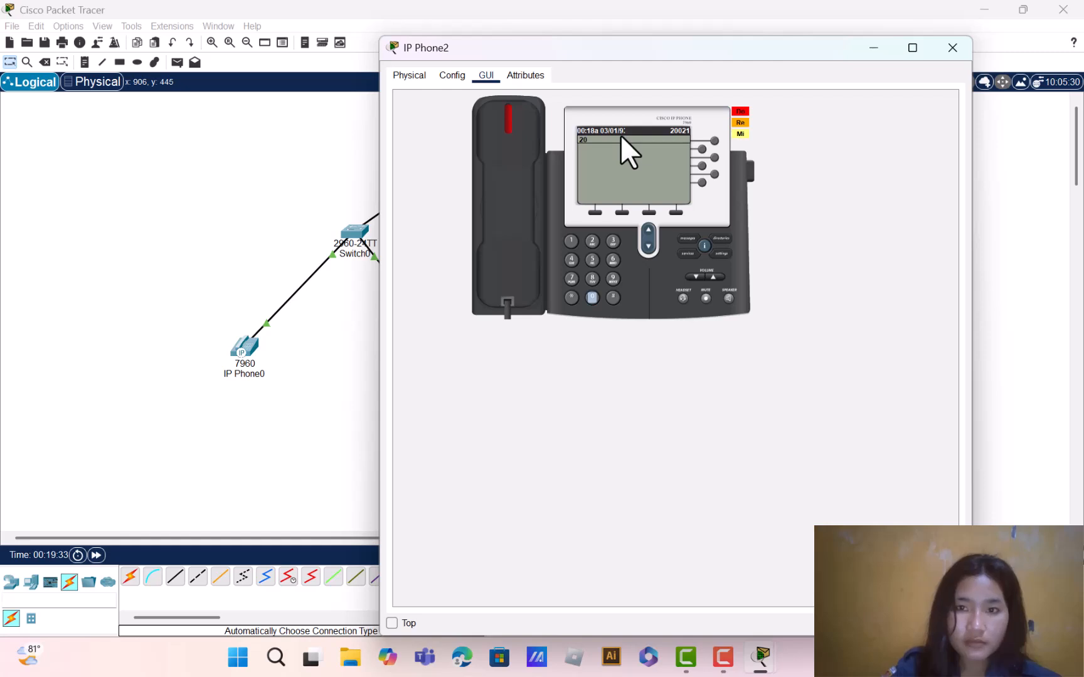
pyautogui.write('012')
pyautogui.click(507, 234)
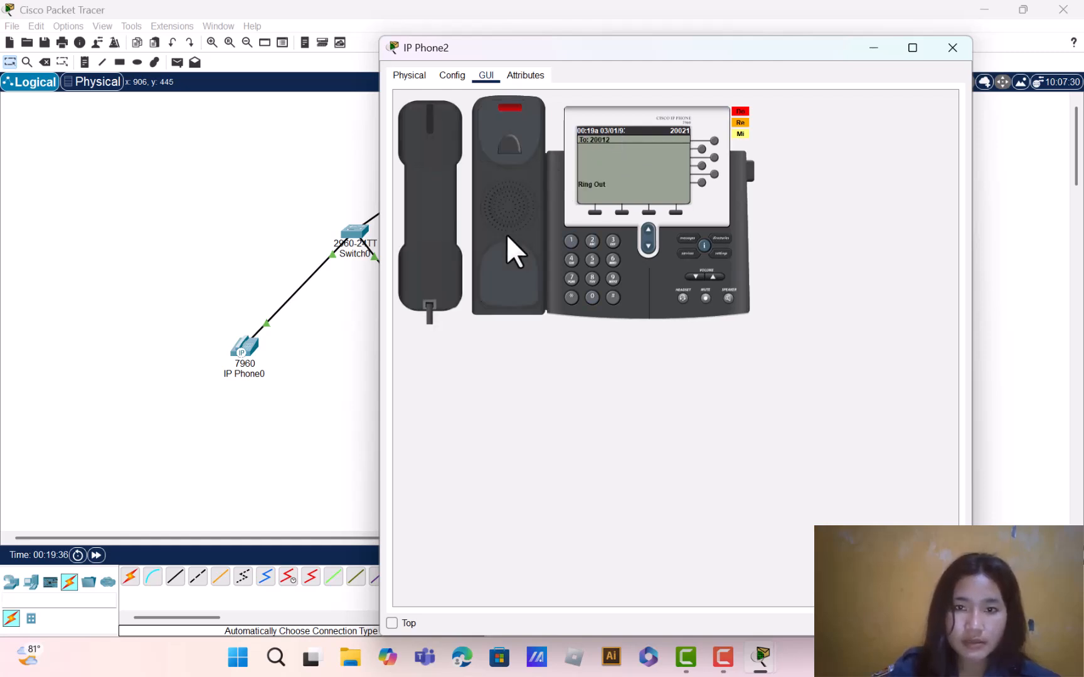
pyautogui.click(873, 48)
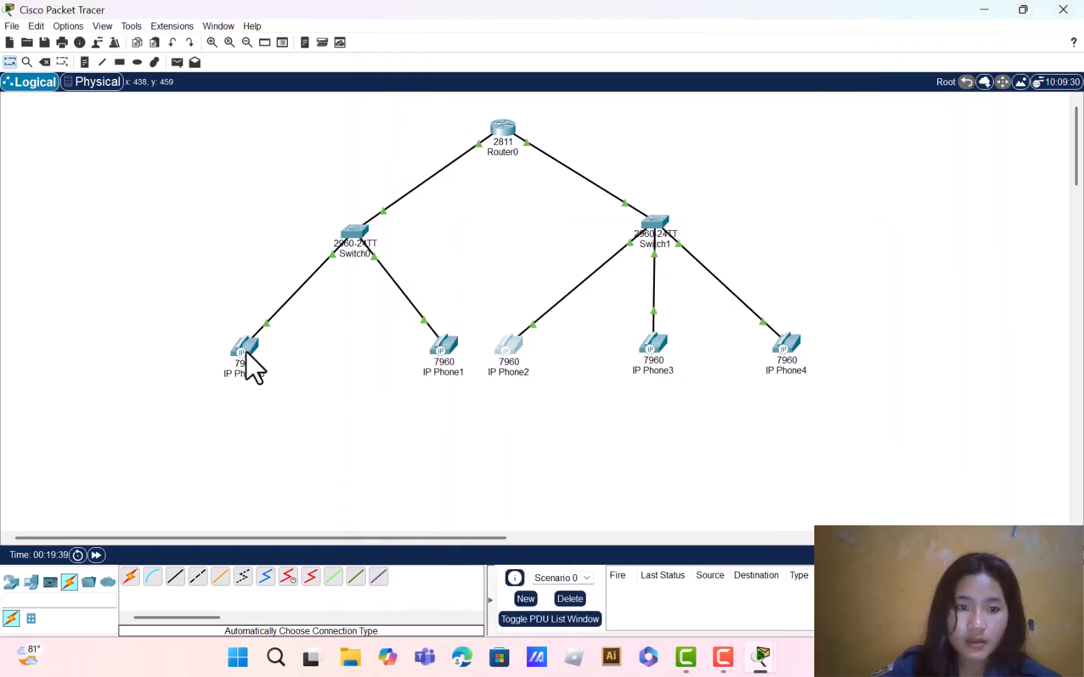
# Answer the incoming call from 20021 on IP Phone0 and minimize the phone window
pyautogui.click(246, 353)
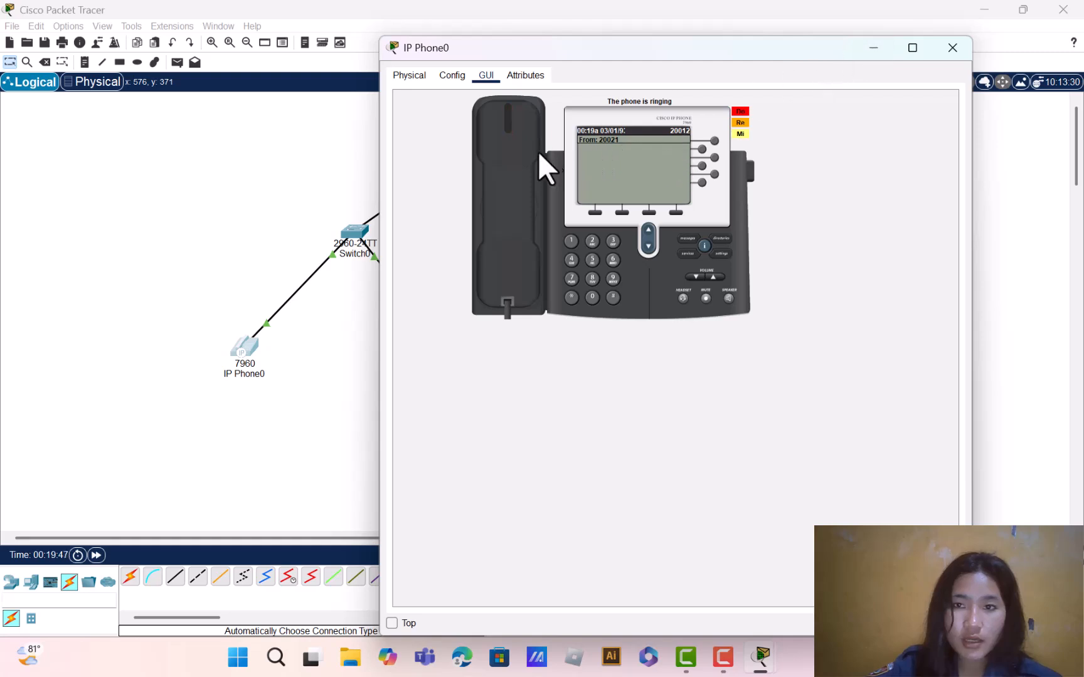
pyautogui.click(510, 160)
pyautogui.click(873, 48)
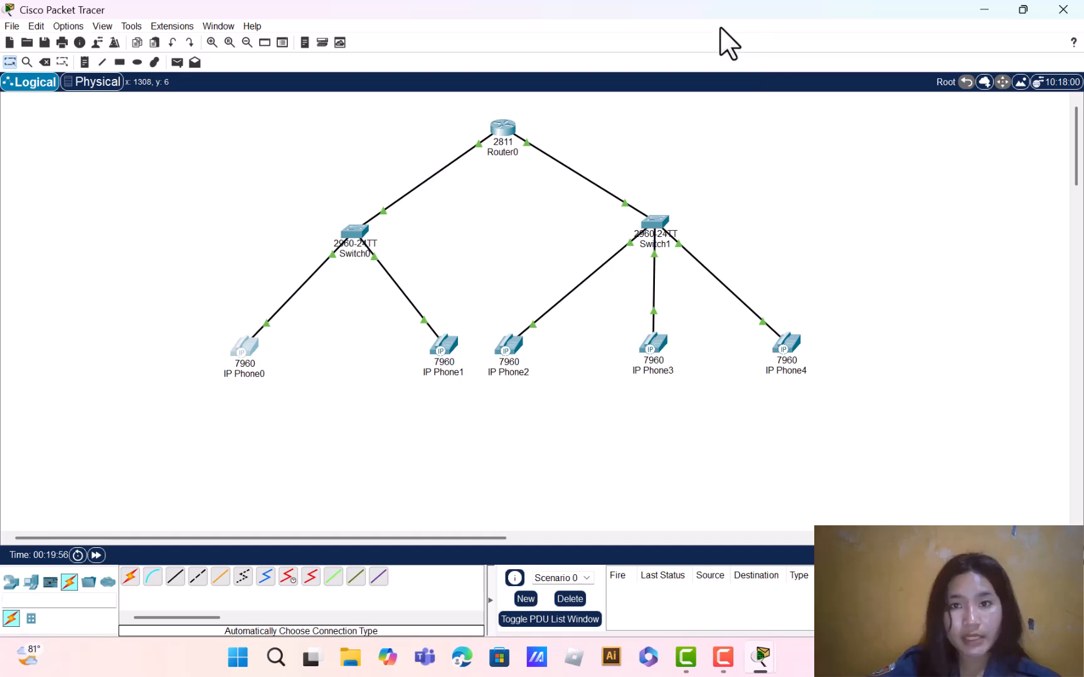
pyautogui.press('F9')
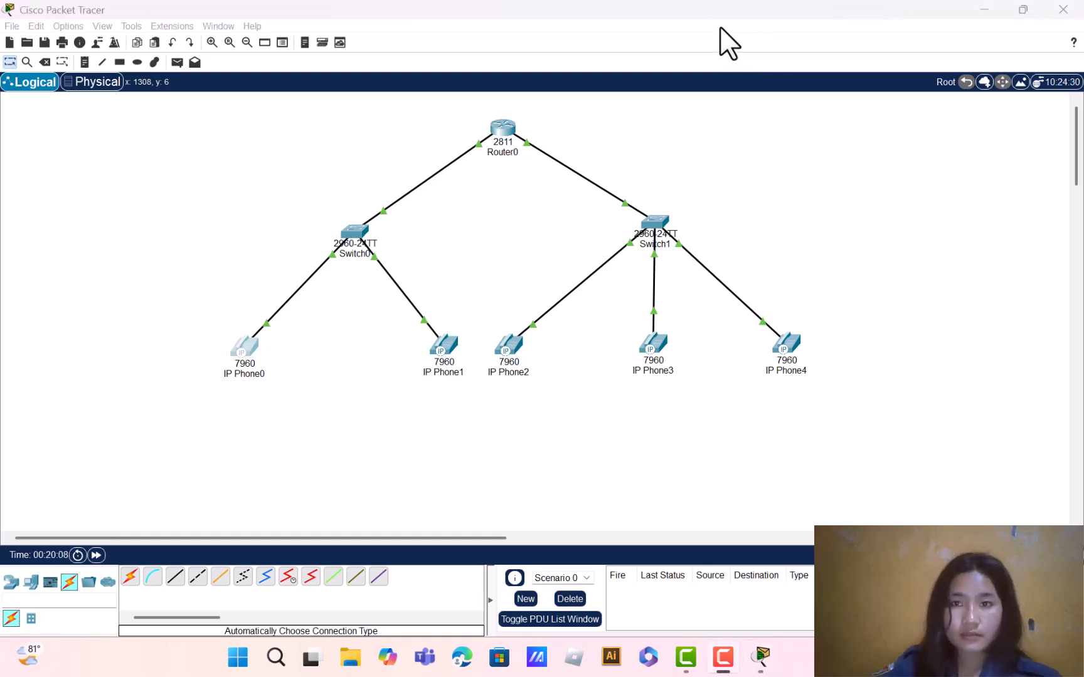